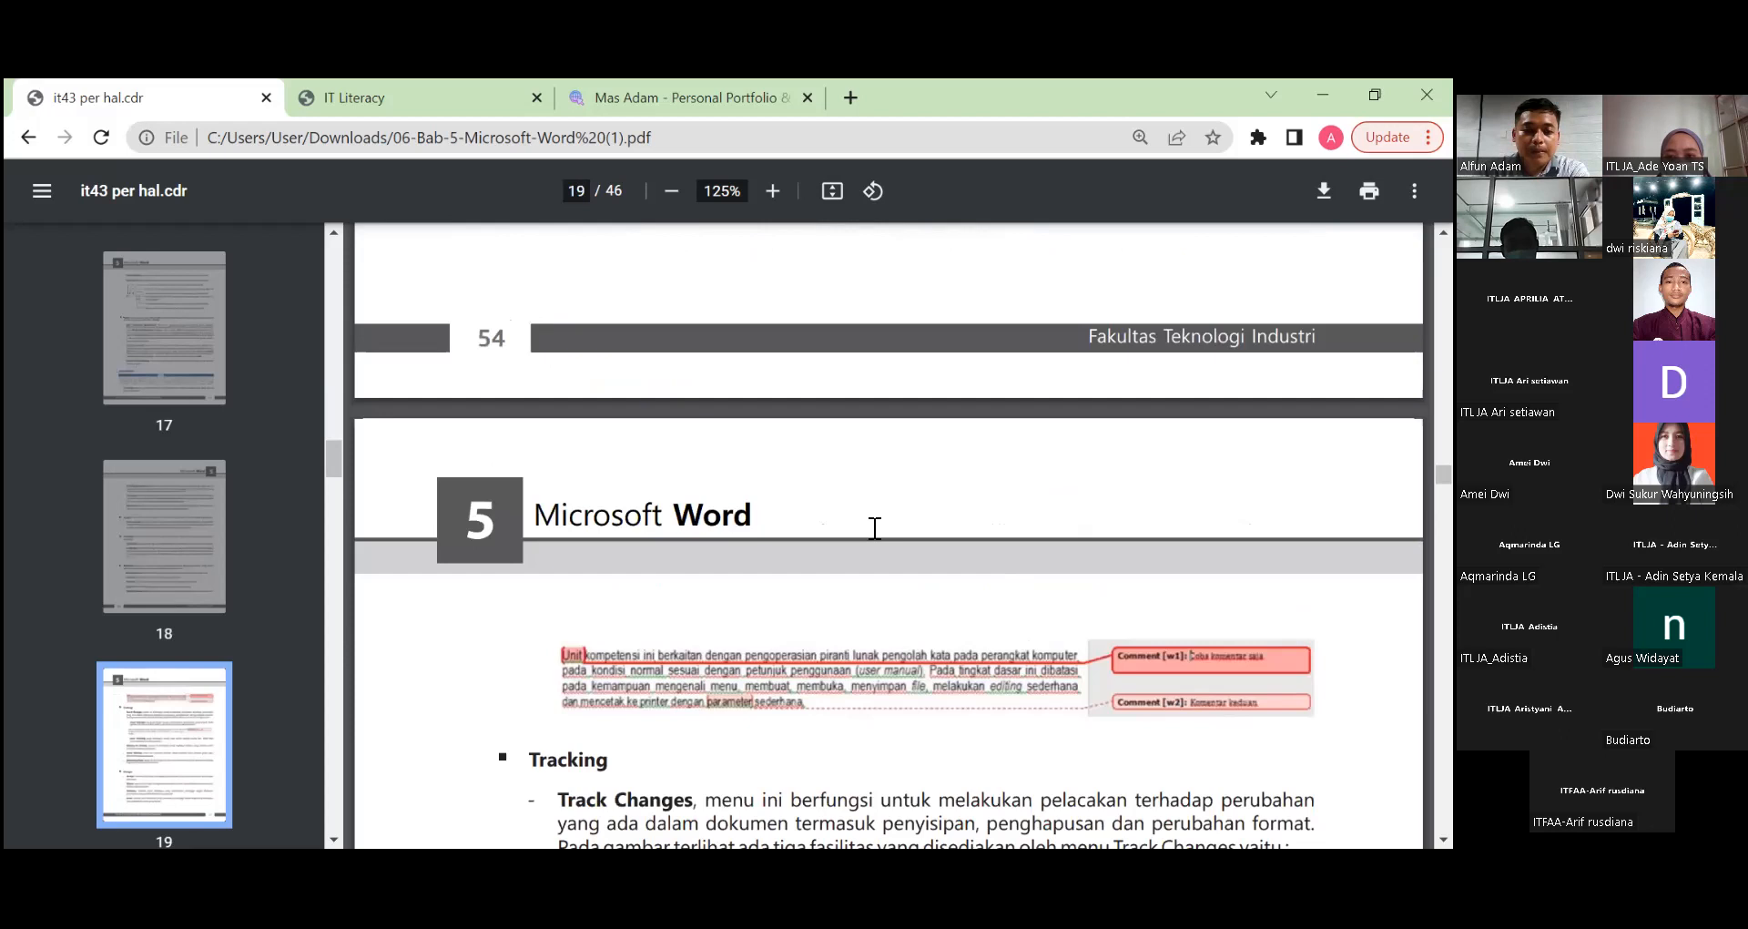
- Read the Microsoft Word module PDF from the Track Changes section to the Zoom and Window sections
scroll(875, 528, down, 10)
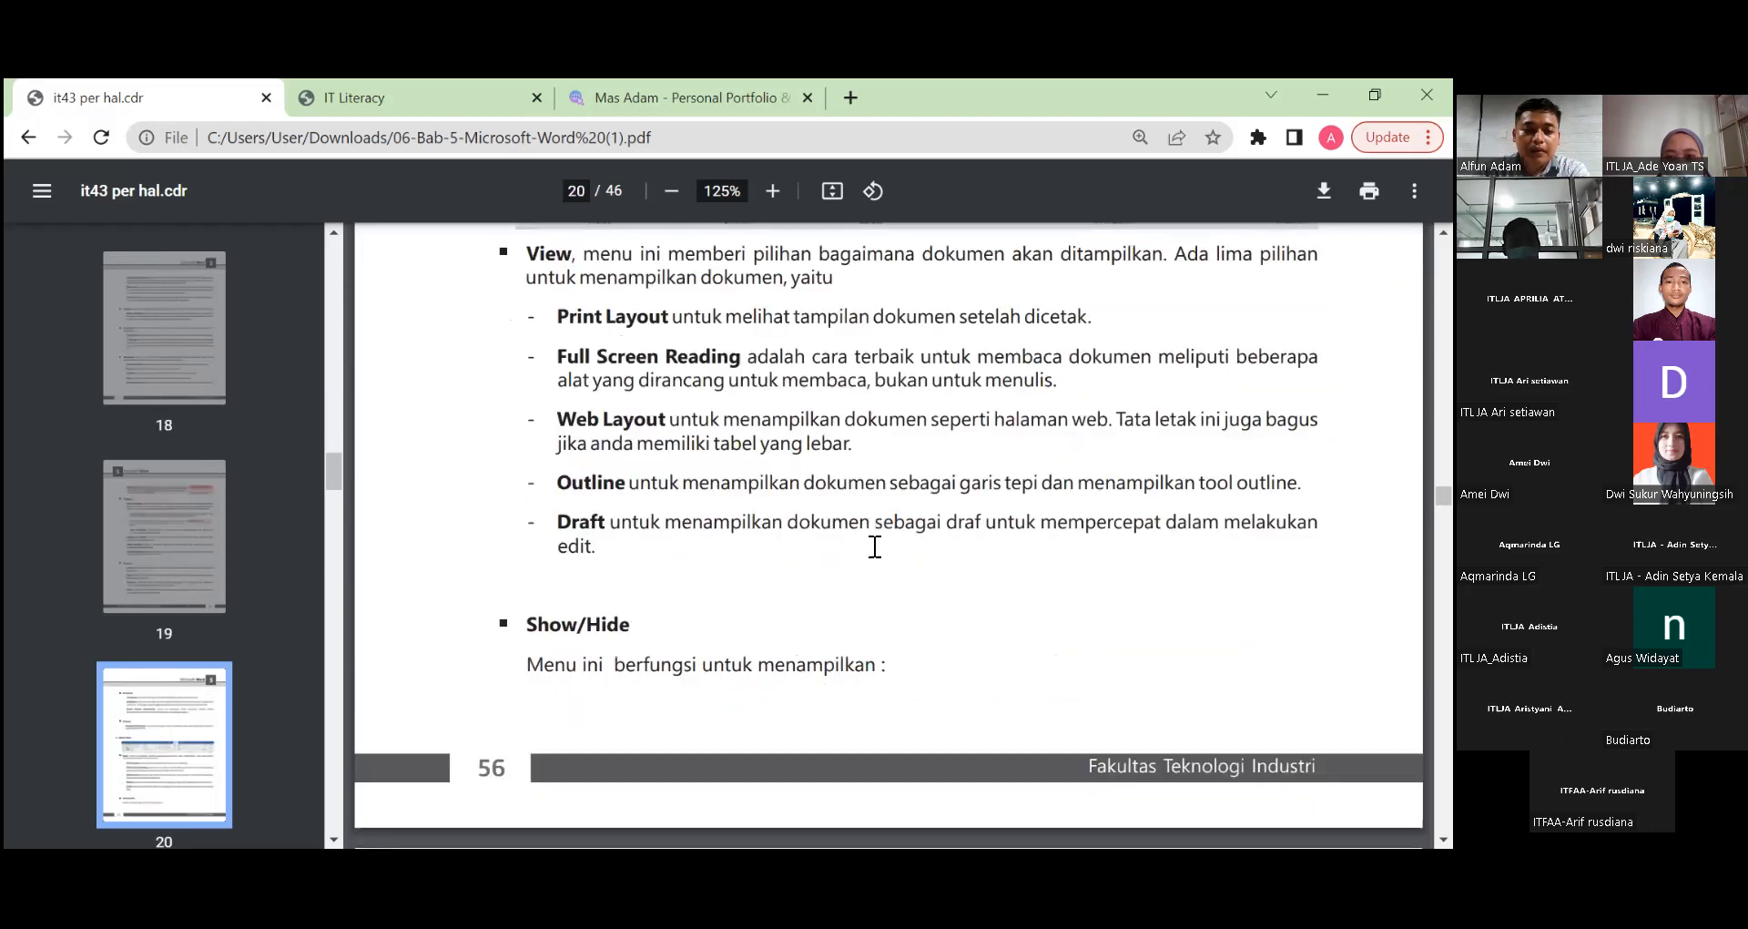
scroll(875, 529, down, 8)
key(alt+Tab)
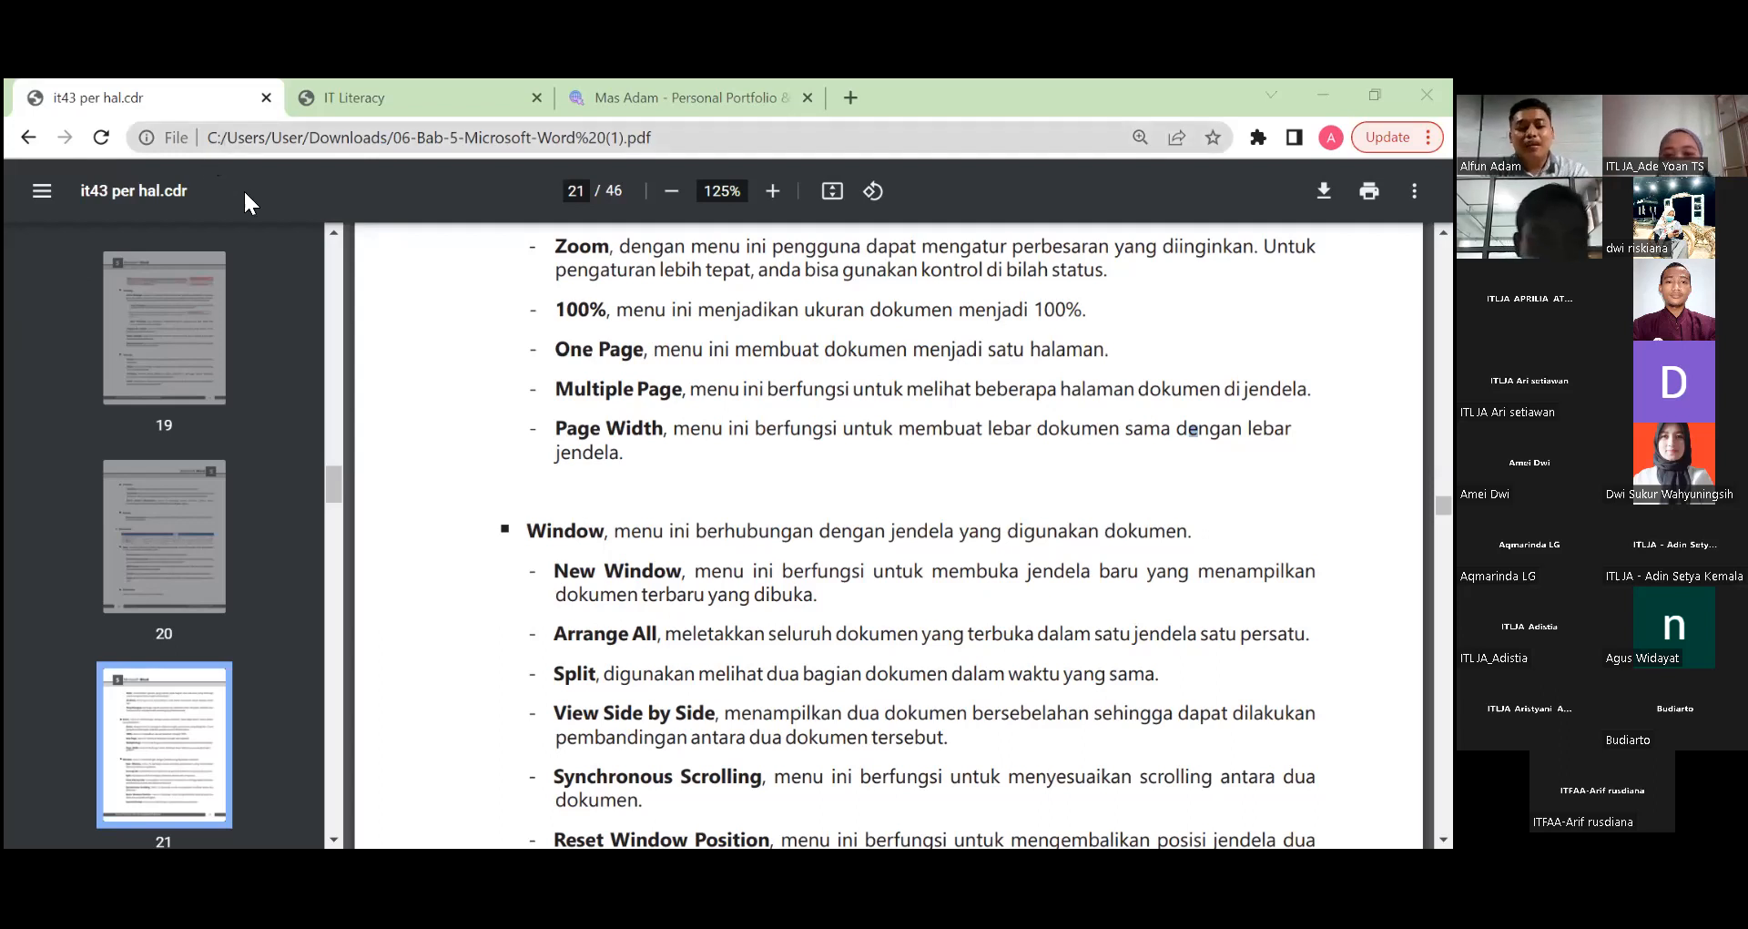
- Search the web for "ms drop cap"
key(ctrl+l)
text(ms drop )
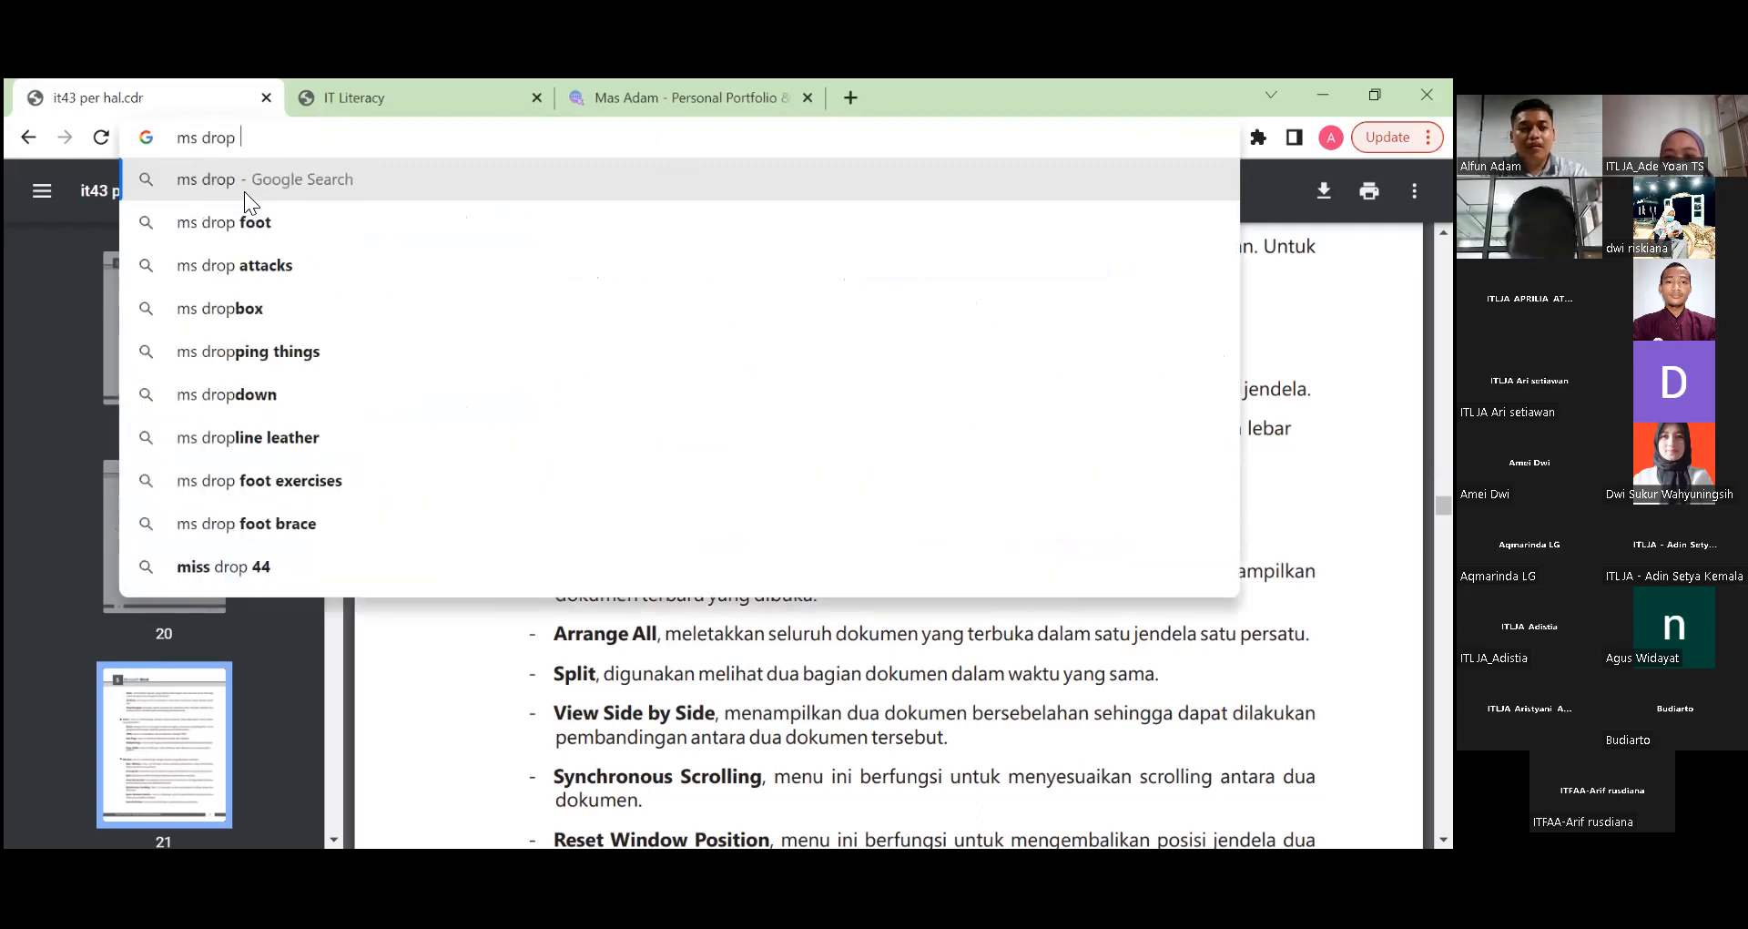
text(cap)
key(Return)
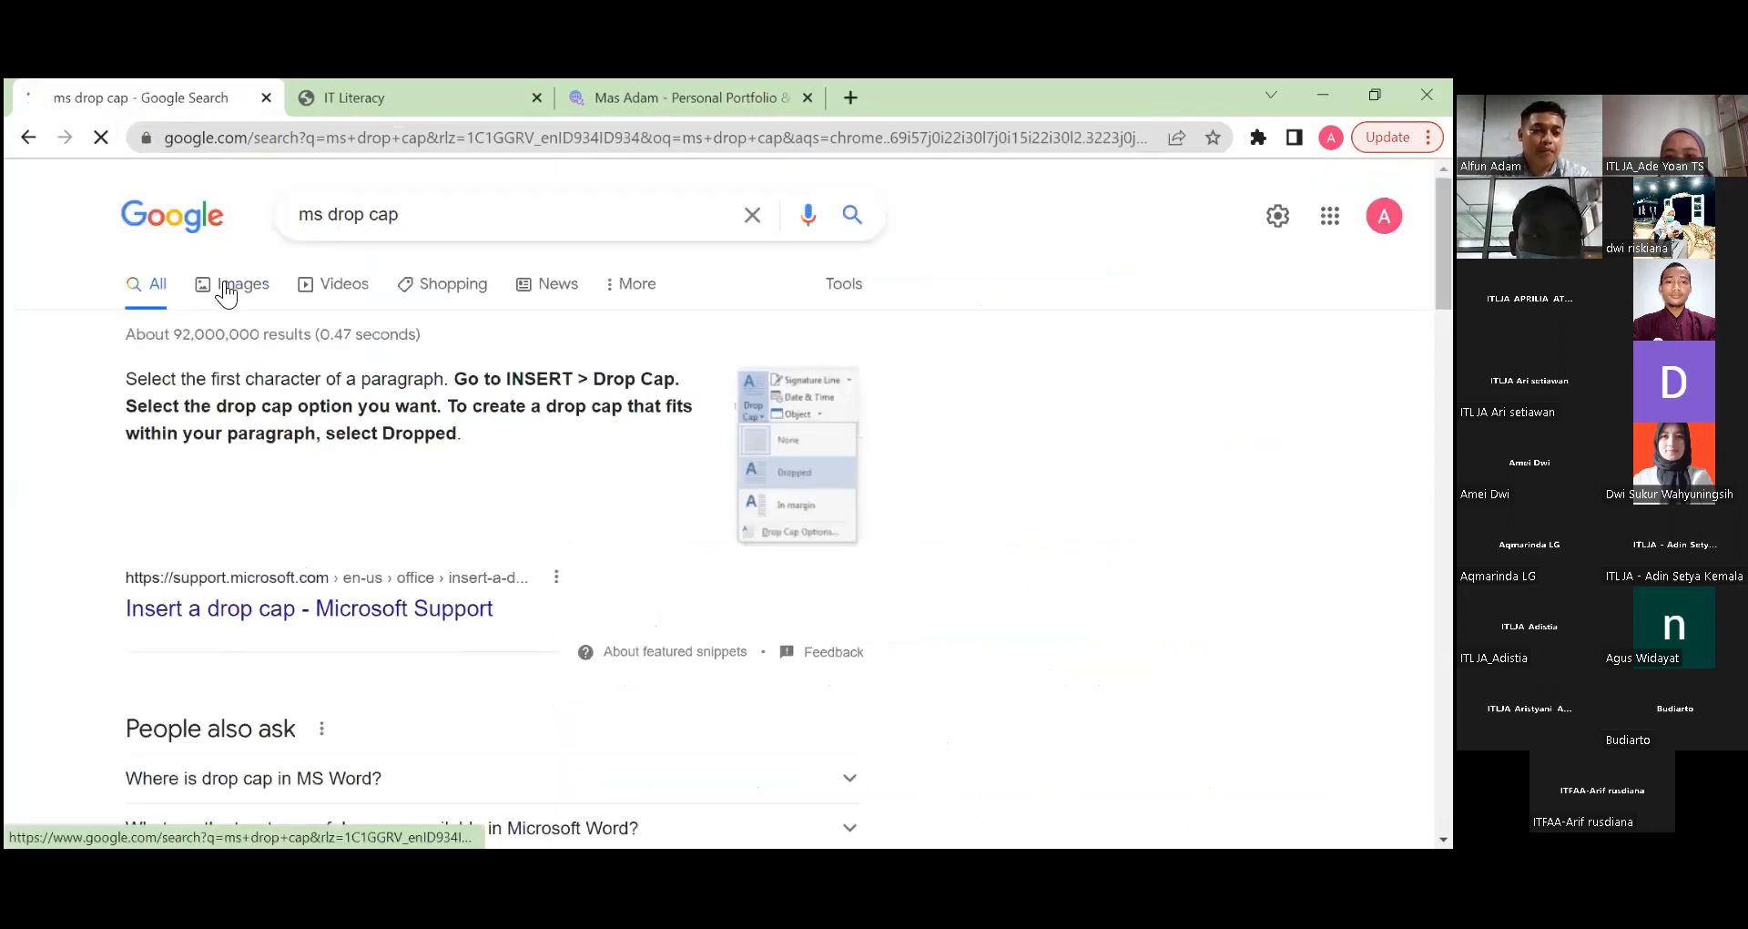
- Show the image results for the drop cap search and preview the ITKoding example image
click(227, 293)
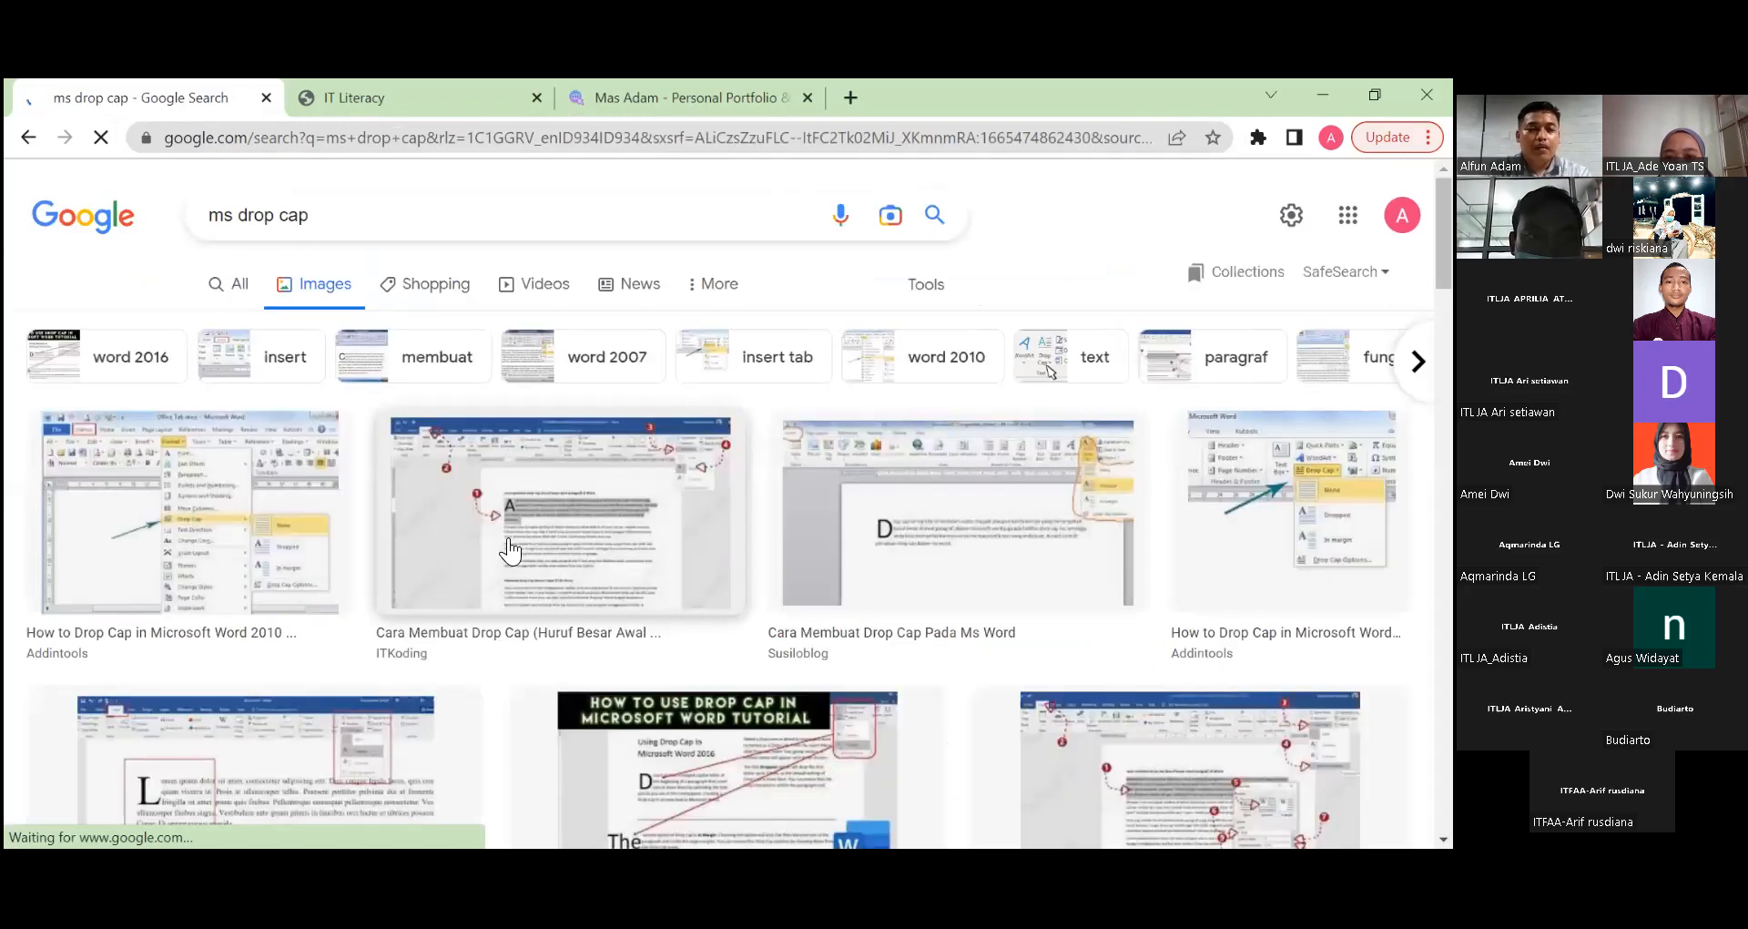
click(525, 564)
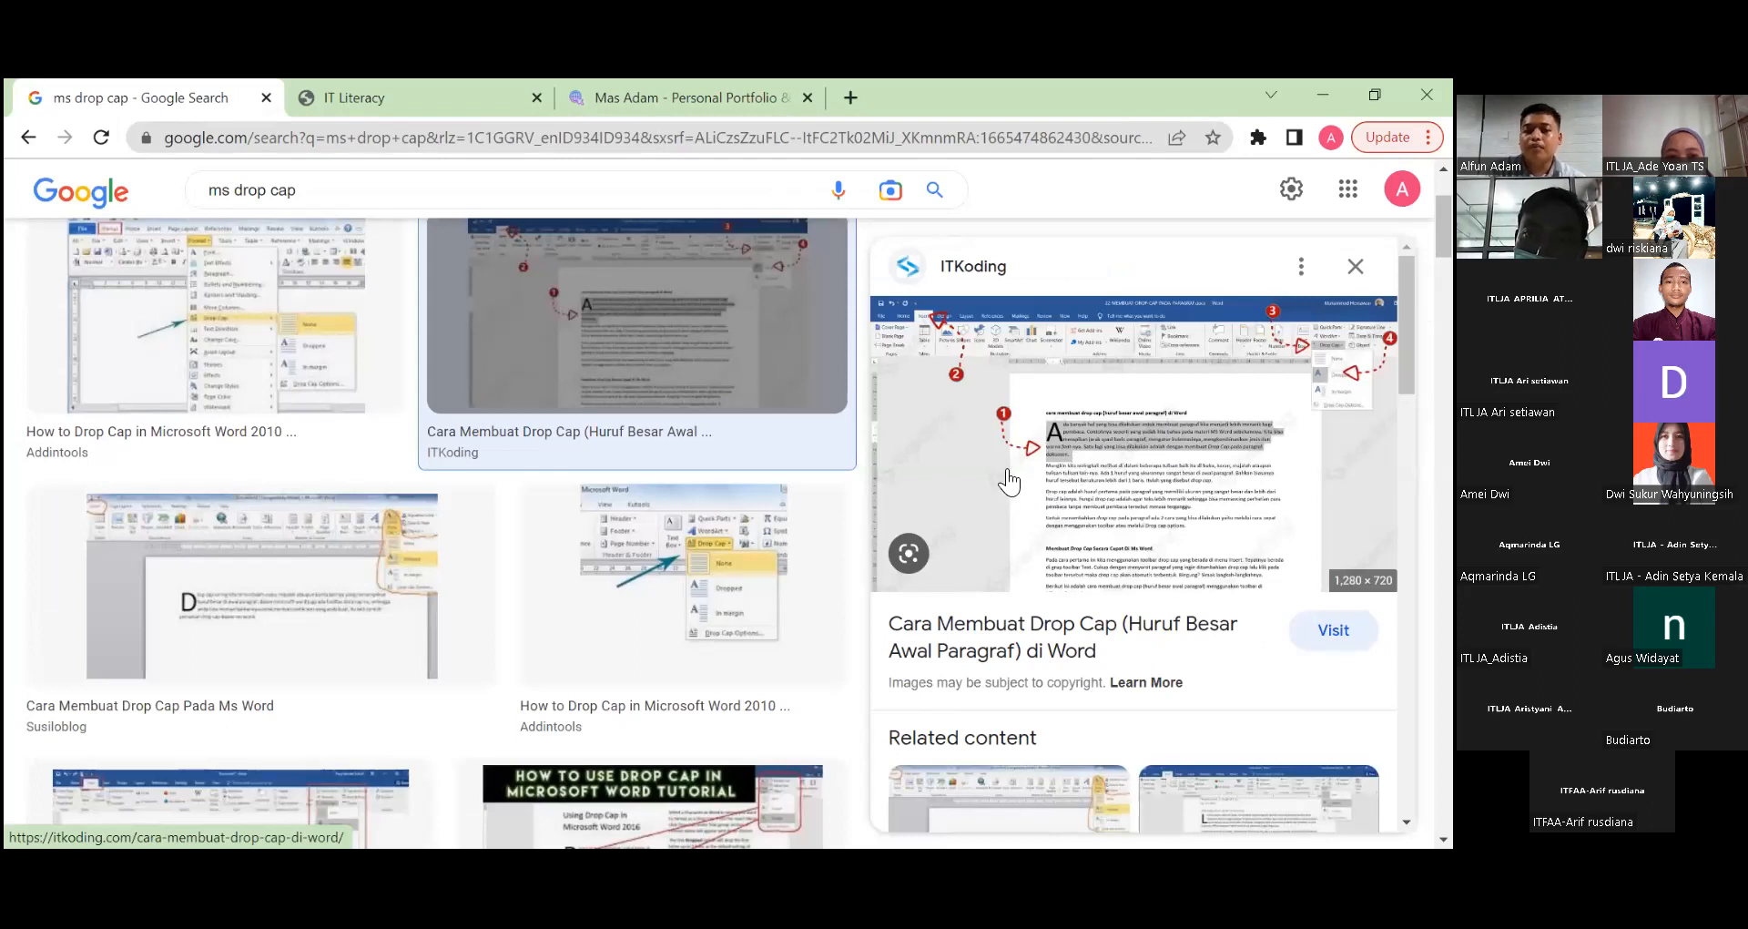
scroll(997, 501, up, 2)
scroll(994, 507, up, 1)
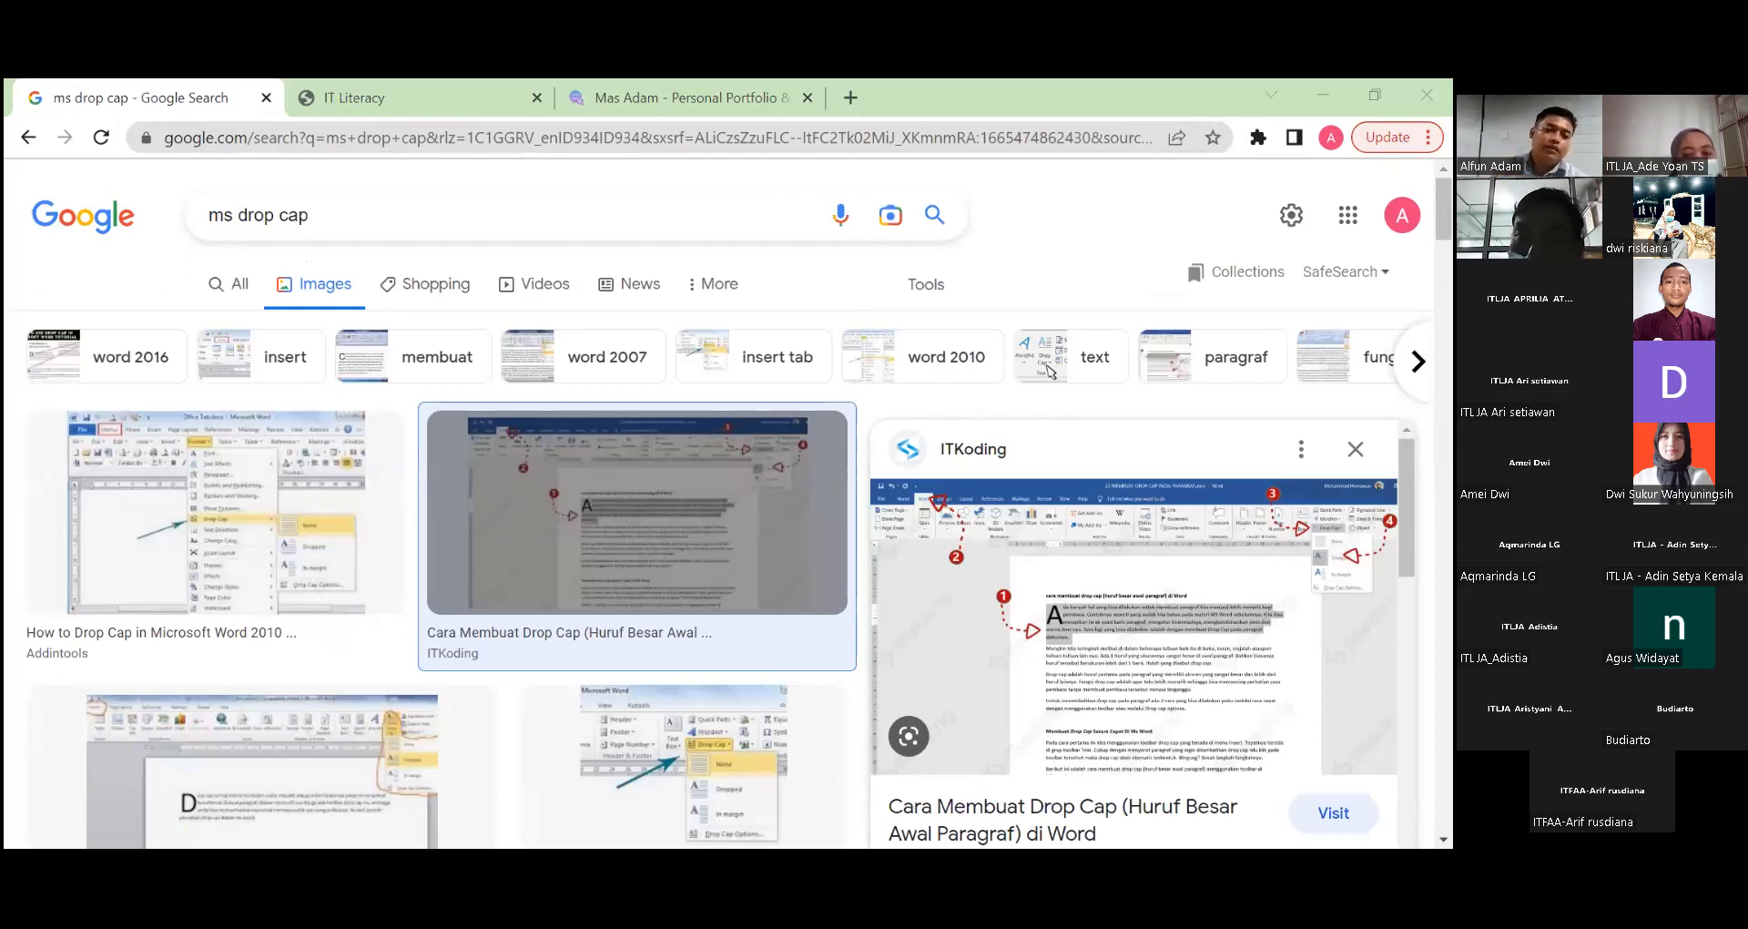
- Leave the drop cap image results and search the web for "it literacy unissula"
click(29, 137)
click(29, 137)
click(29, 137)
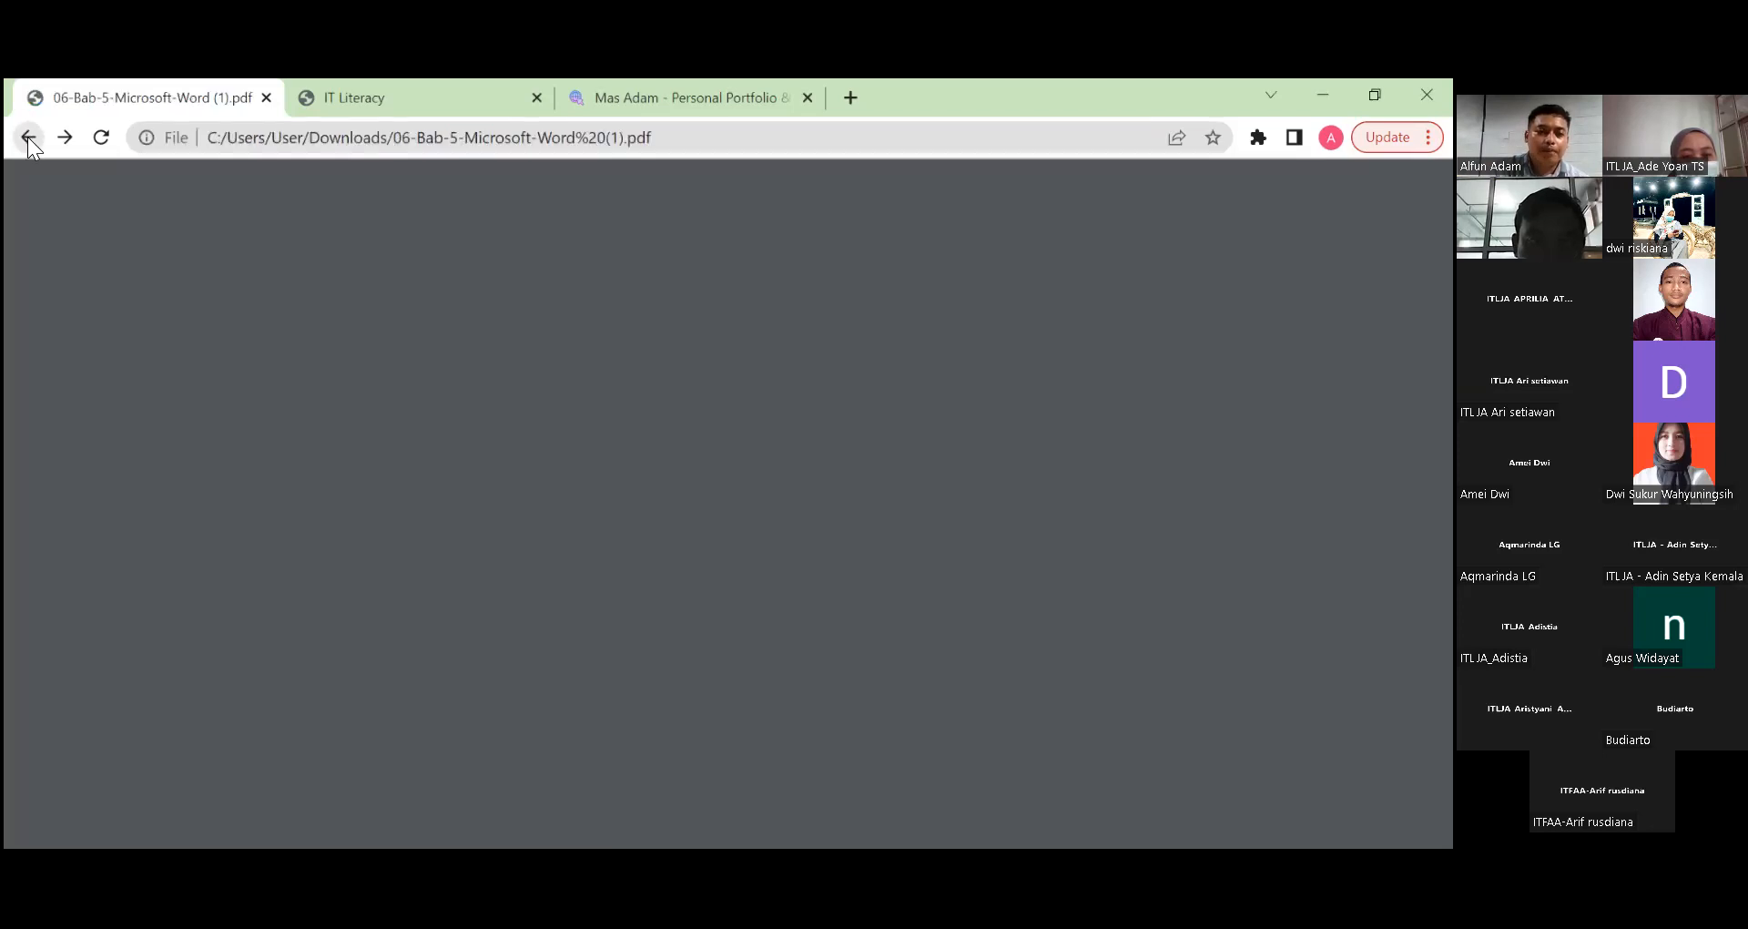
click(29, 136)
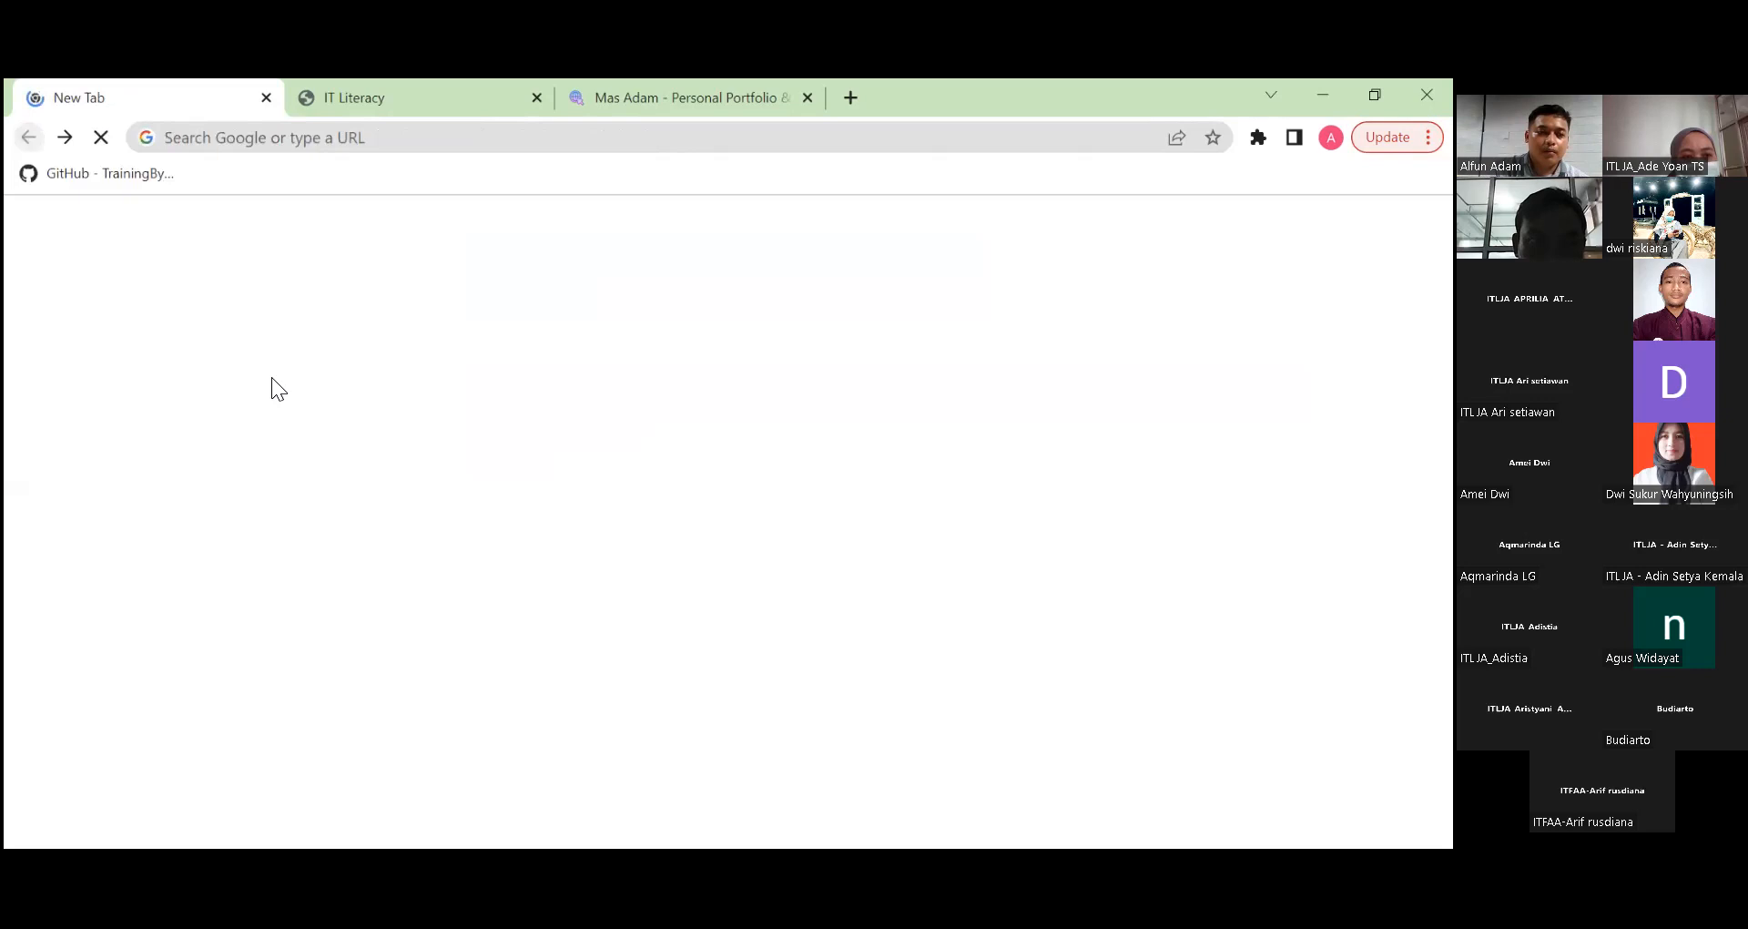
click(165, 137)
text(it)
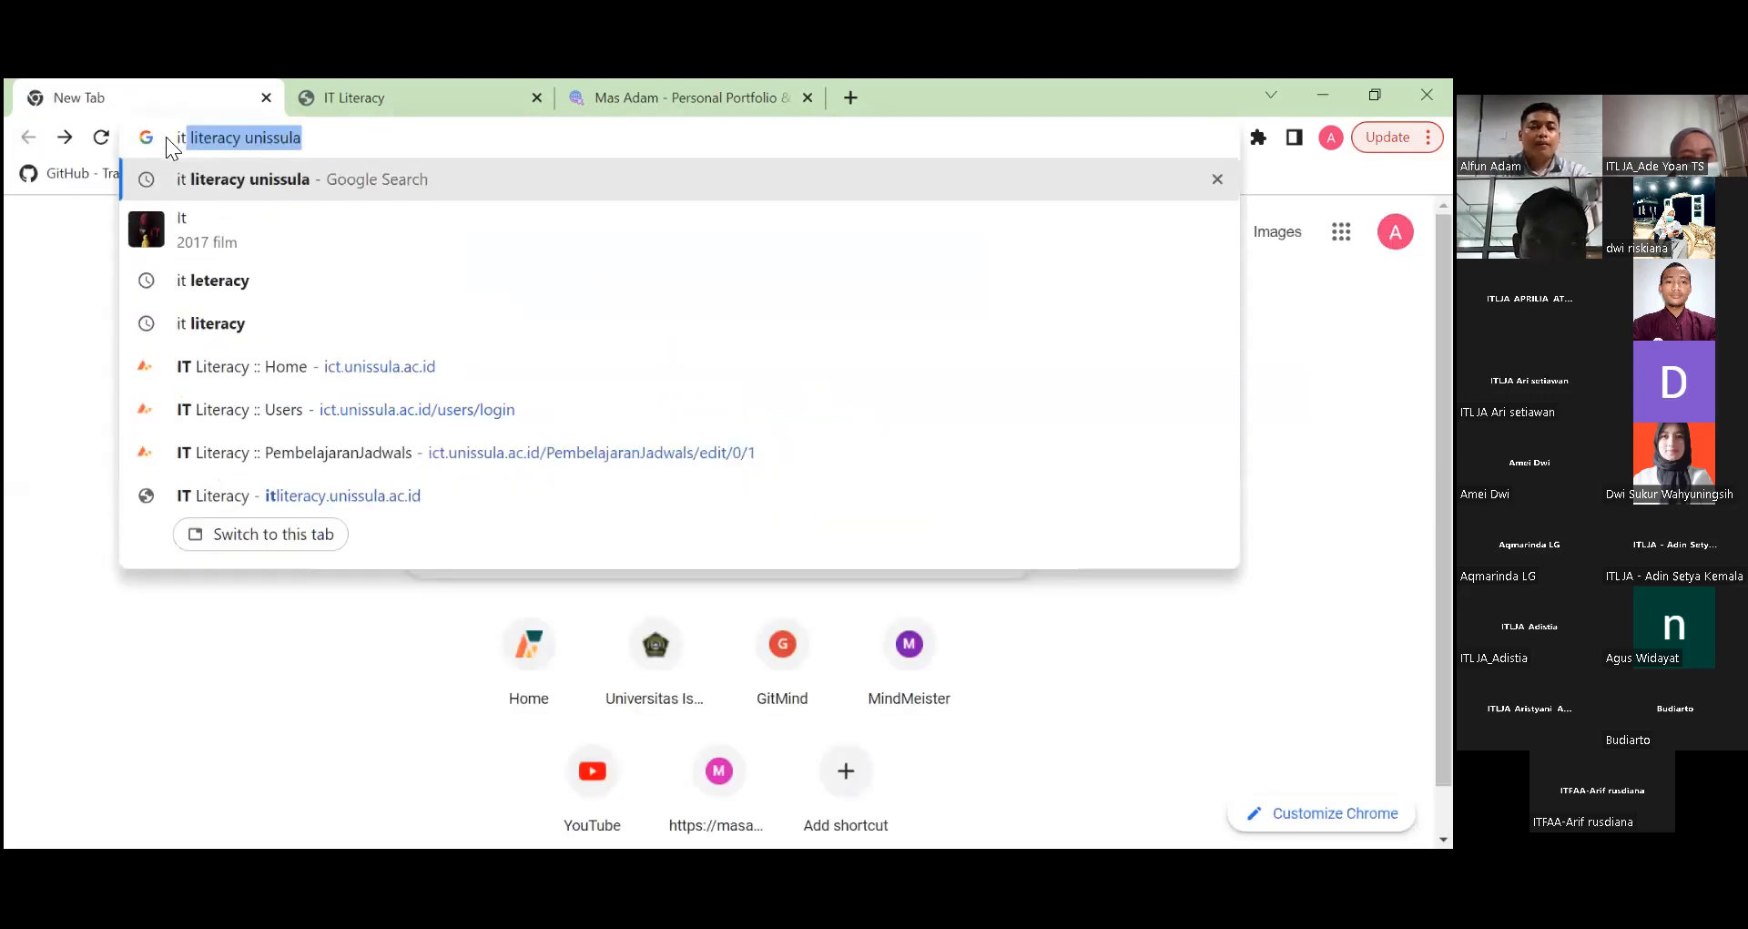
key(Return)
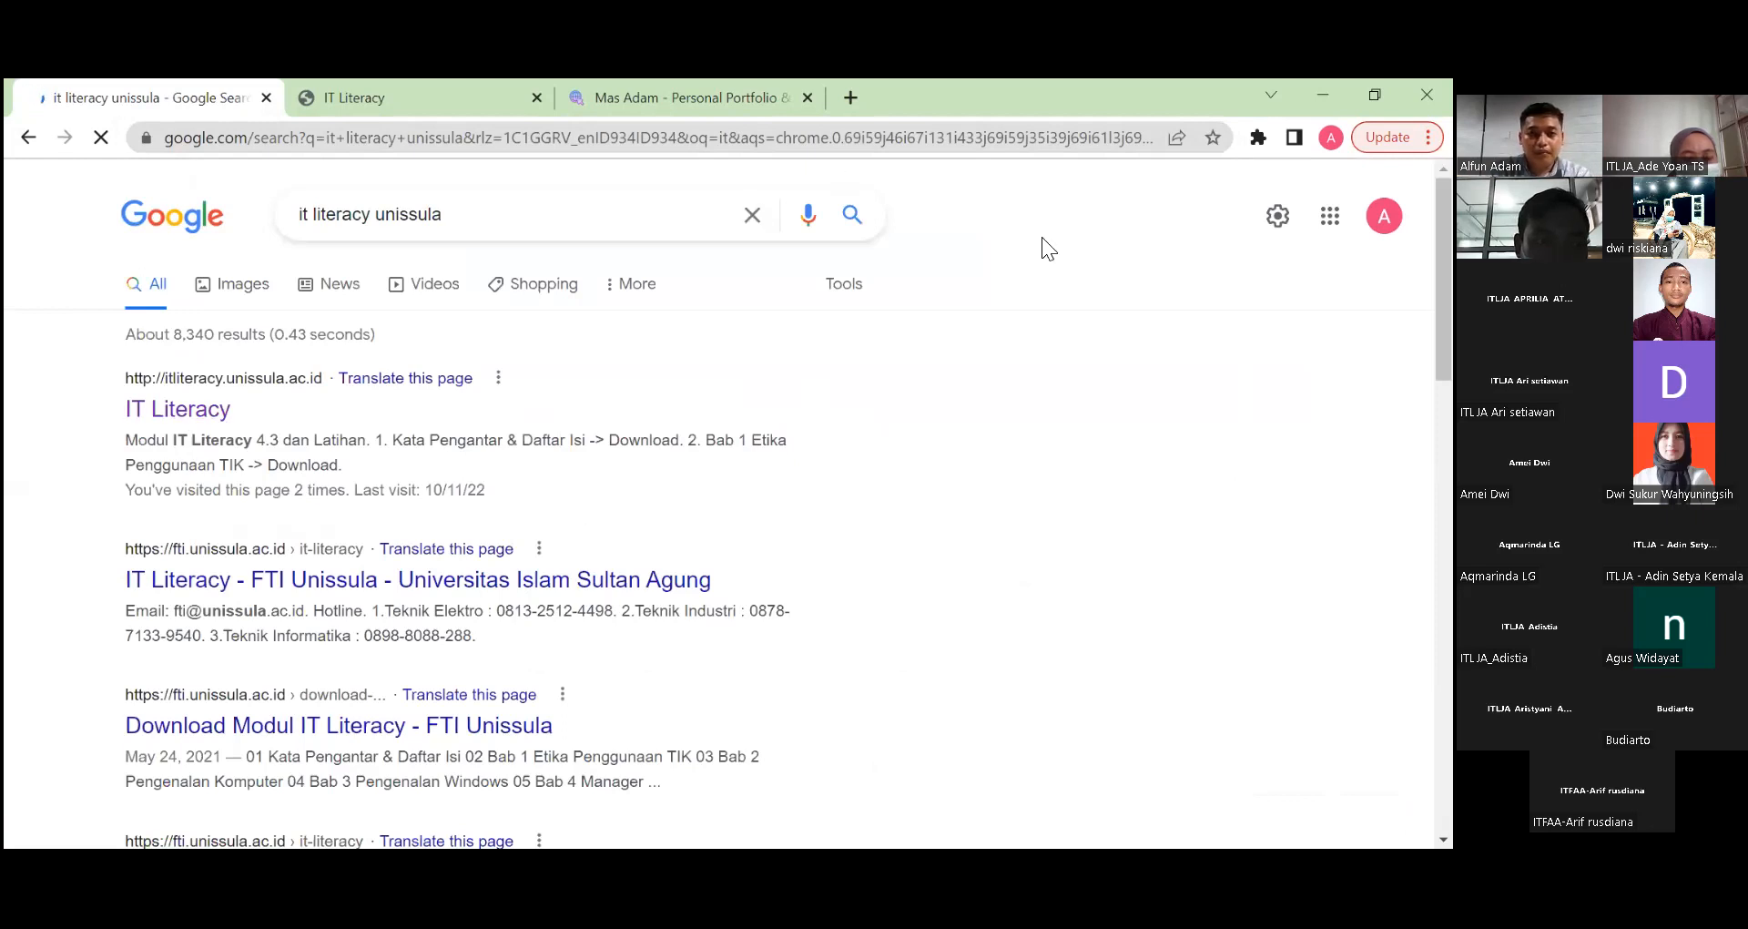
scroll(358, 514, down, 6)
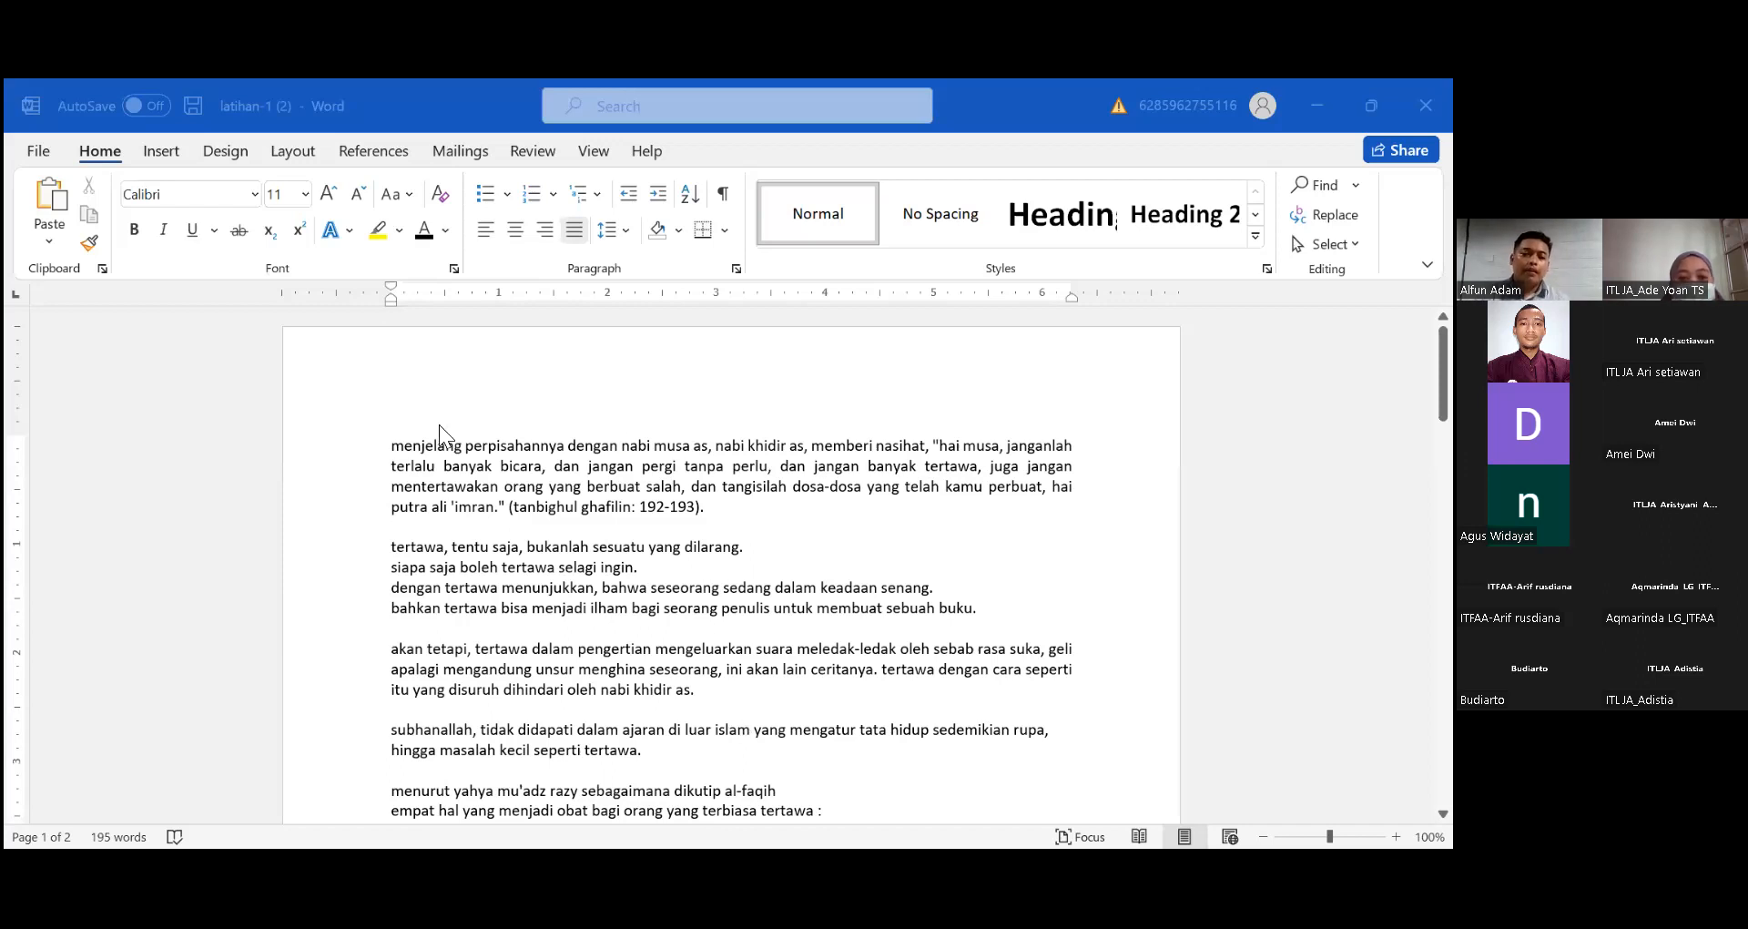
click(407, 450)
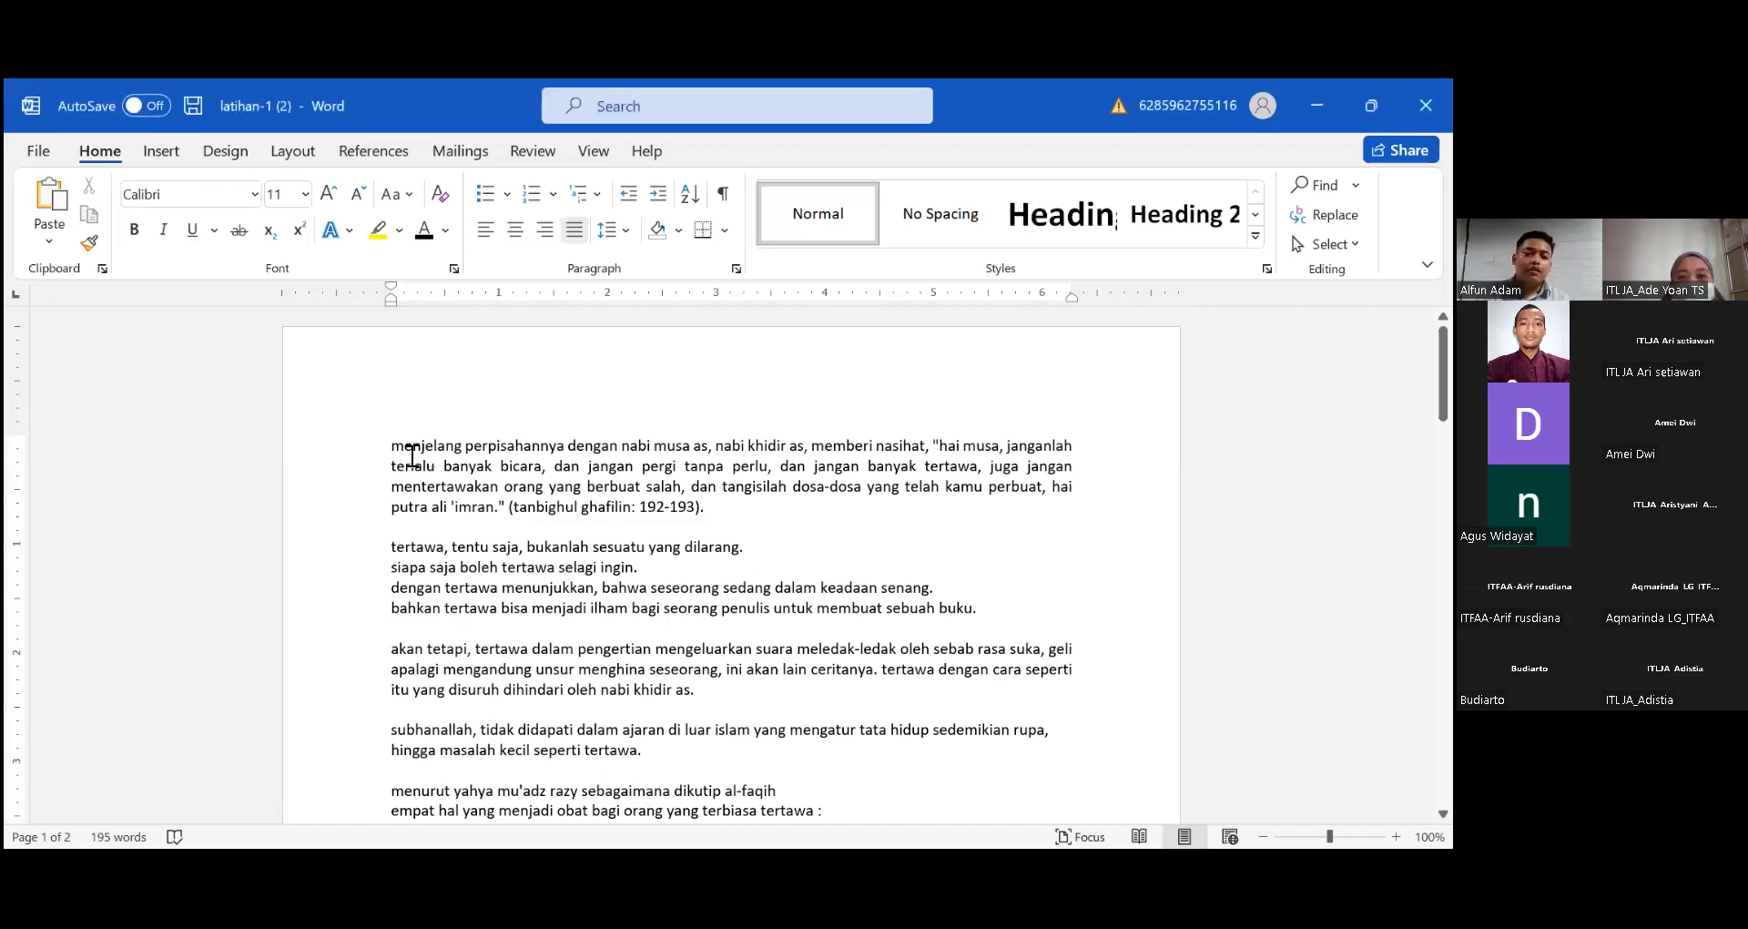
drag(396, 443, 566, 599)
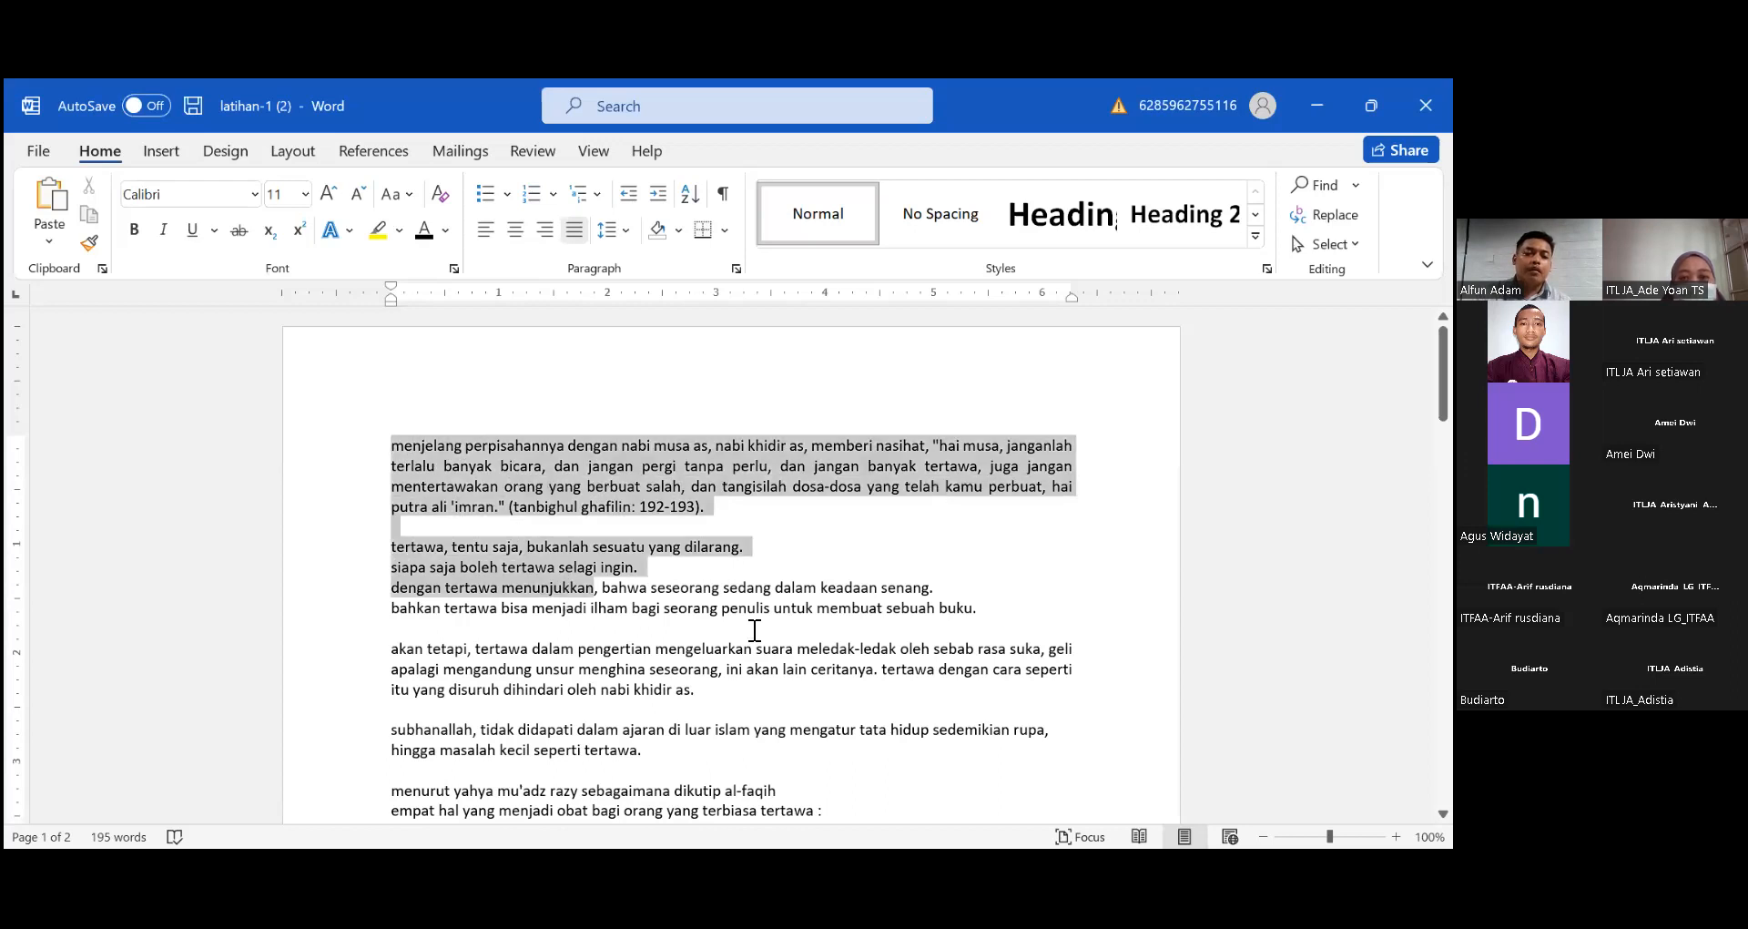
click(598, 510)
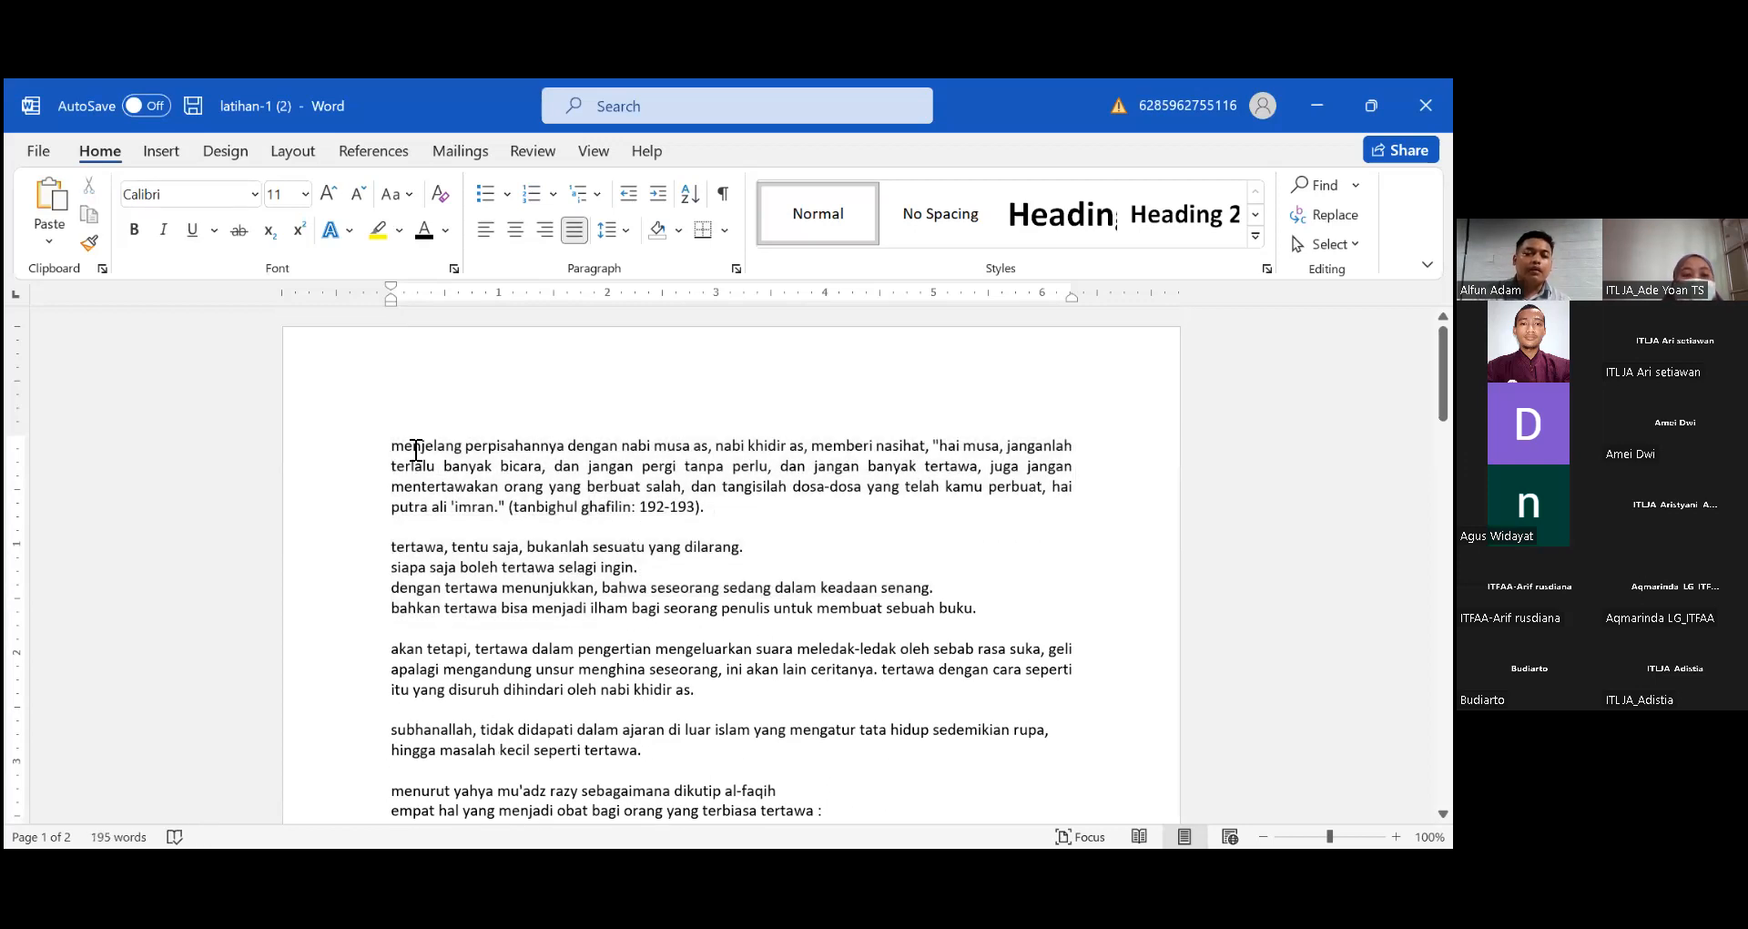
scroll(647, 667, down, 3)
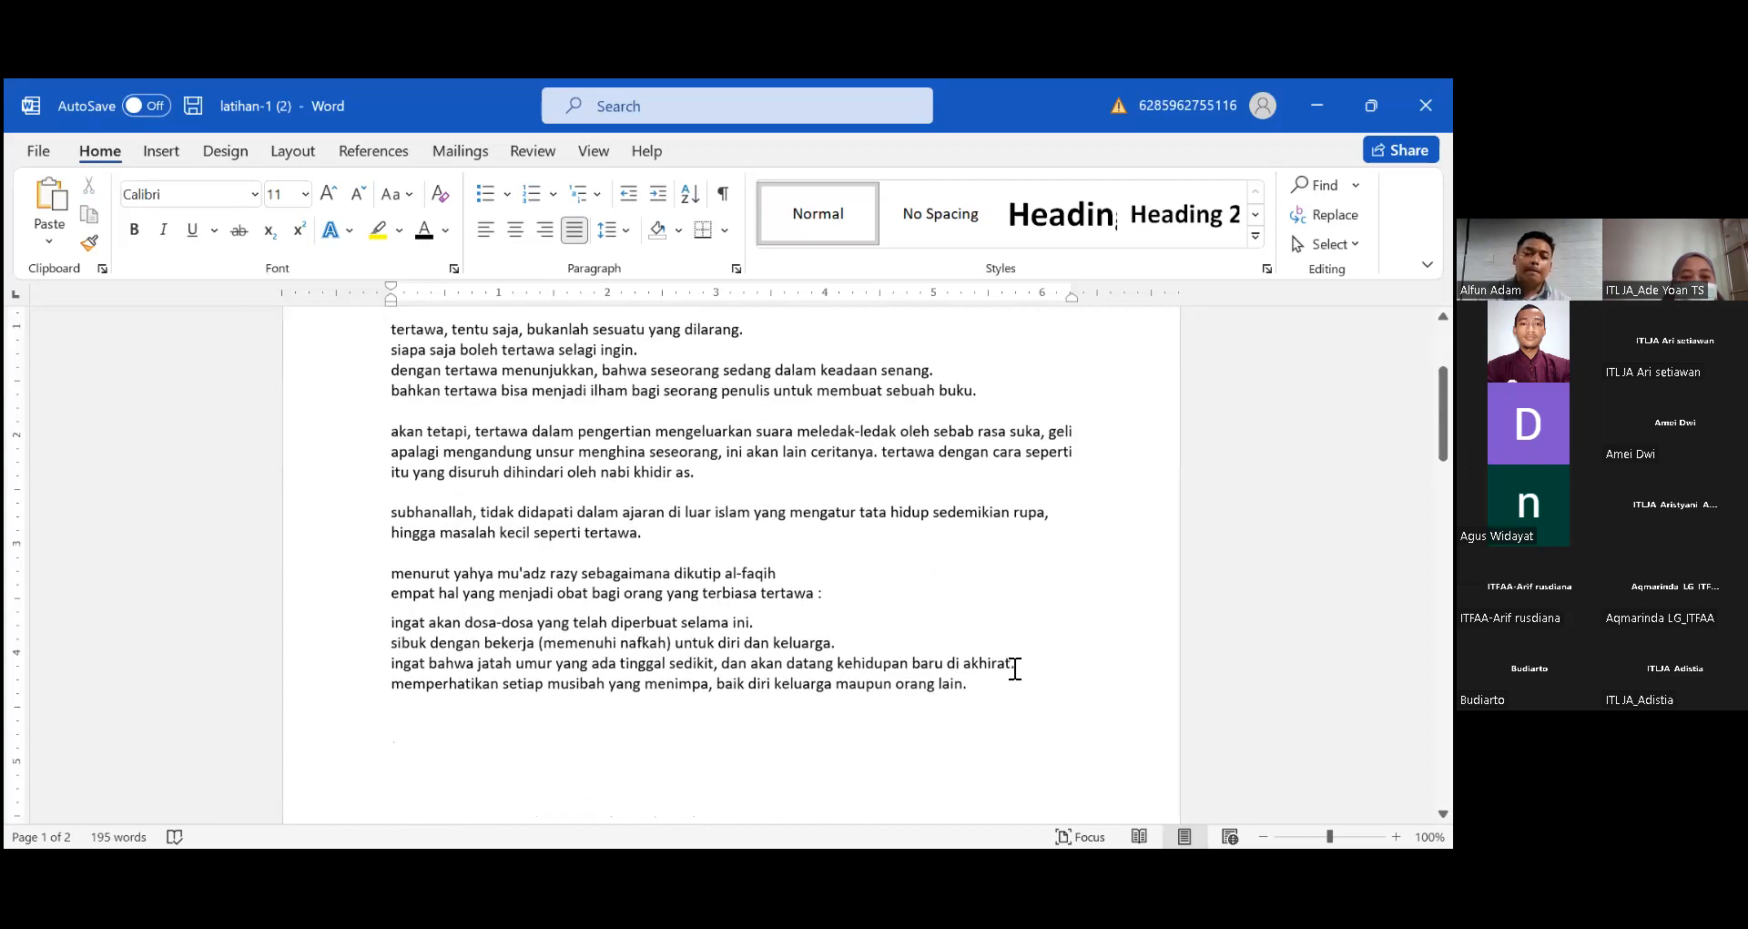
drag(990, 690, 504, 472)
scroll(734, 709, up, 3)
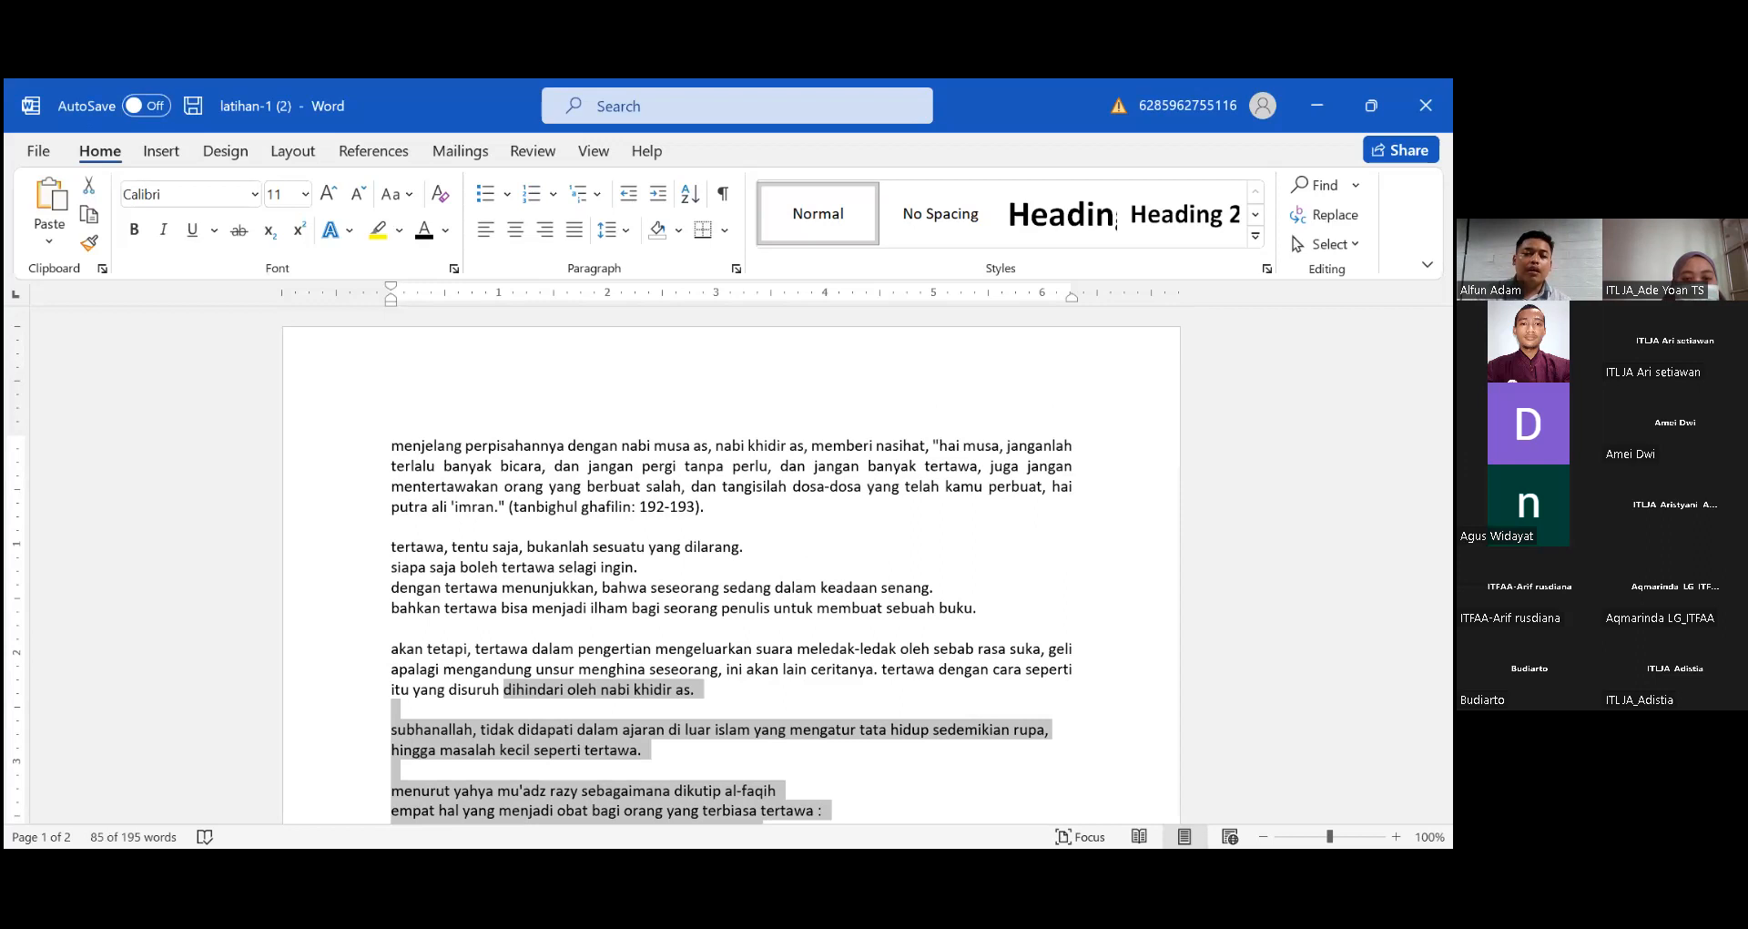
key(alt+Tab)
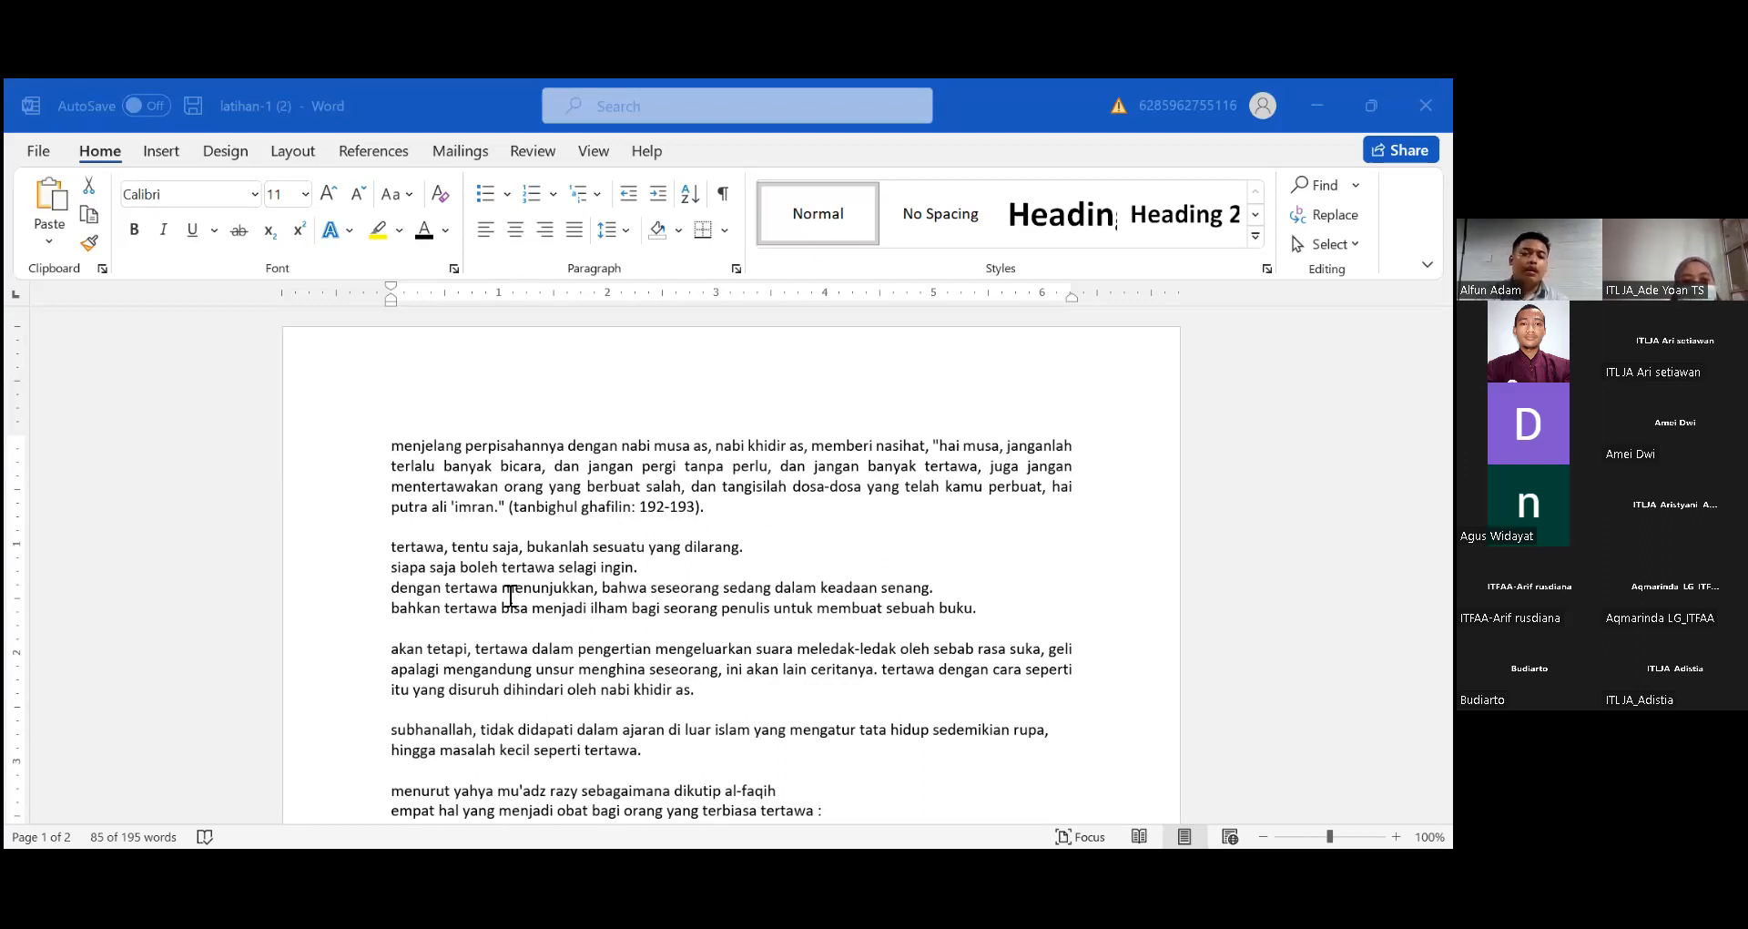
key(alt+Tab)
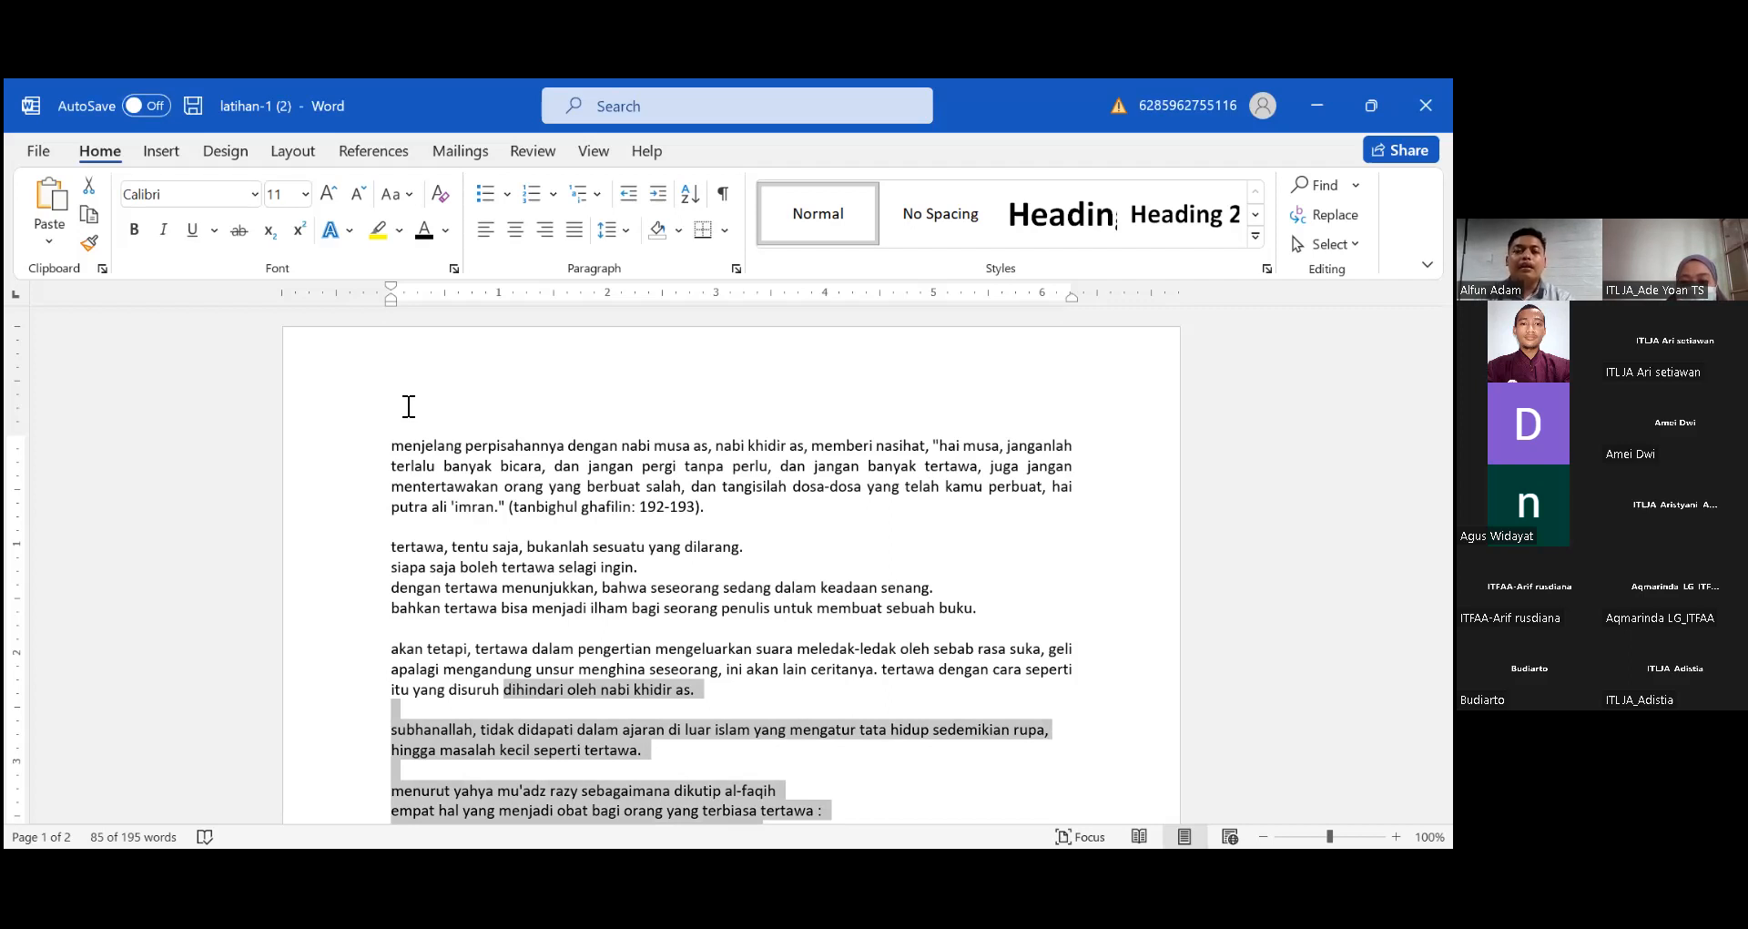
scroll(677, 580, down, 4)
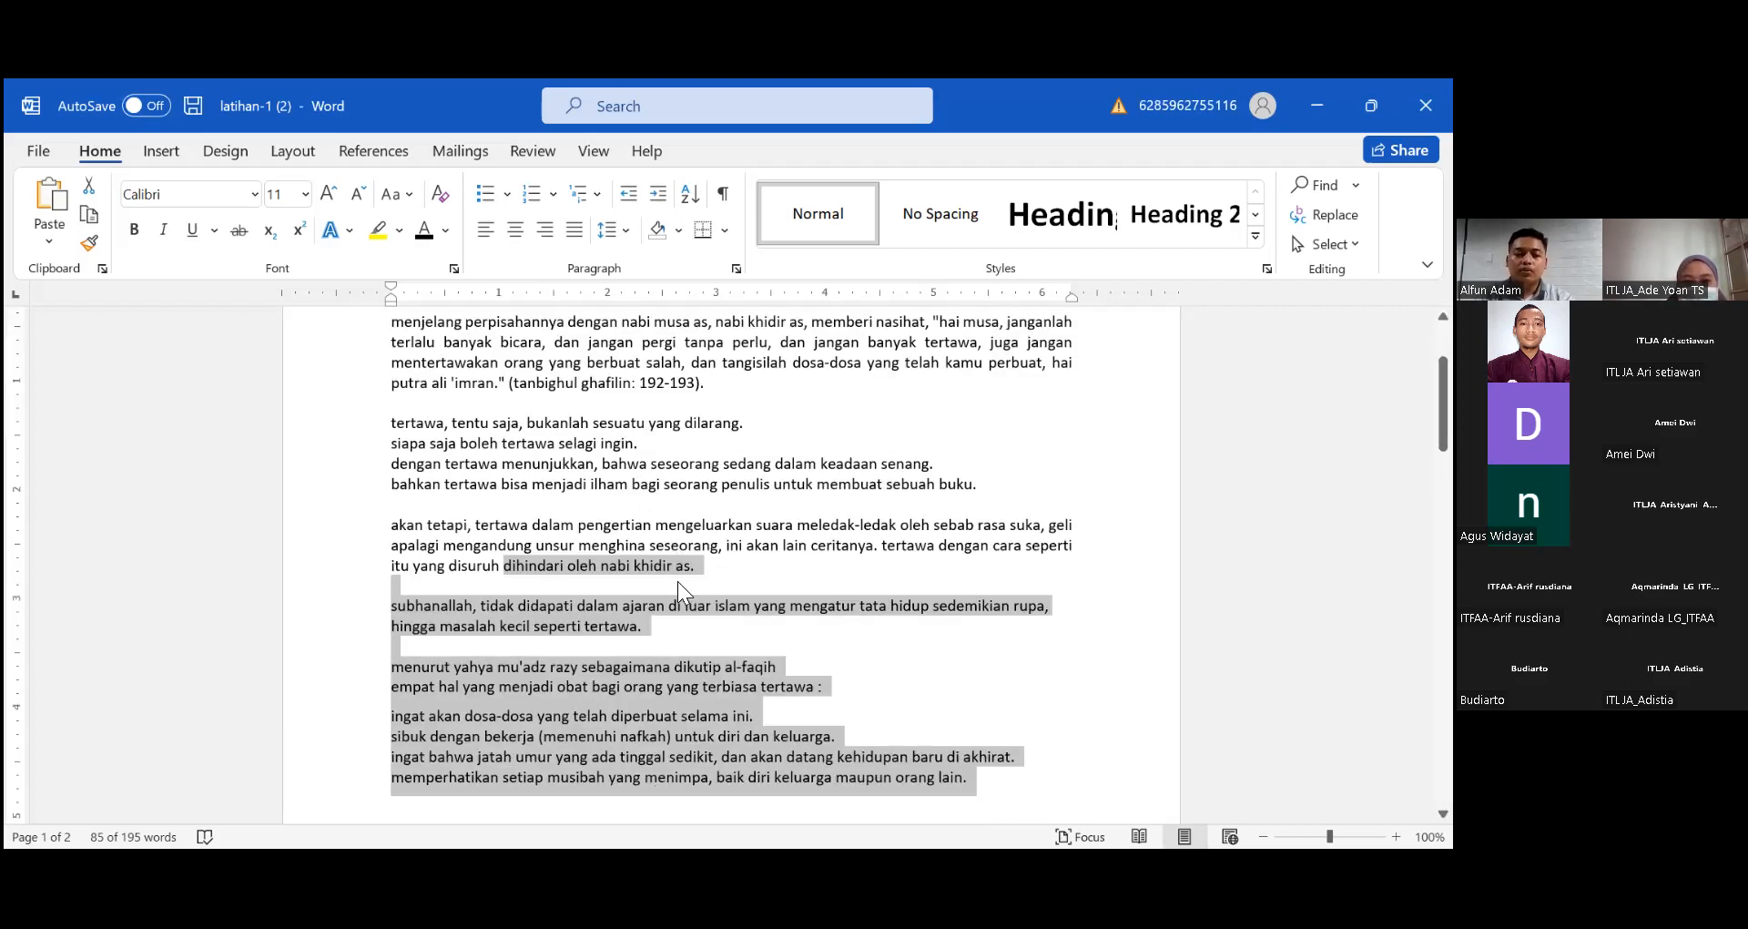
click(987, 632)
shift+click(445, 397)
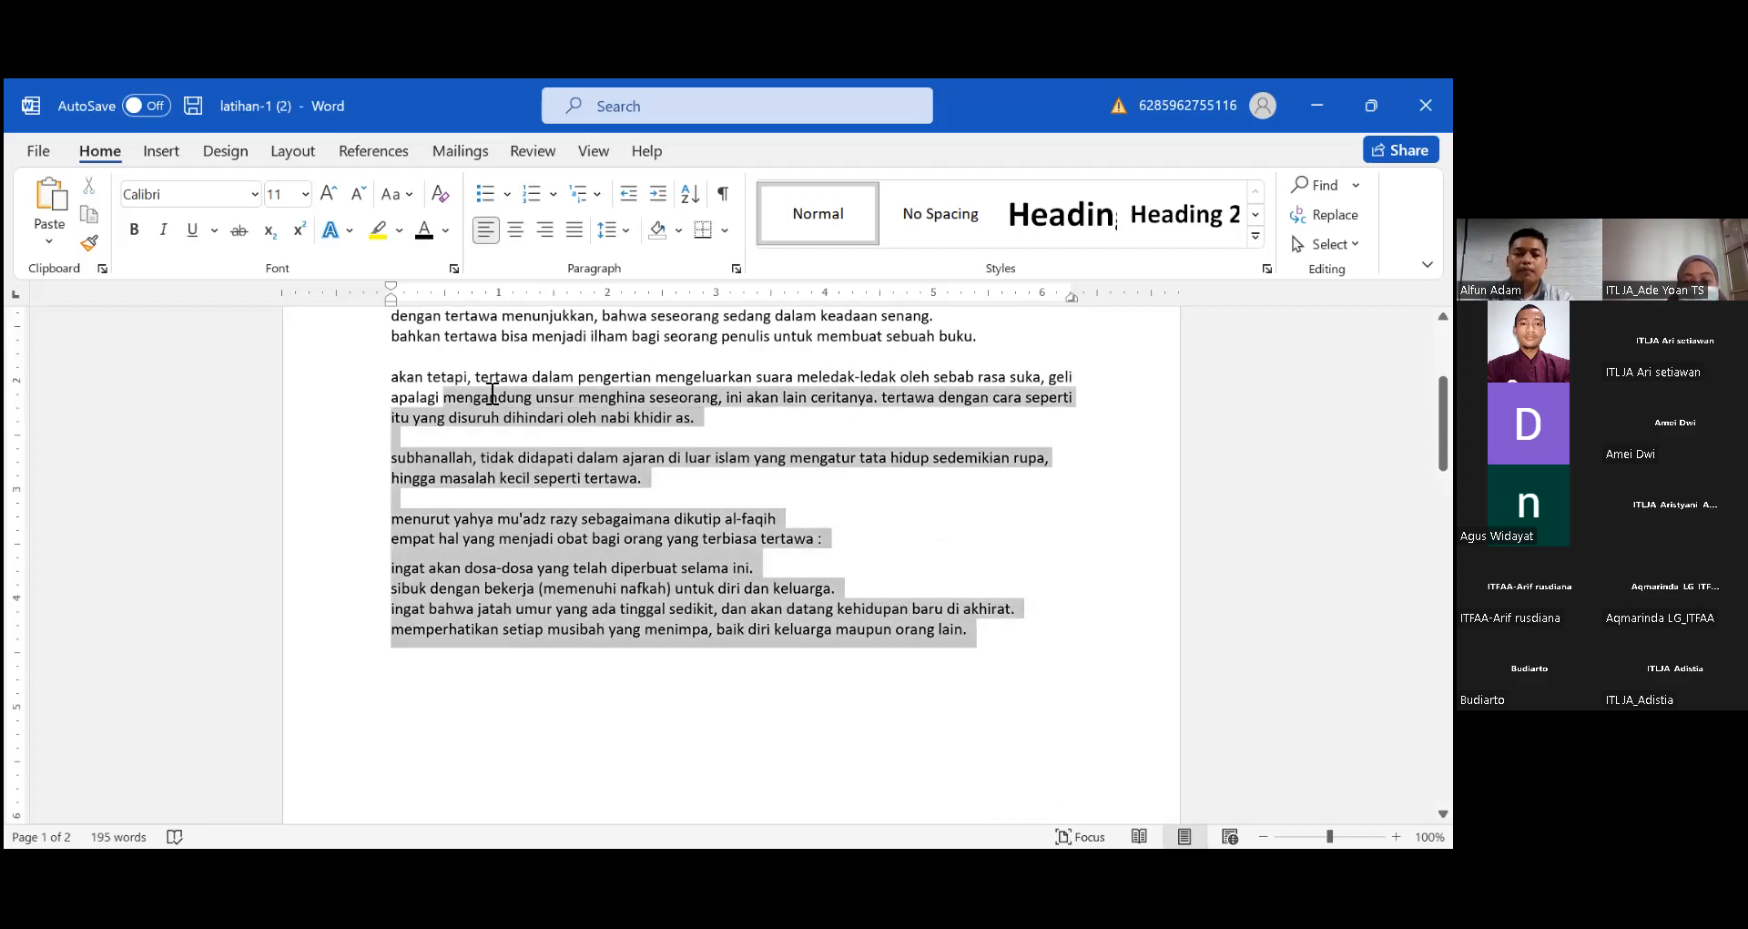
scroll(542, 501, up, 3)
scroll(511, 500, up, 2)
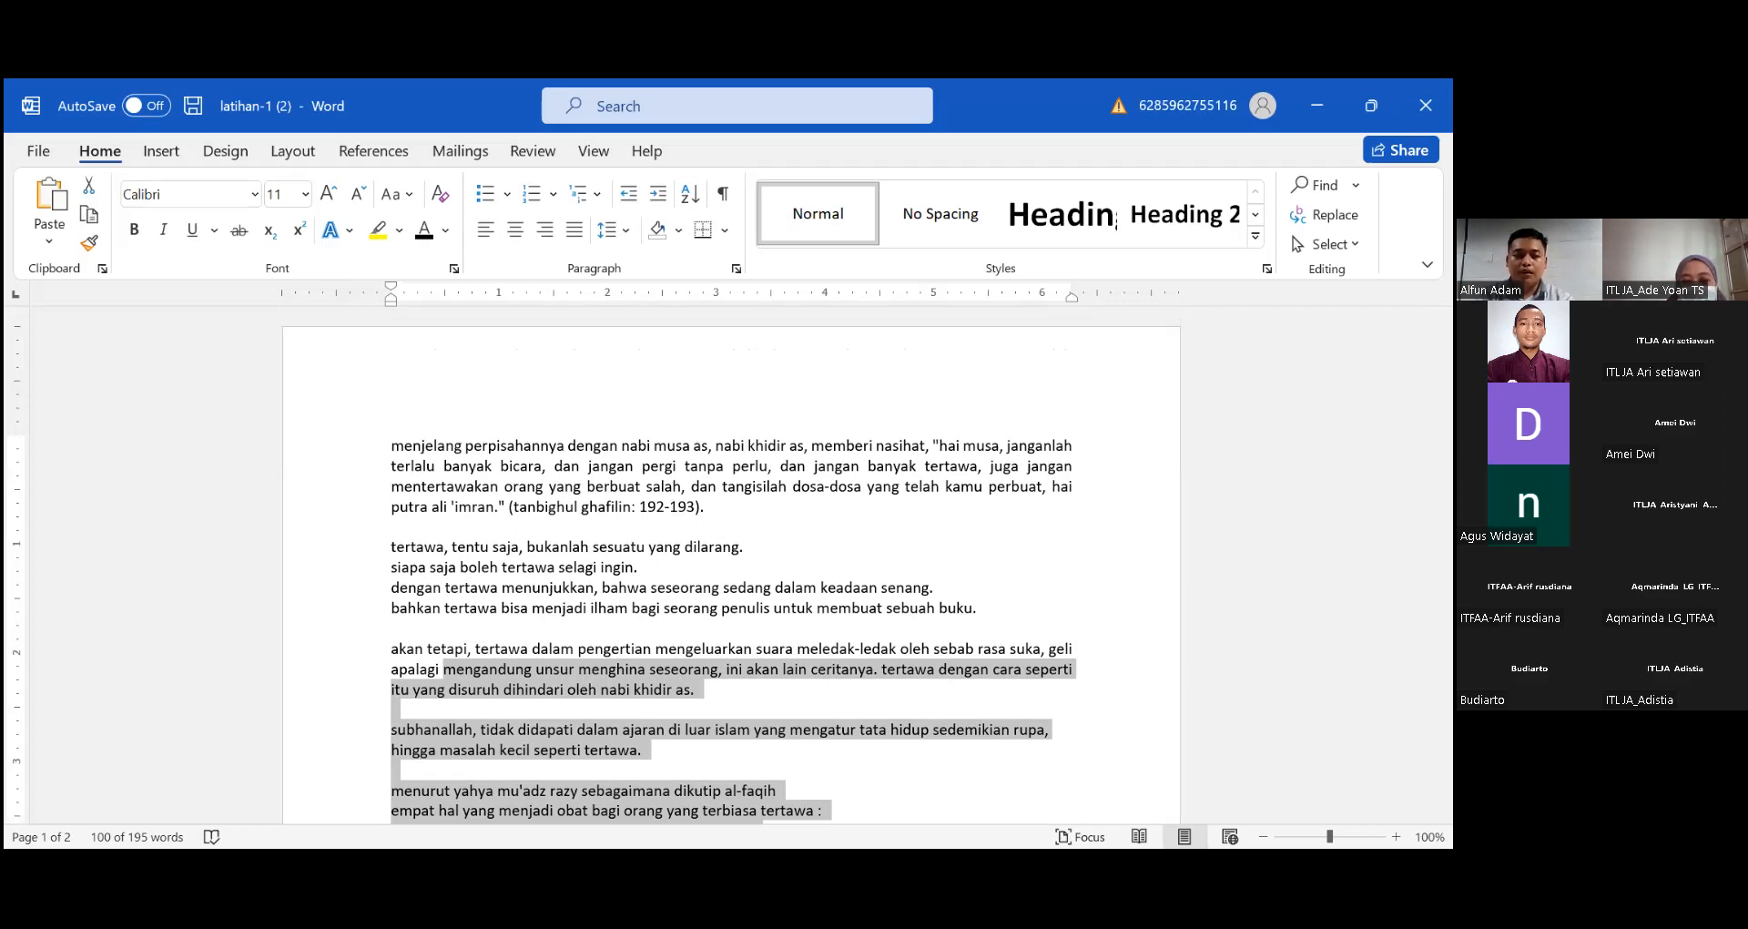
key(alt+Tab)
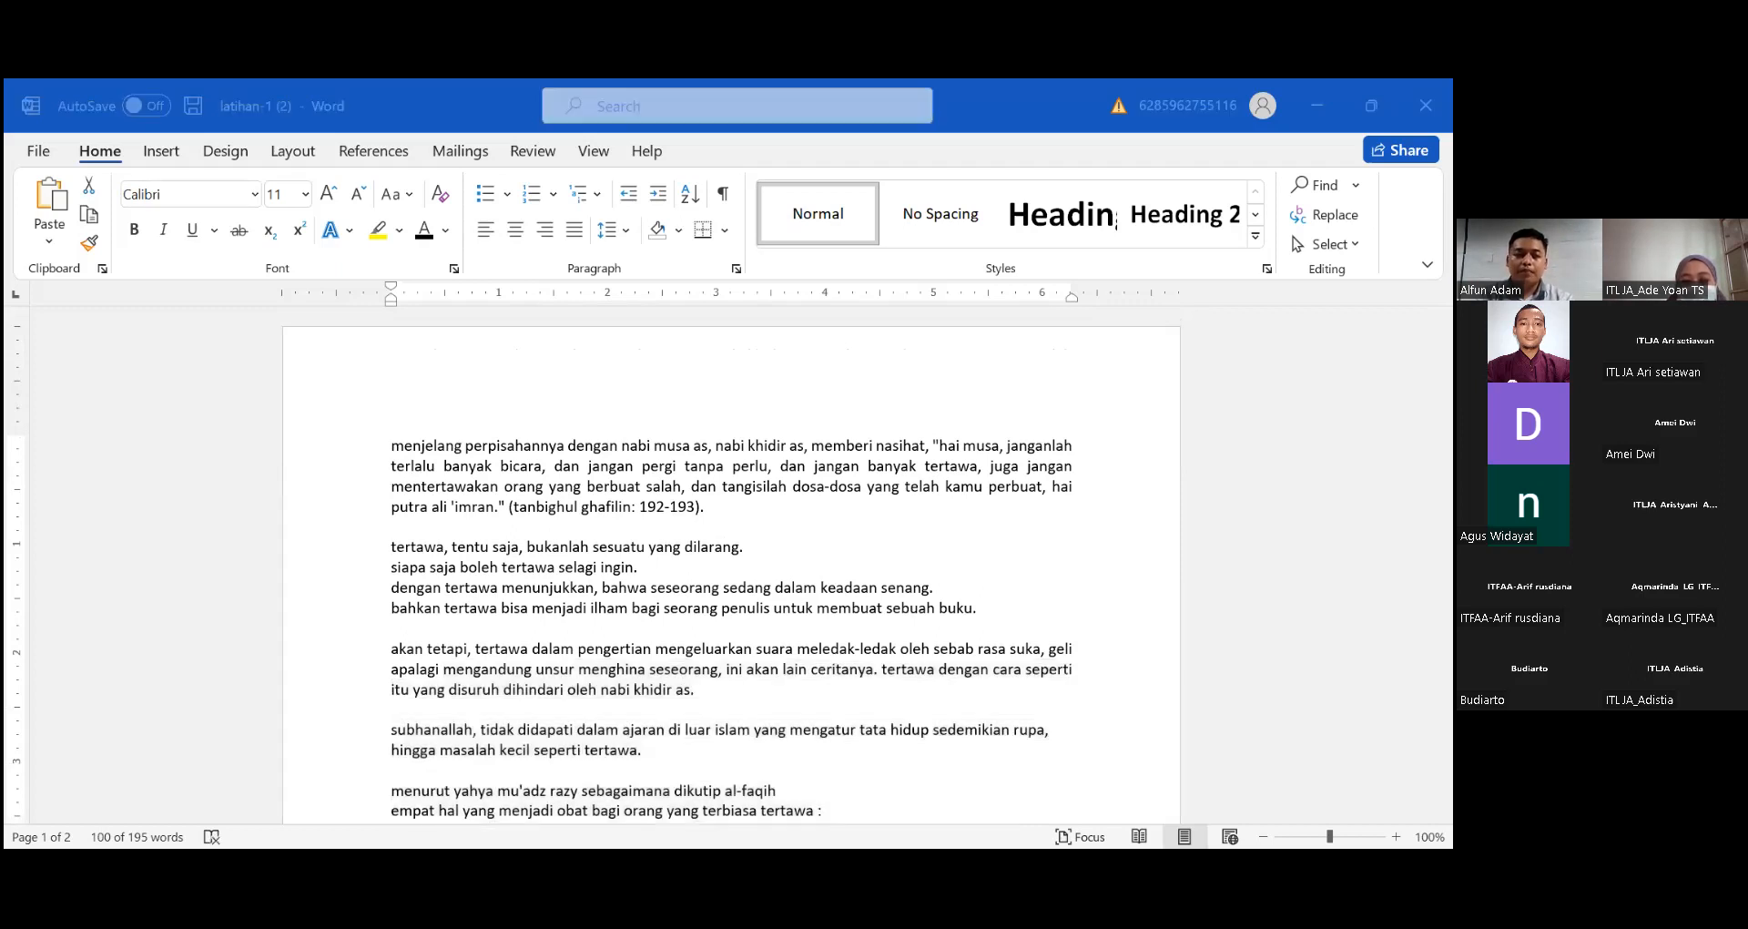
click(575, 507)
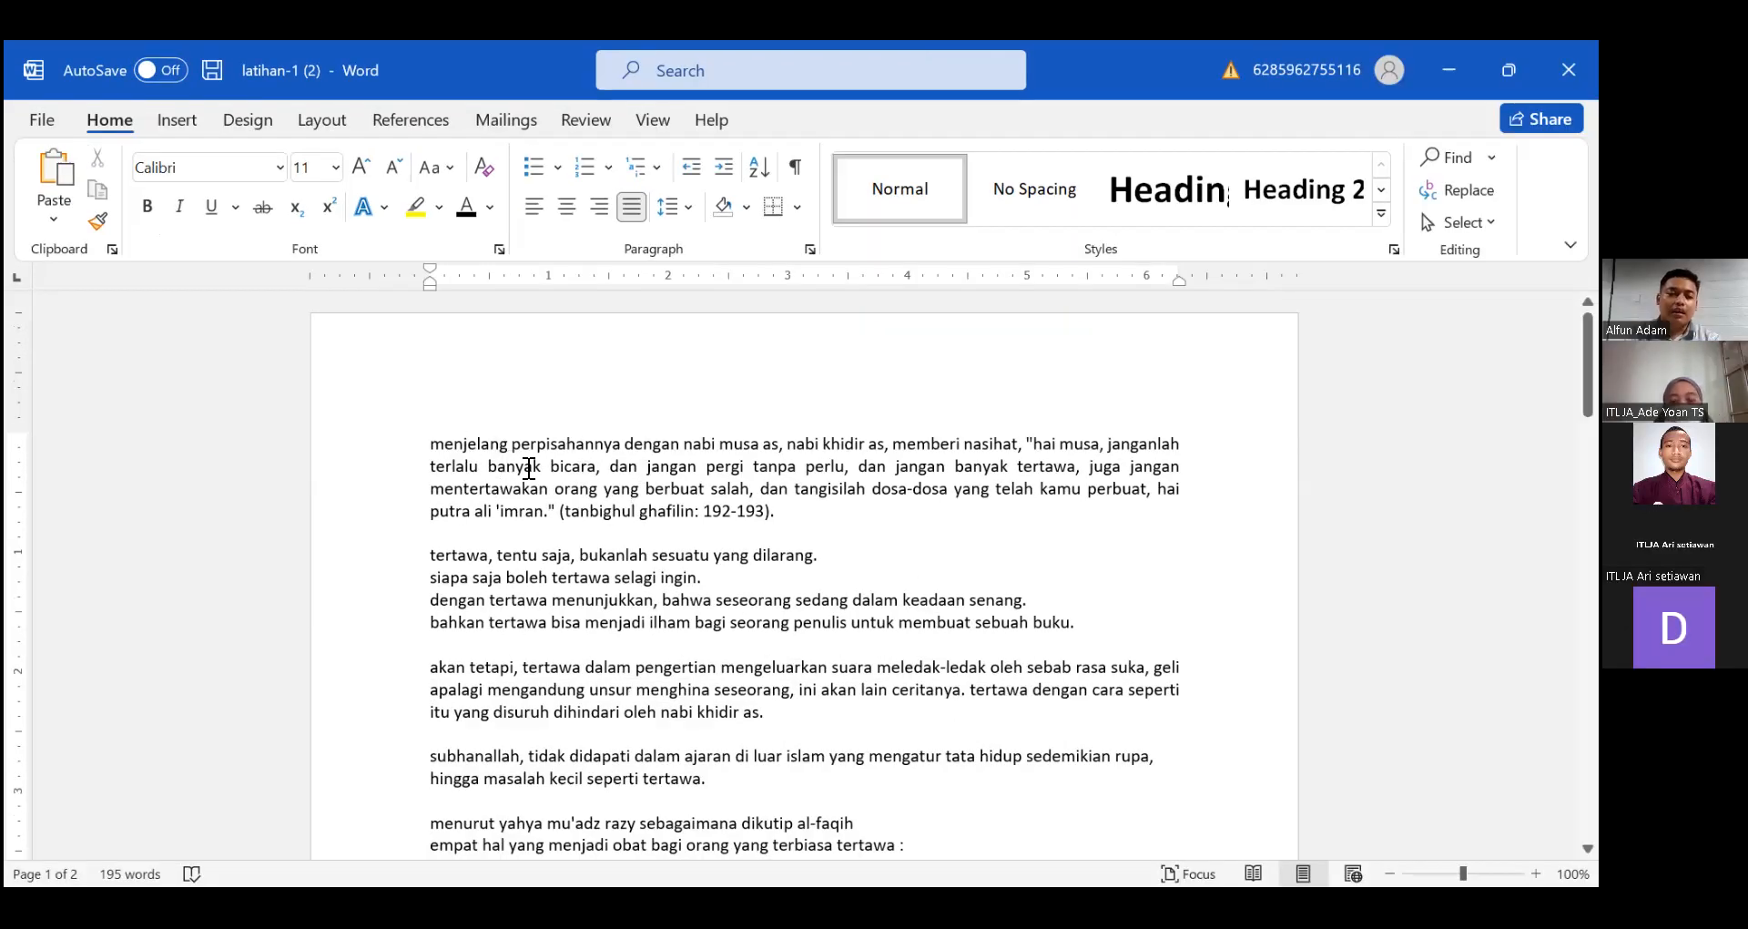
drag(430, 444, 520, 443)
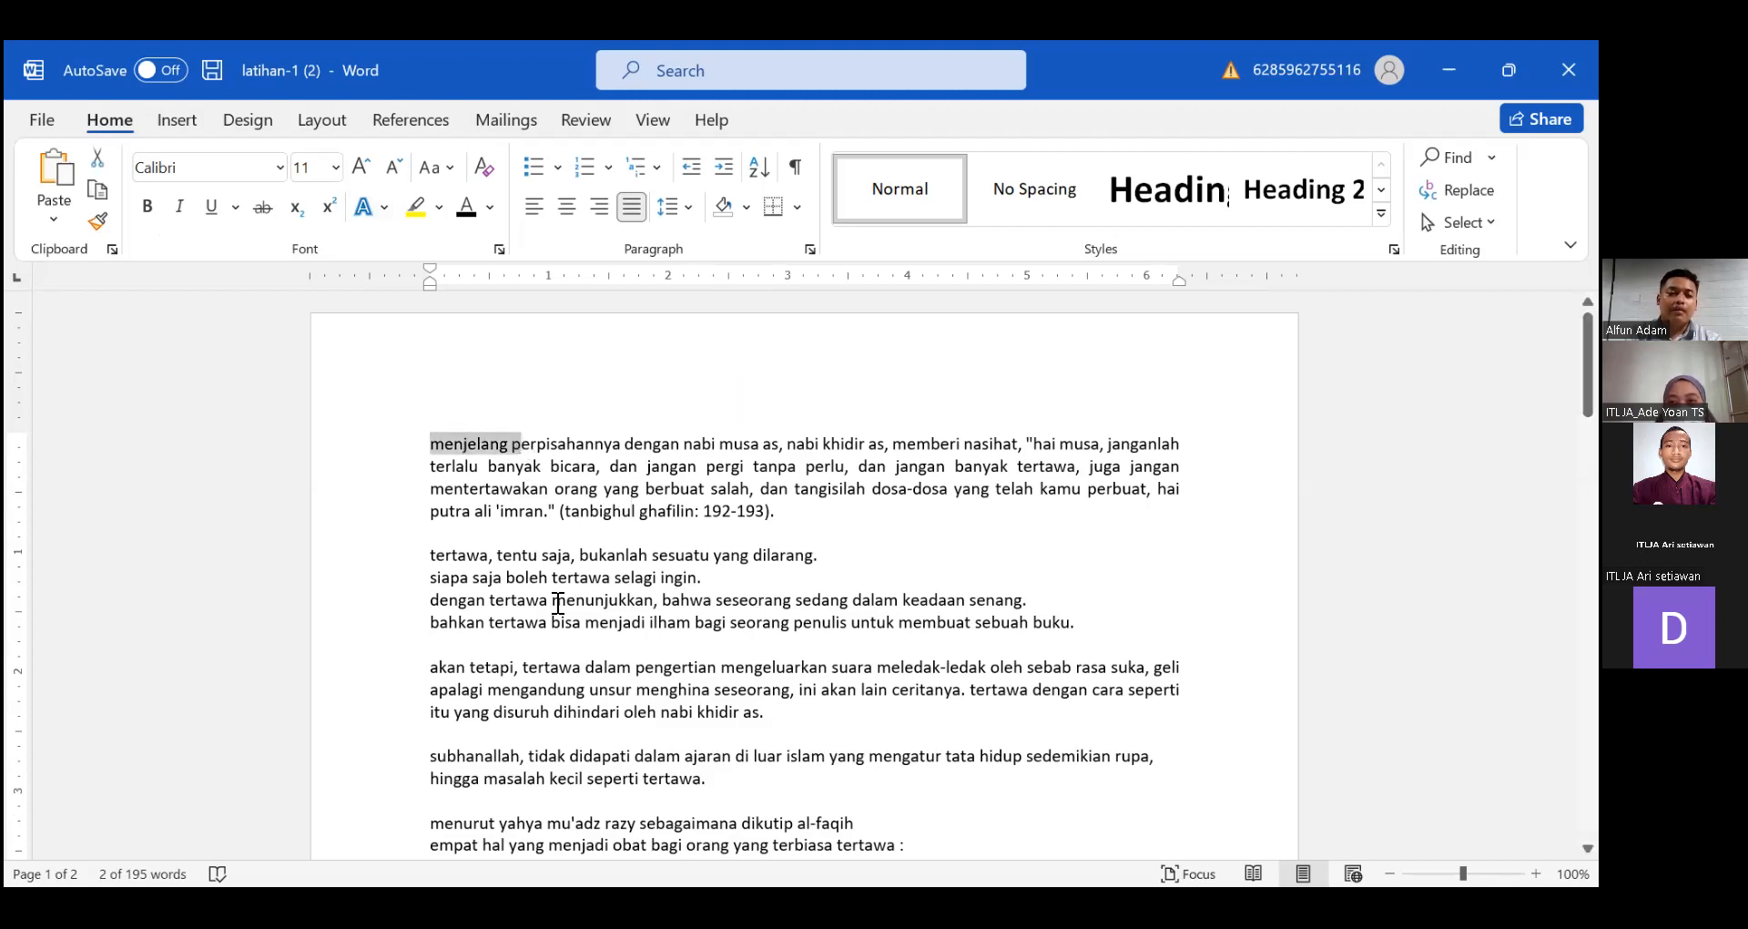
click(443, 452)
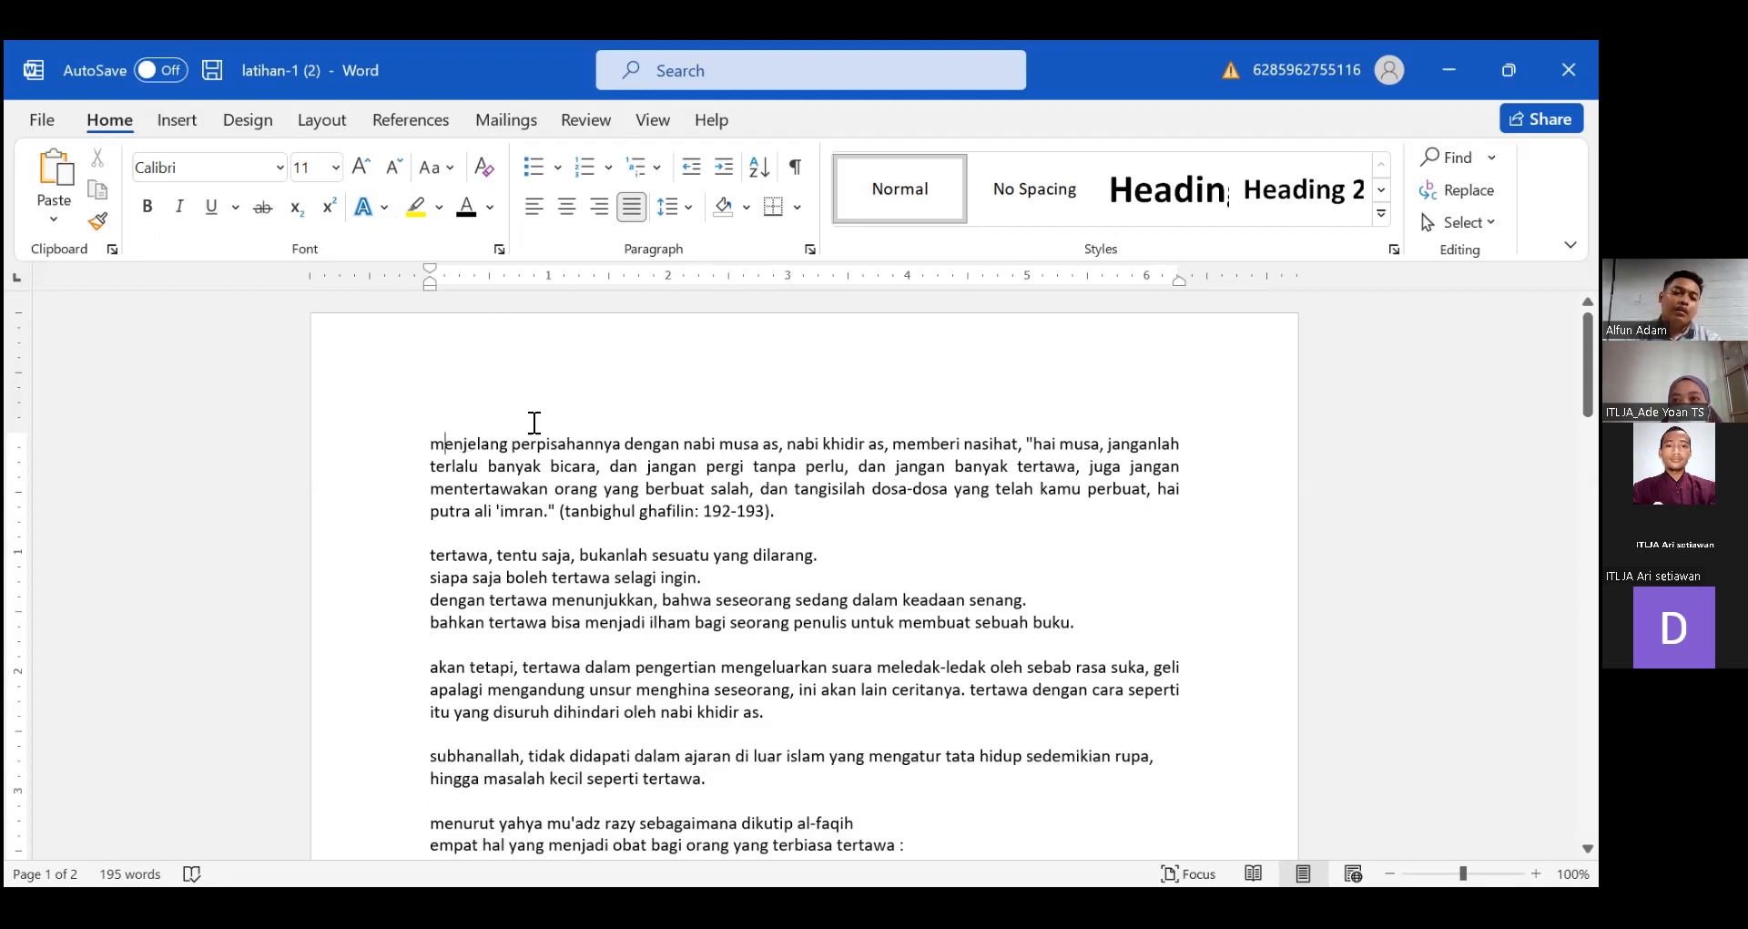
- Clear all formatting from the first paragraph, which begins with "menjelang perpisahannya"
drag(783, 511, 478, 451)
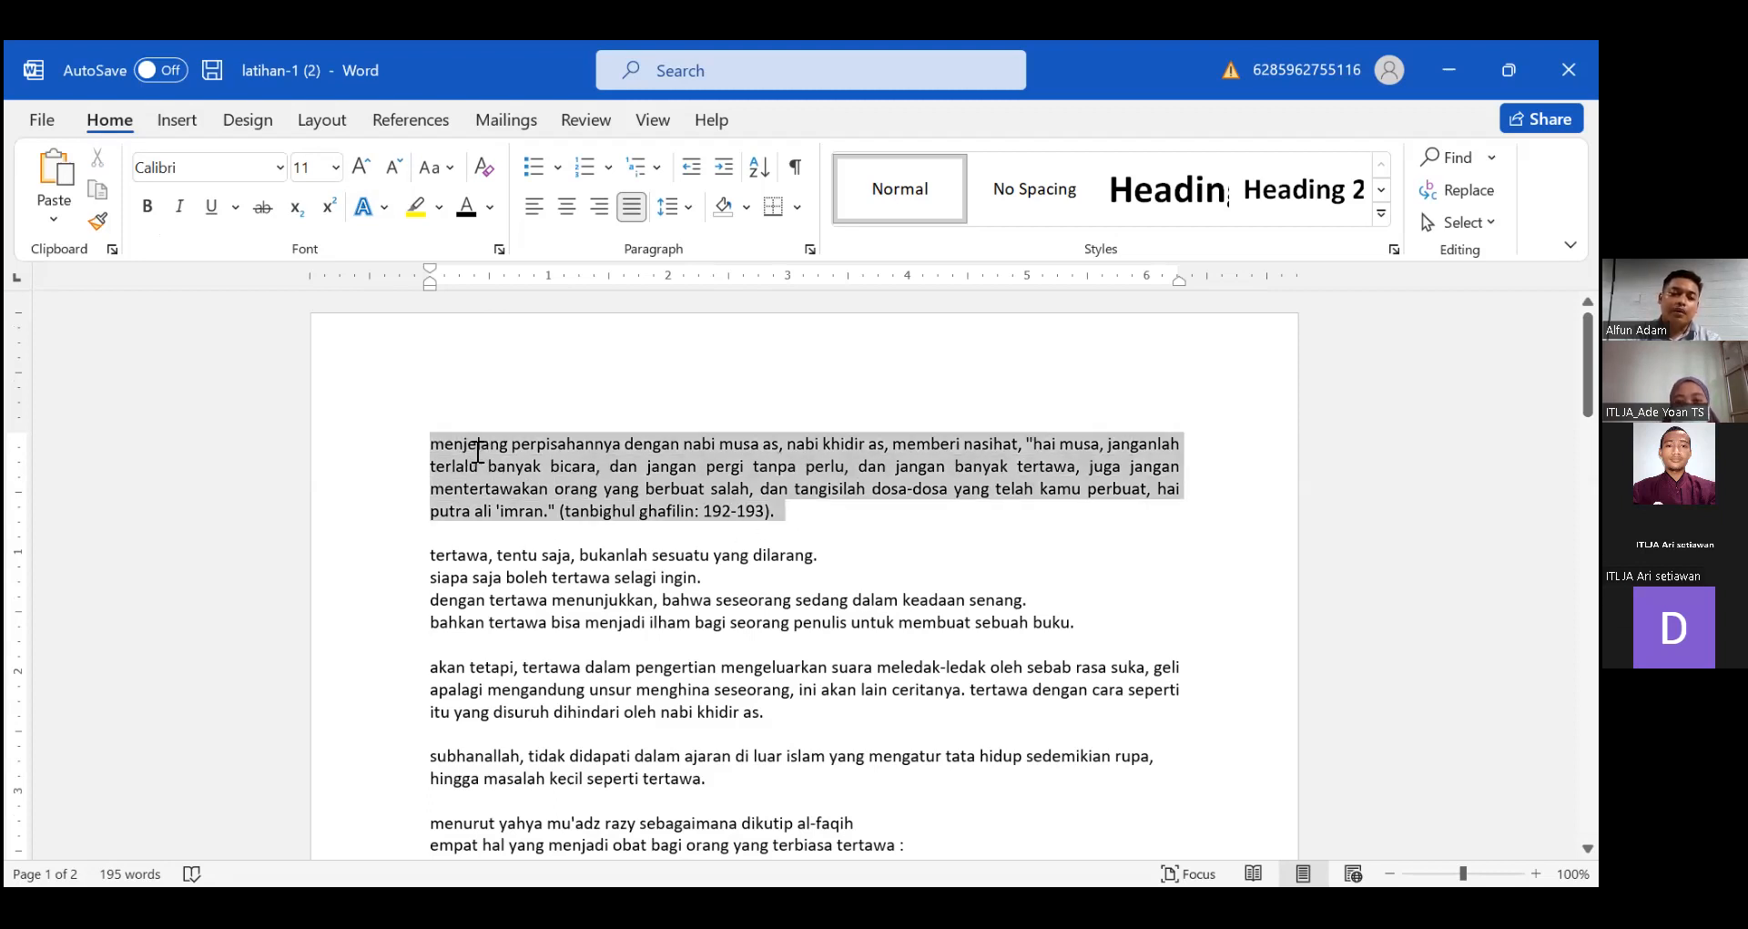
click(446, 446)
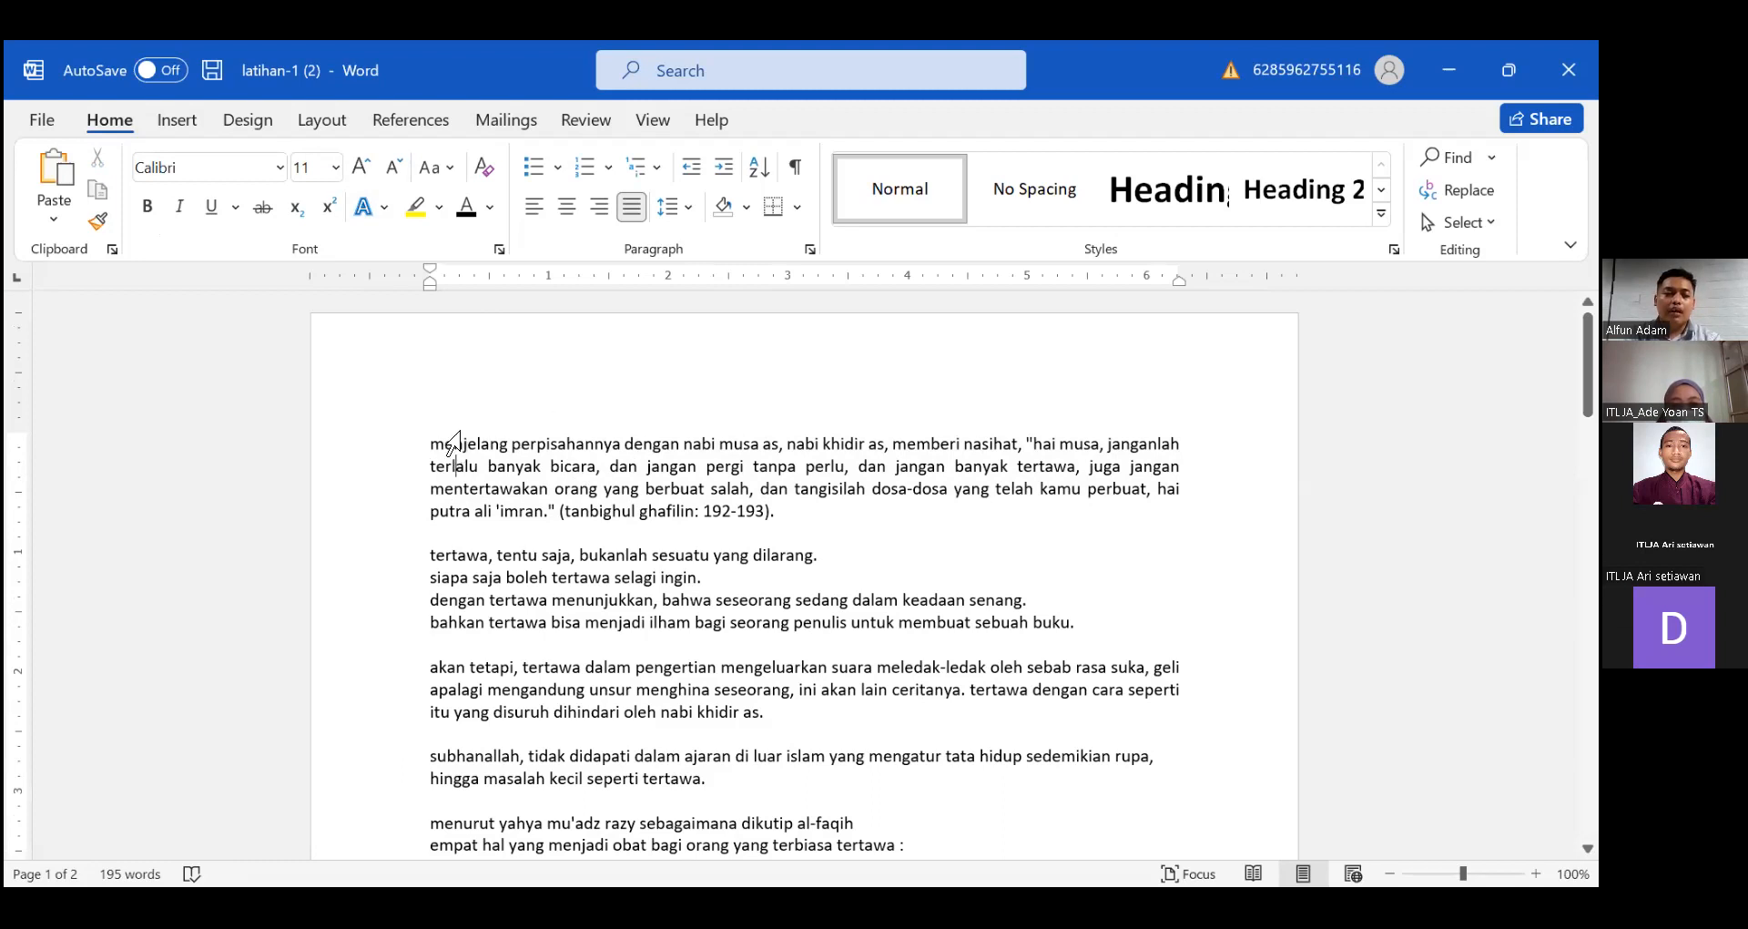
click(488, 166)
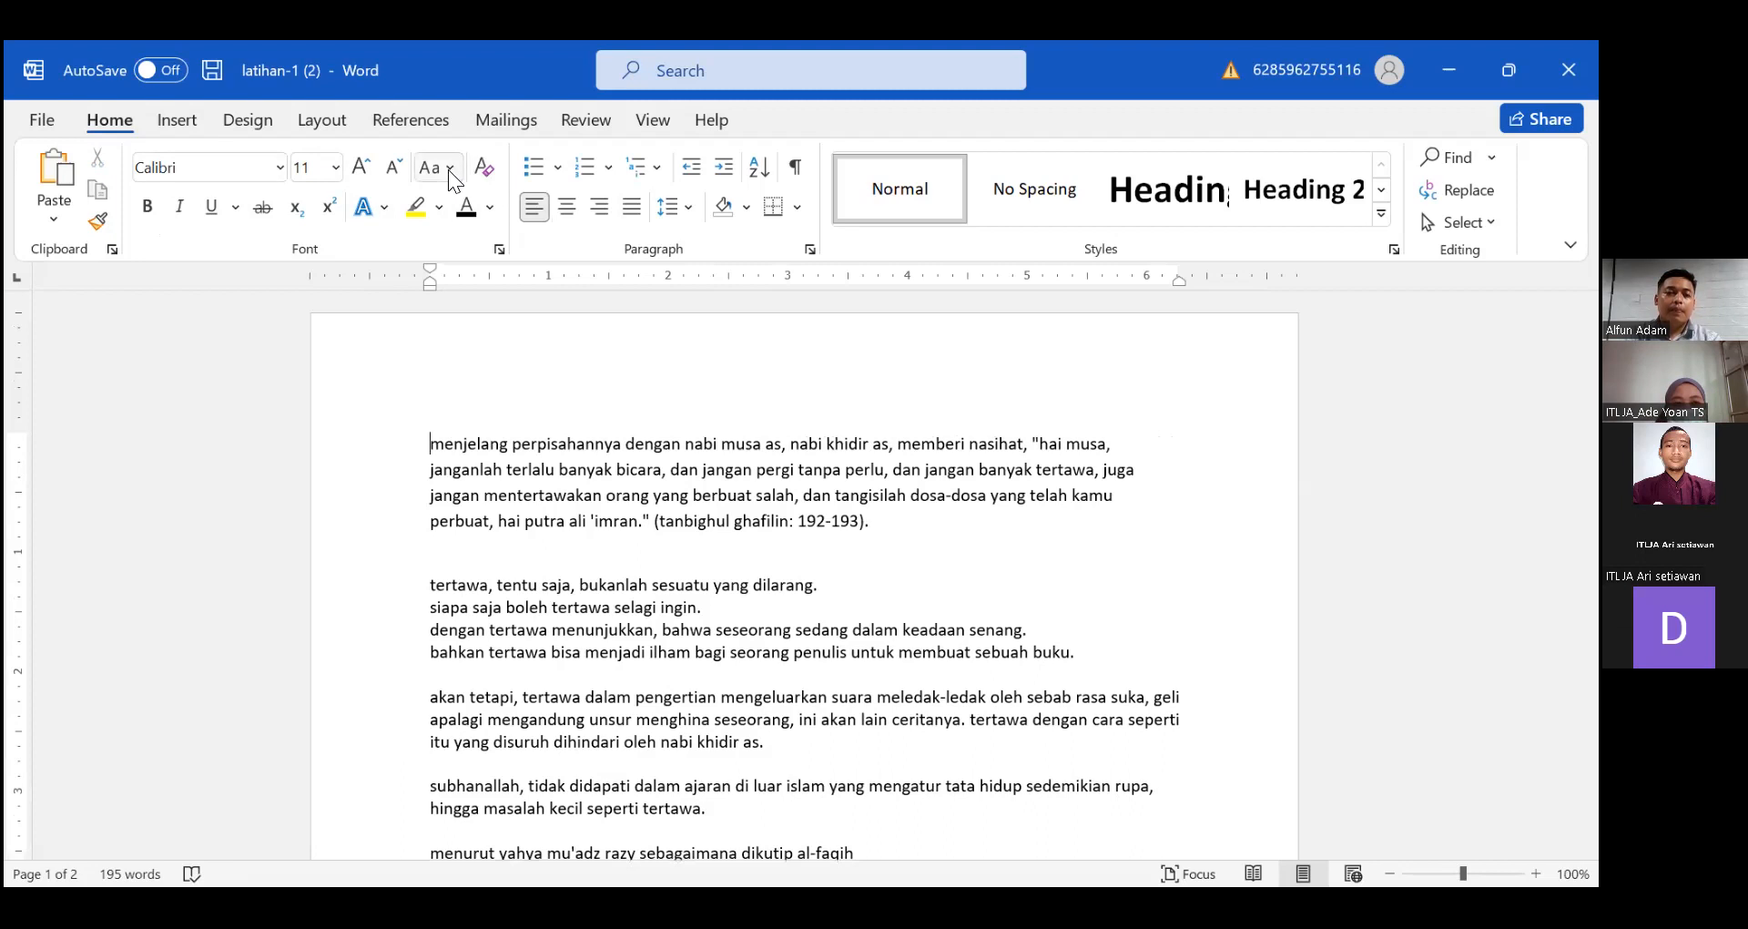
click(500, 411)
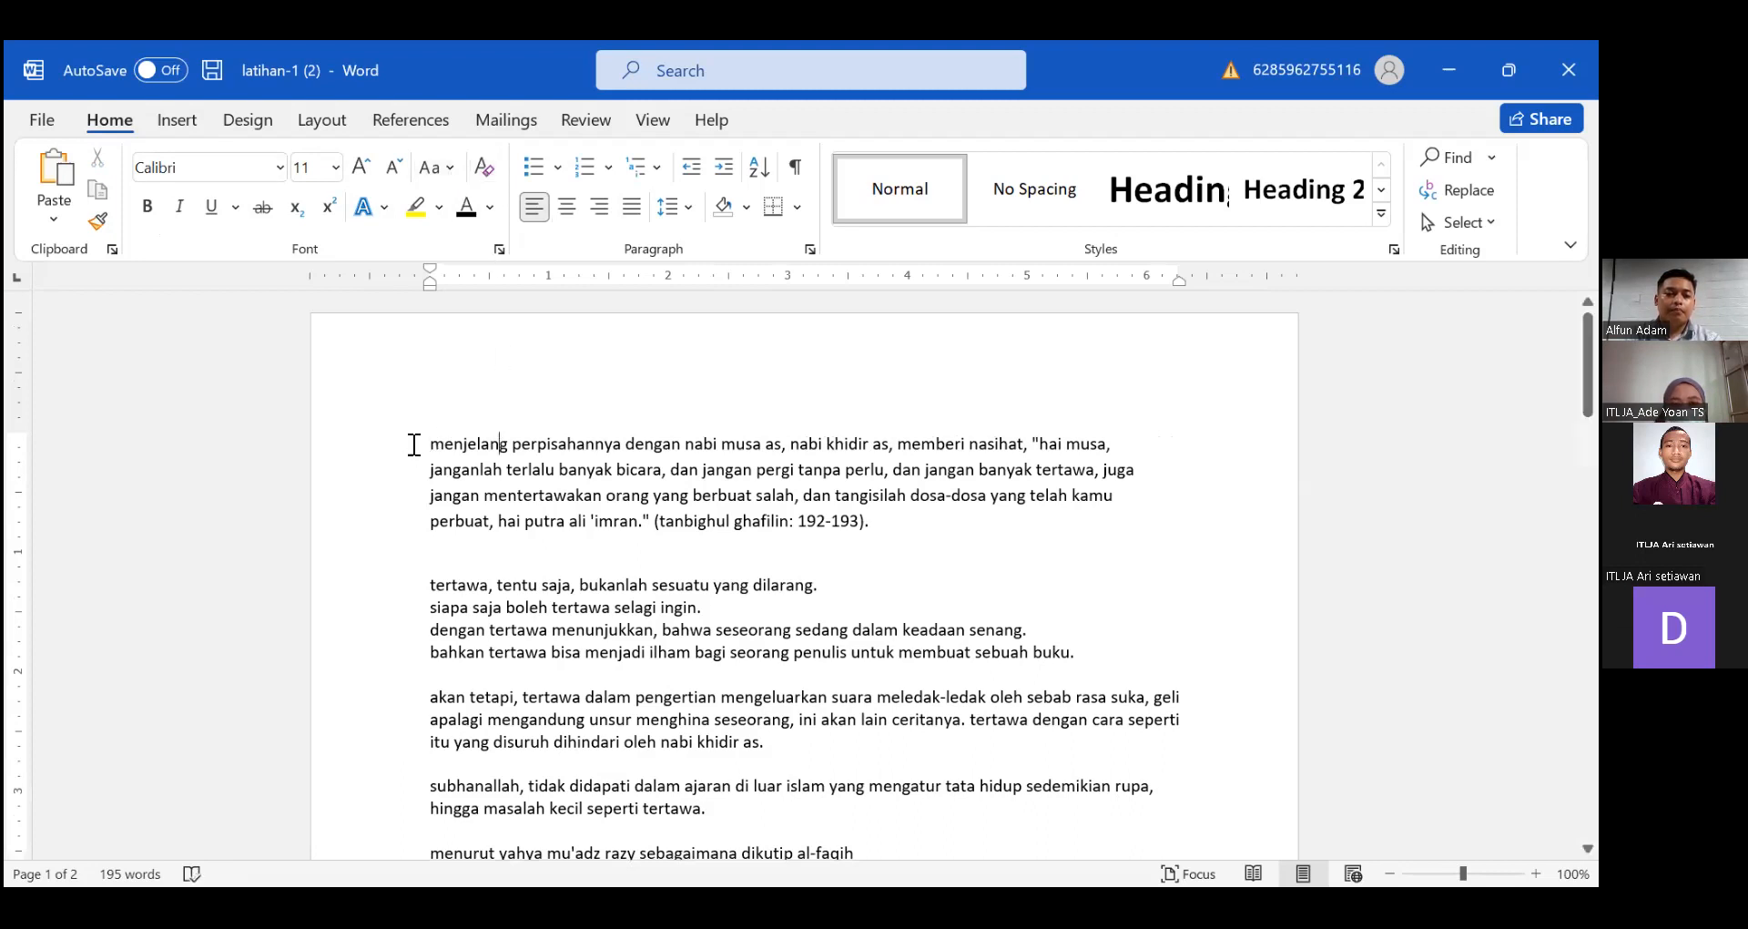
- Change the whole first paragraph to sentence case
triple_click(761, 507)
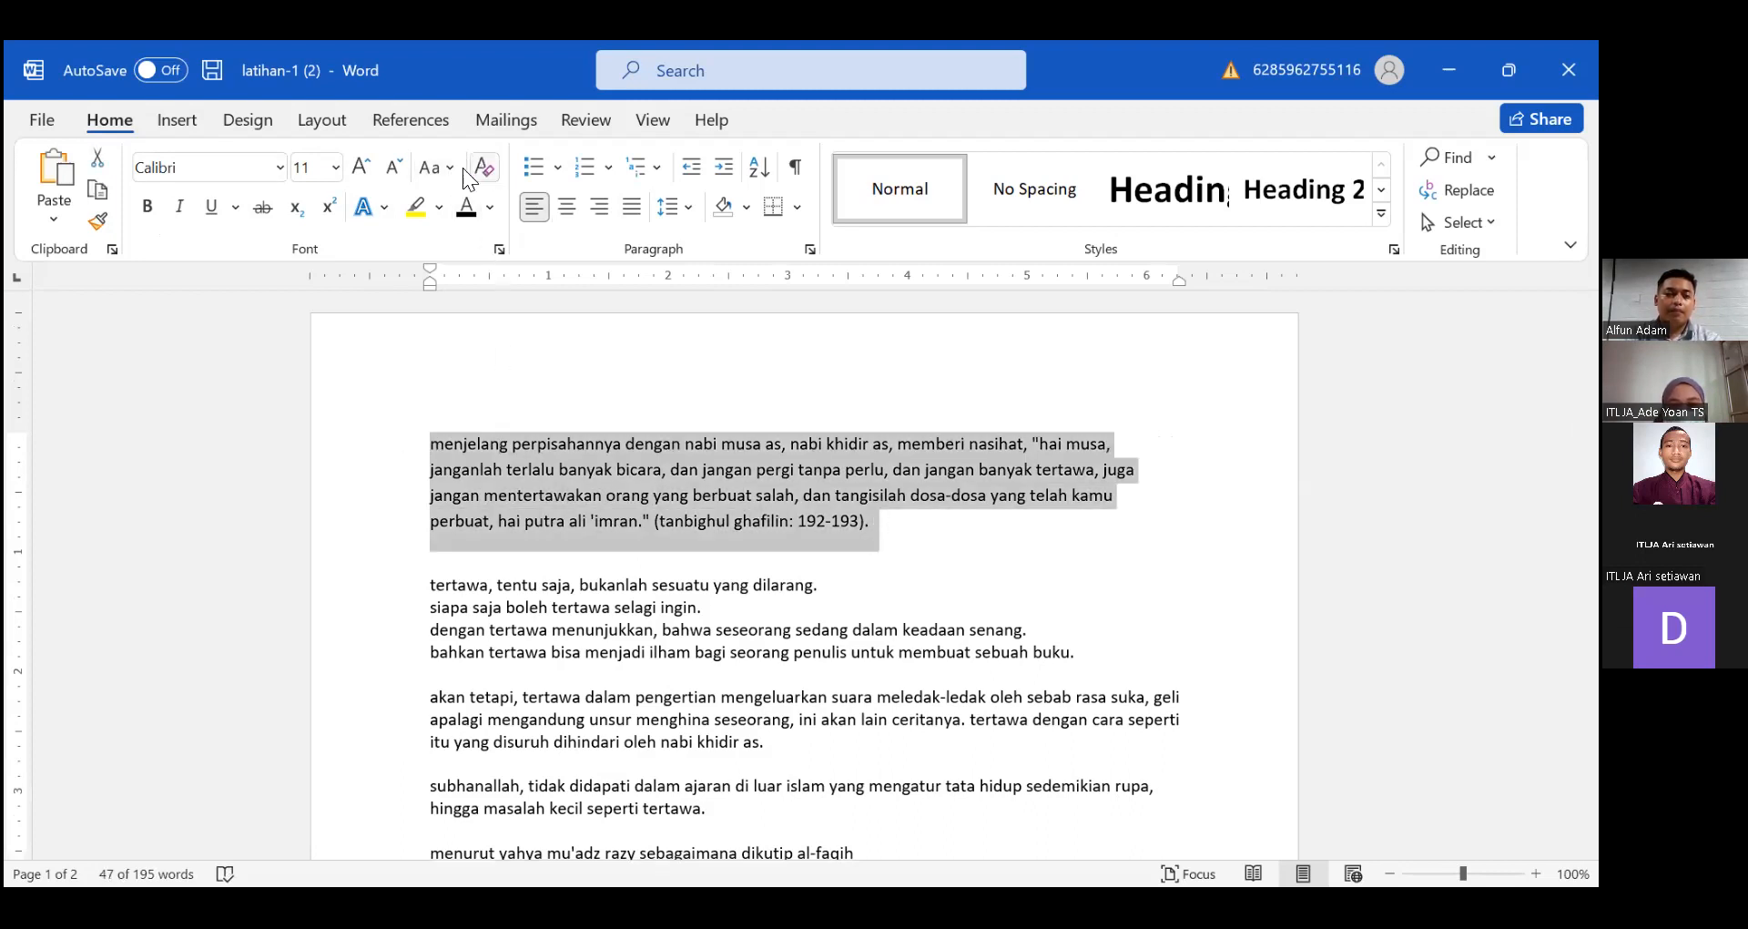
click(437, 167)
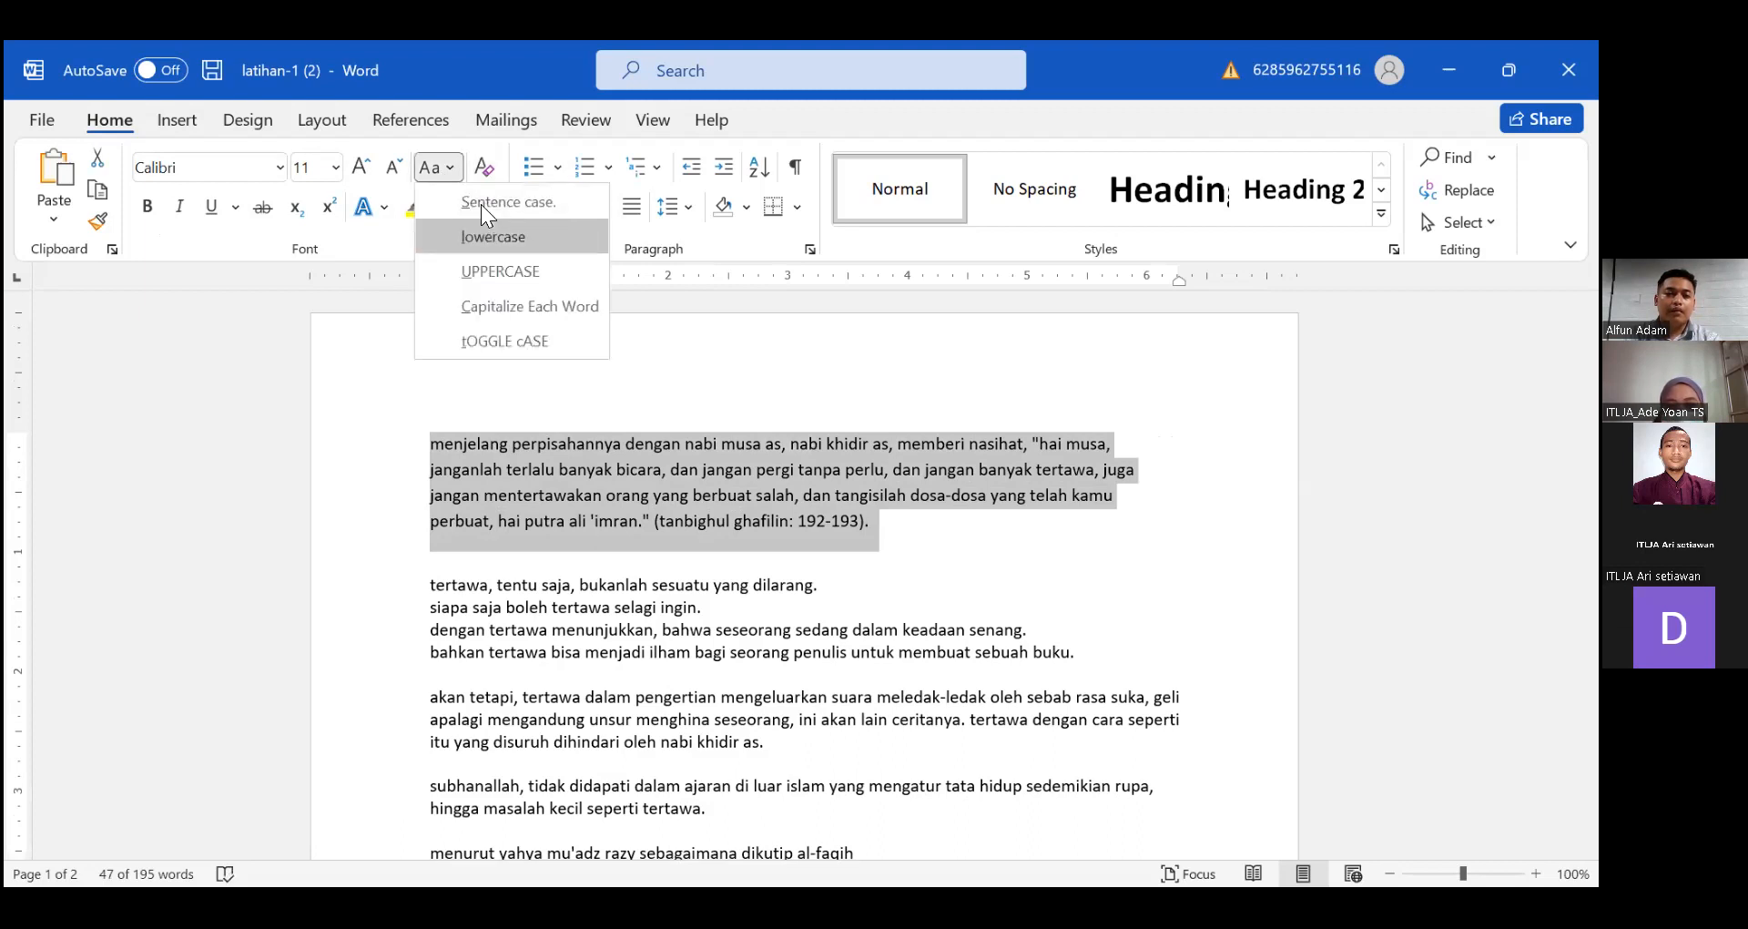
click(481, 193)
key(ctrl+z)
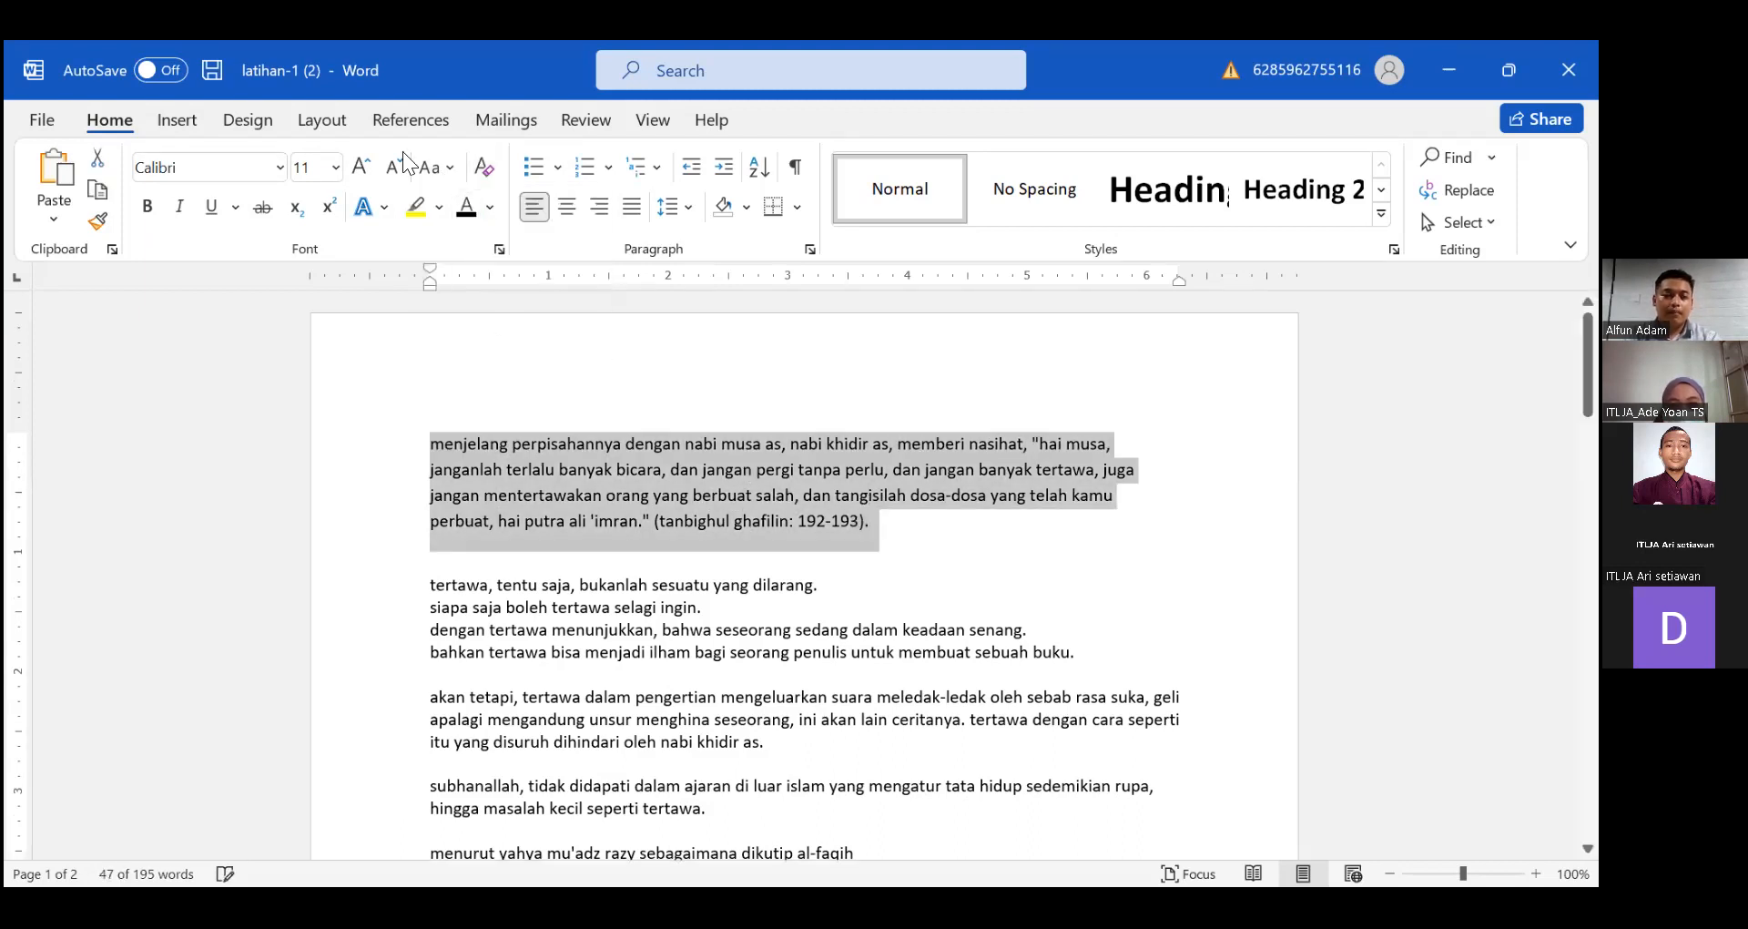
click(442, 164)
click(463, 210)
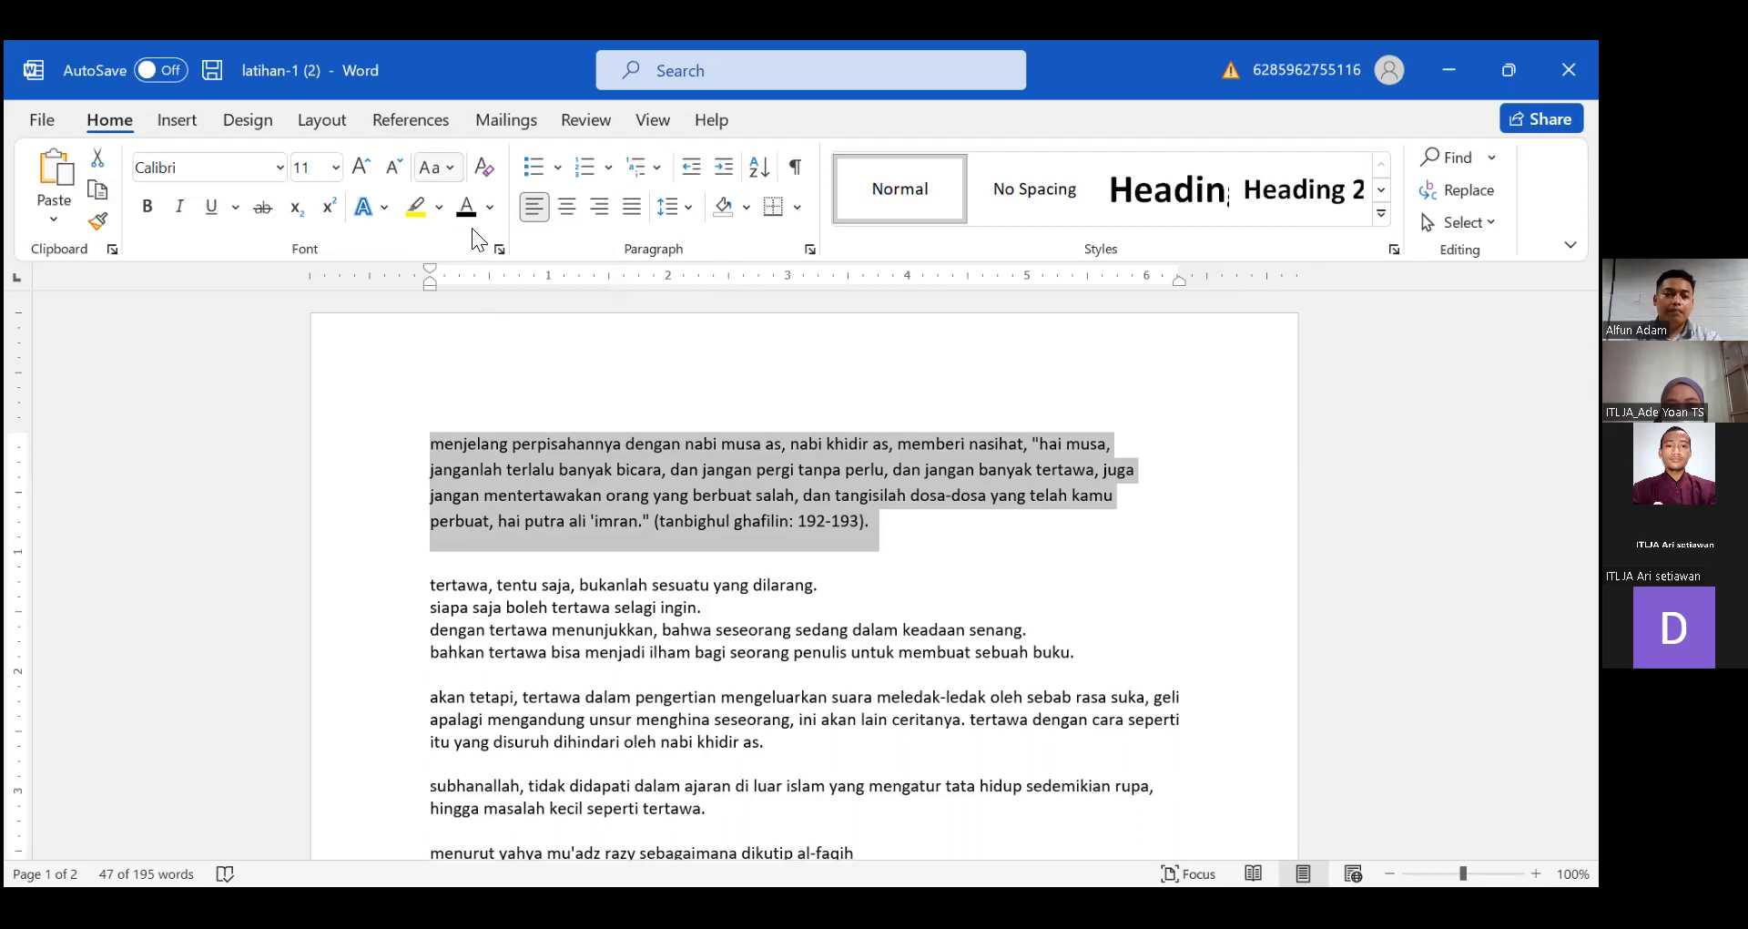
click(763, 533)
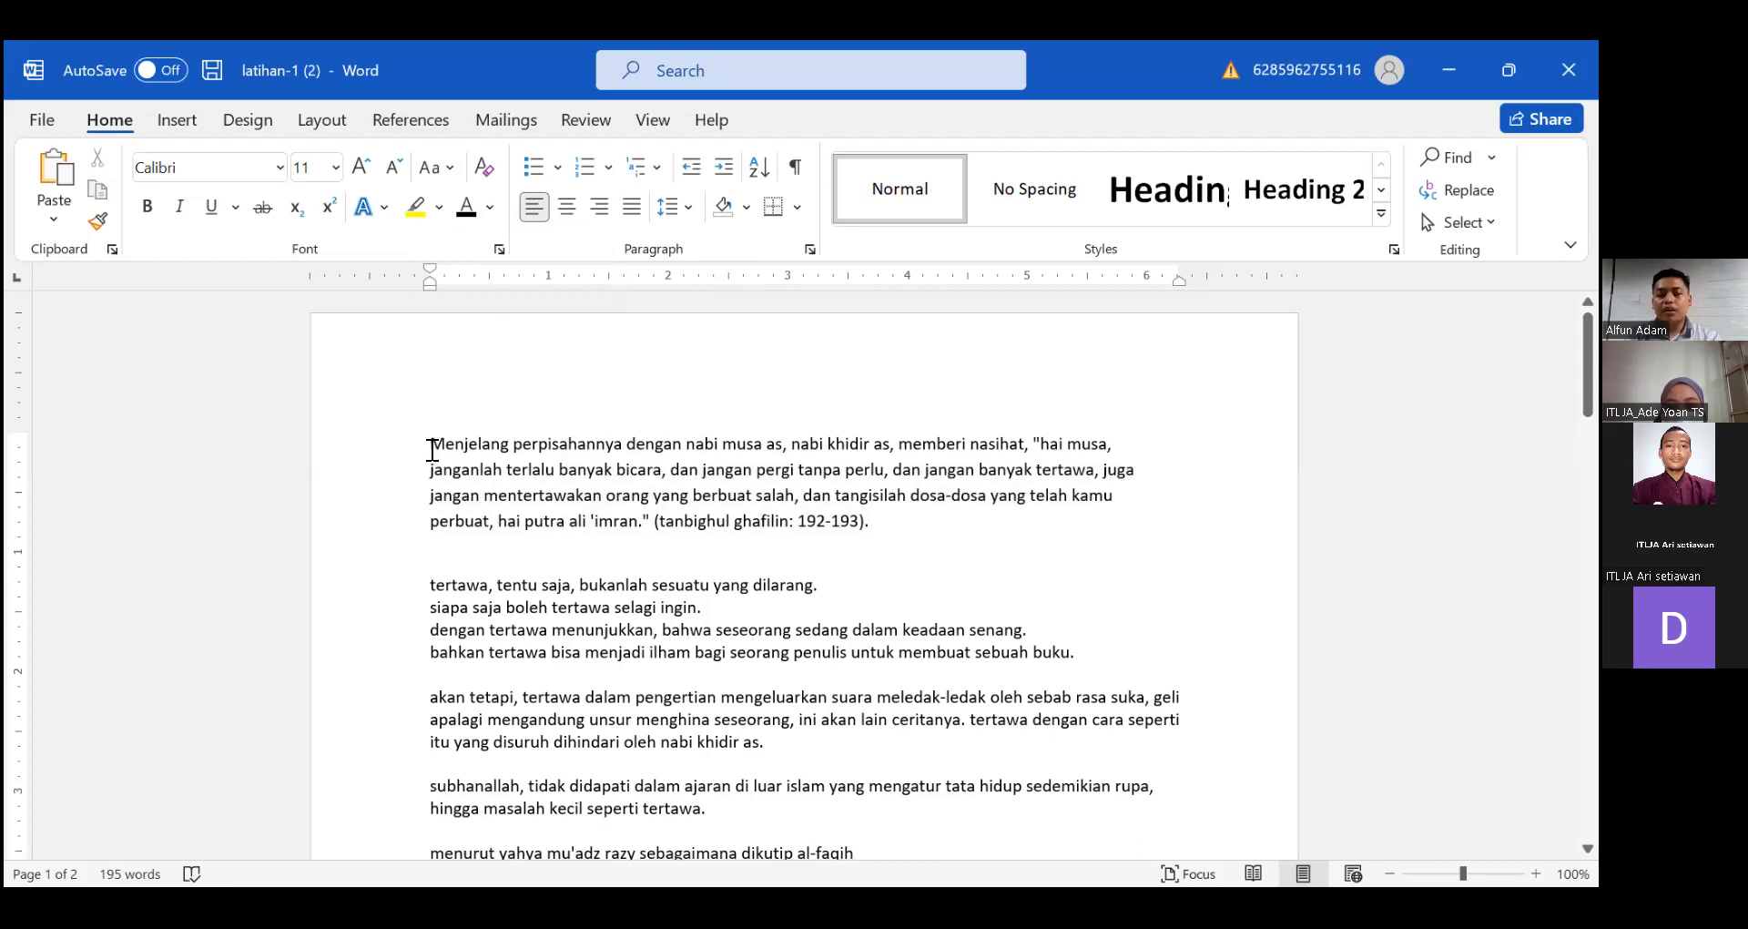
- Add a Dropped drop cap to the first paragraph, which begins with "Menjelang perpisahannya"
click(176, 119)
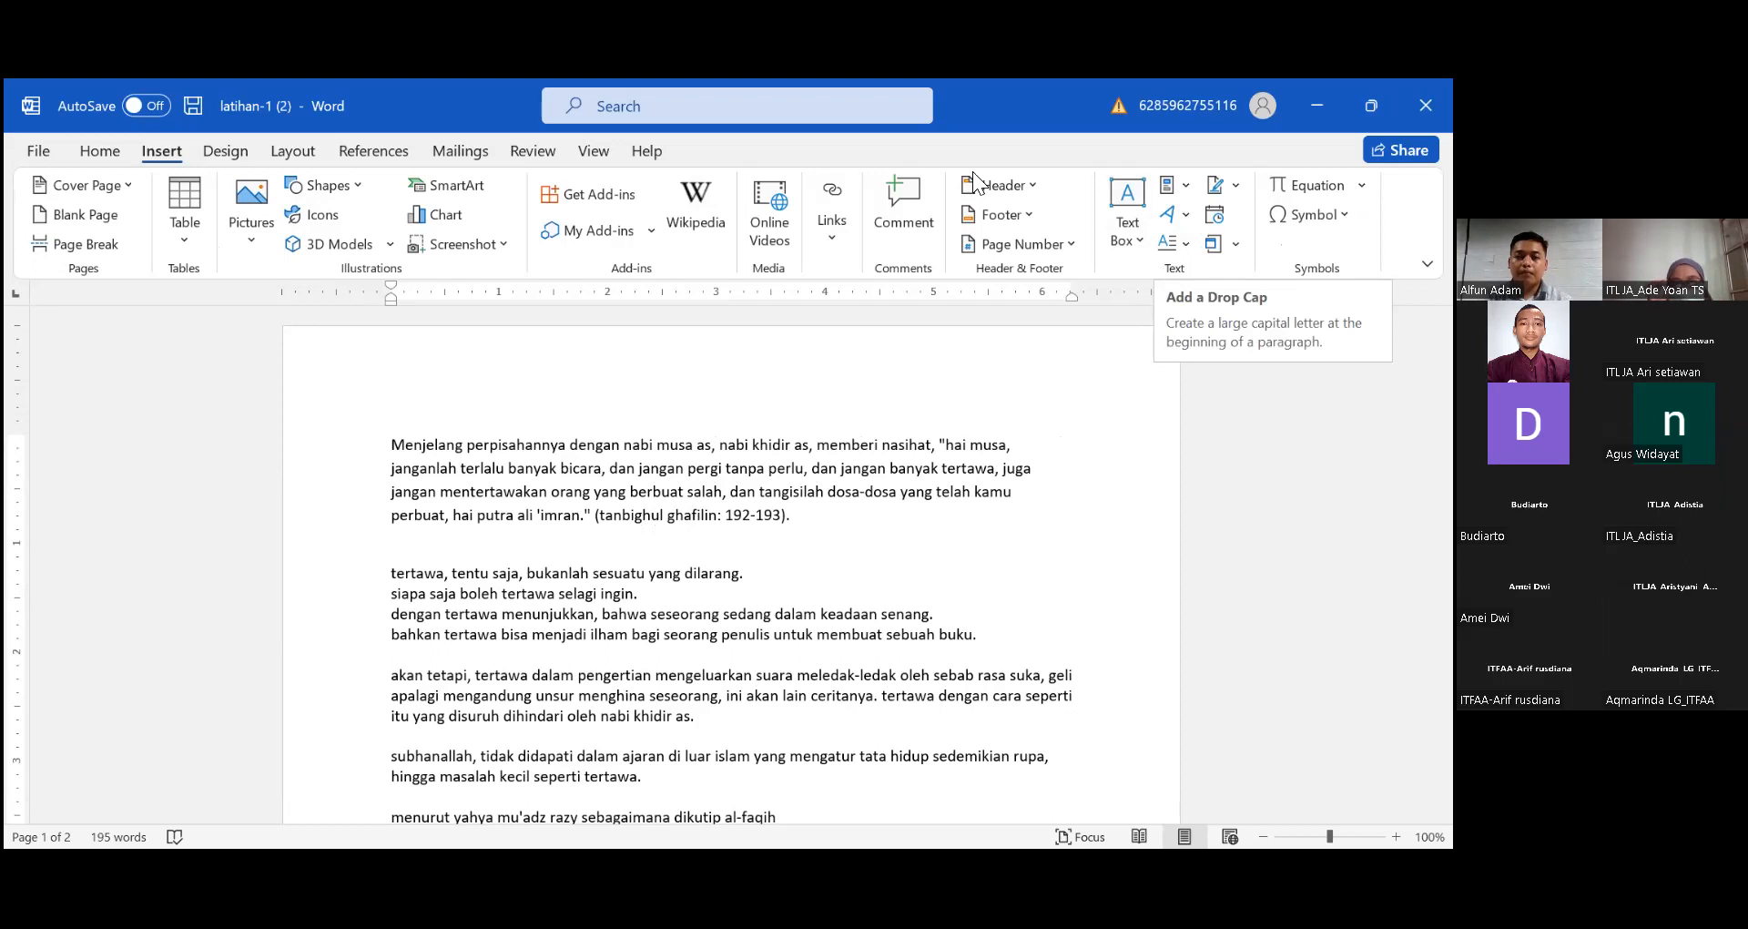
key(alt+Tab)
click(692, 515)
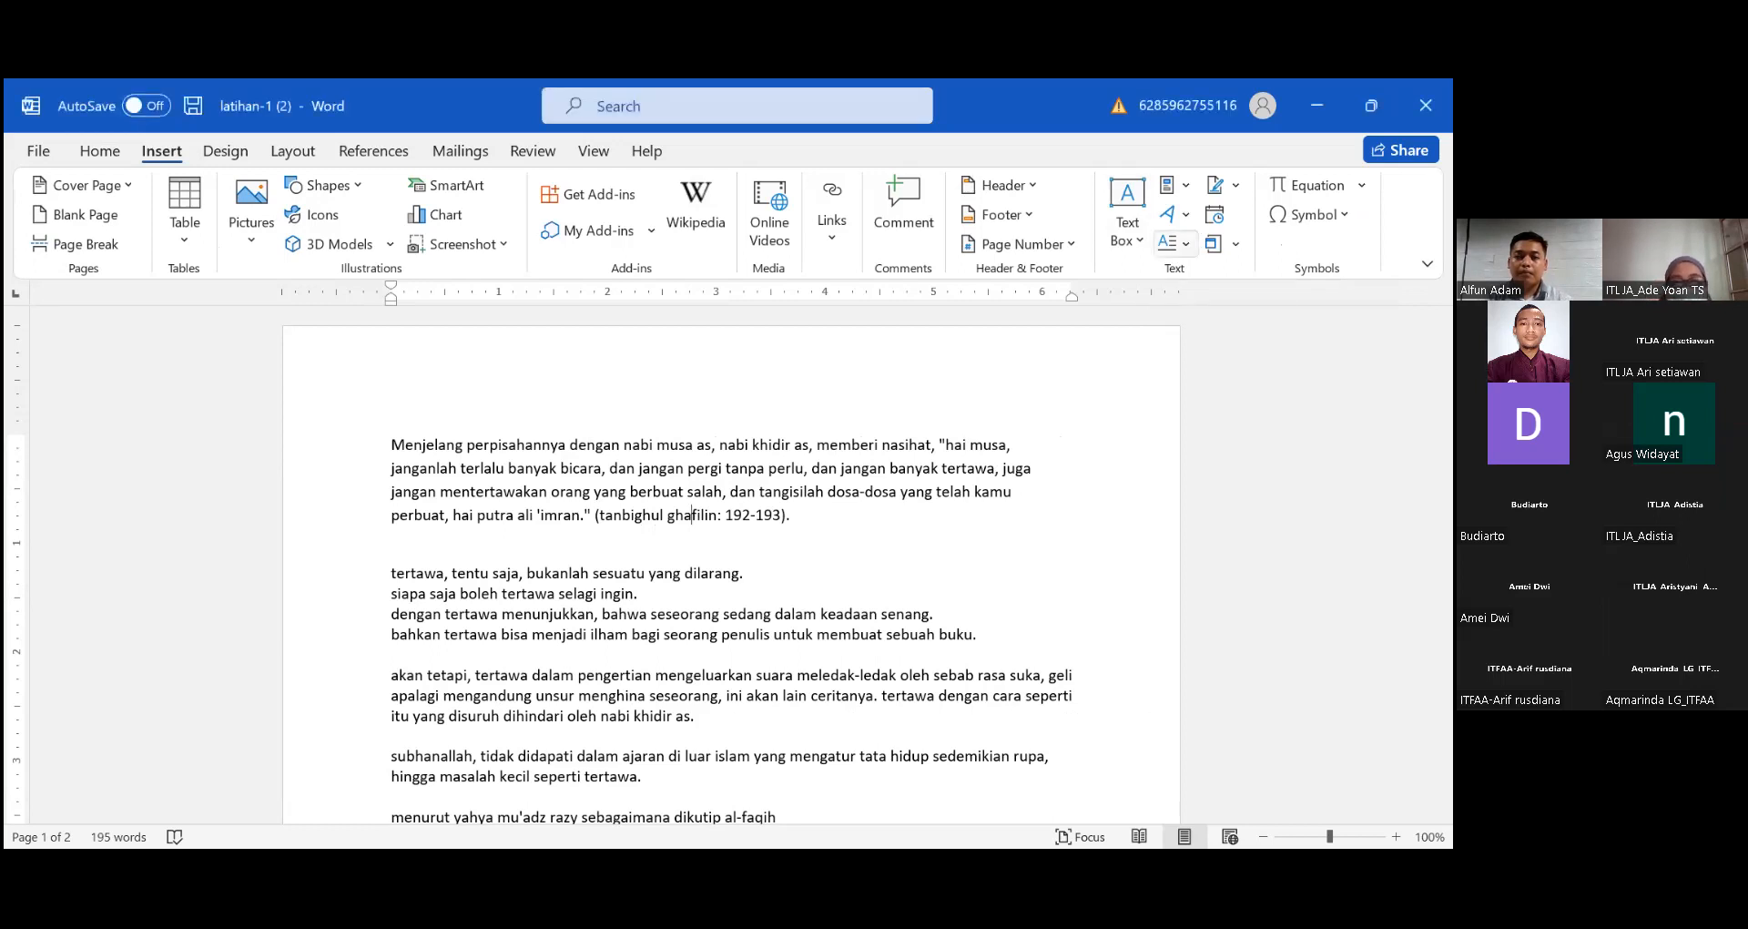
click(1175, 243)
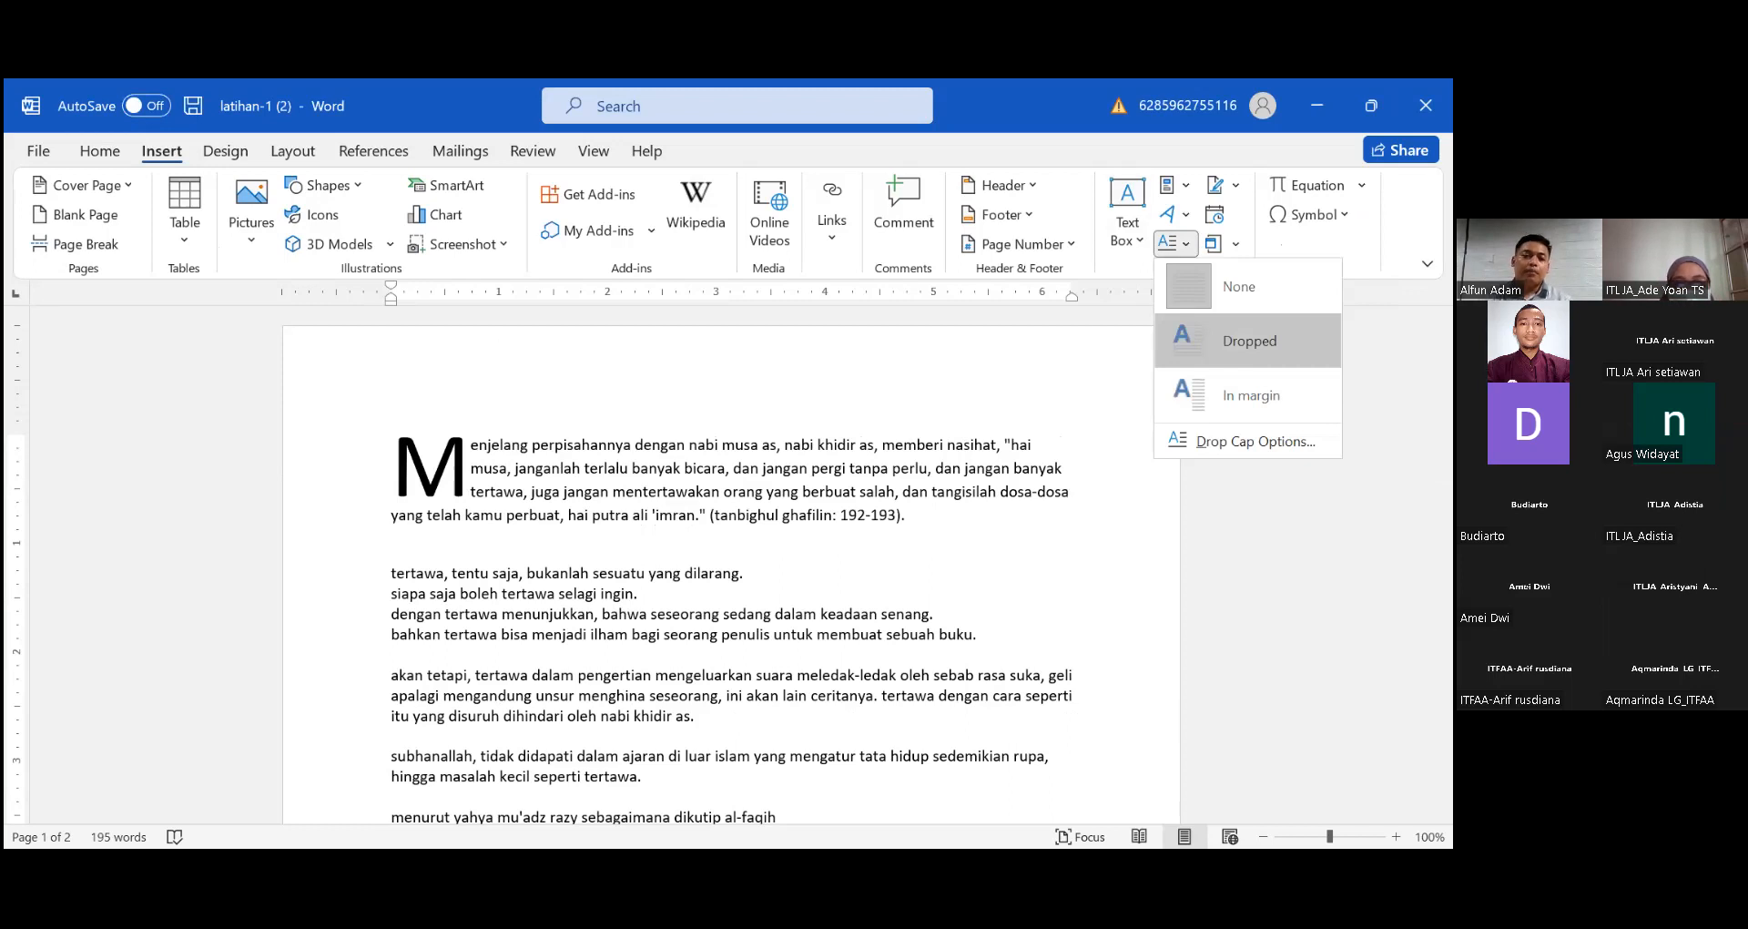
click(747, 491)
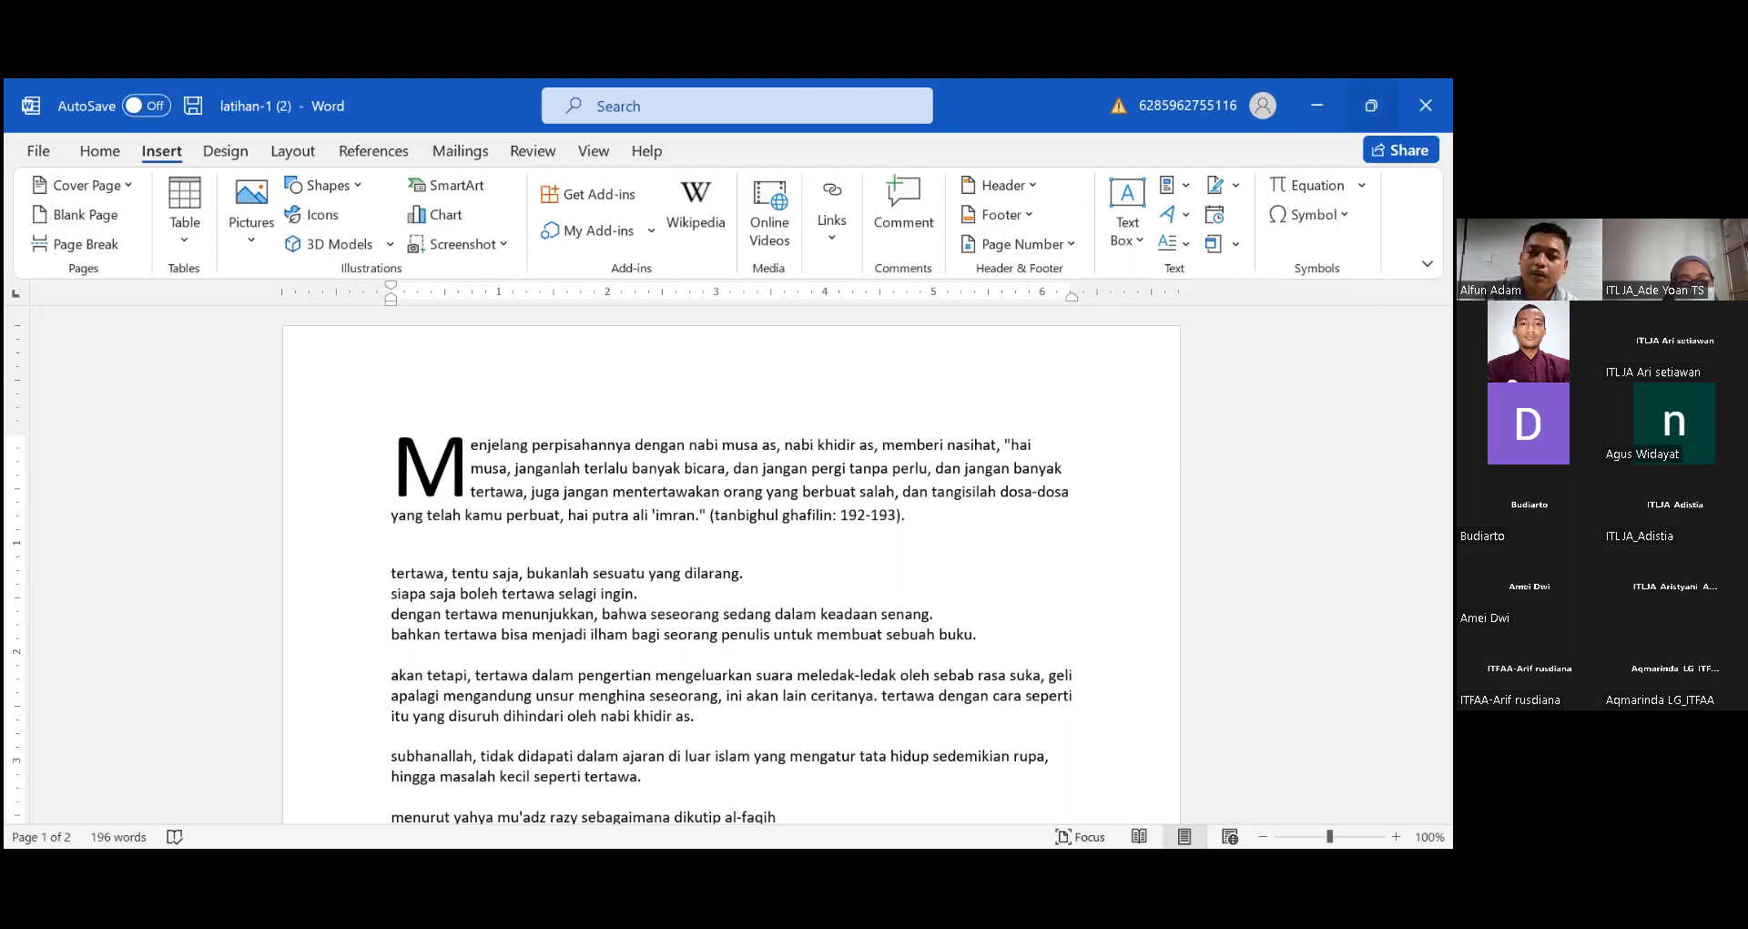
click(1371, 105)
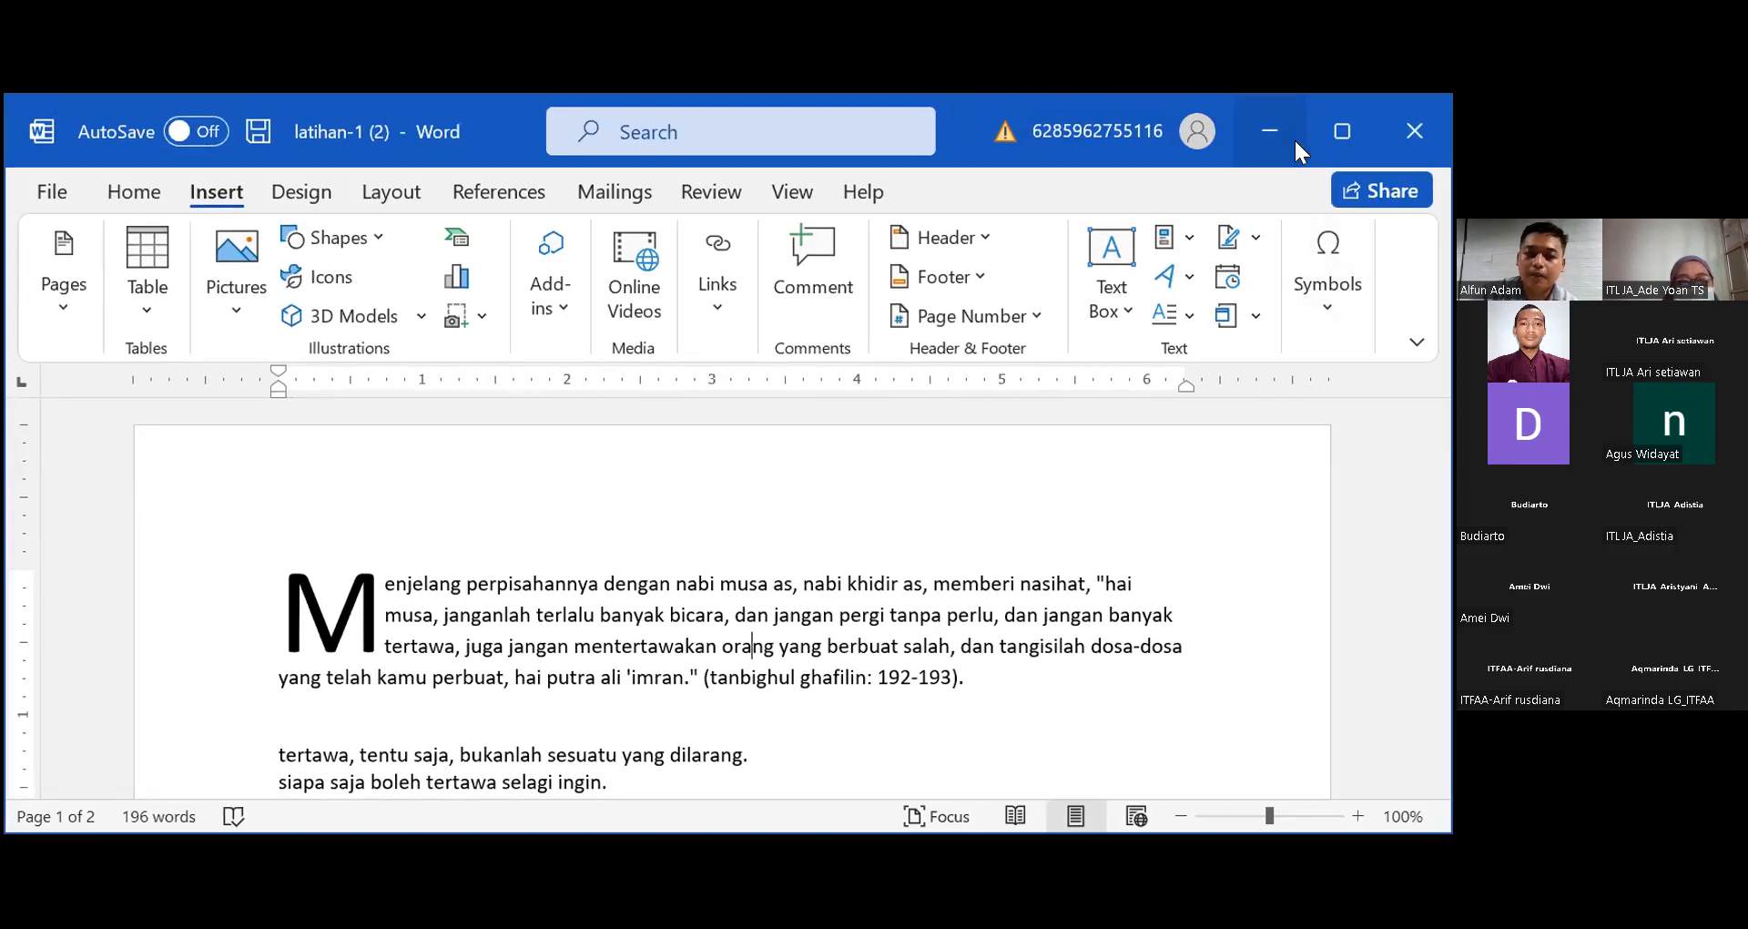
click(1346, 130)
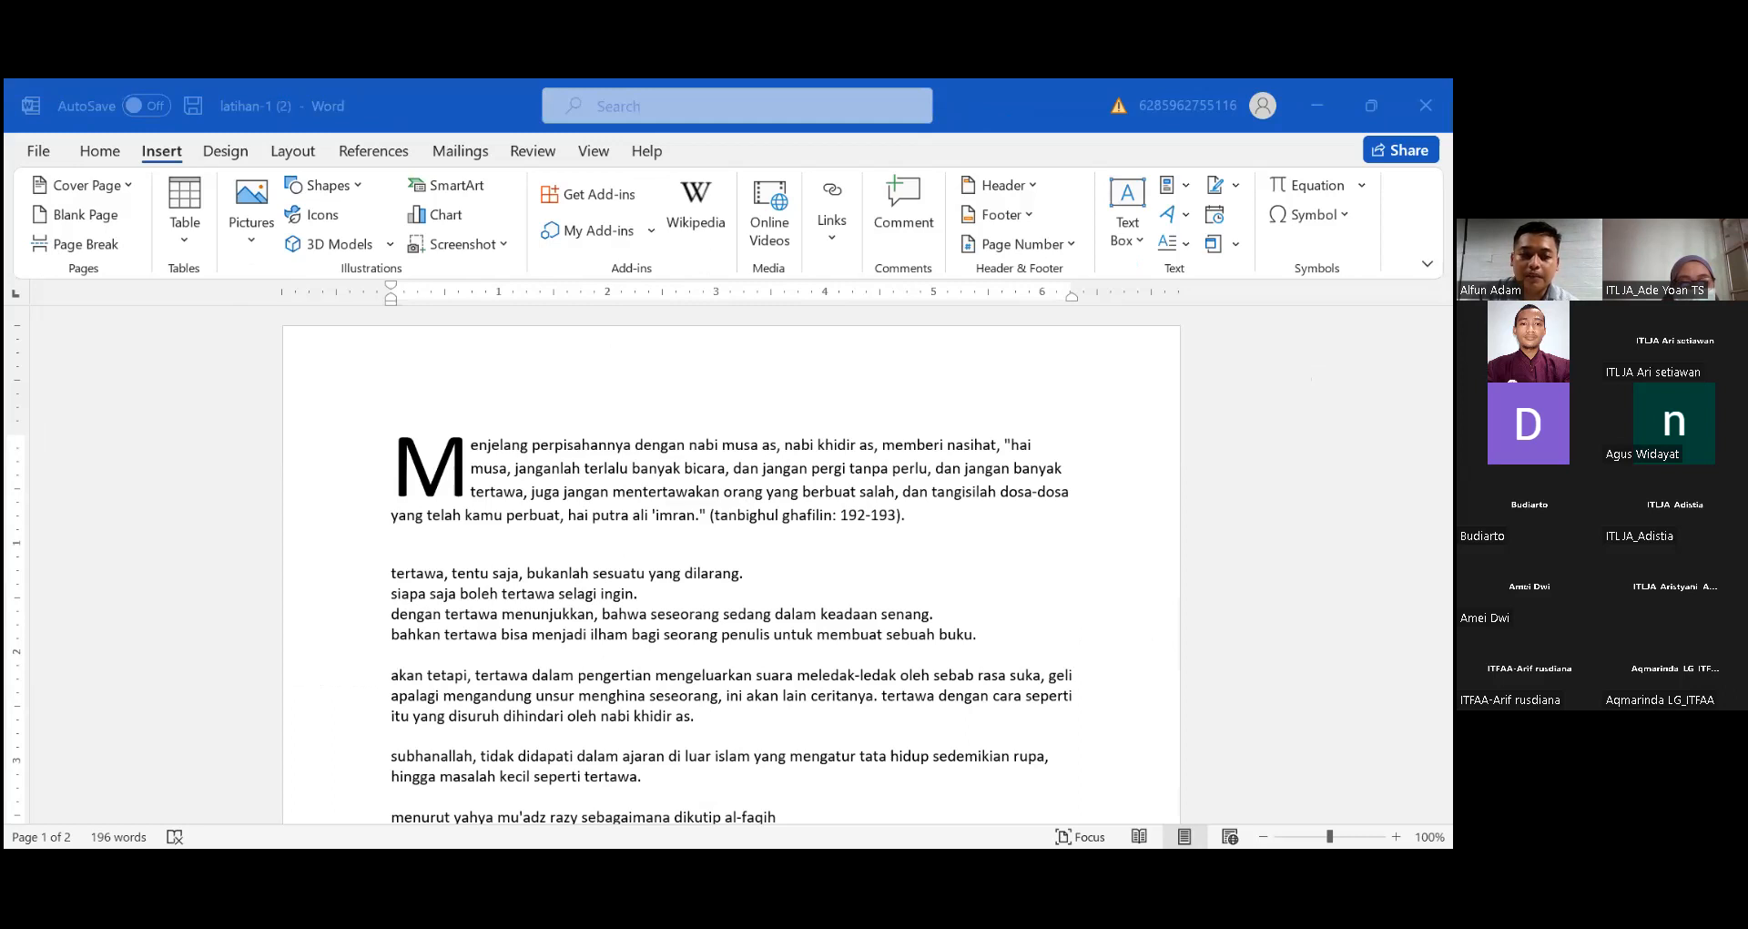
click(707, 651)
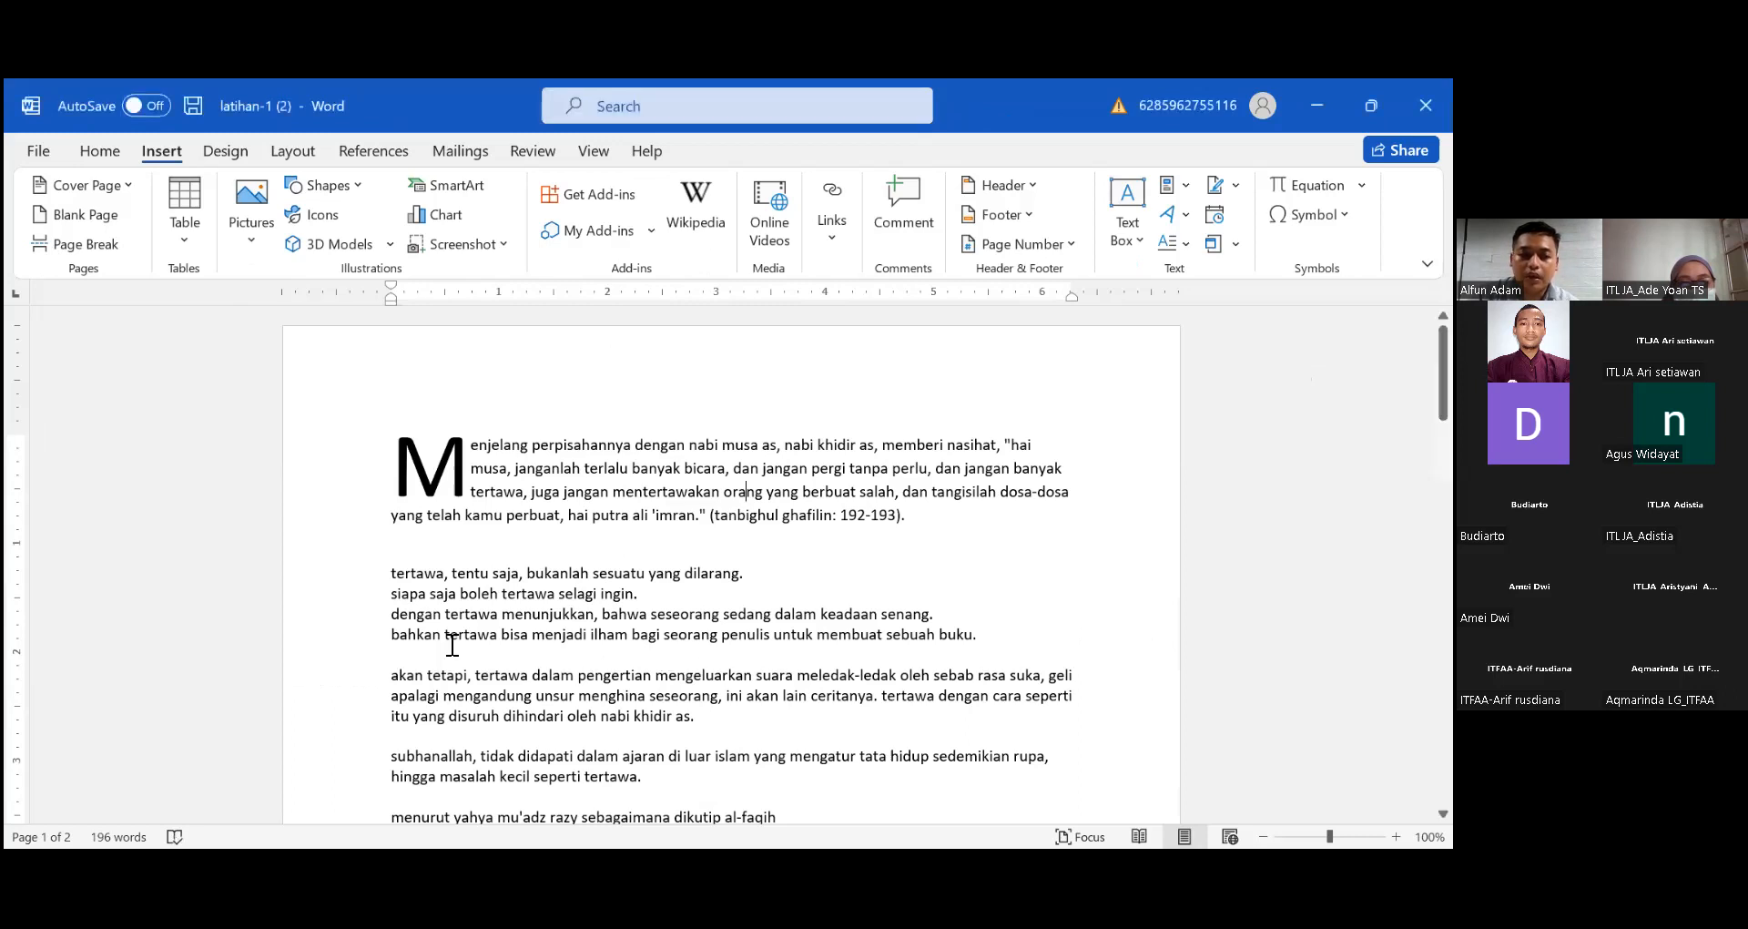
- Change the four lines from "tertawa, tentu saja" to "bahkan tertawa bisa menjadi ilham" to sentence case
drag(390, 575, 958, 641)
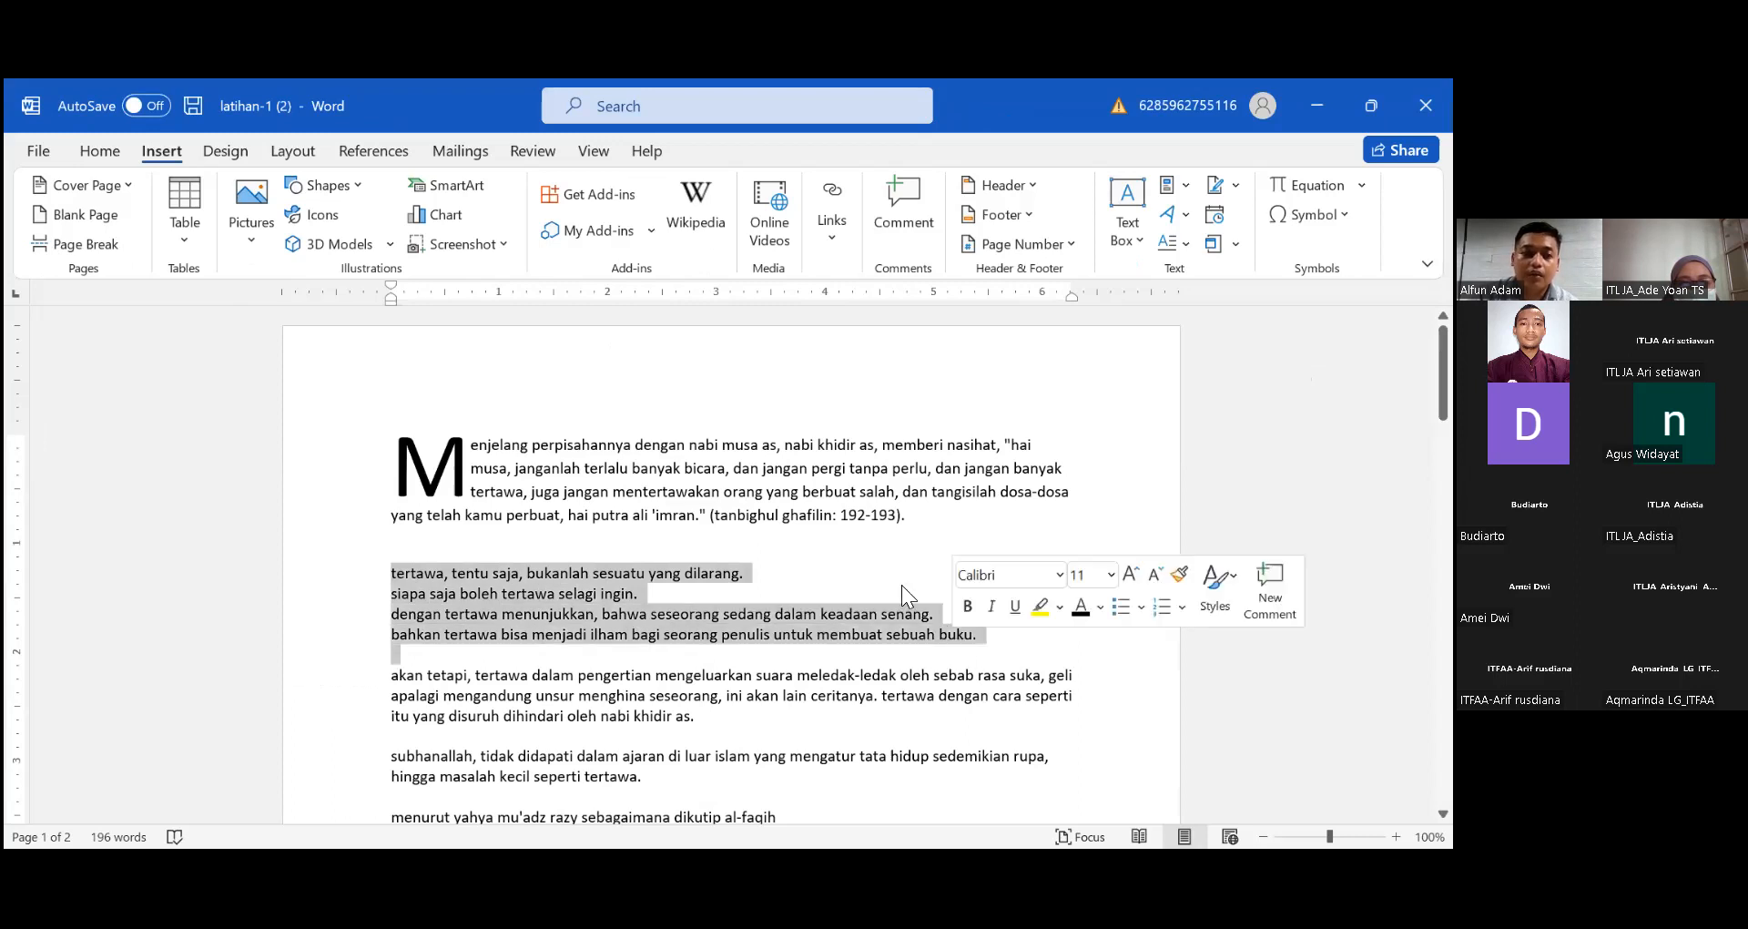
click(100, 148)
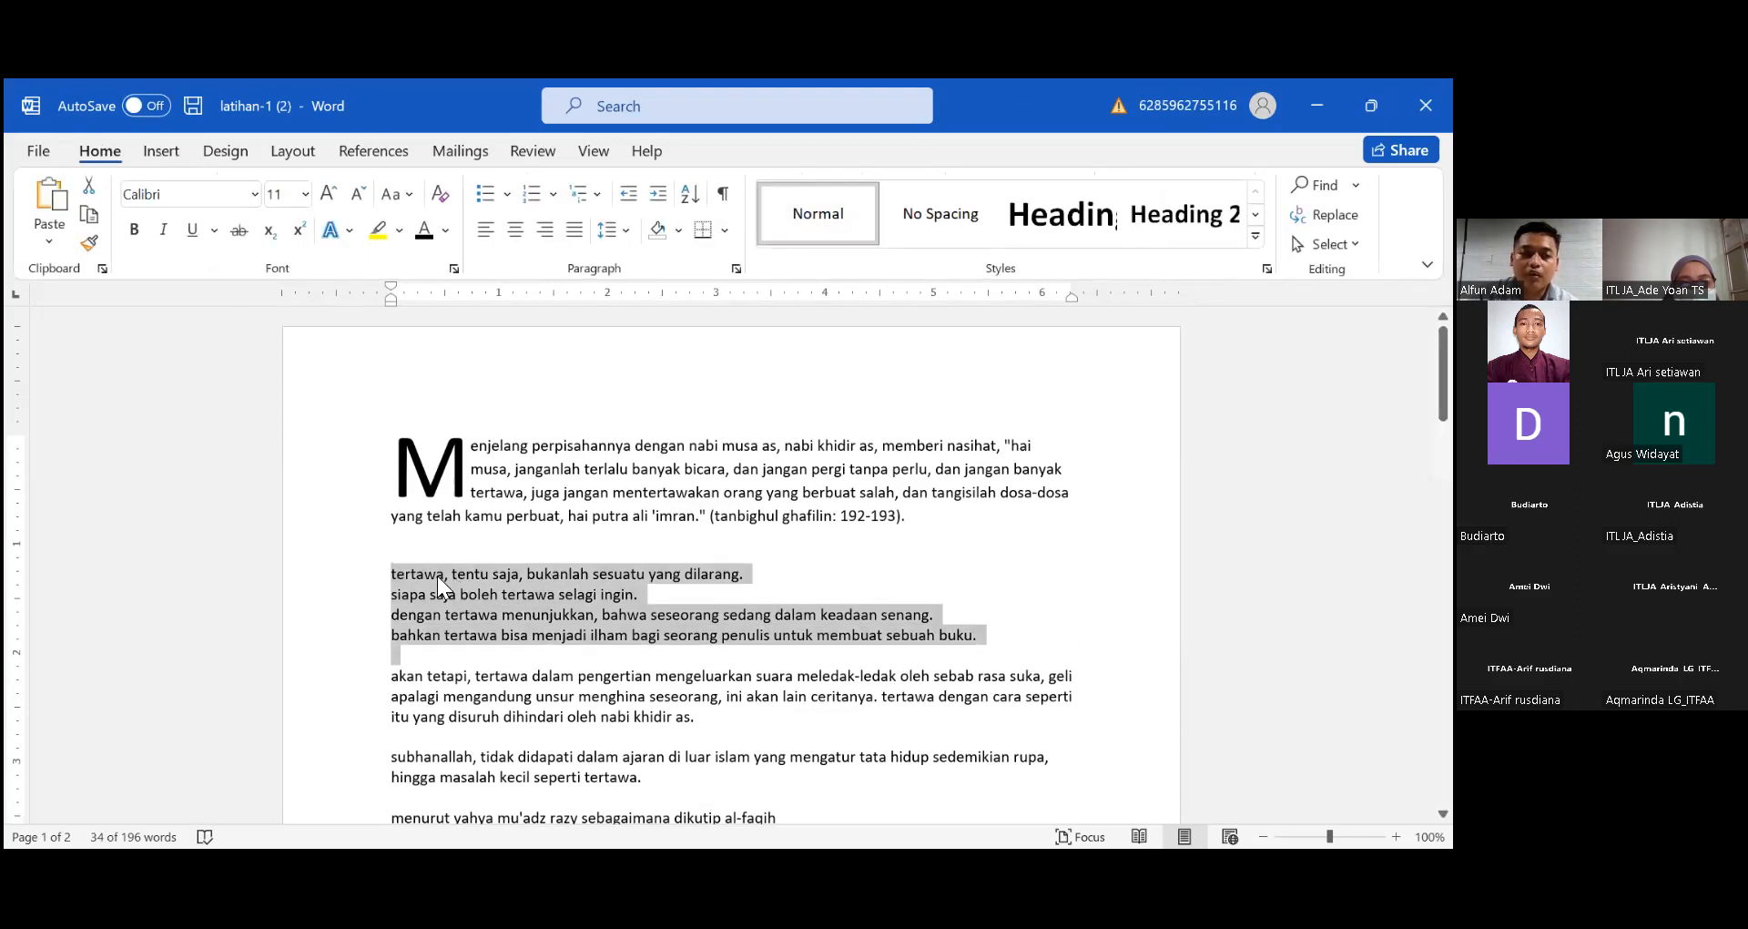
click(407, 576)
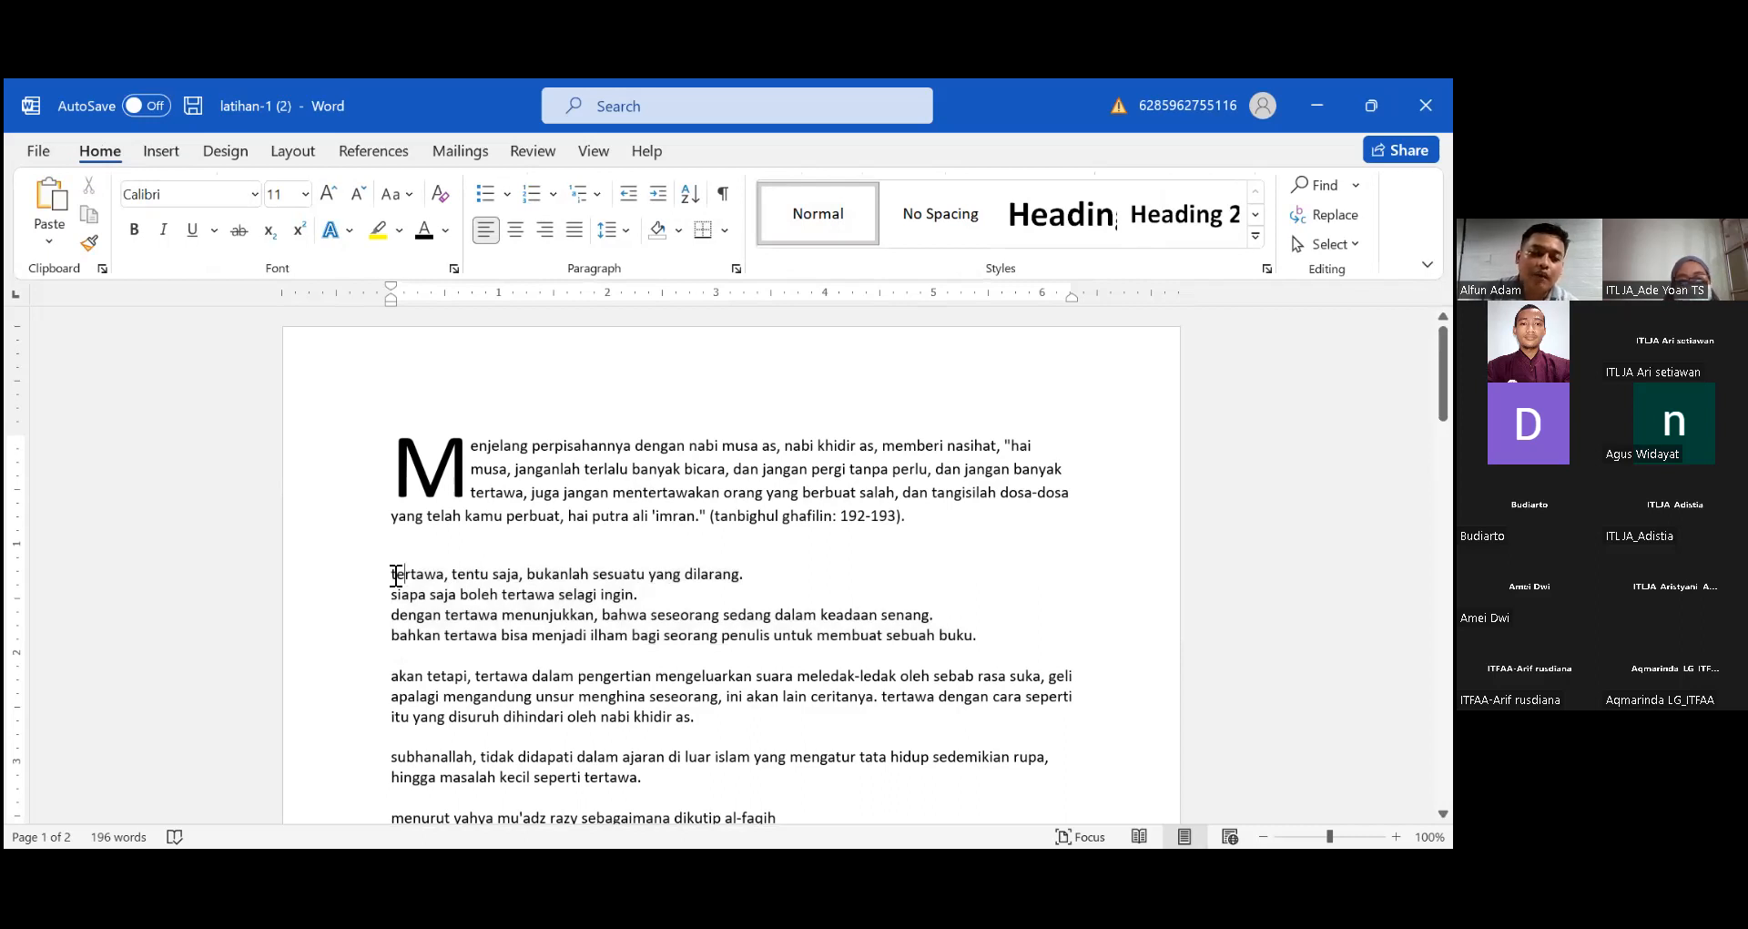
drag(393, 575, 956, 610)
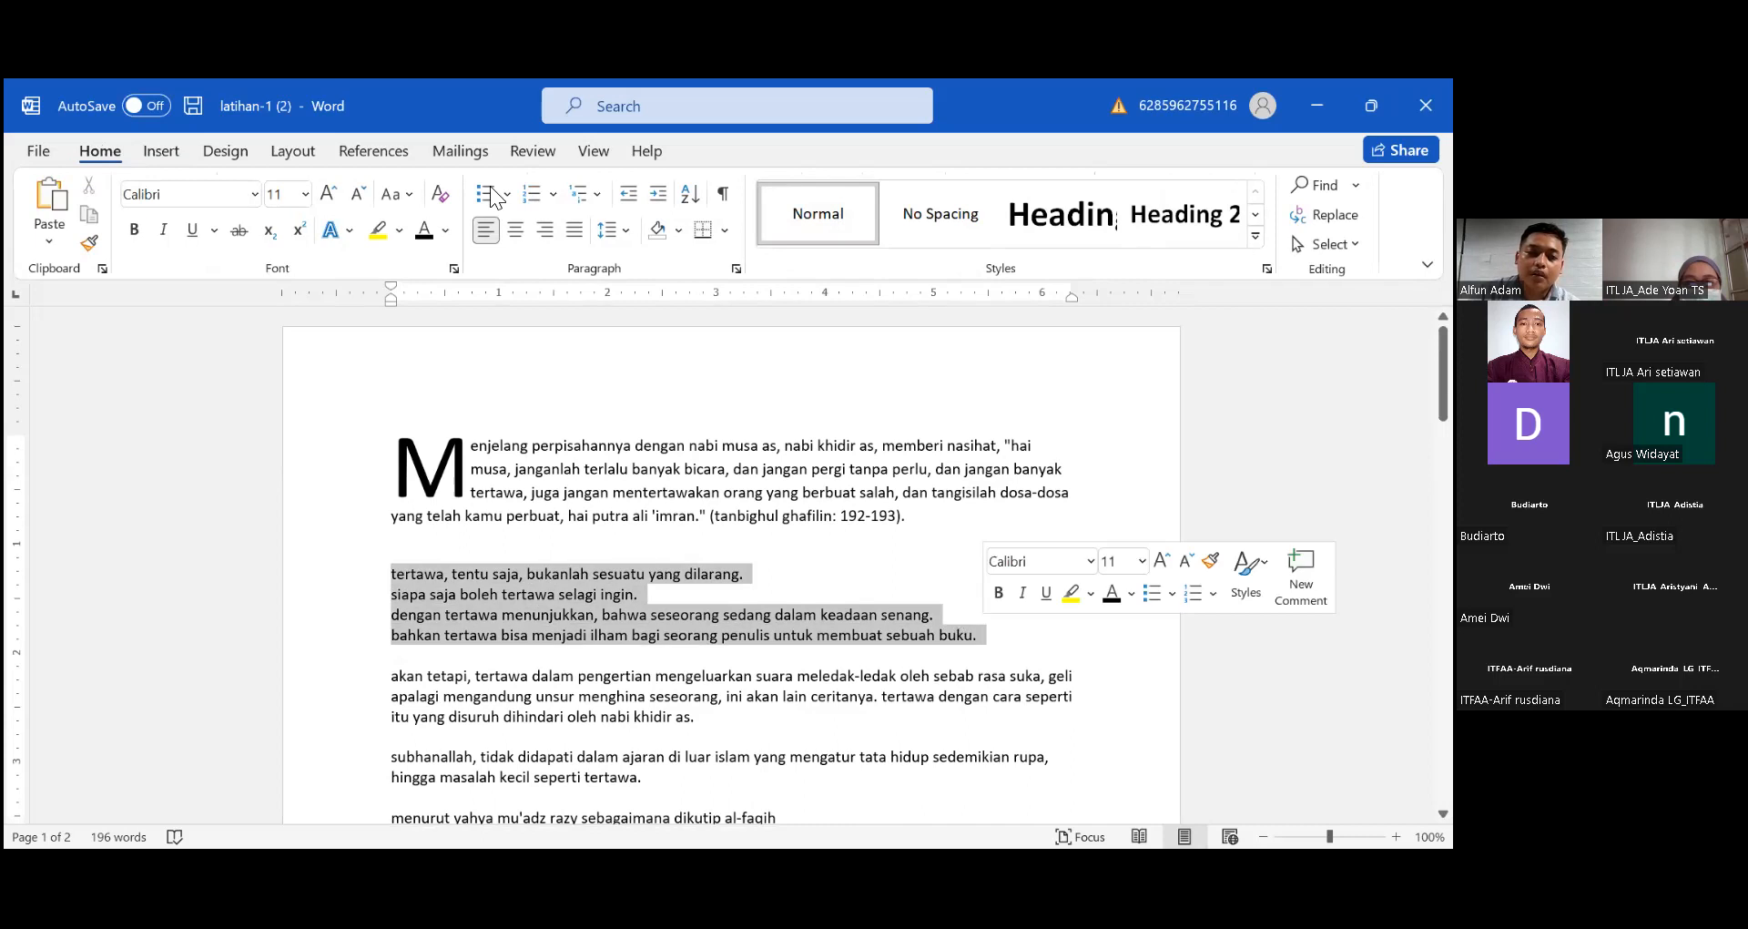
click(417, 187)
click(438, 219)
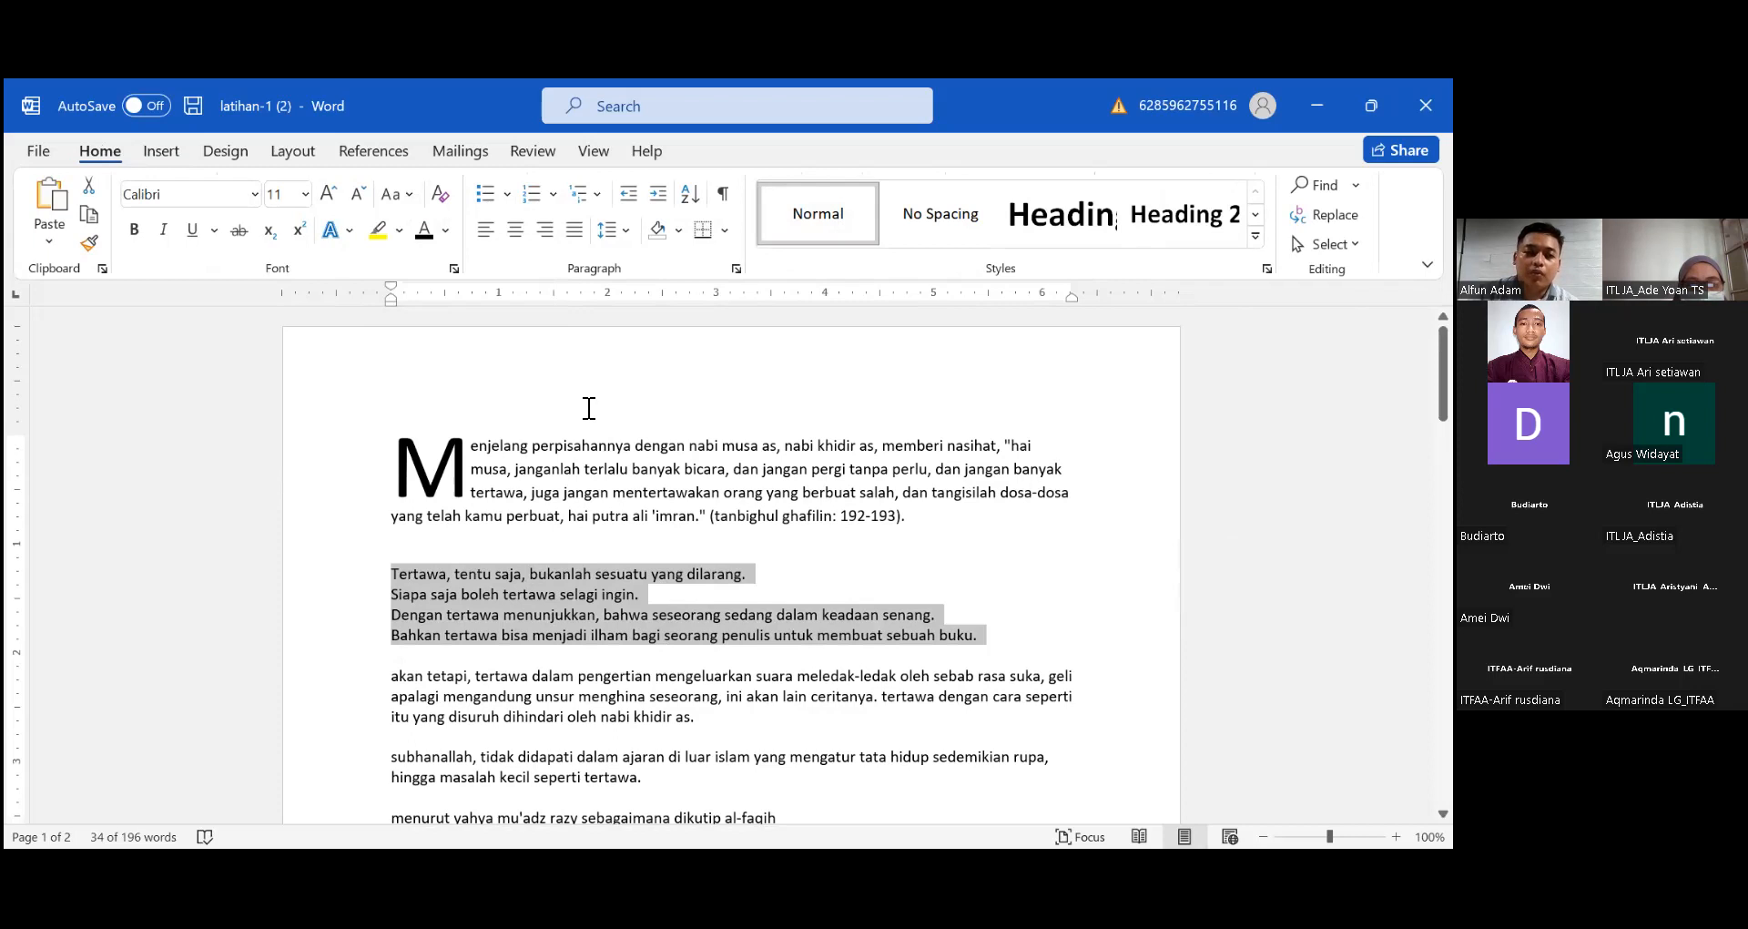
- Format the four lines below the first paragraph as a bulleted list with solid round bullets
click(507, 199)
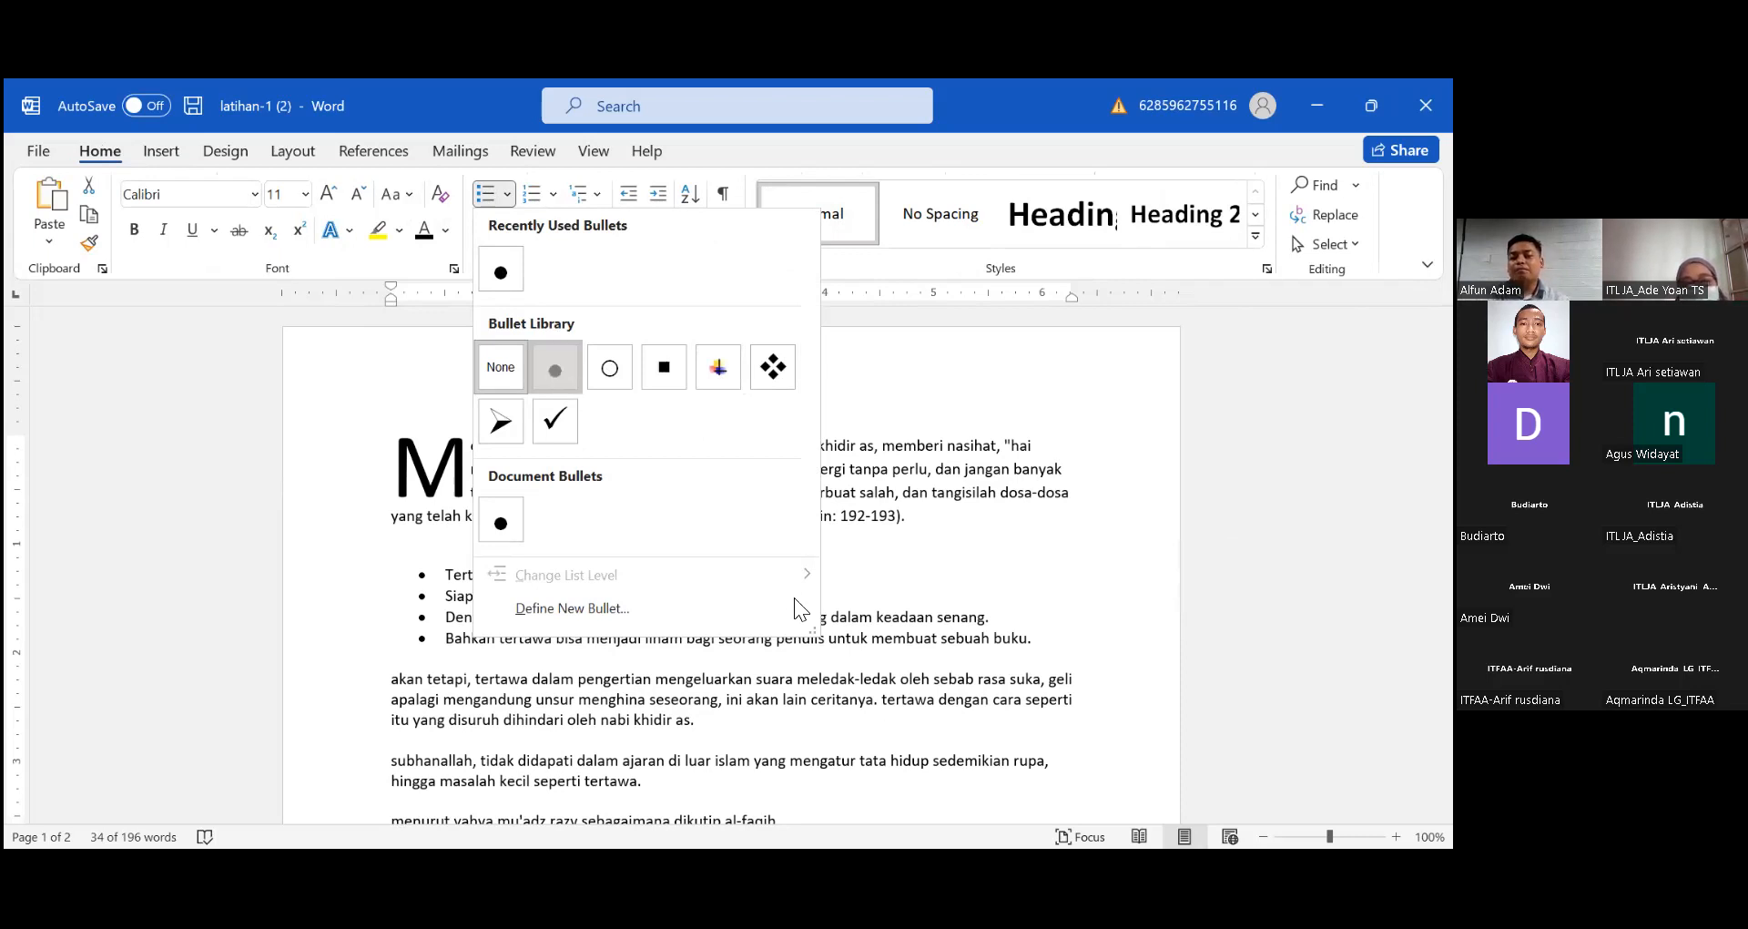
click(819, 597)
click(825, 597)
scroll(568, 531, down, 1)
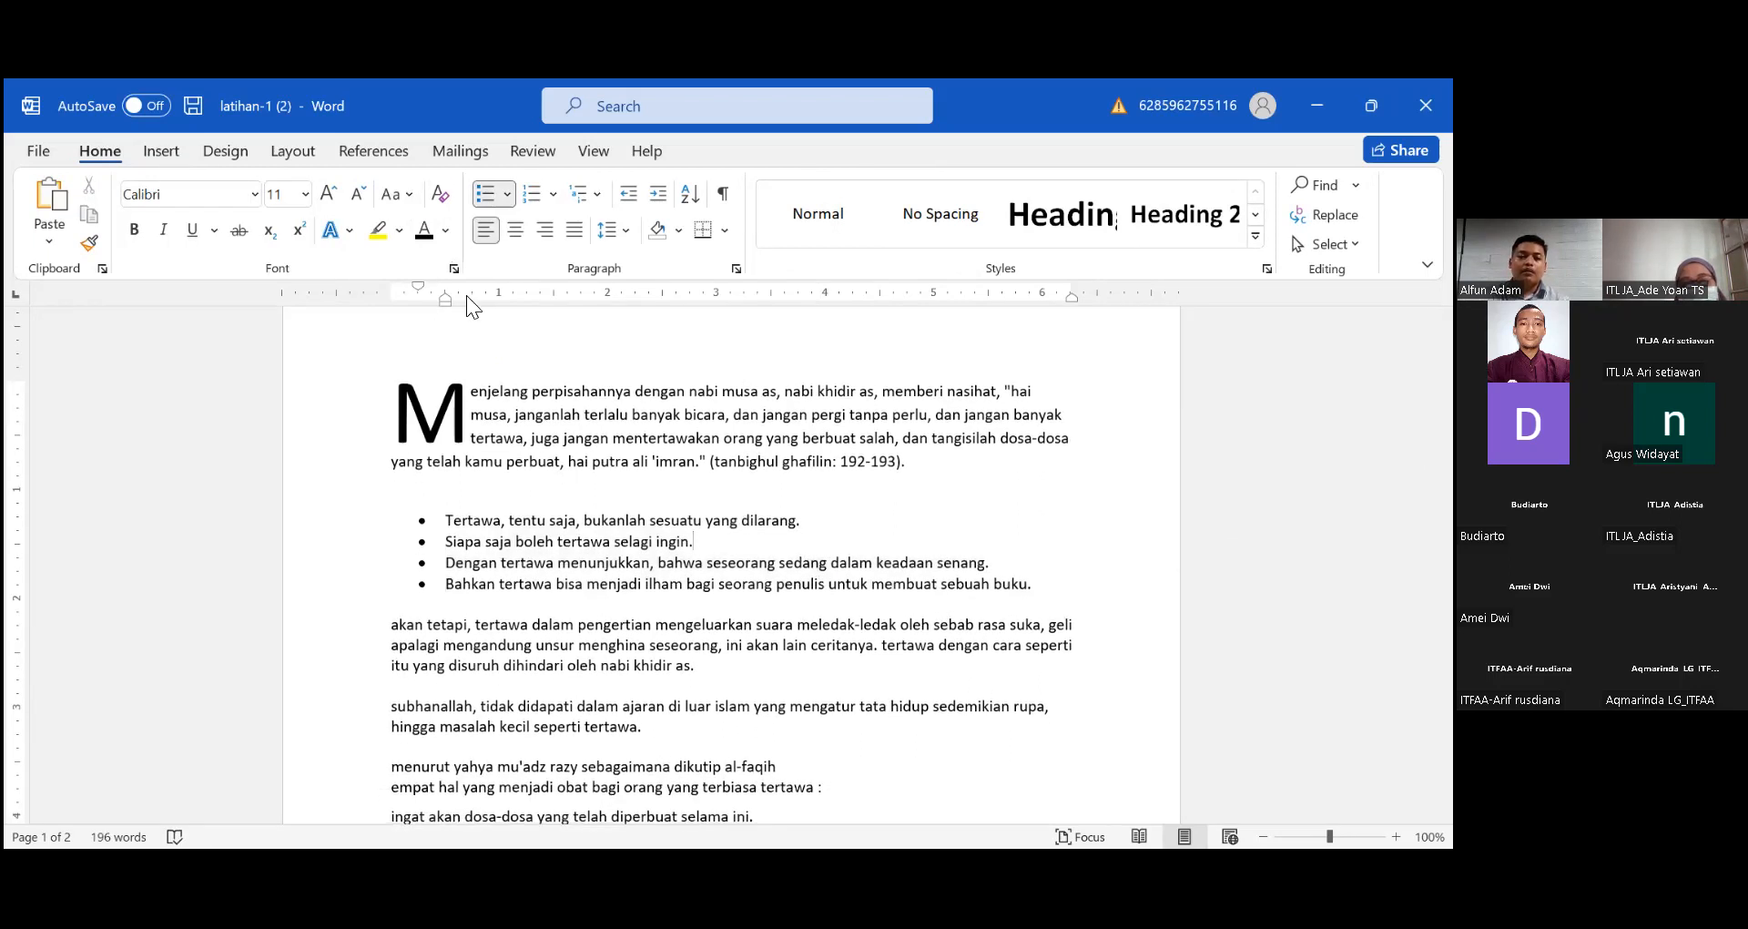
click(507, 194)
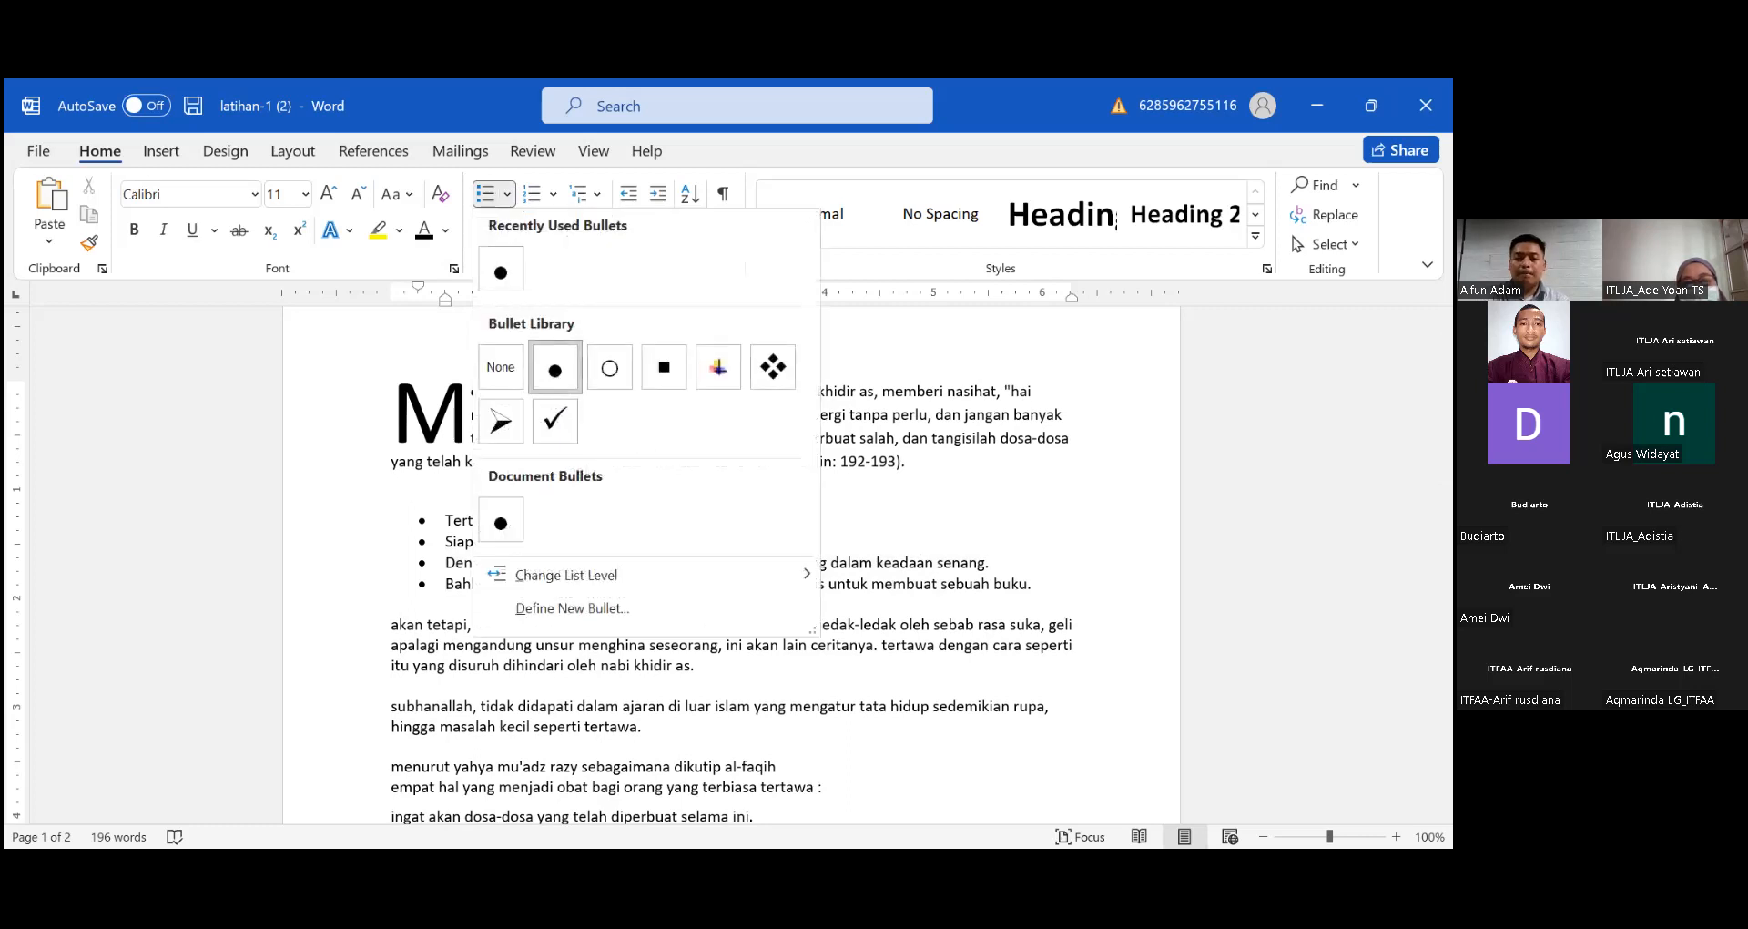
key(Escape)
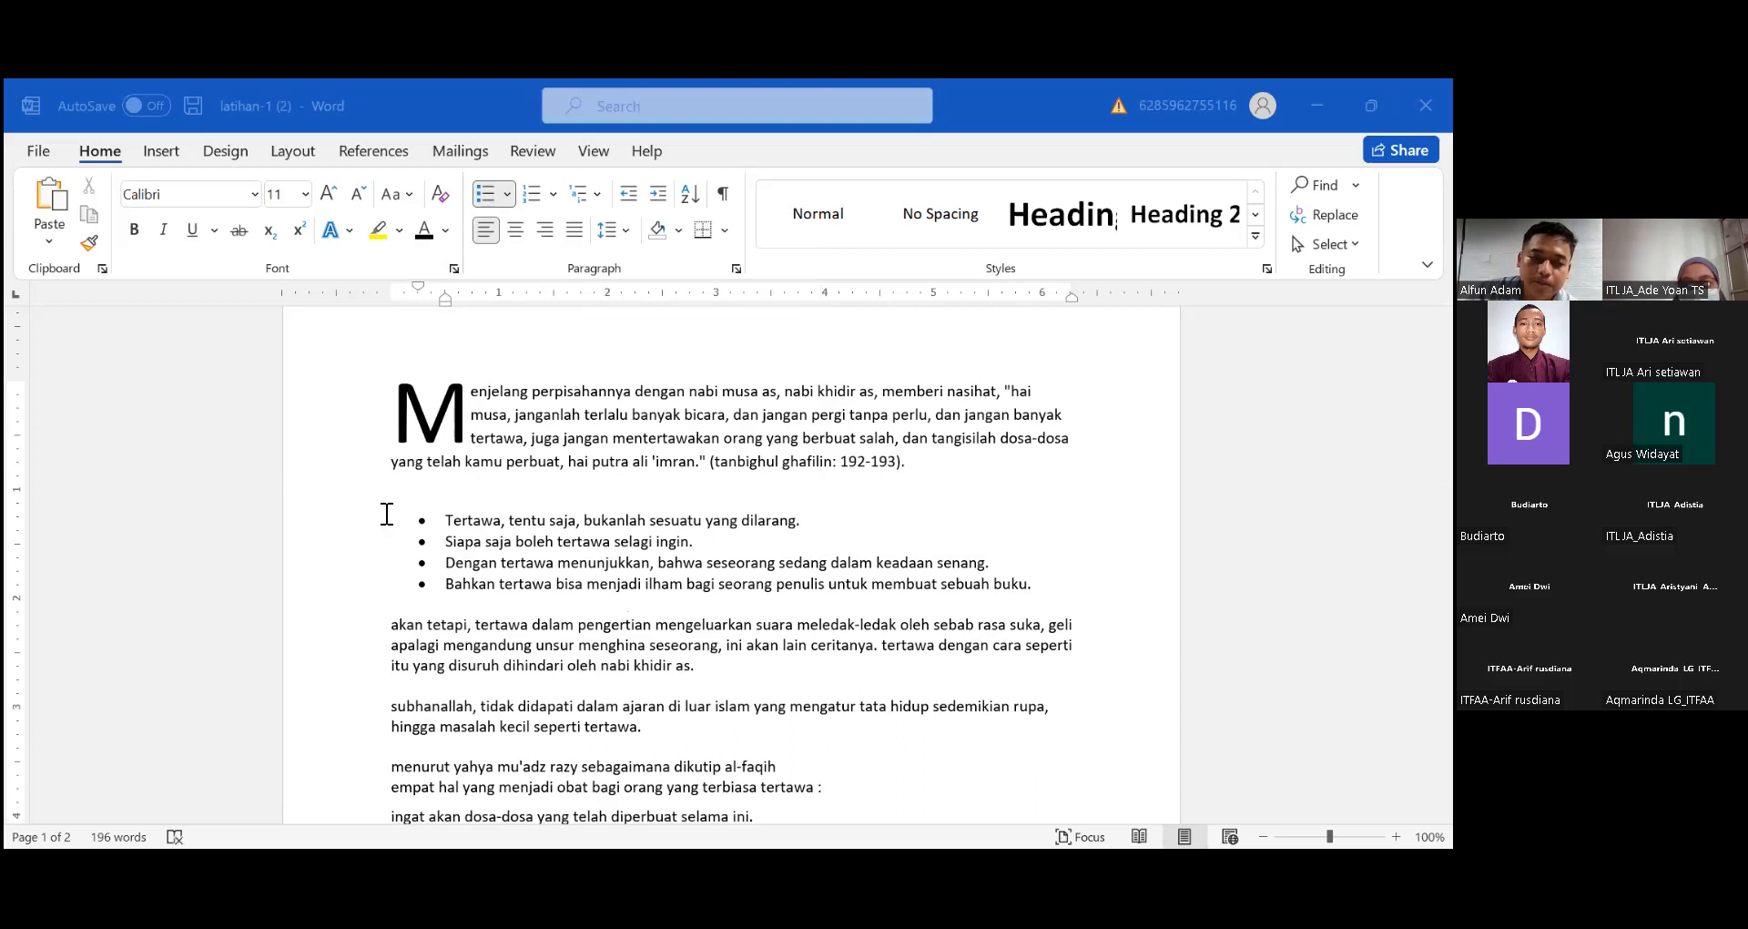
- Change the paragraph that begins with "akan tetapi, tertawa dalam pengertian" to sentence case
scroll(386, 513, down, 2)
triple_click(734, 557)
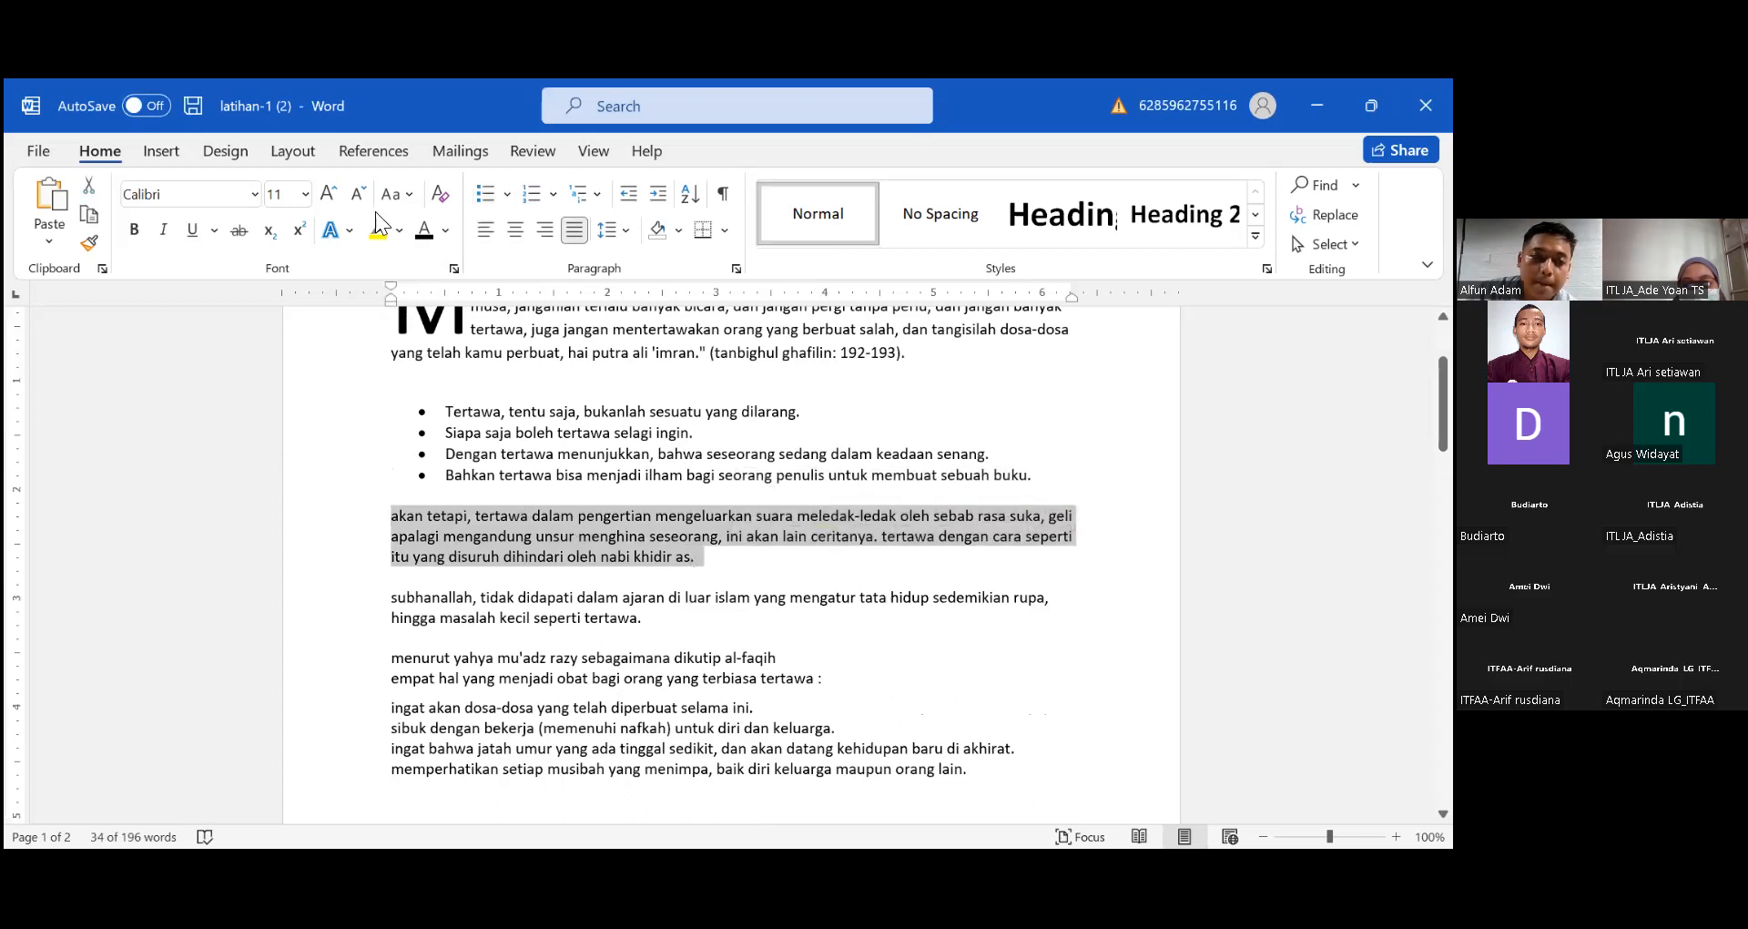
click(437, 241)
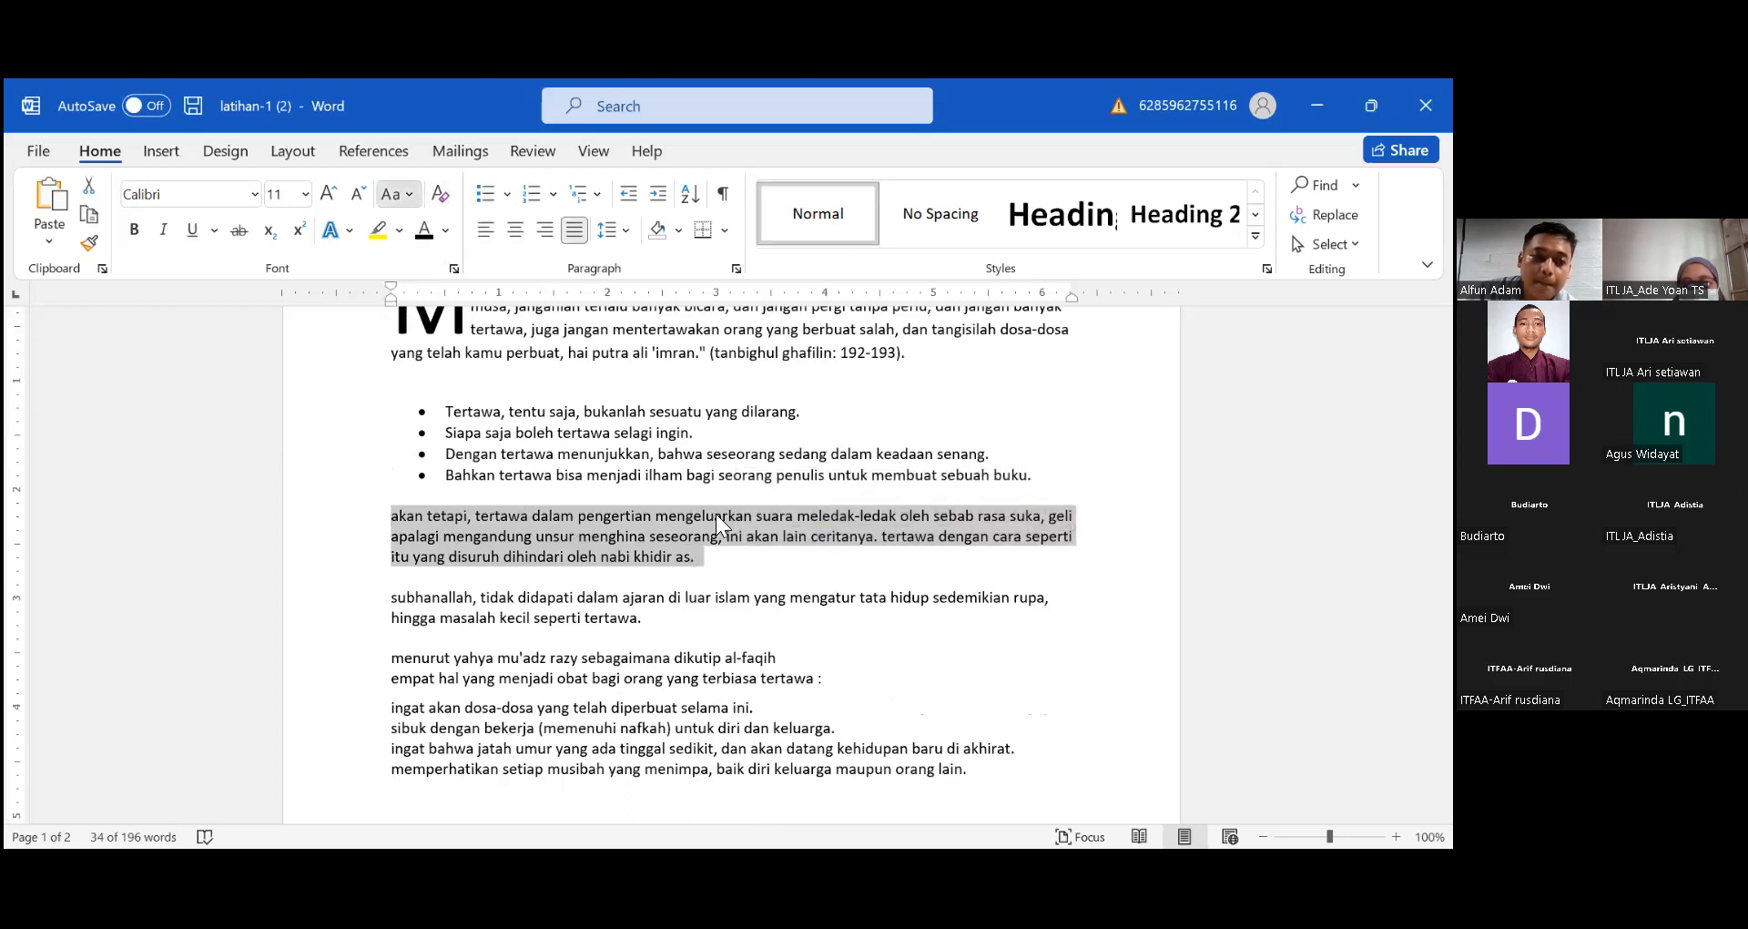
click(718, 517)
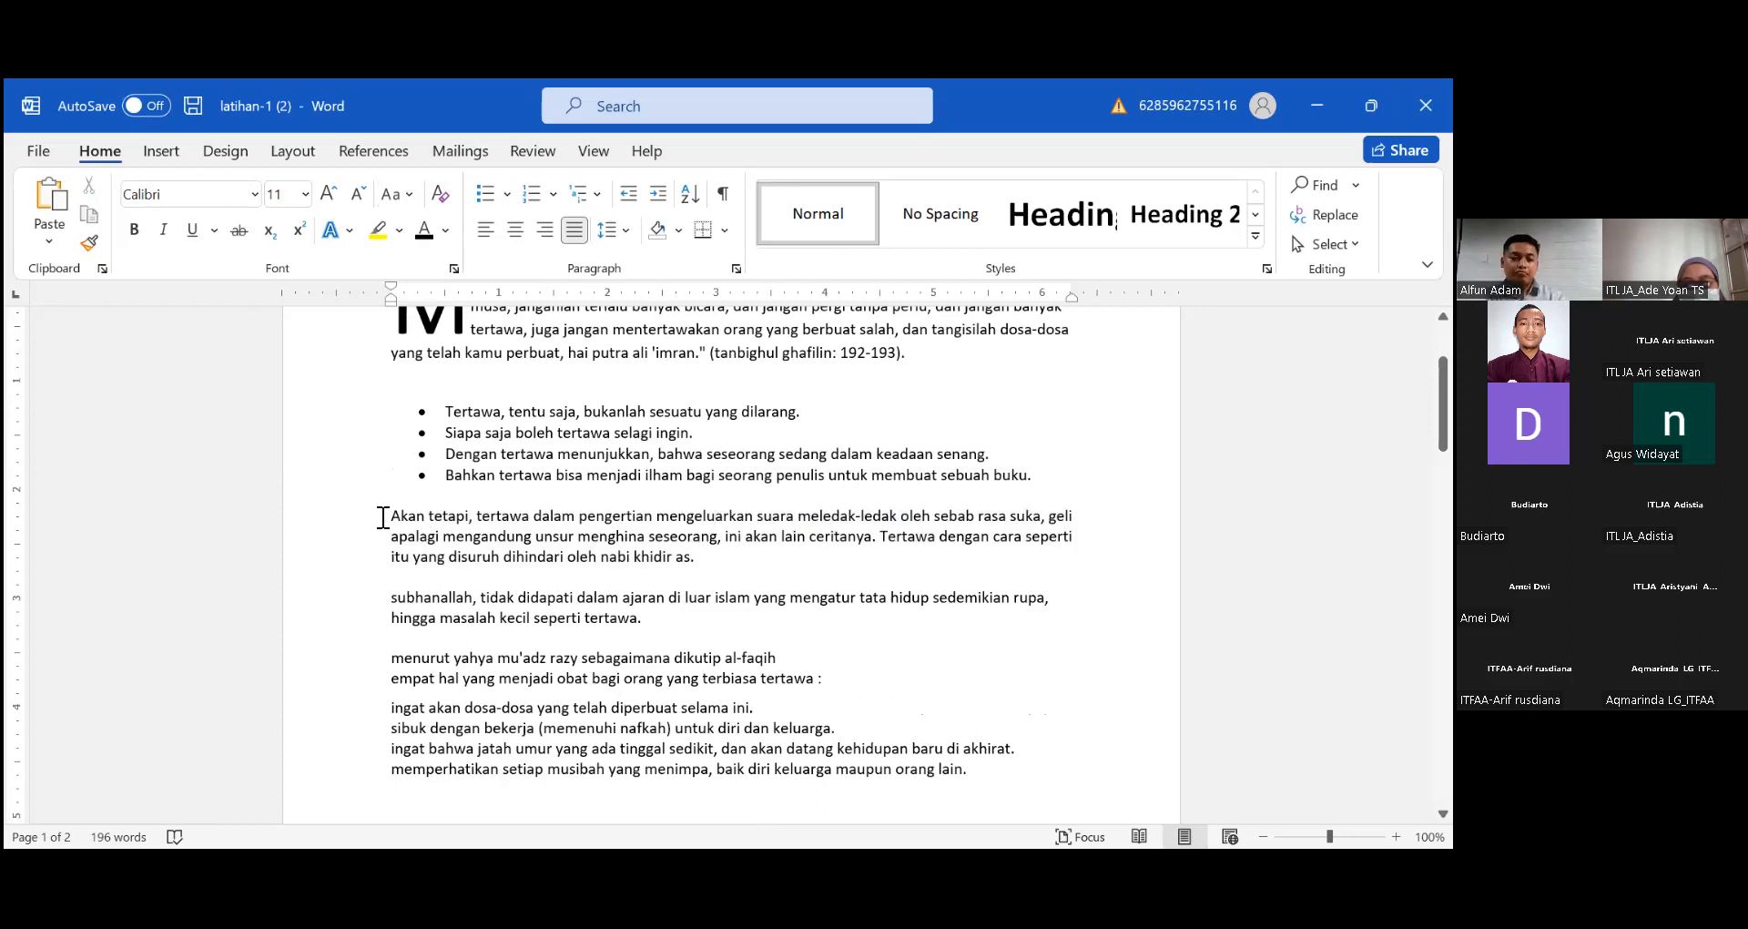
- Lay out the paragraph that begins with "Akan tetapi" in three columns
drag(379, 512, 633, 575)
click(292, 151)
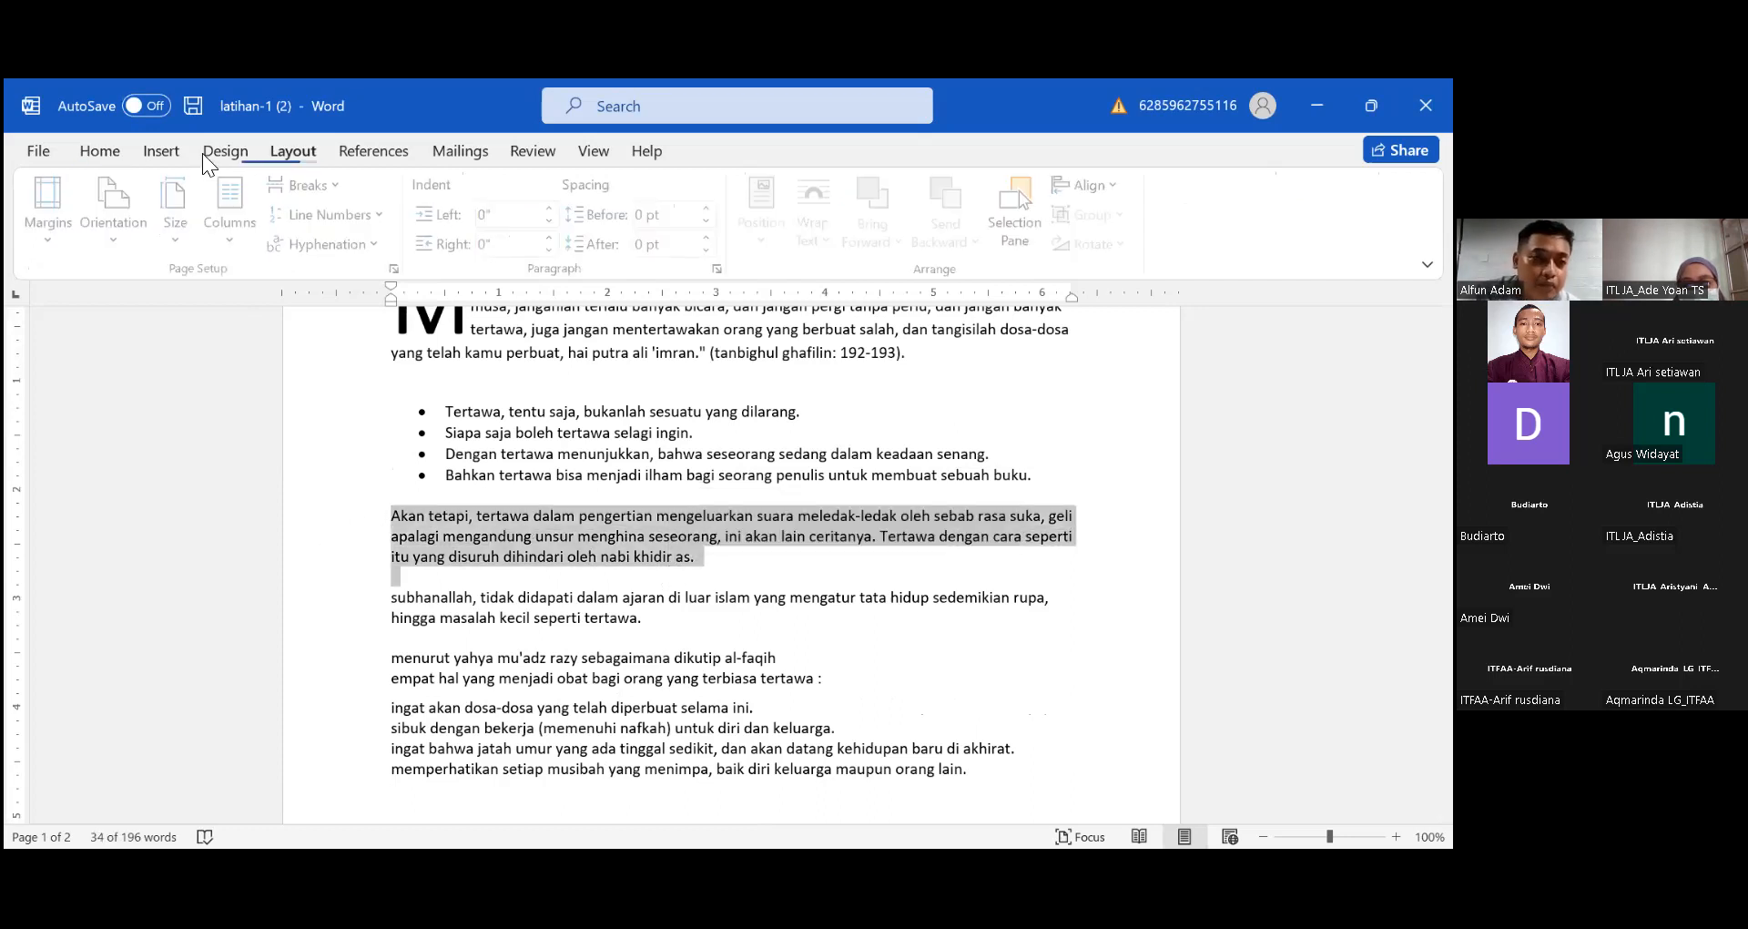
click(226, 239)
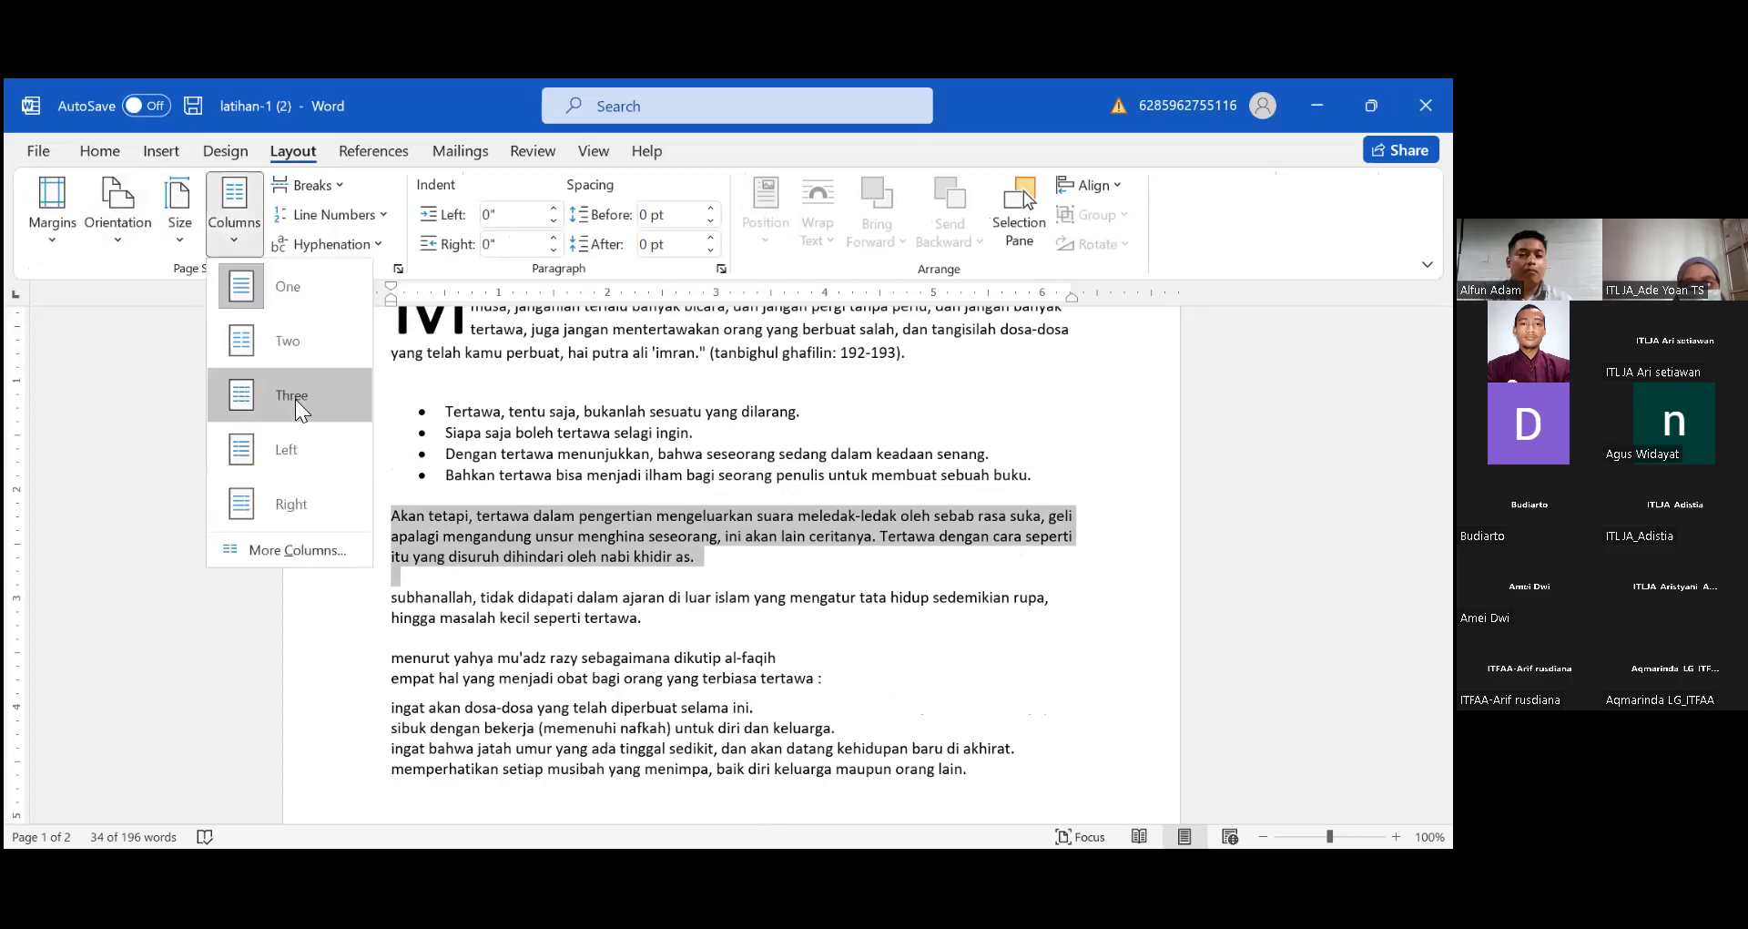
click(297, 397)
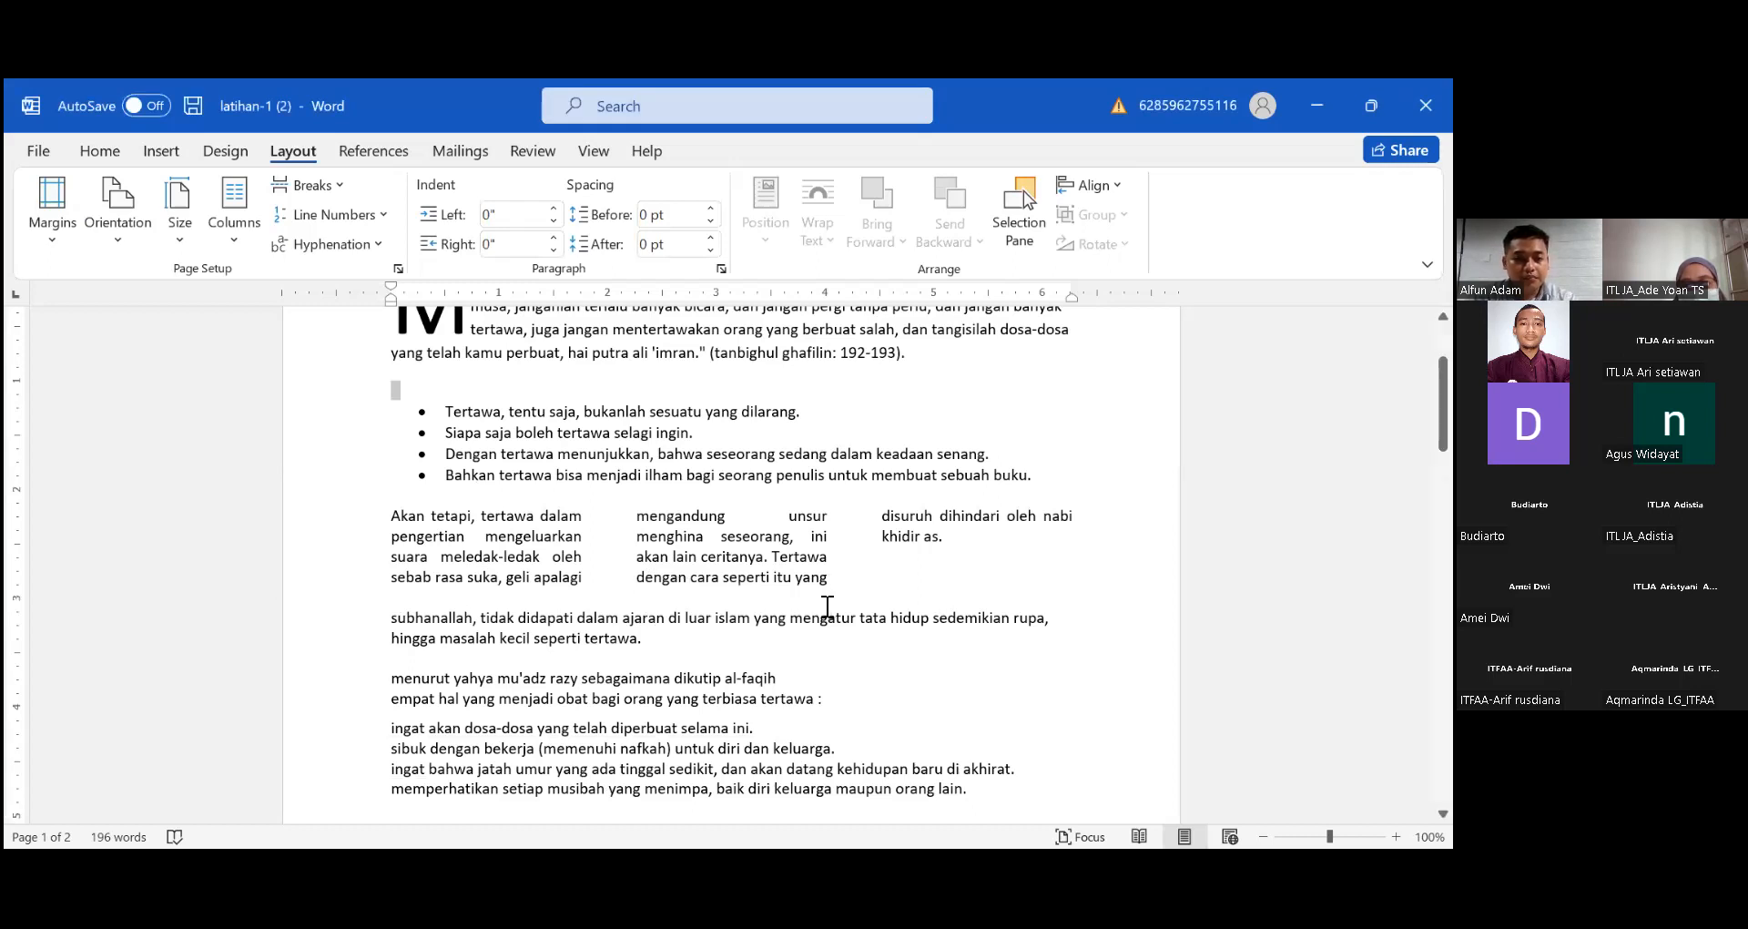
click(788, 517)
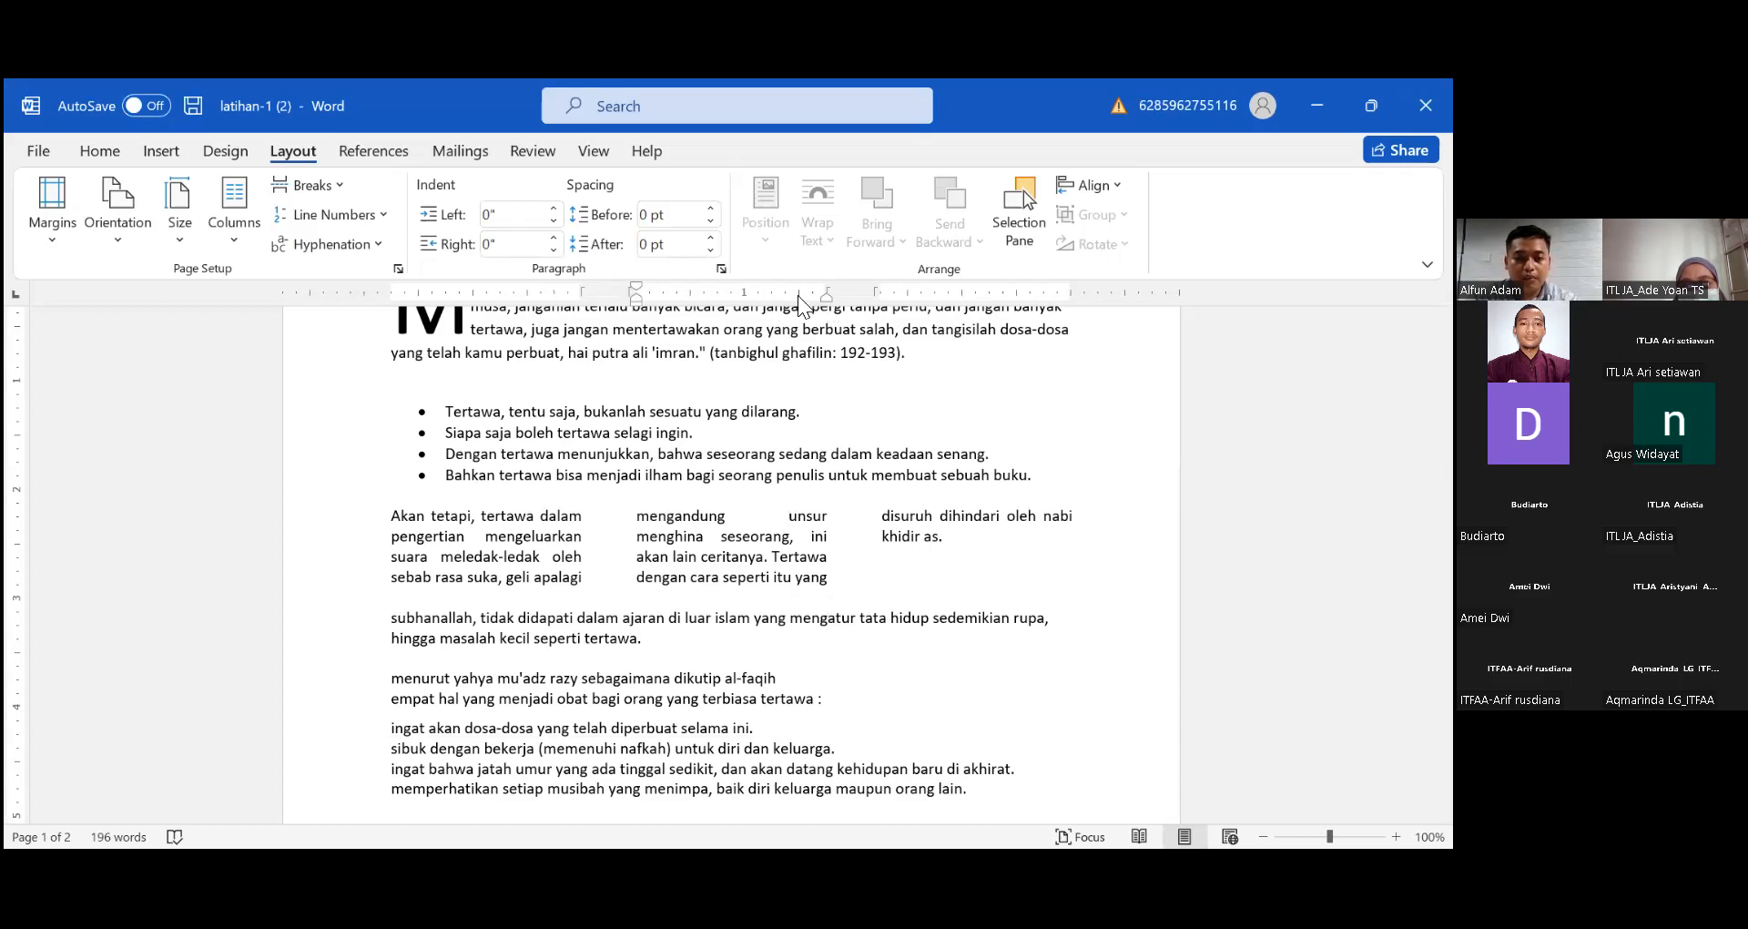
click(672, 557)
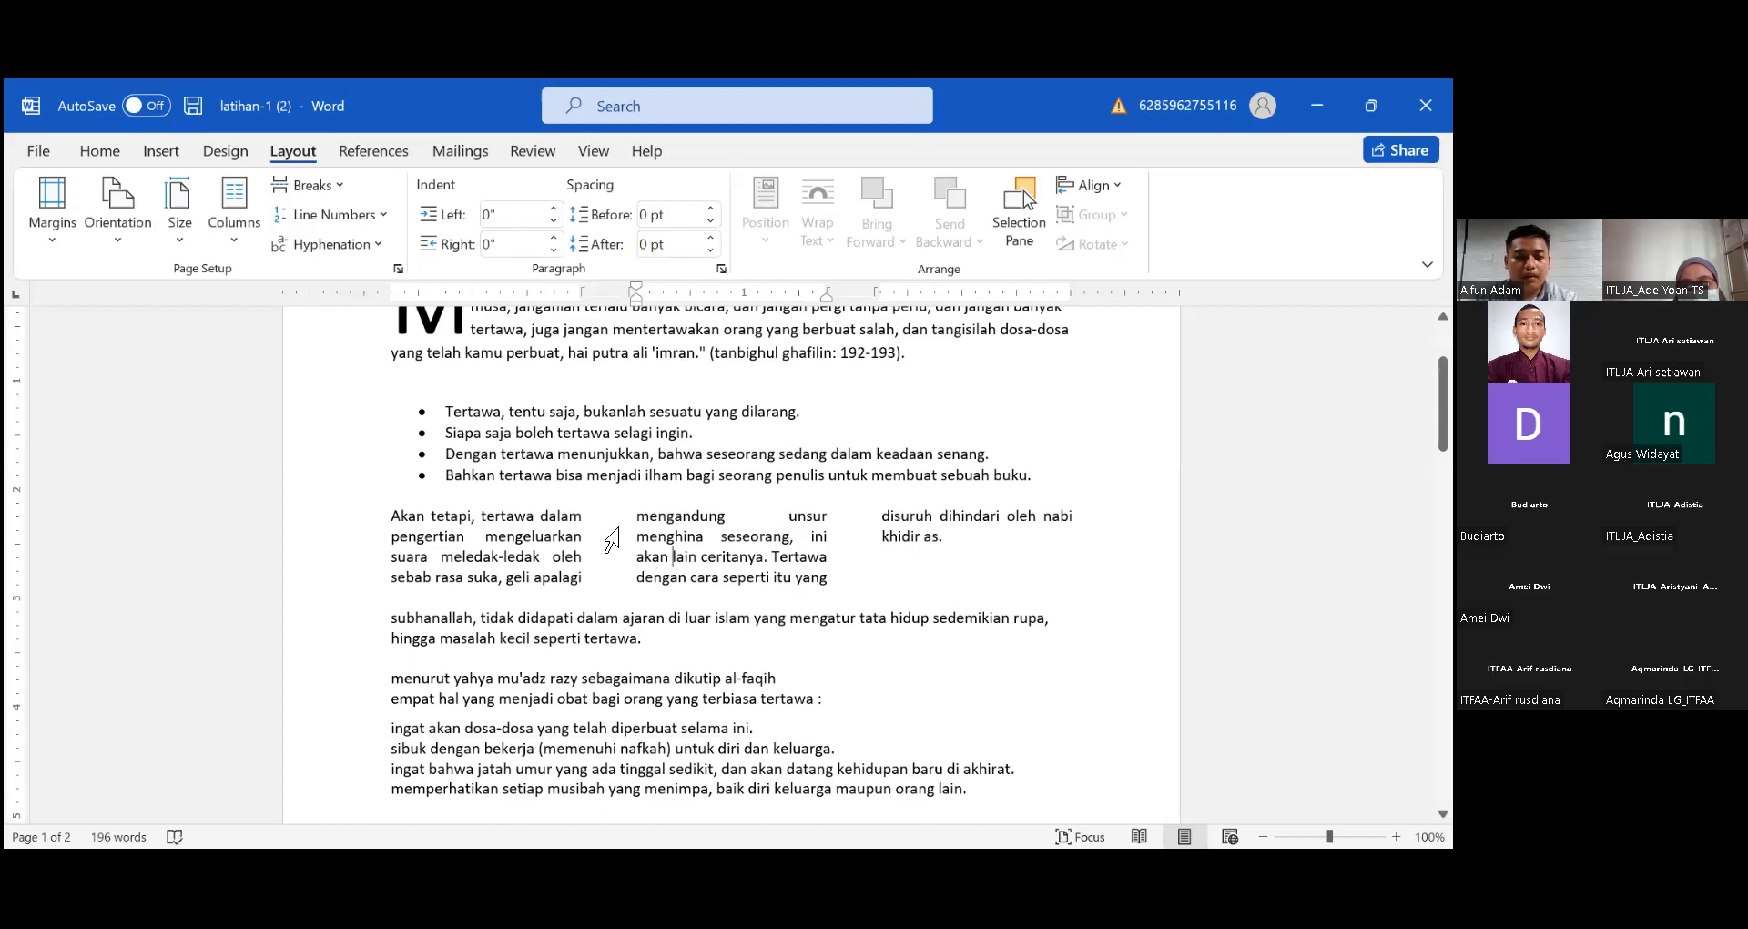
click(612, 495)
key(Return)
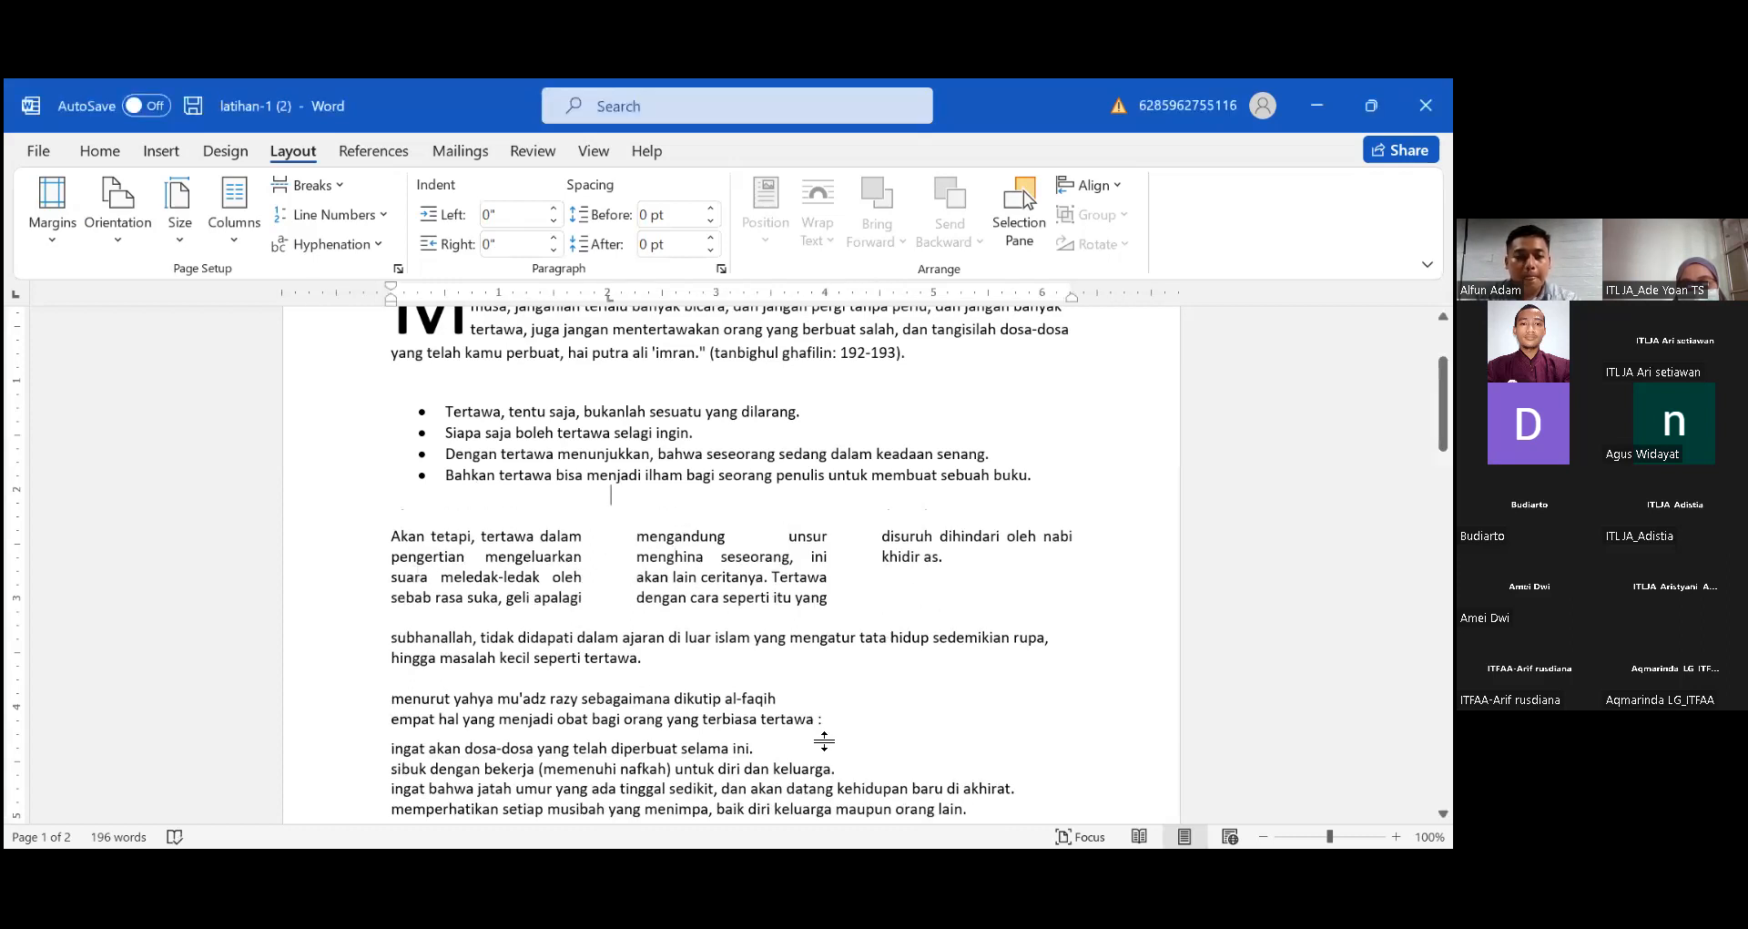
key(BackSpace)
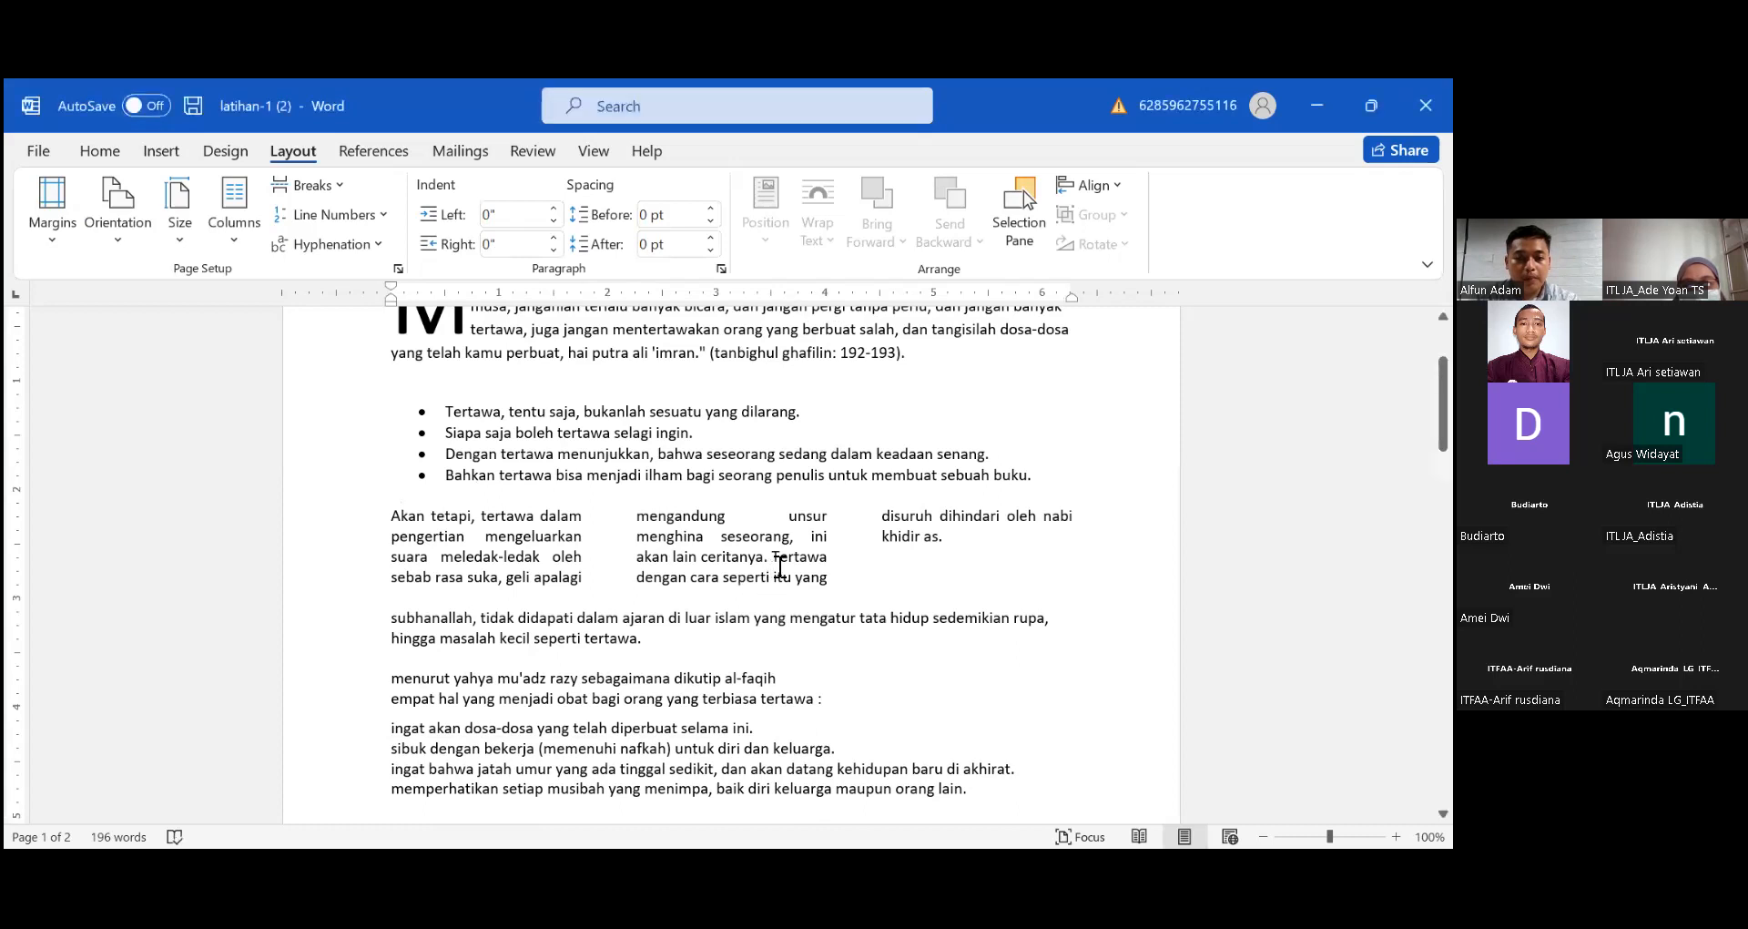
- Insert column breaks before "Tertawa dengan cara" and before "apalagi mengandung" in the three-column paragraph
key(ctrl+shift+Return)
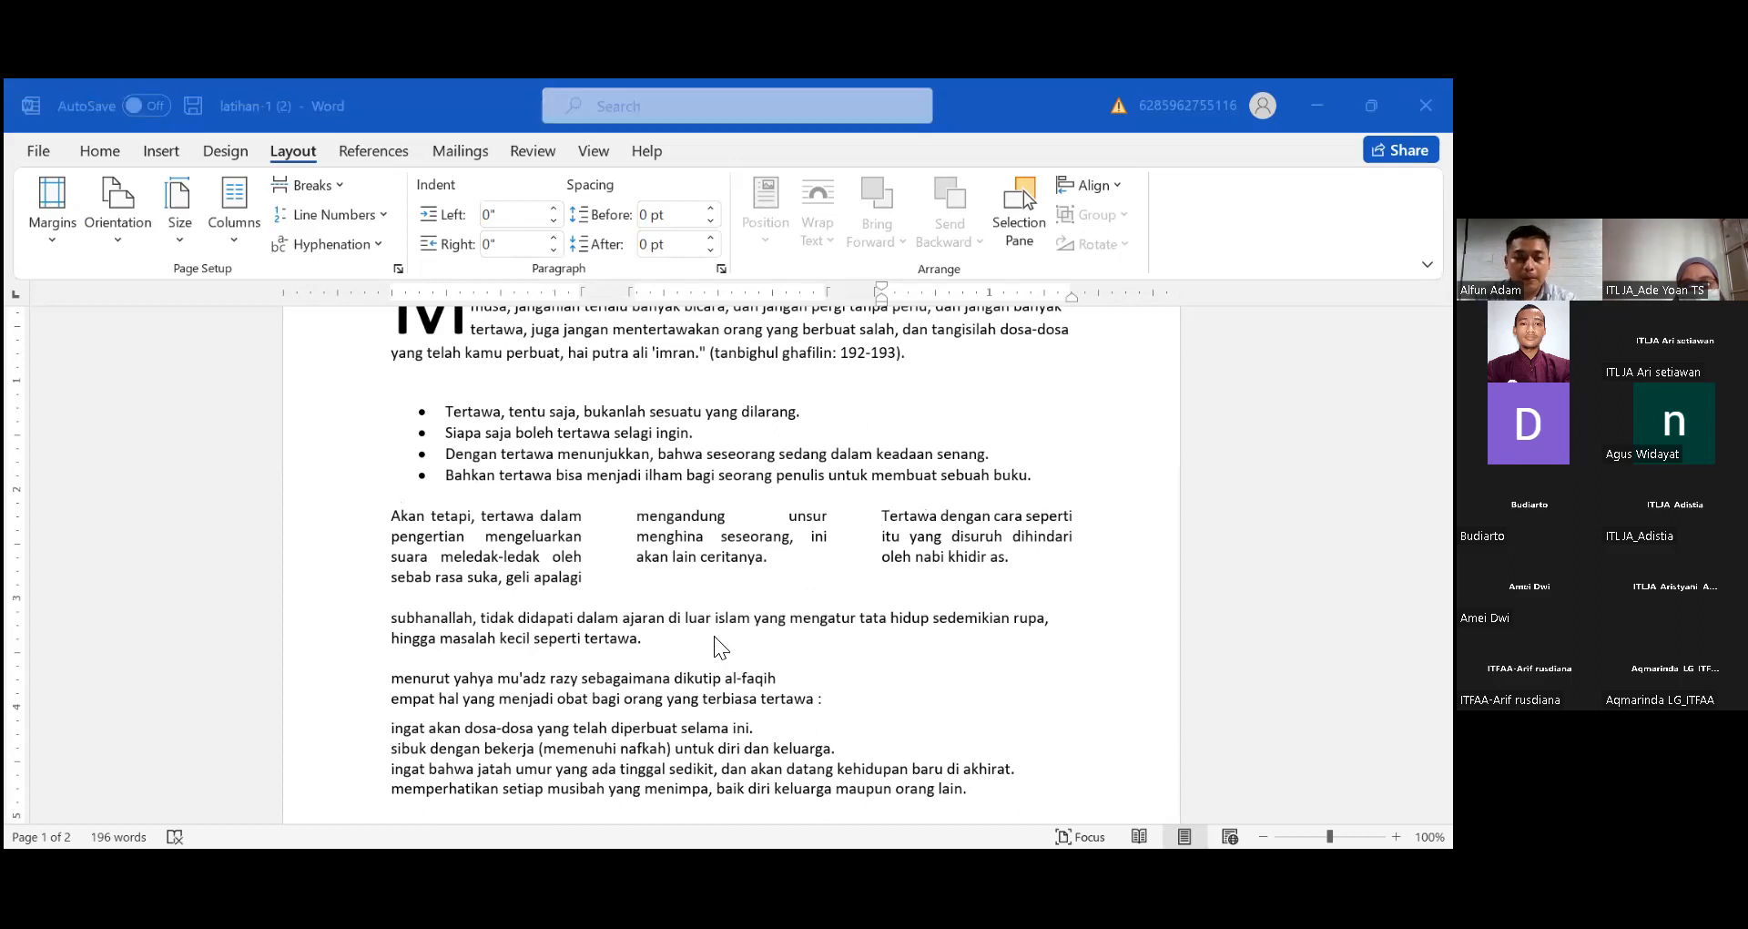
key(ctrl+shift+Return)
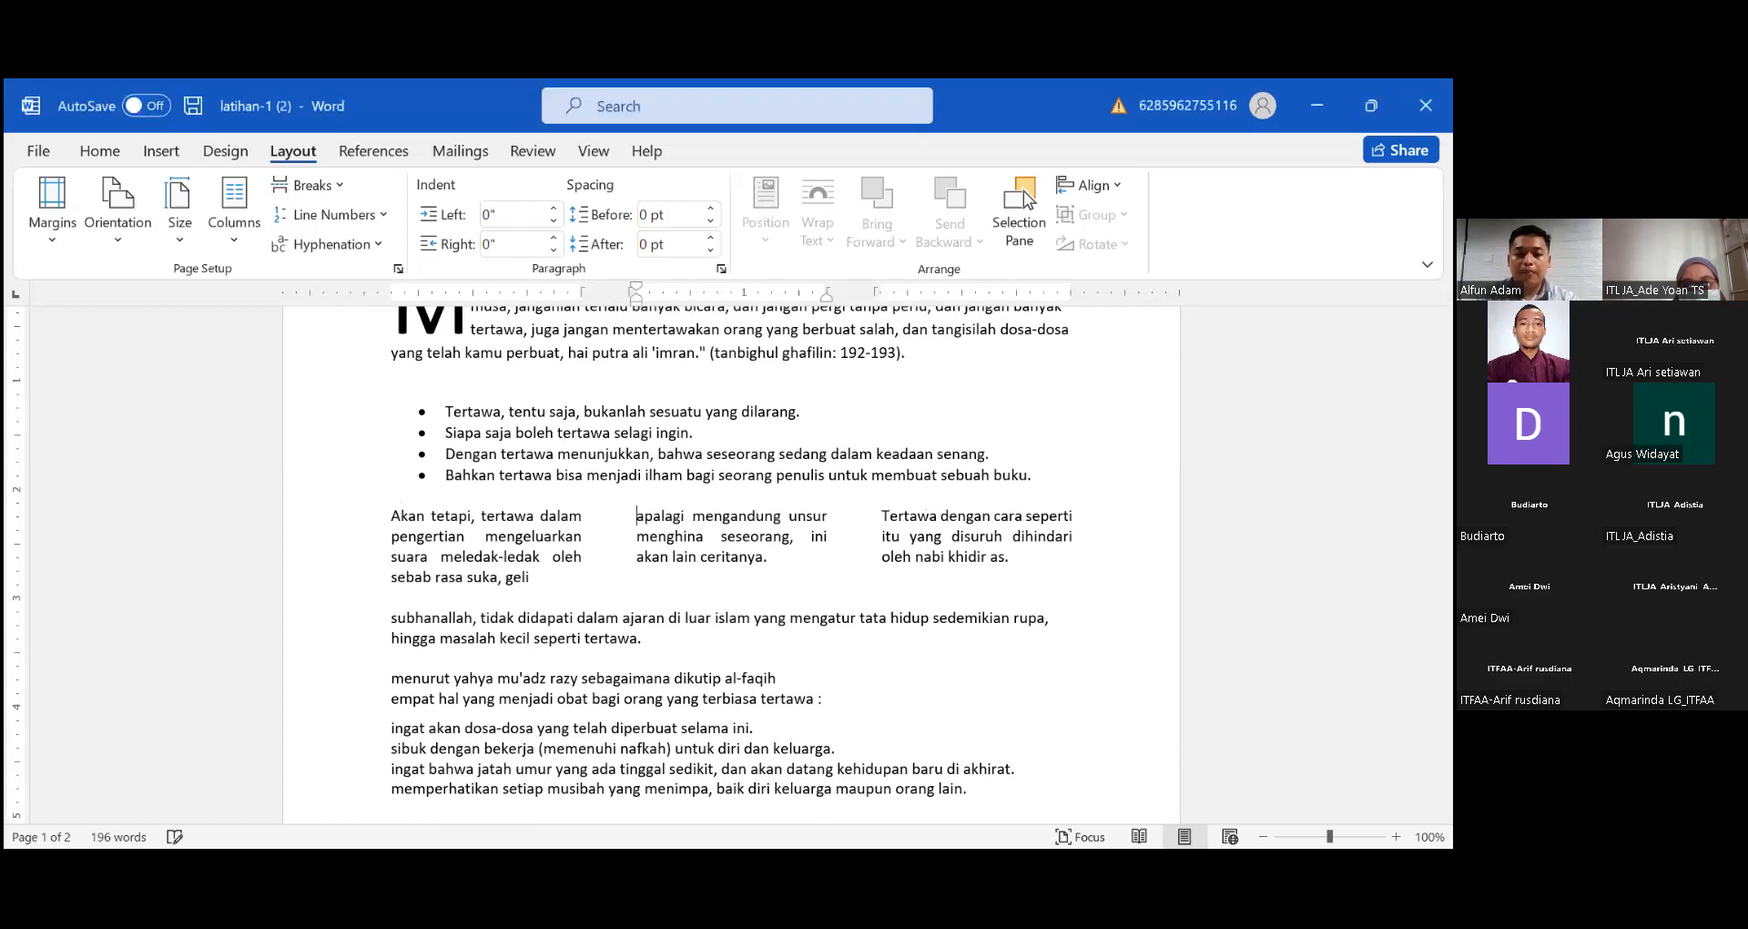
- Examine the lines of the middle column and the column count, width and spacing settings of the three-column section
click(619, 515)
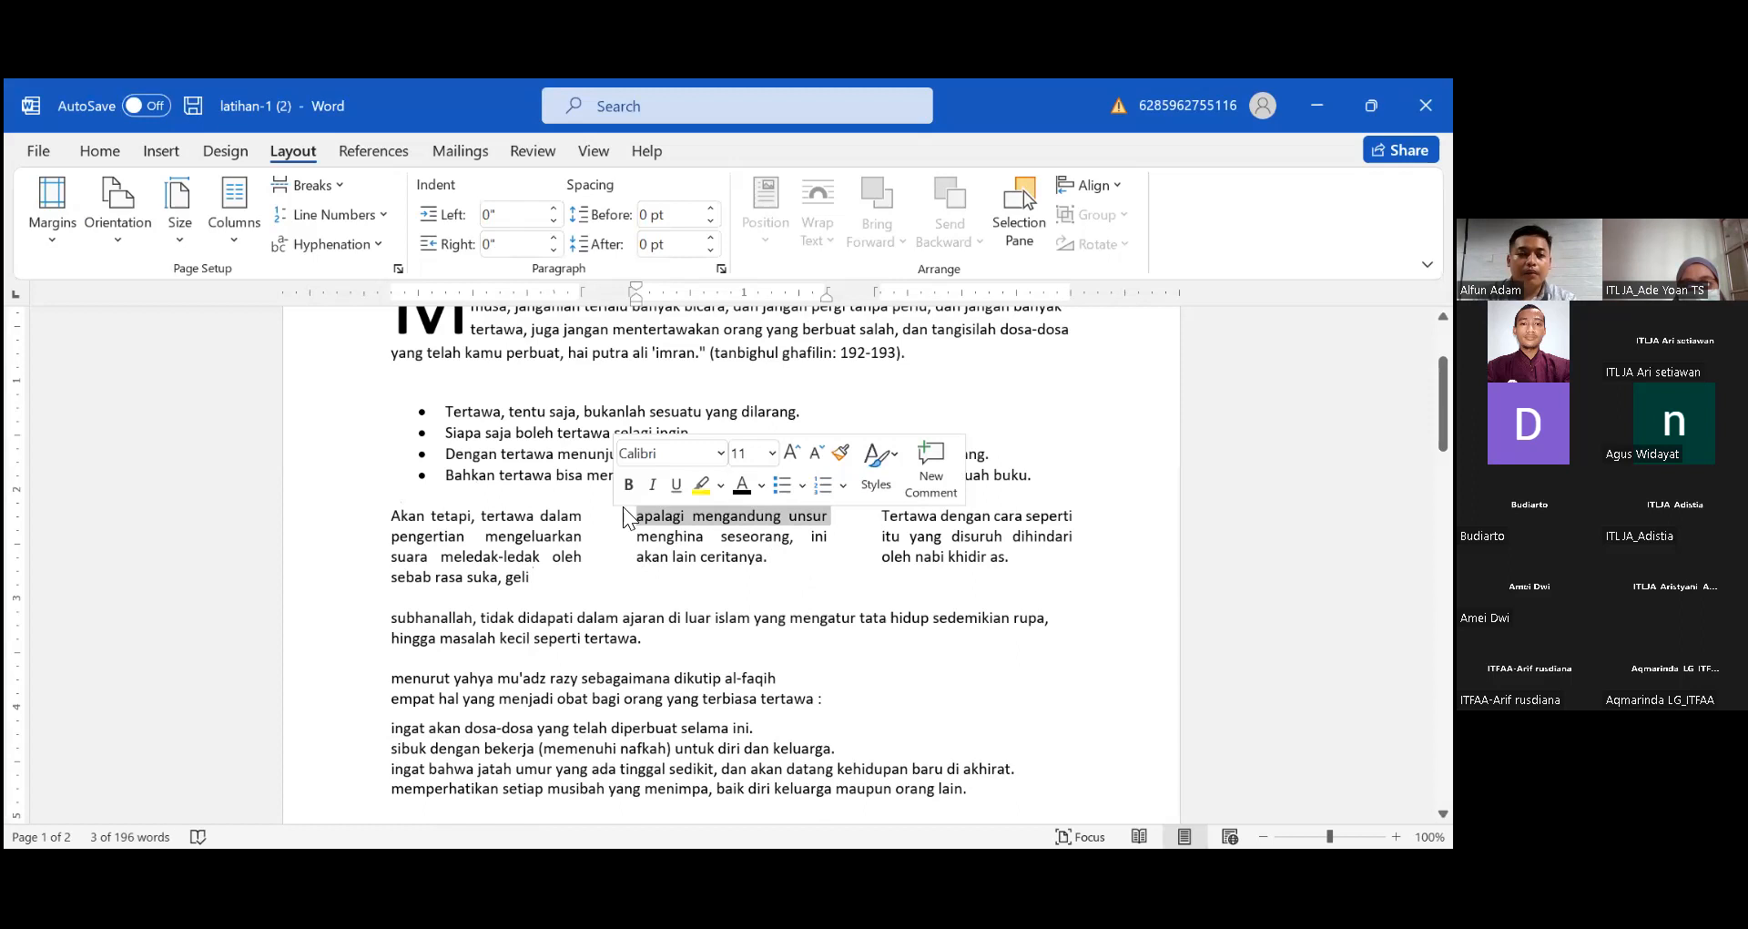
click(619, 536)
click(619, 556)
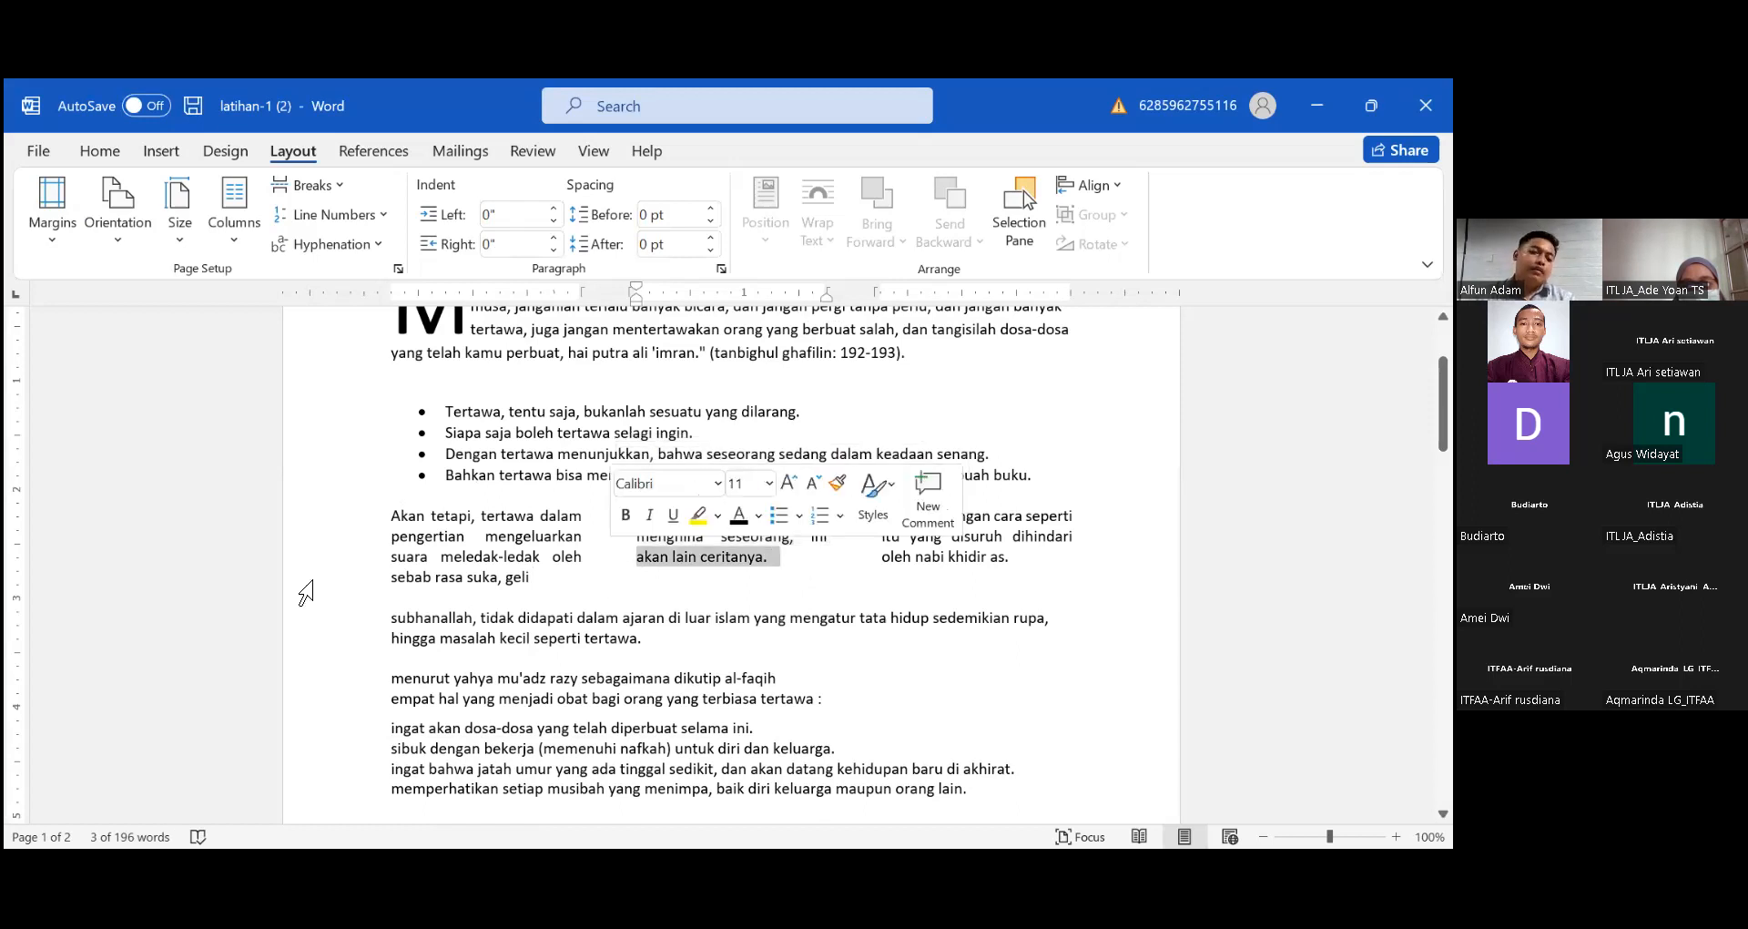
click(544, 539)
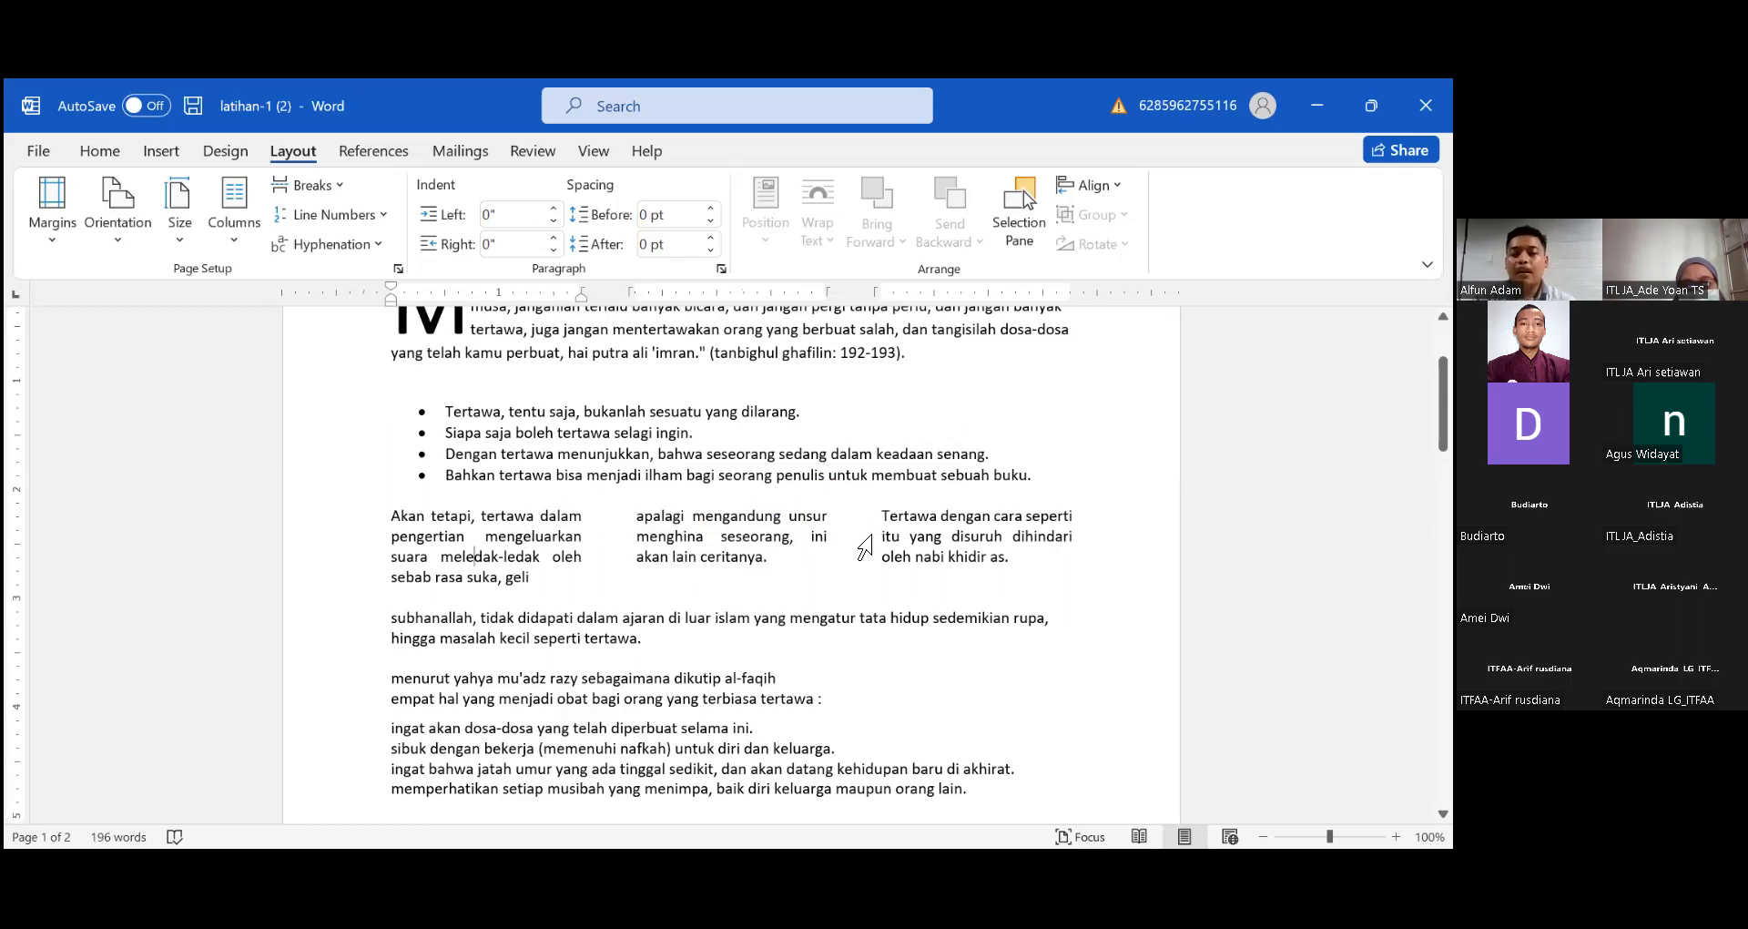
double_click(608, 293)
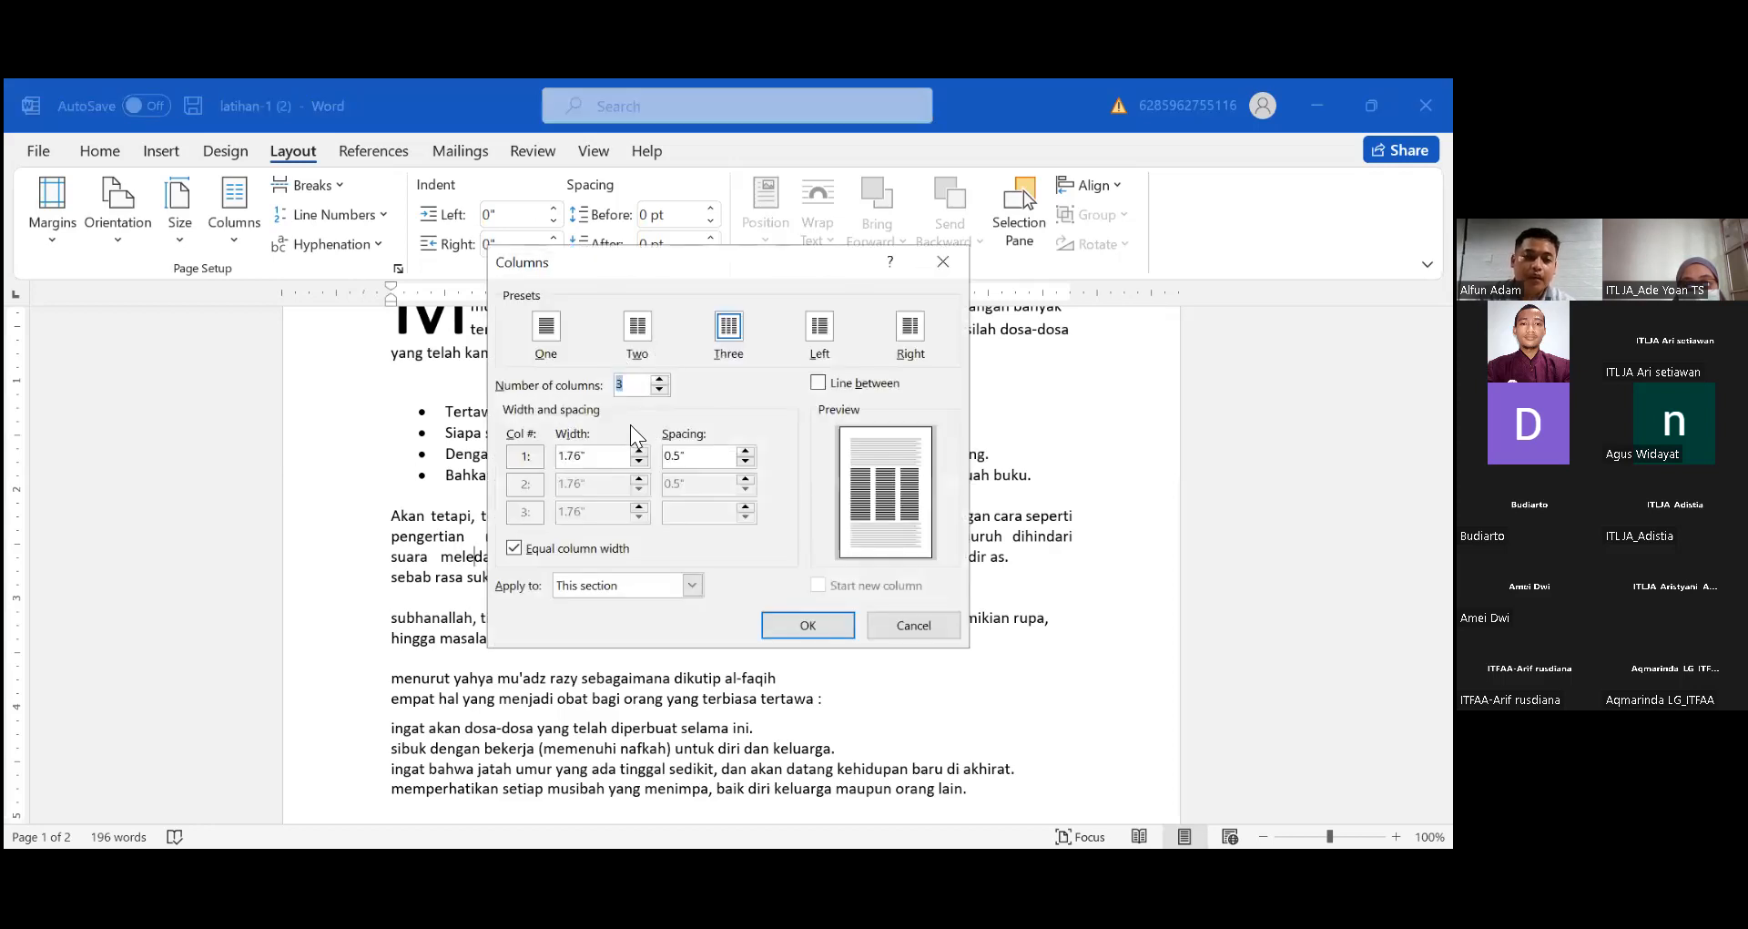
click(936, 271)
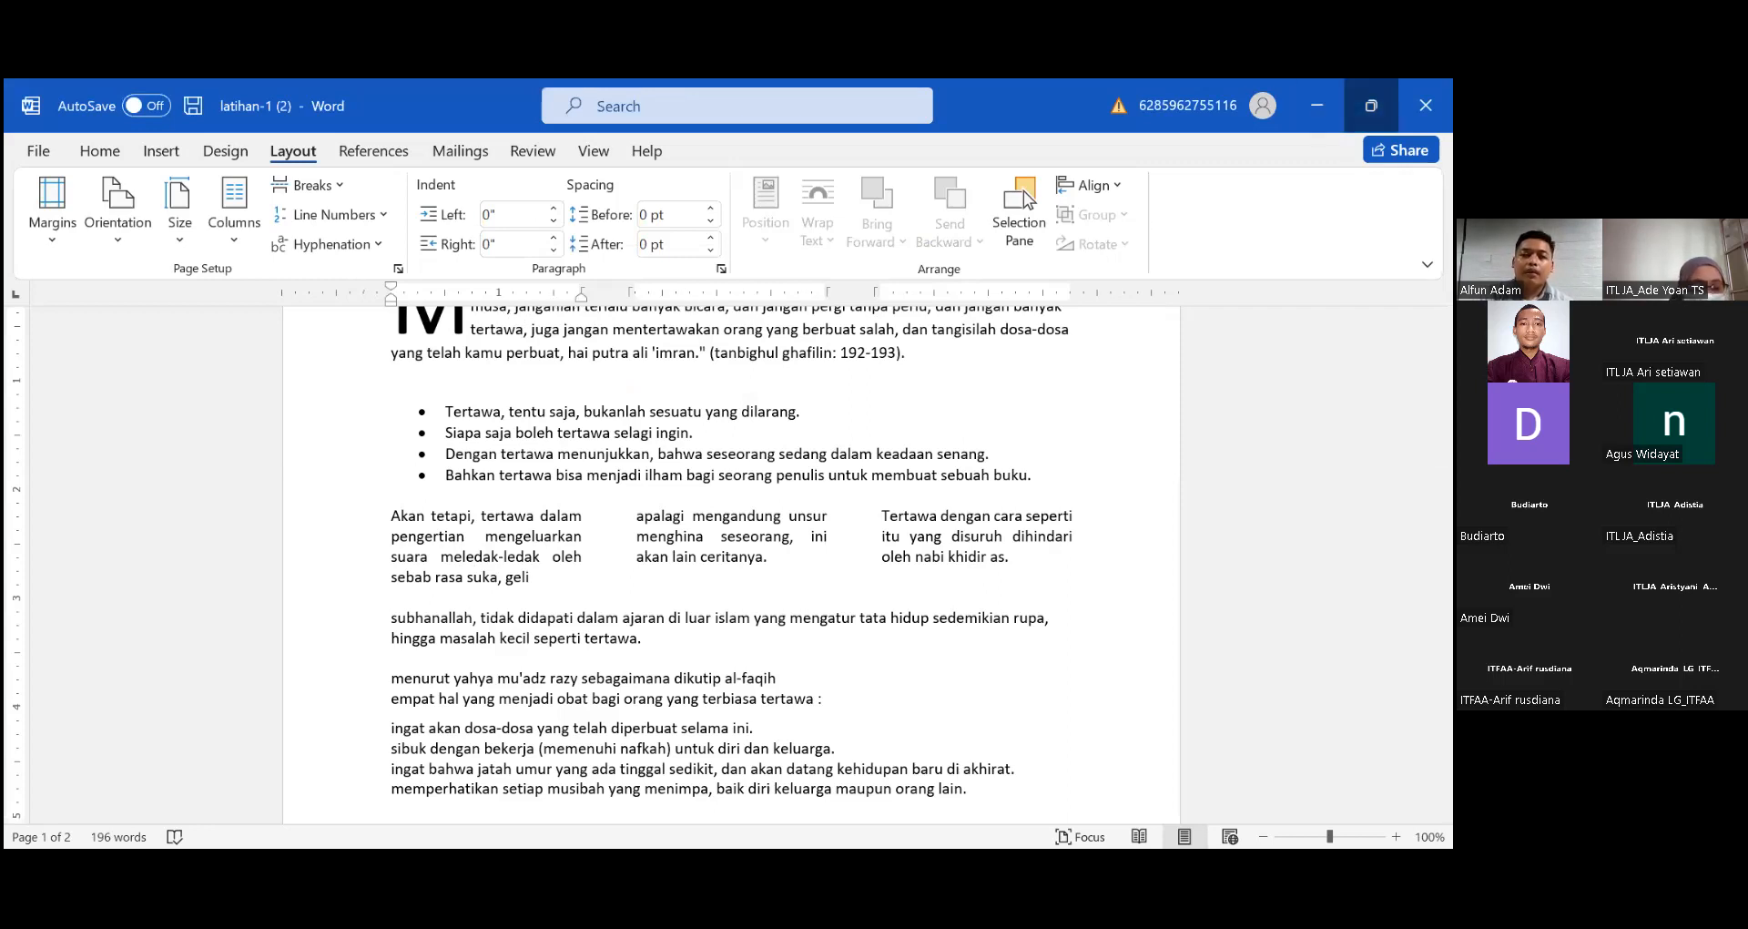
click(1371, 105)
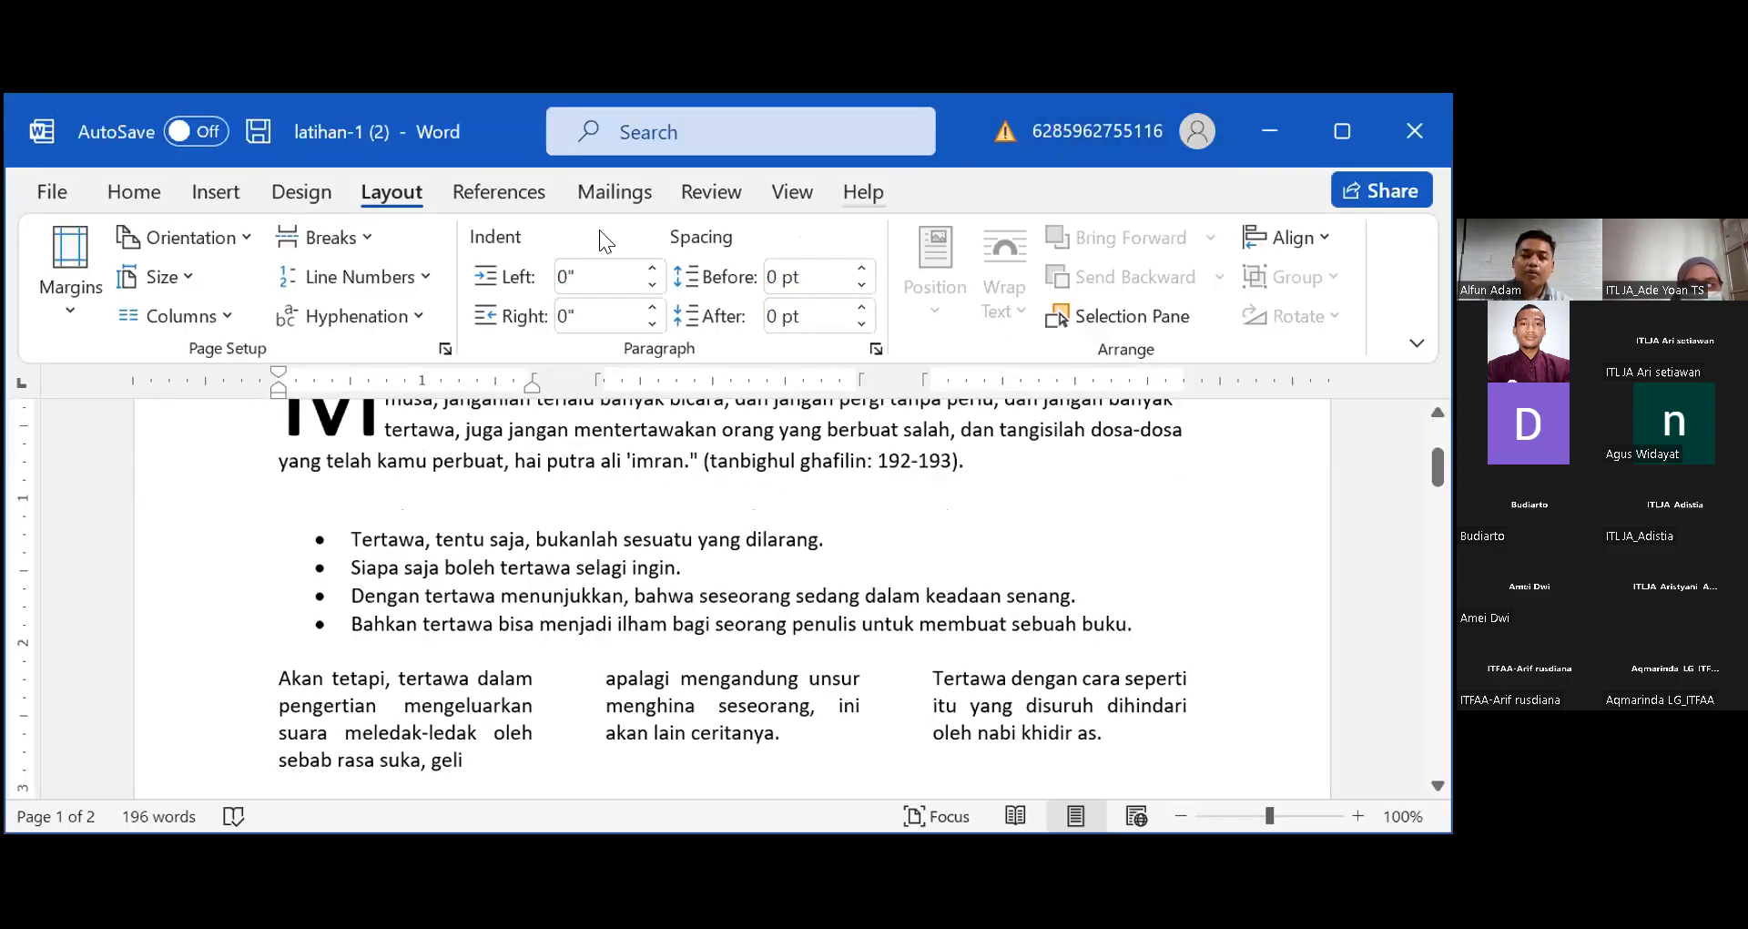
click(792, 192)
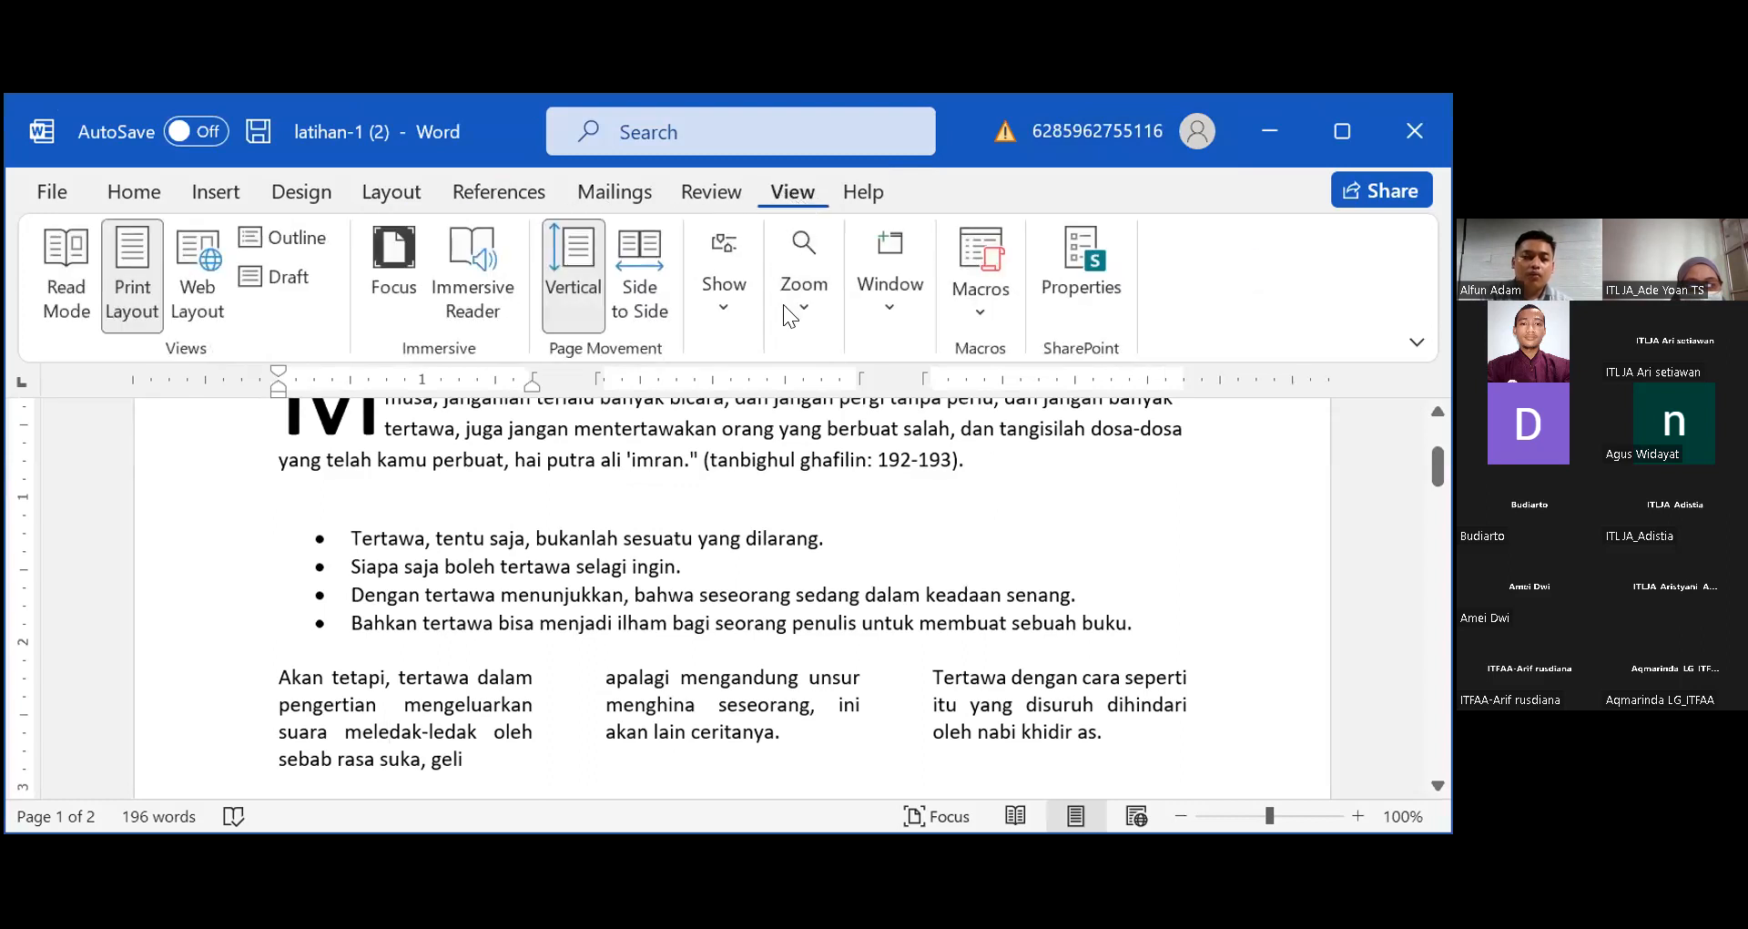
click(711, 192)
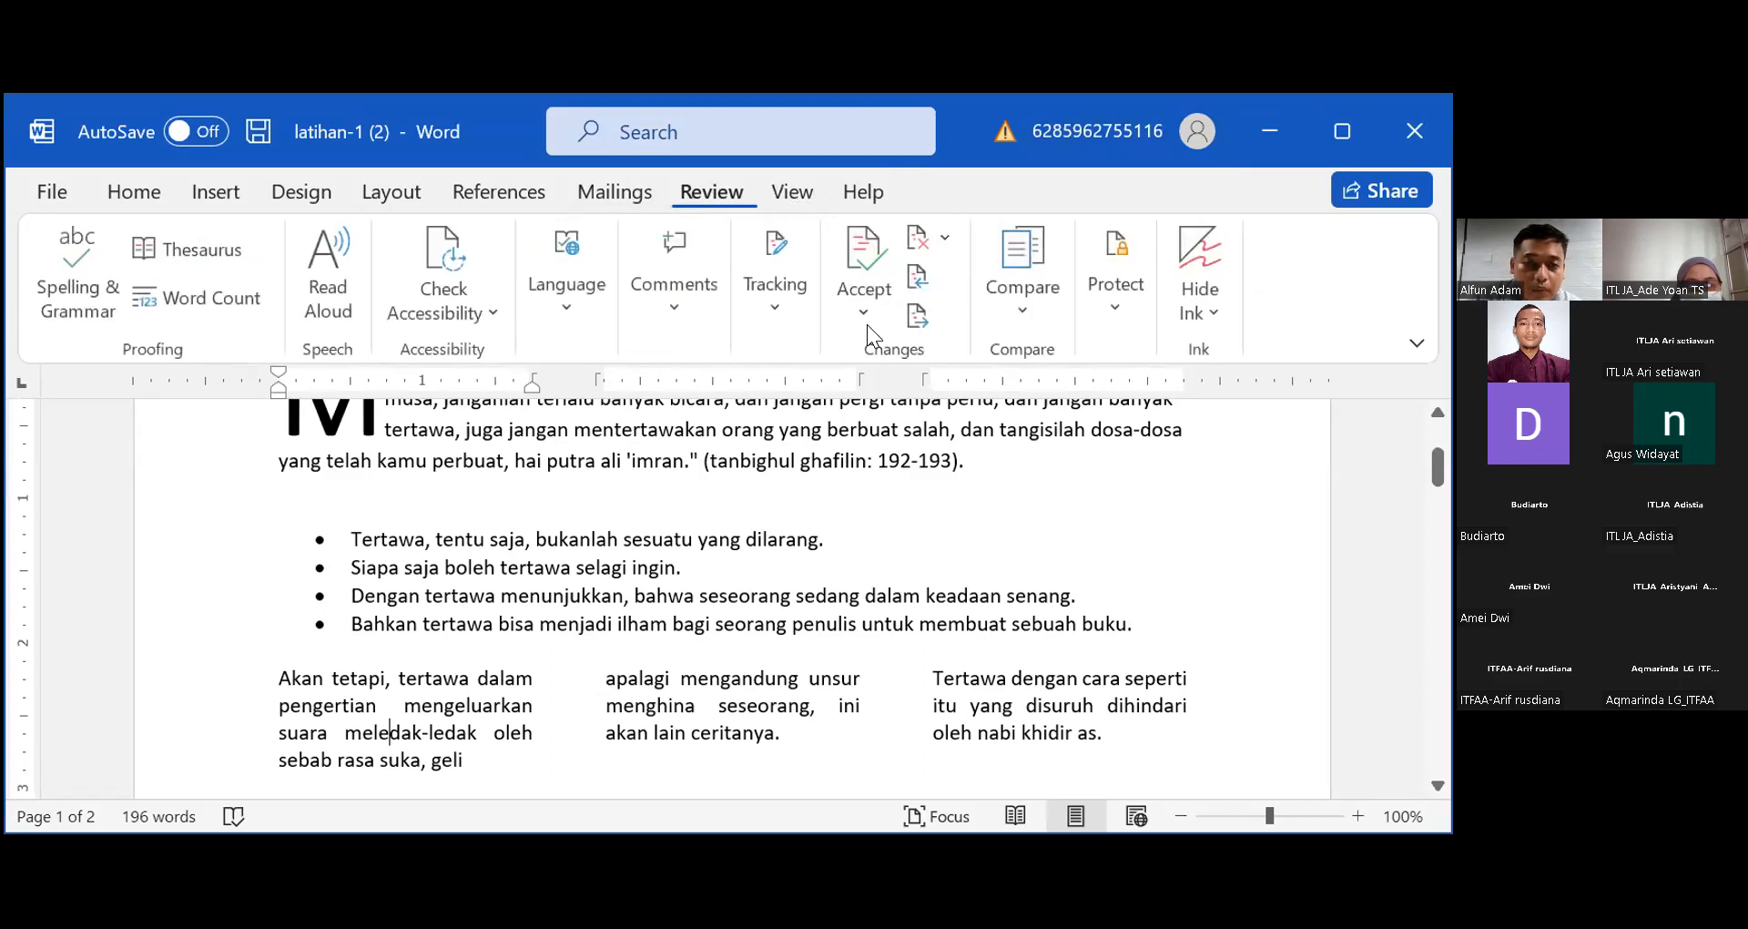
click(823, 566)
click(792, 192)
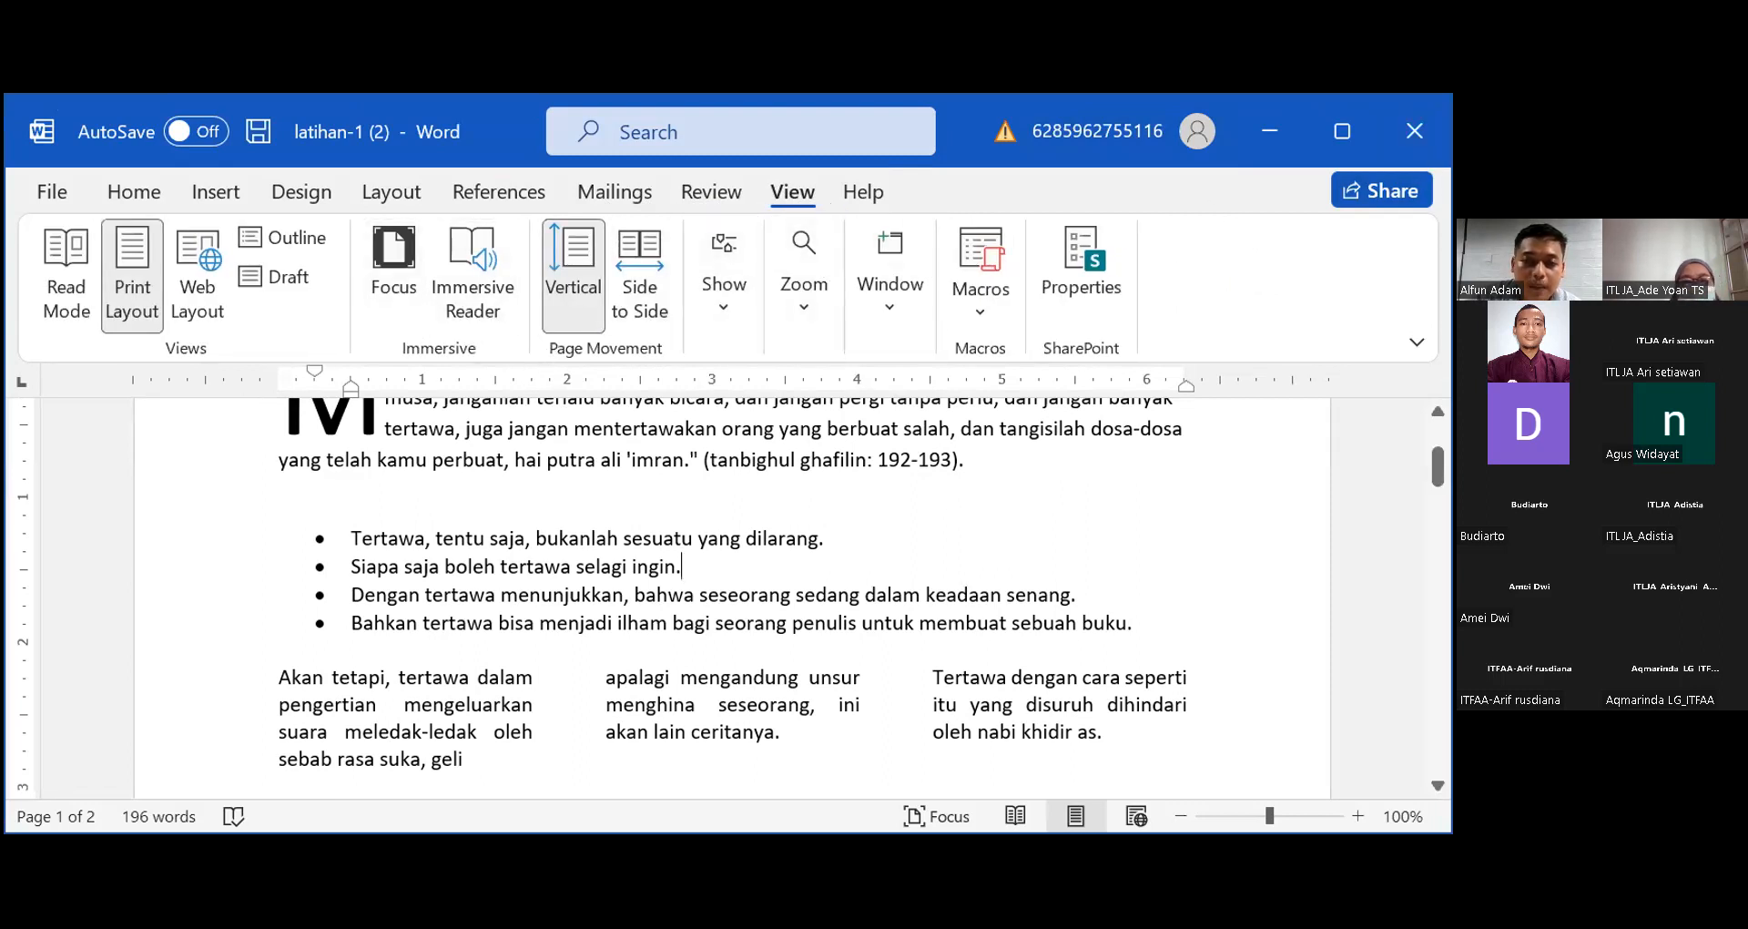
drag(1452, 401, 1599, 401)
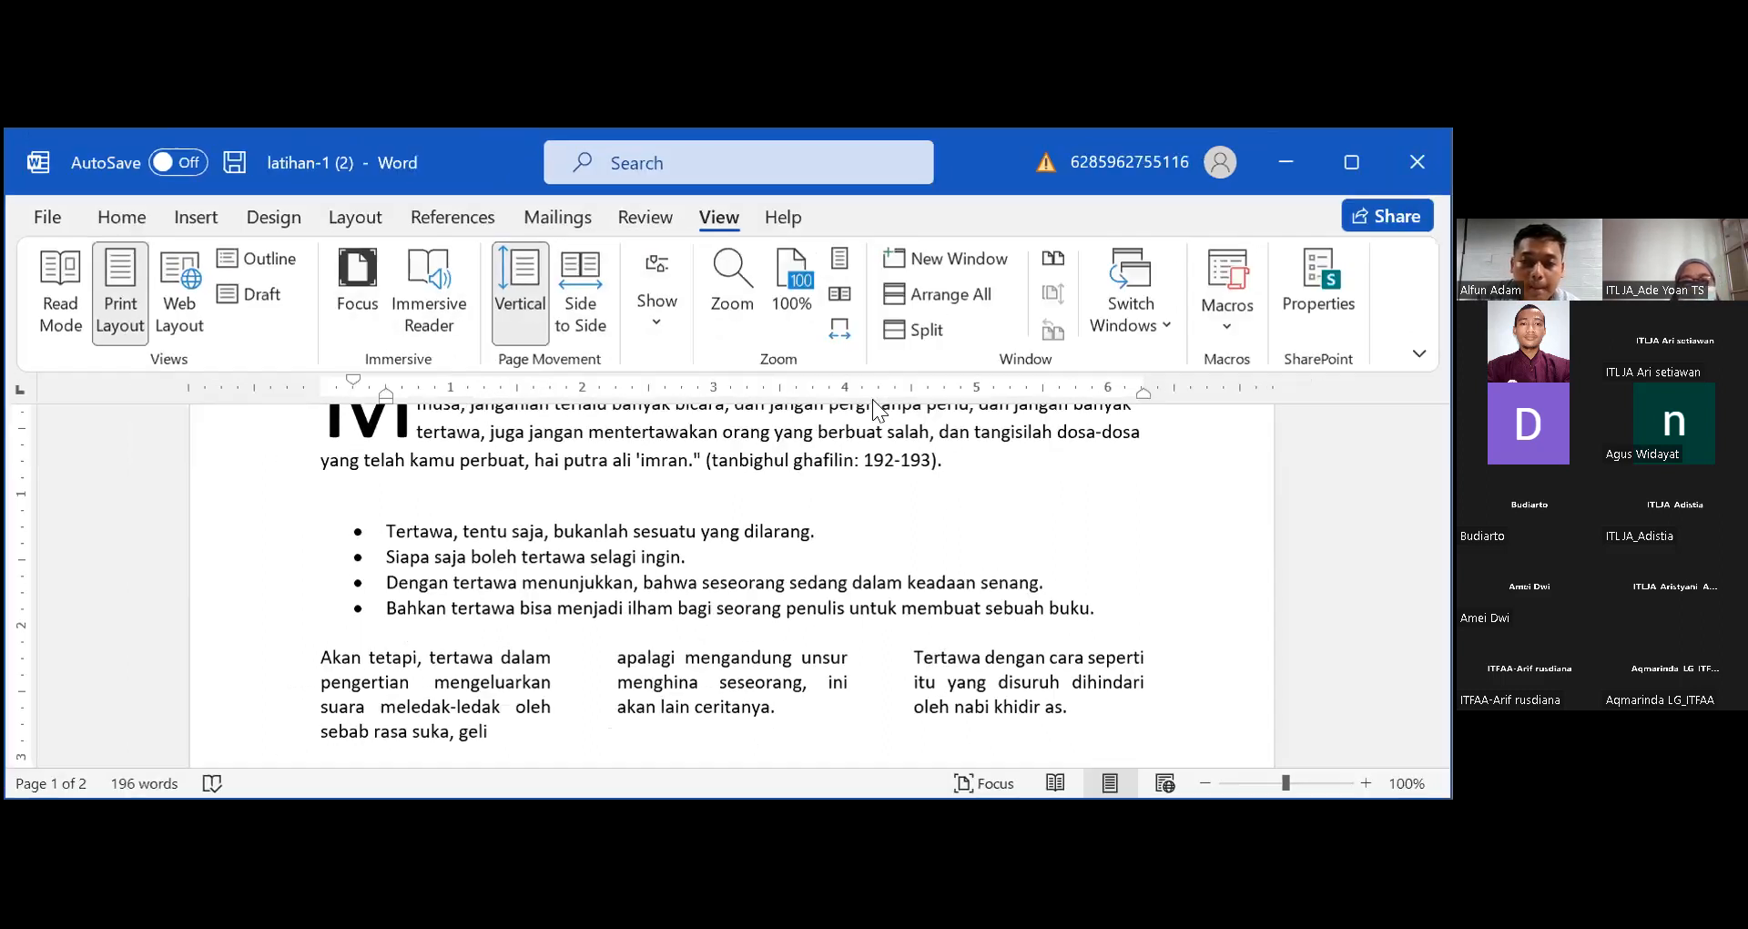
click(1351, 162)
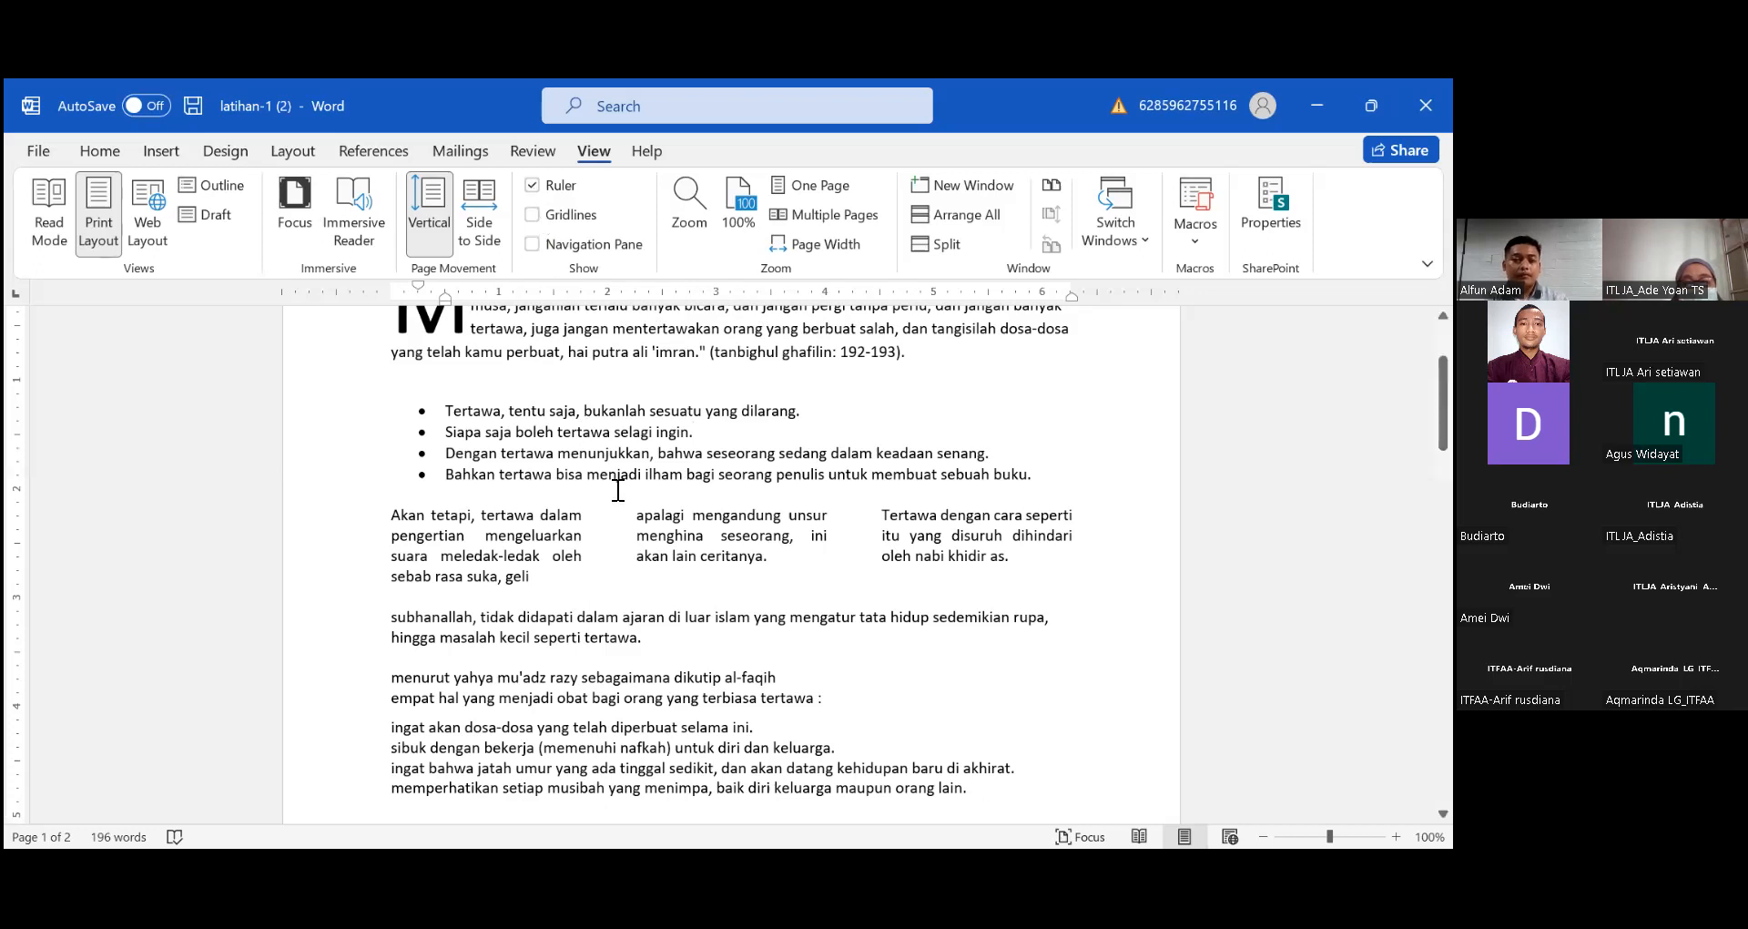
- Try showing the gridlines and the navigation pane, hiding each one again
click(535, 214)
click(535, 214)
click(533, 244)
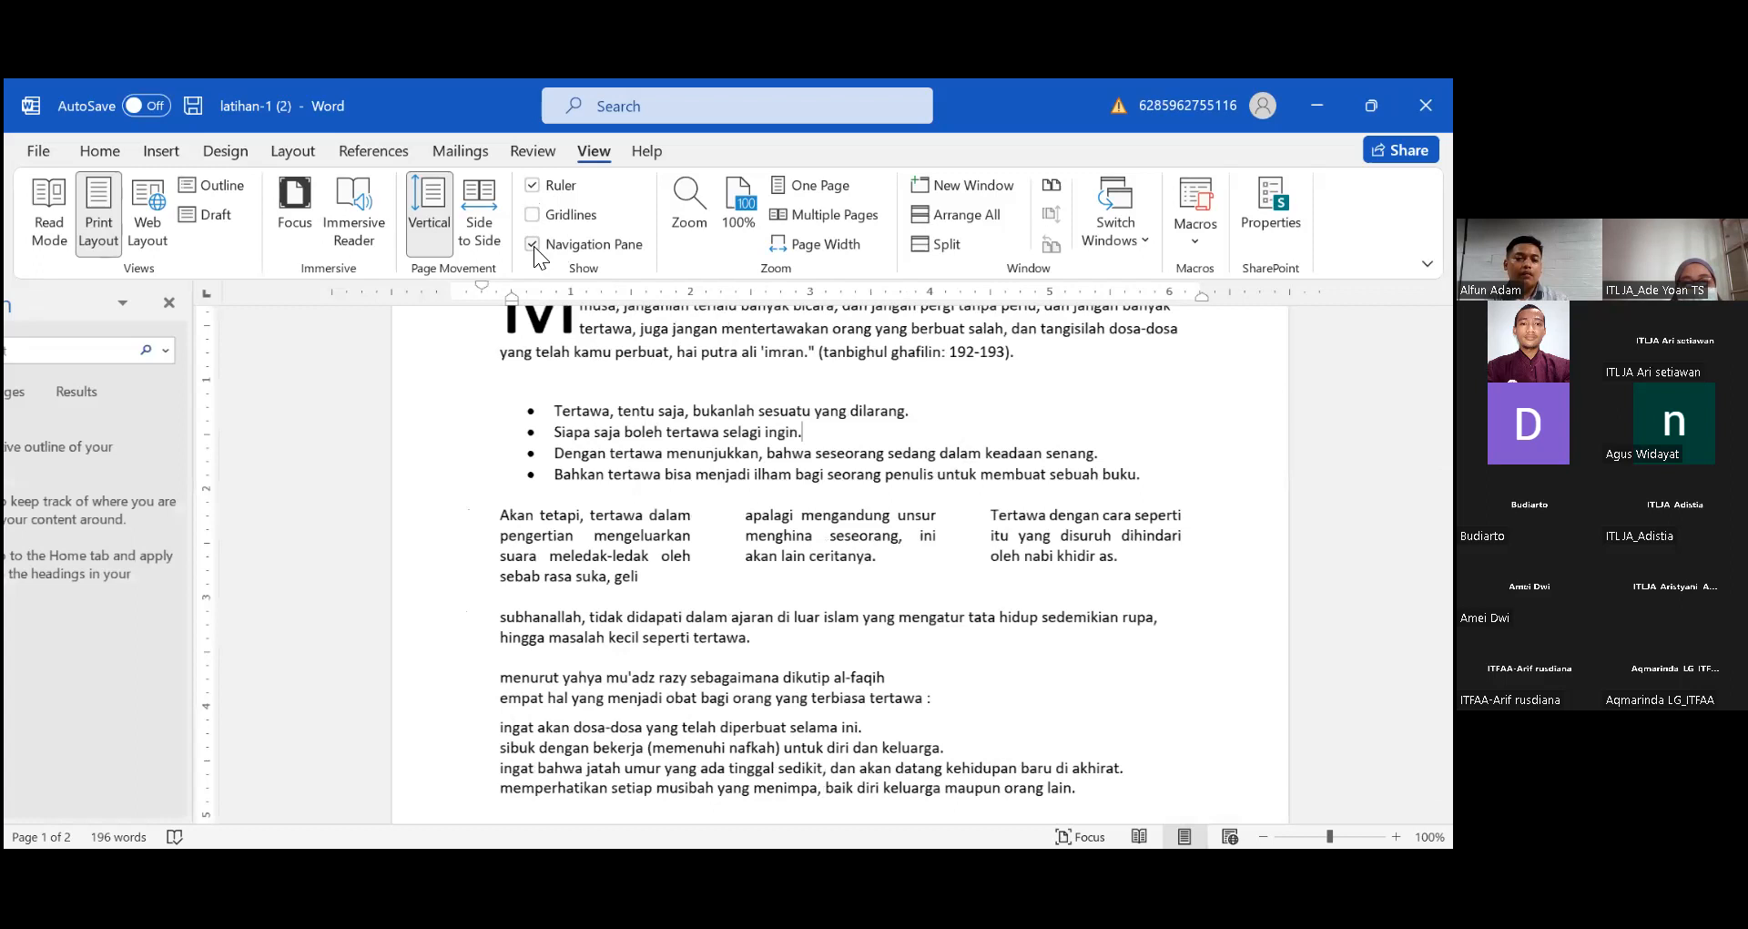
click(534, 244)
- Add a line between the columns of the three-column section that begins with "Akan tetapi"
drag(619, 516, 619, 551)
click(619, 516)
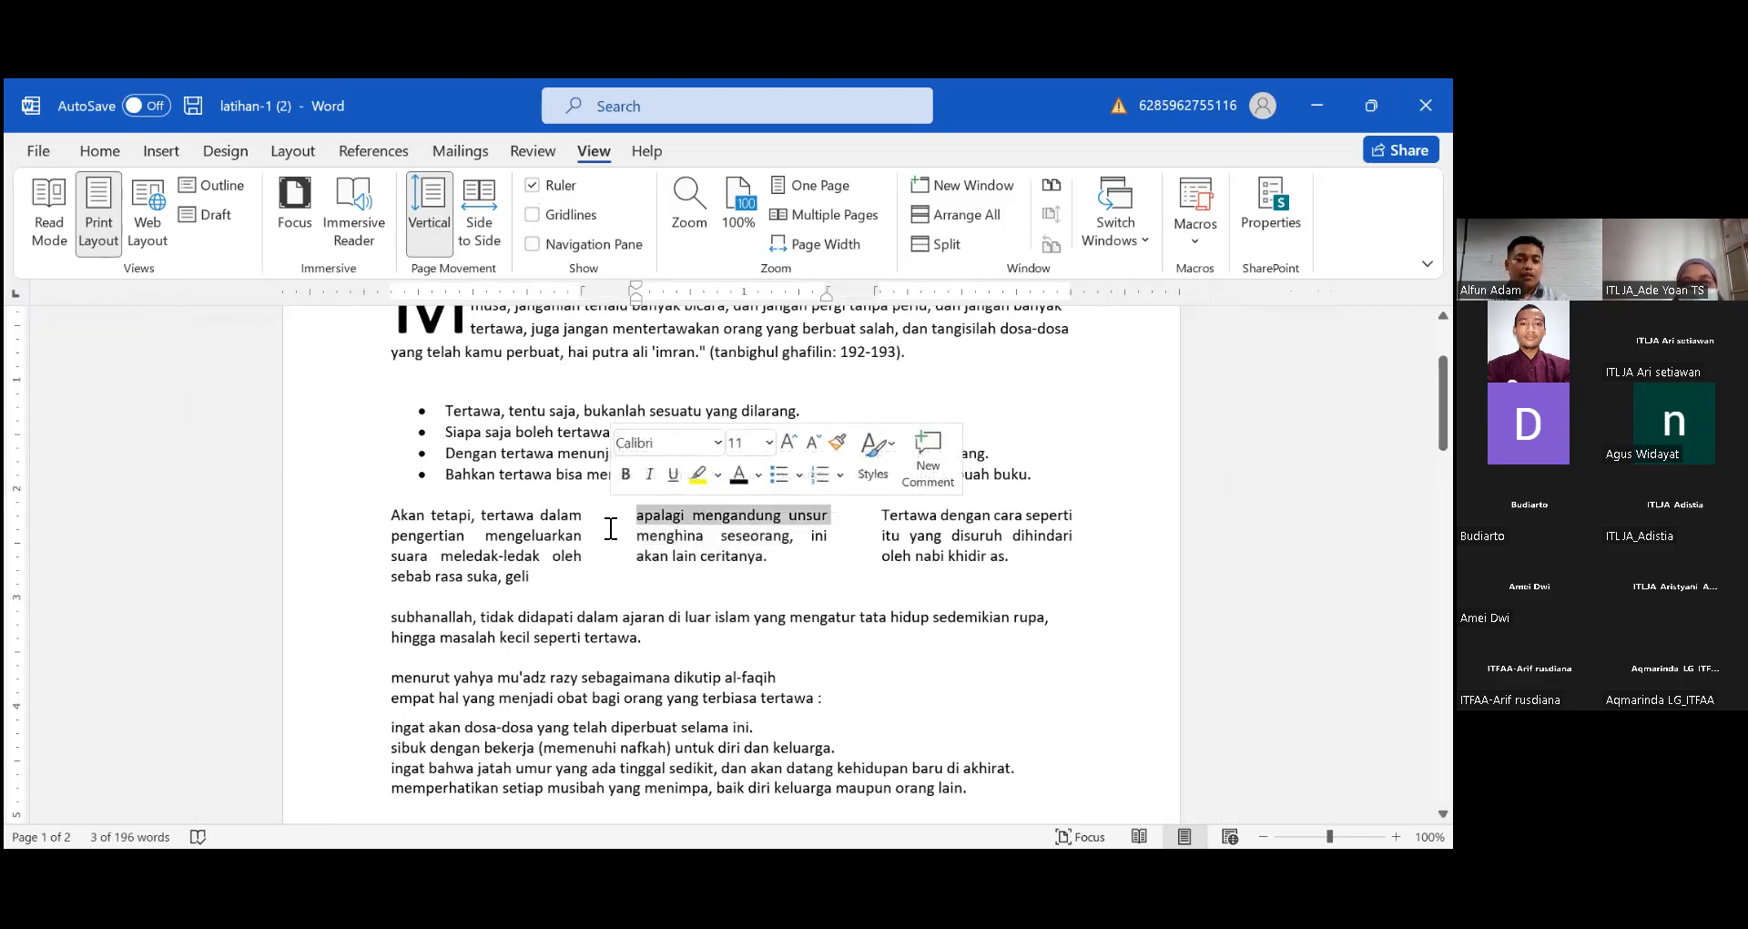
click(613, 534)
click(589, 554)
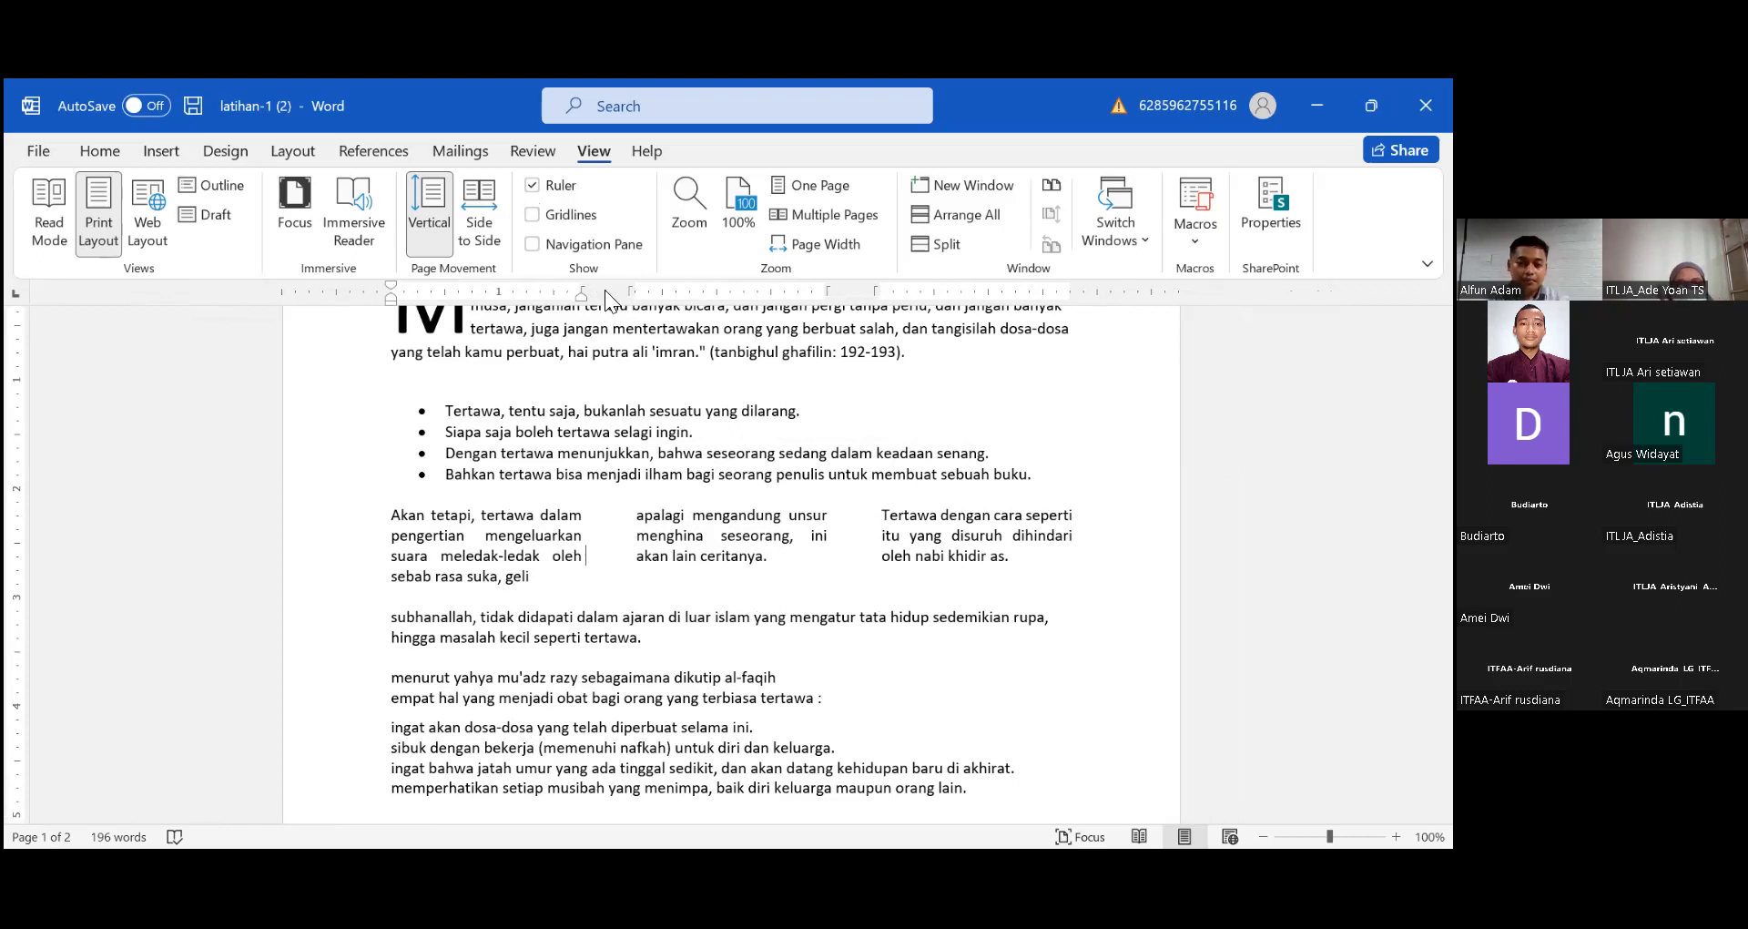
double_click(604, 289)
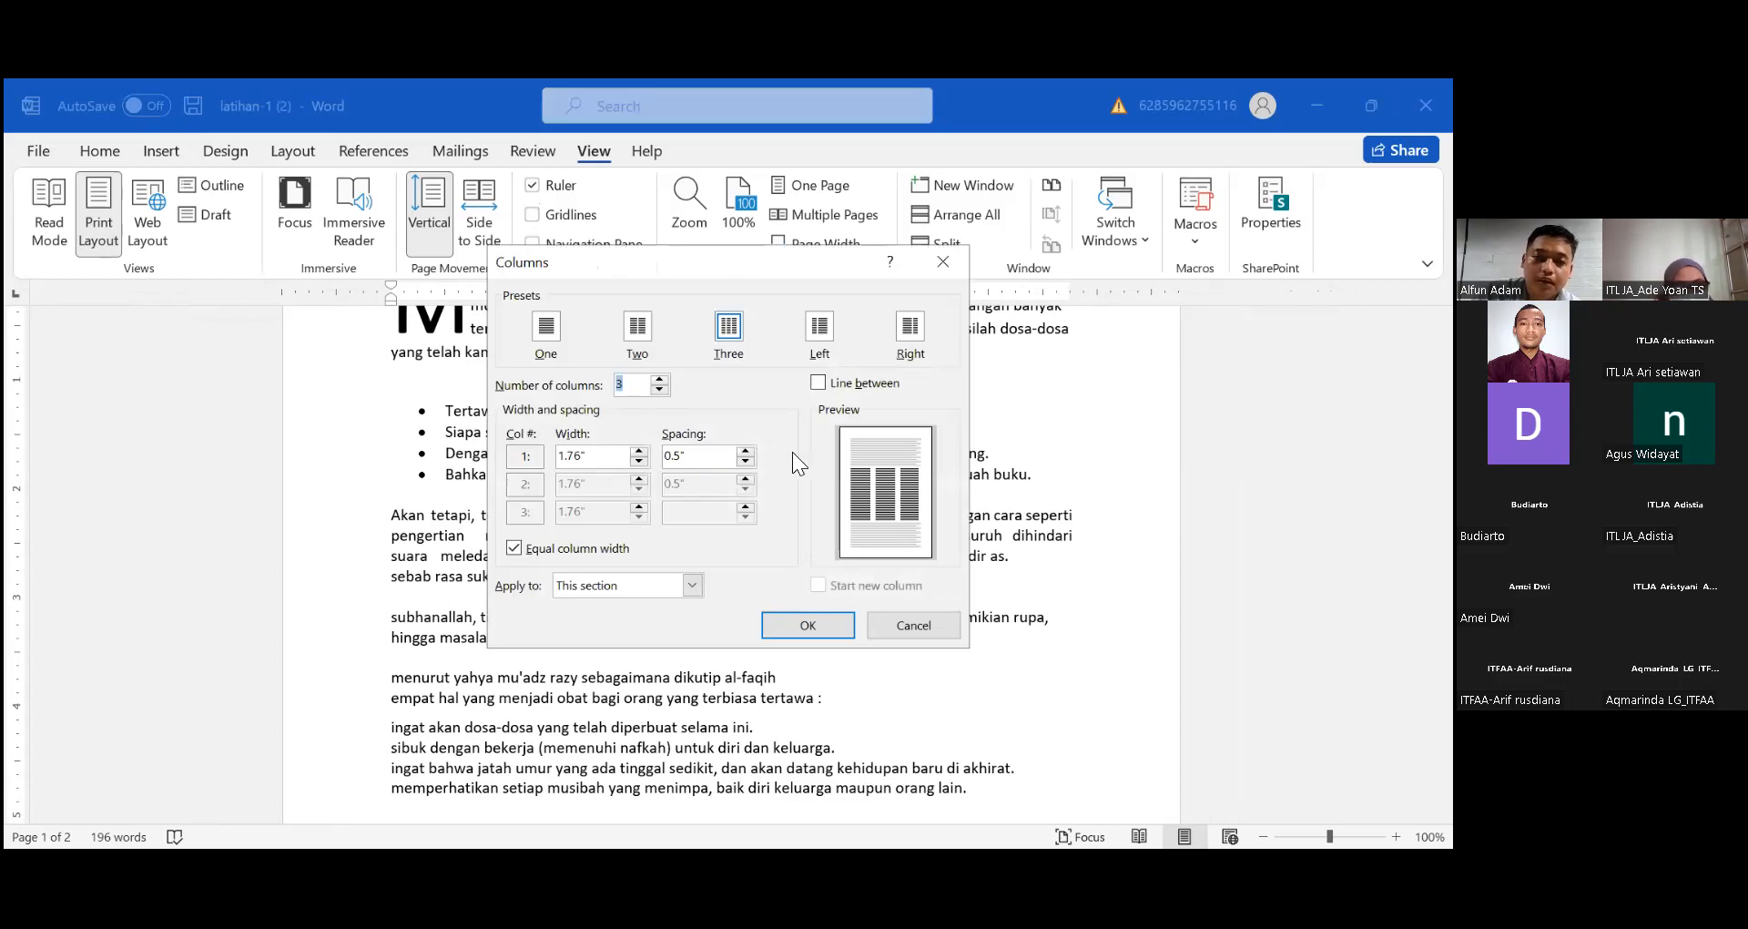
click(820, 383)
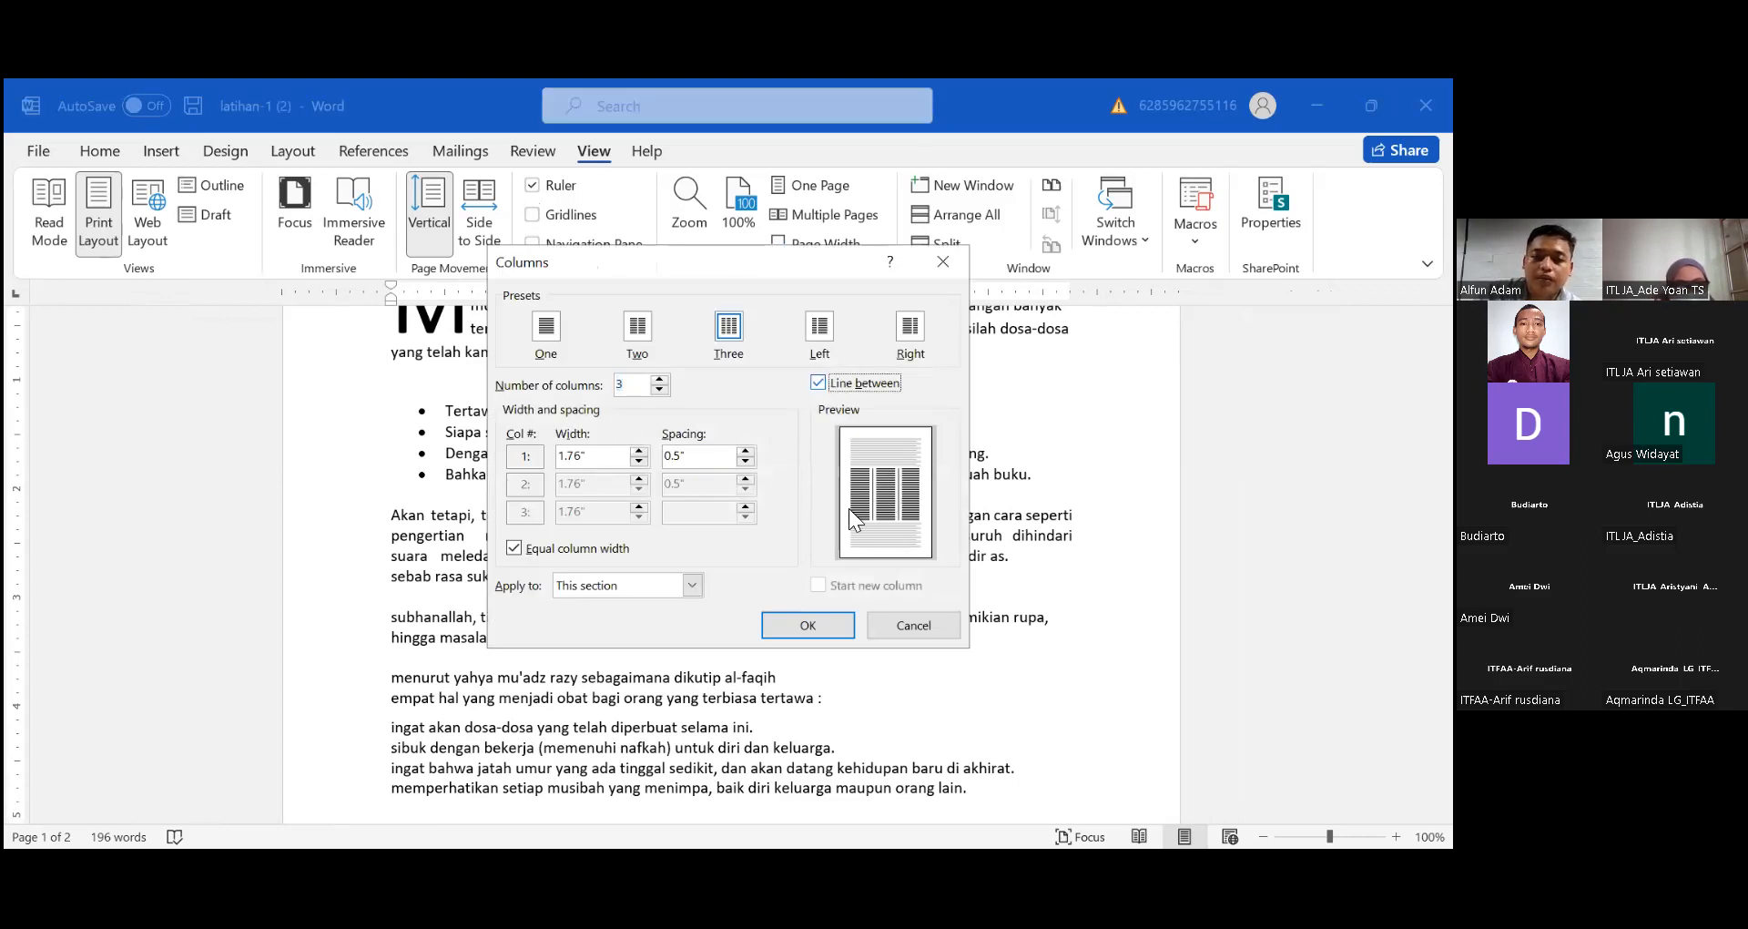
click(843, 619)
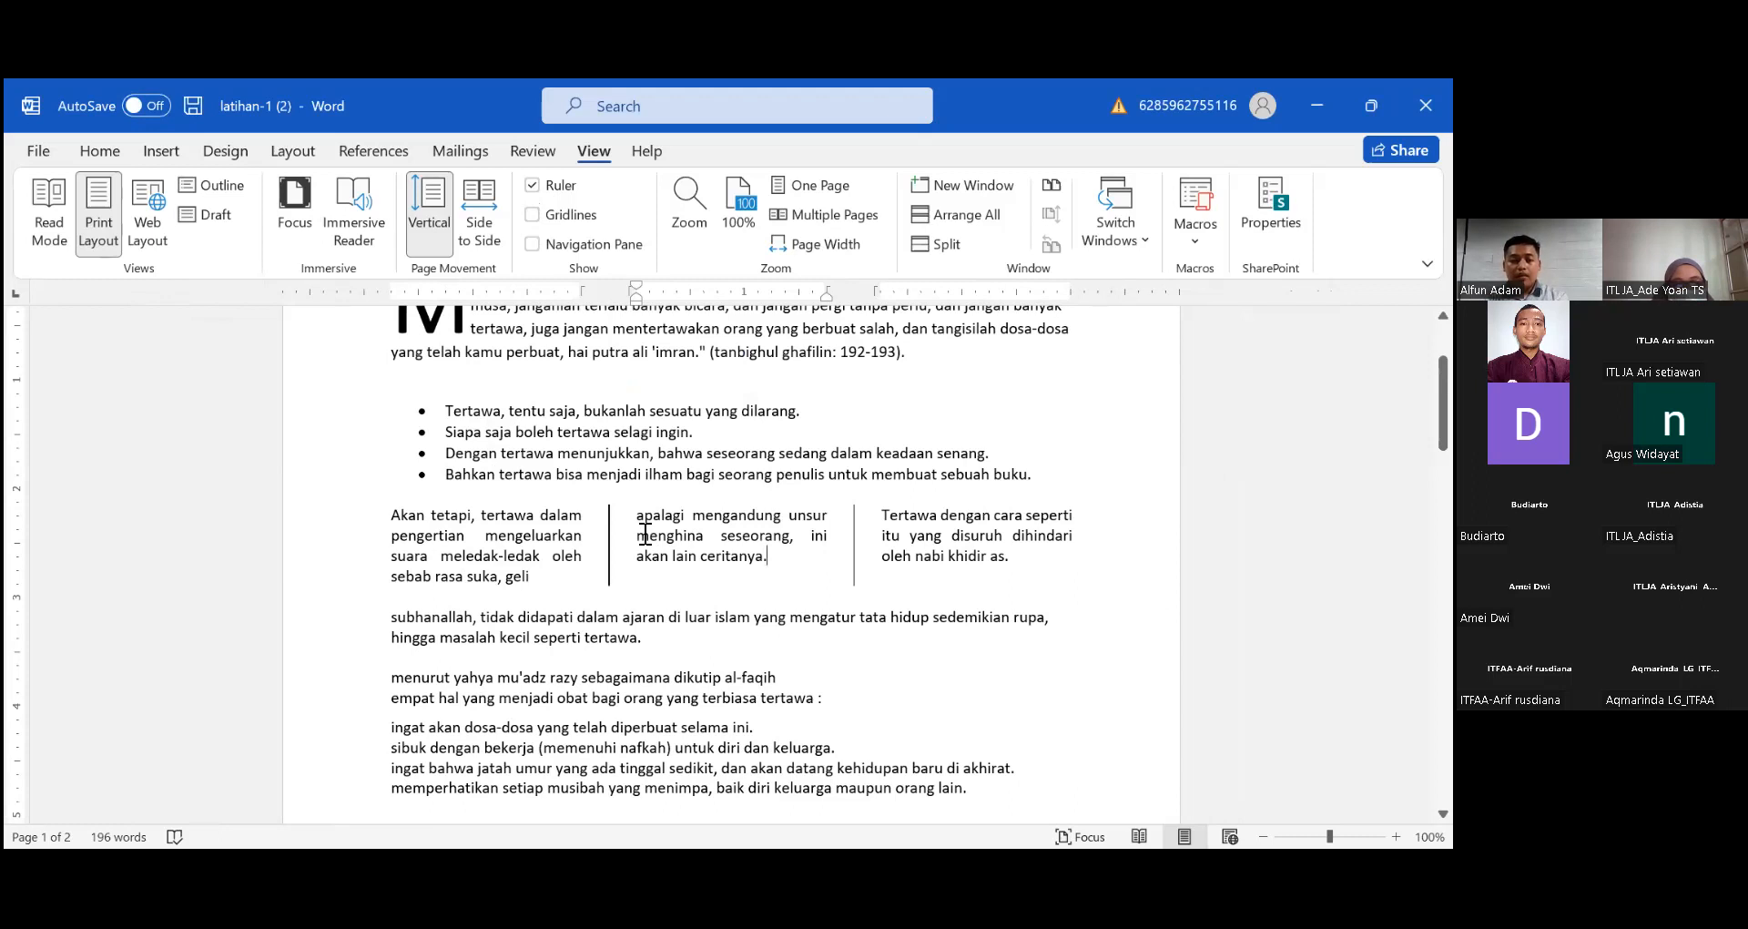
scroll(644, 532, down, 2)
scroll(645, 535, up, 2)
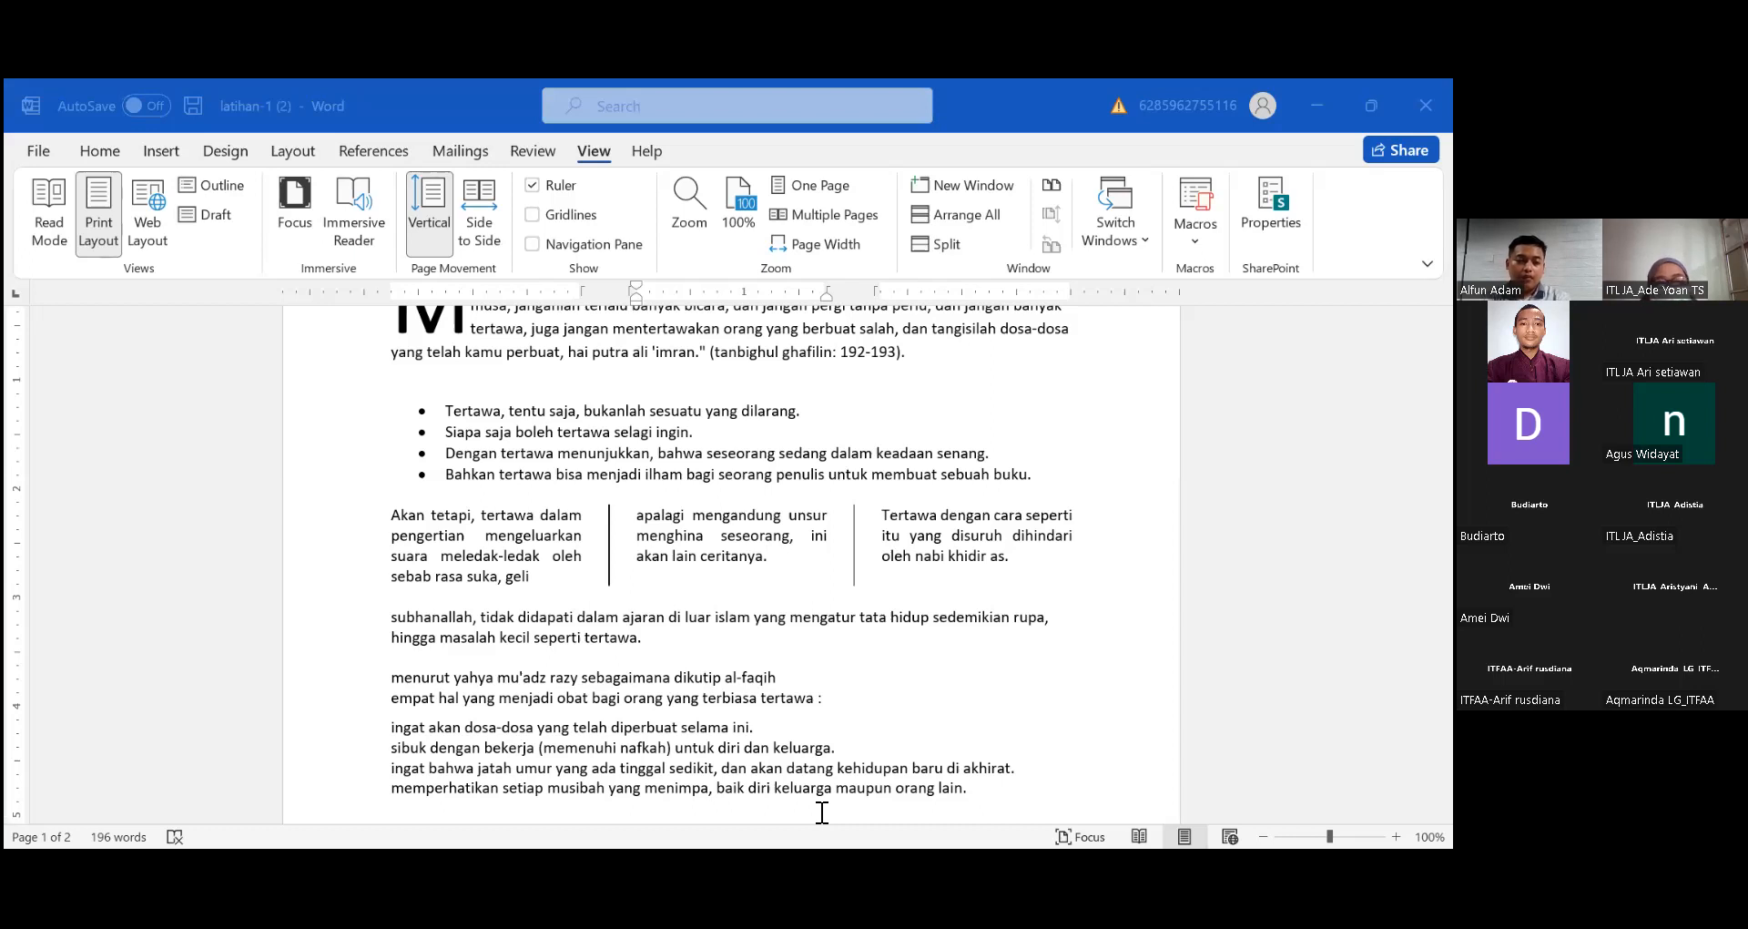
- Change the paragraph that begins with "subhanallah, tidak didapati" to sentence case
click(382, 616)
double_click(382, 616)
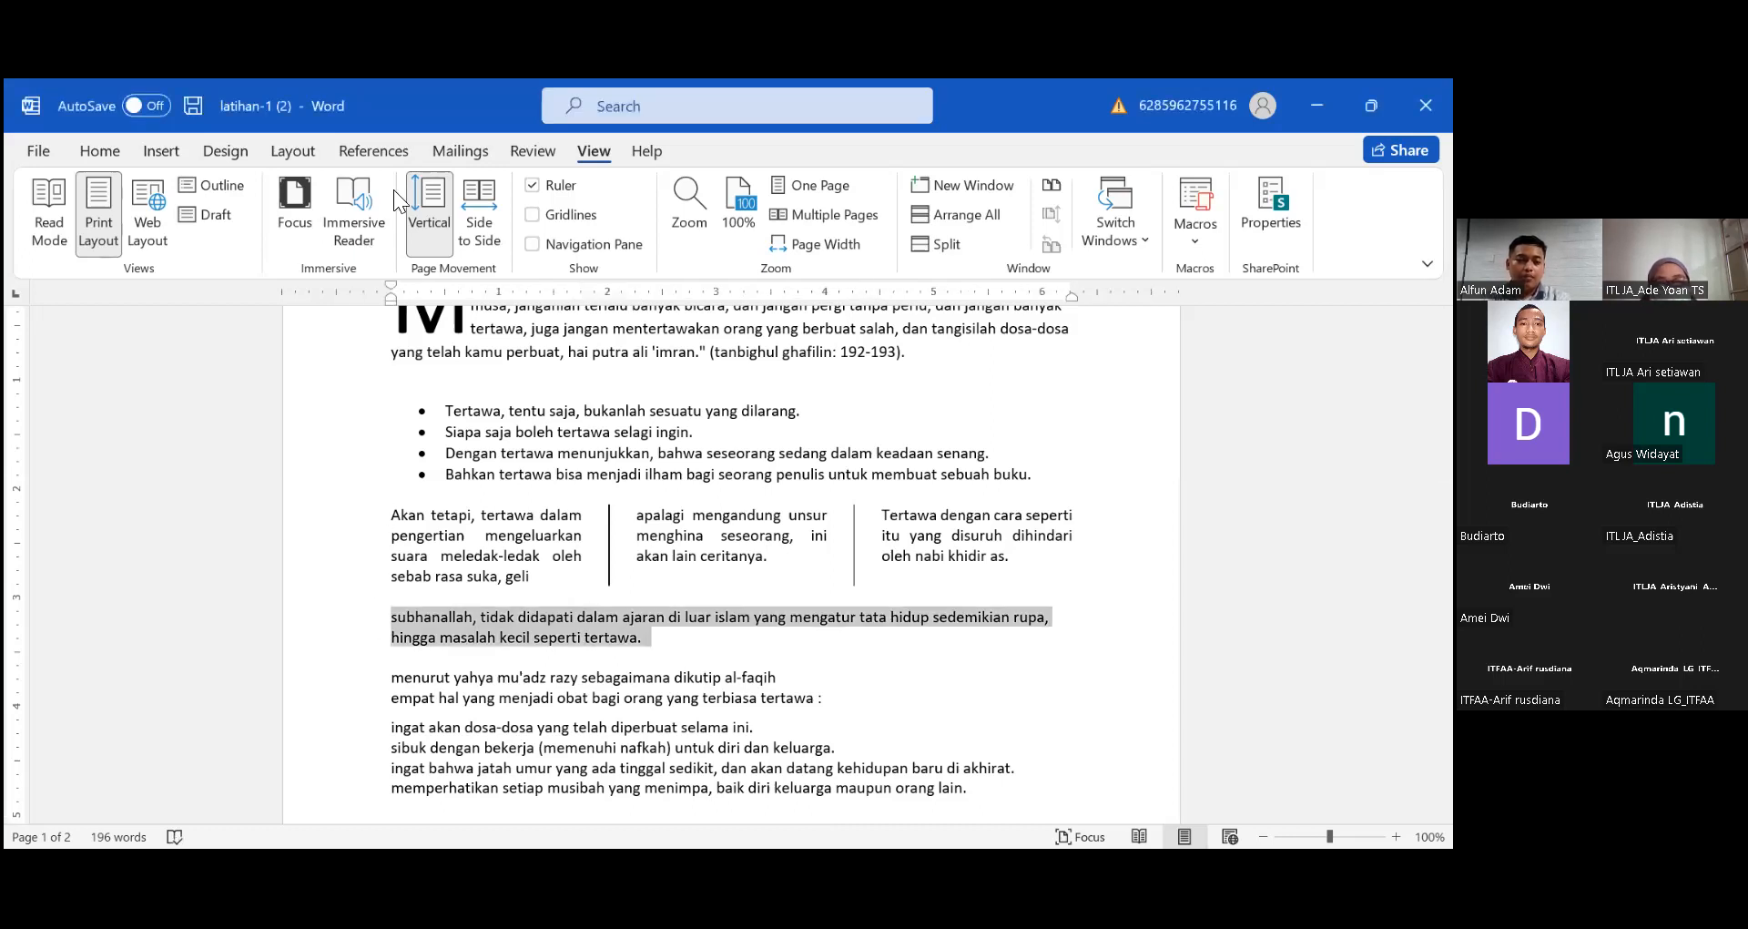
click(85, 153)
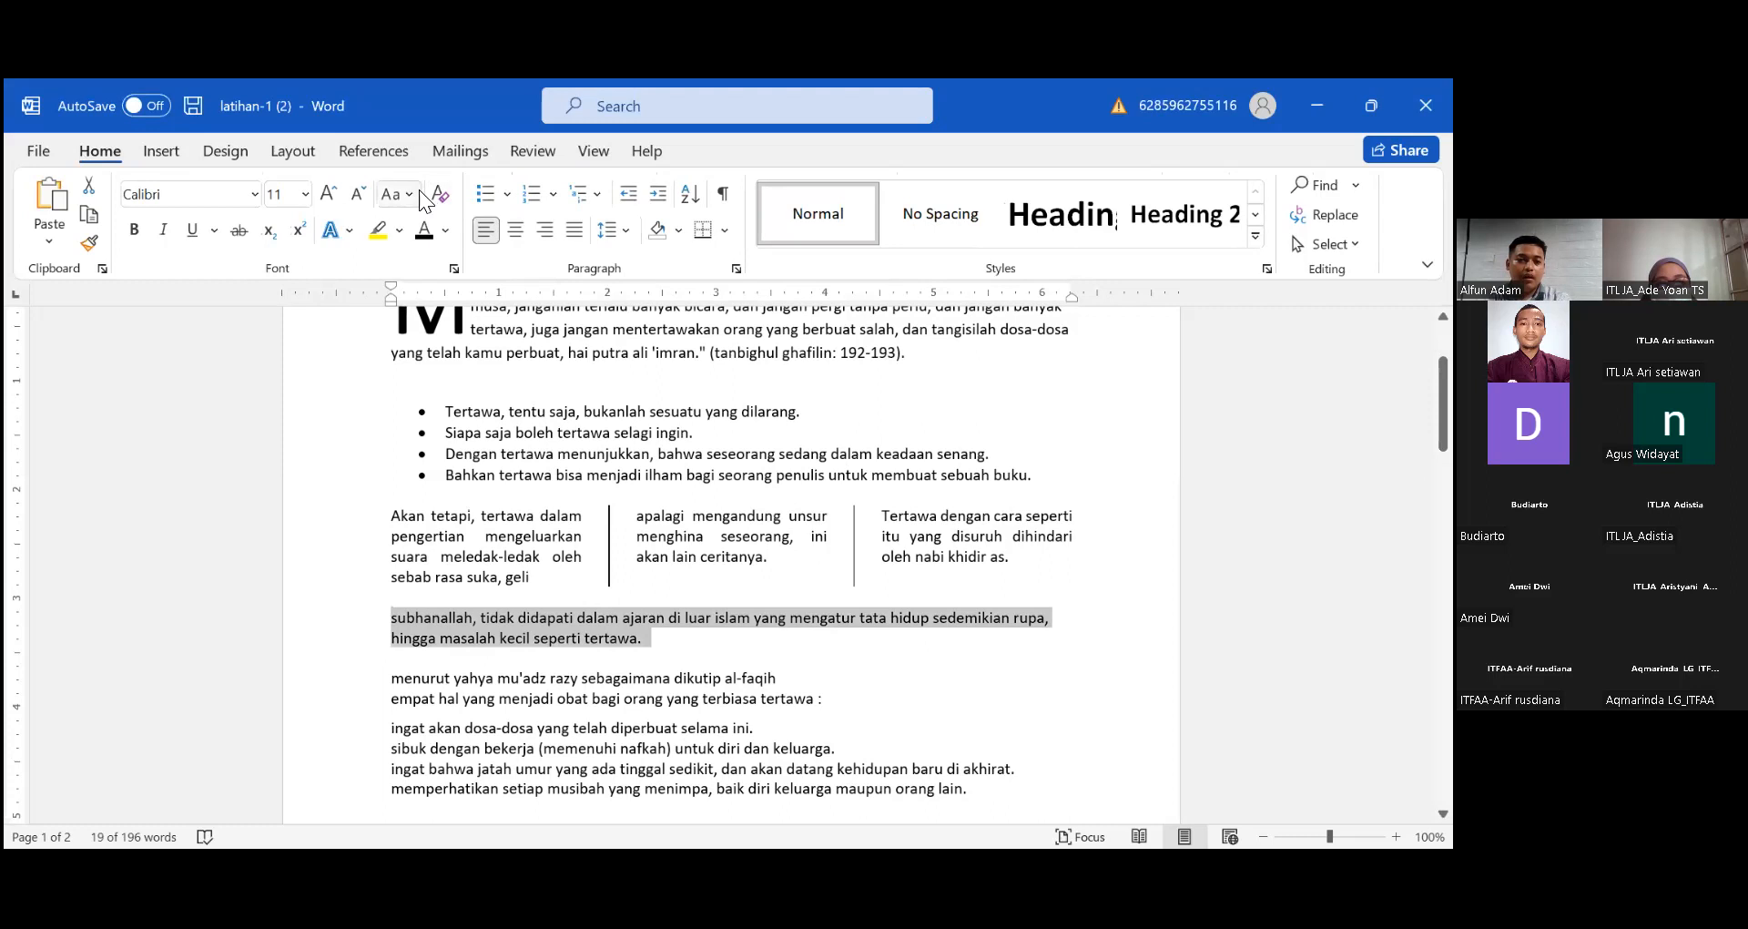
click(419, 199)
click(426, 232)
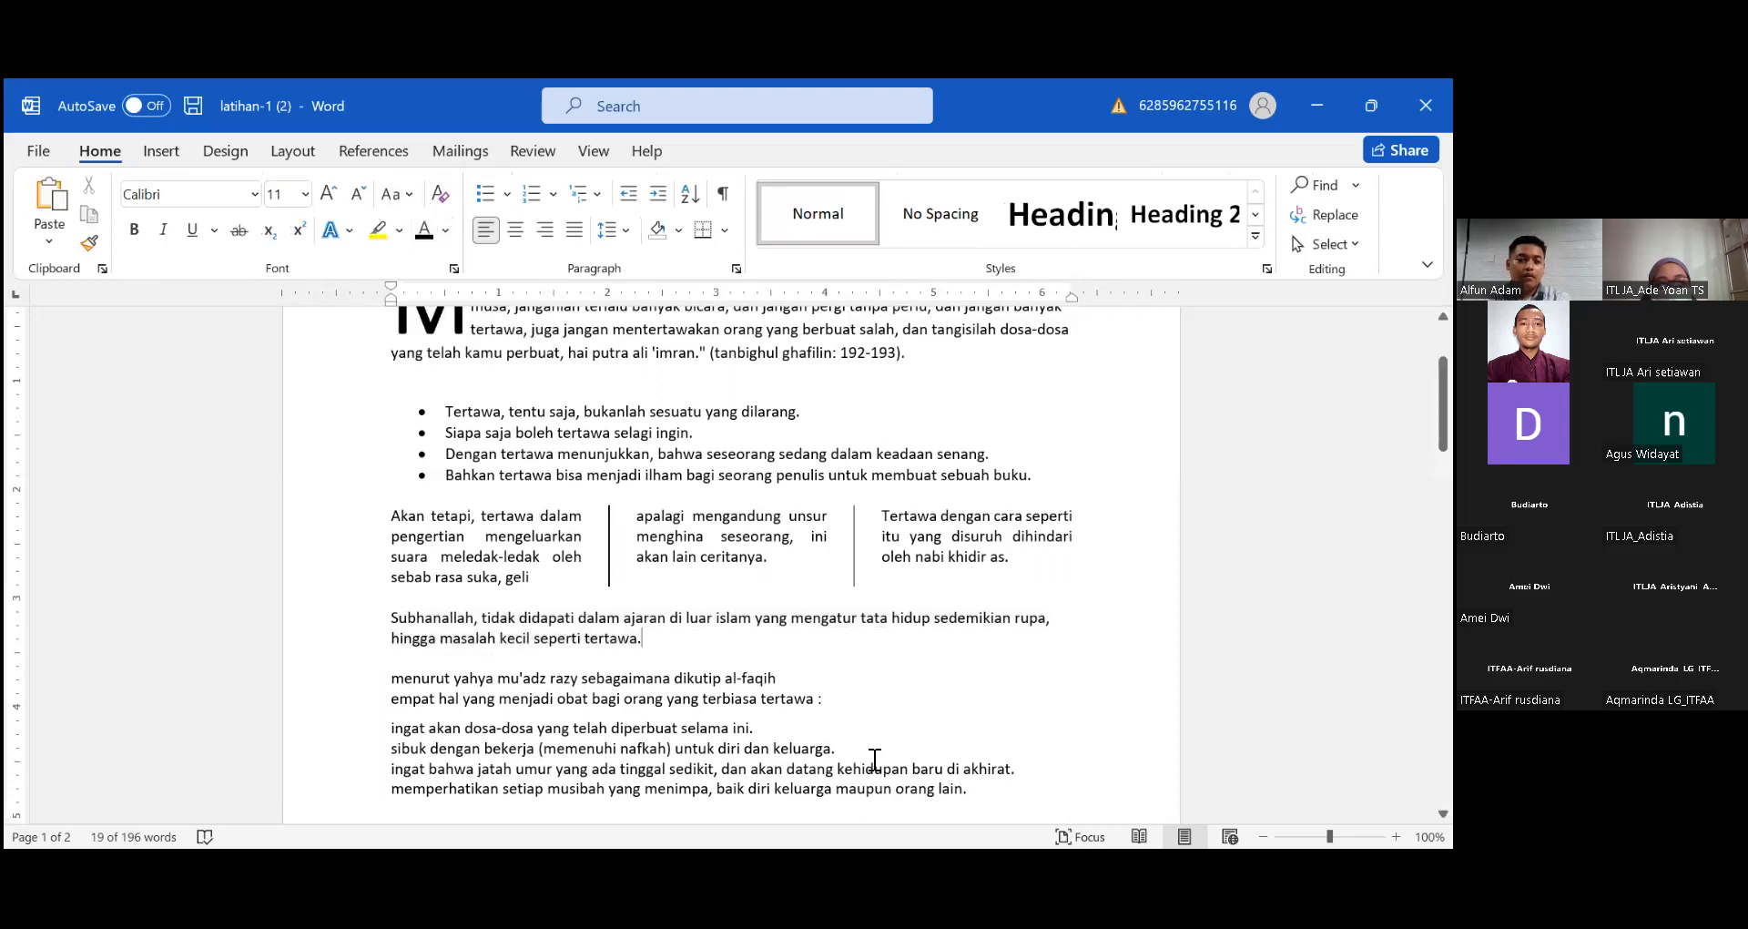
key(alt+Tab)
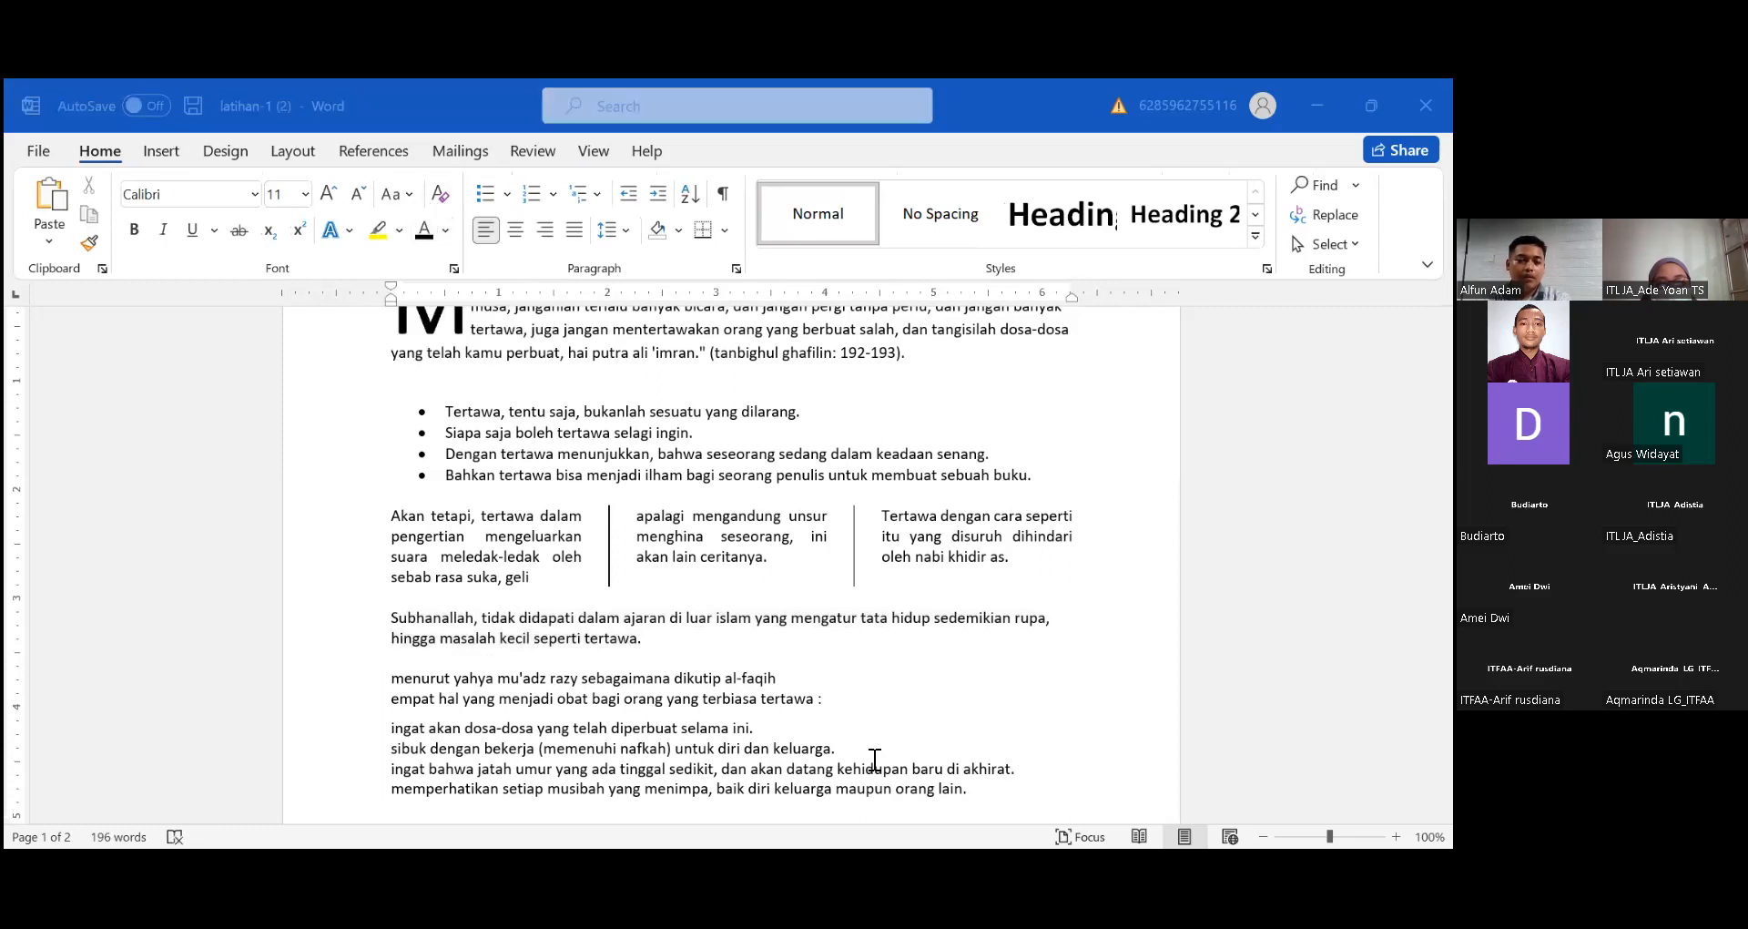
- Change the two lines that begin with "menurut" and "empat hal yang menjadi obat" to sentence case
drag(835, 701, 392, 676)
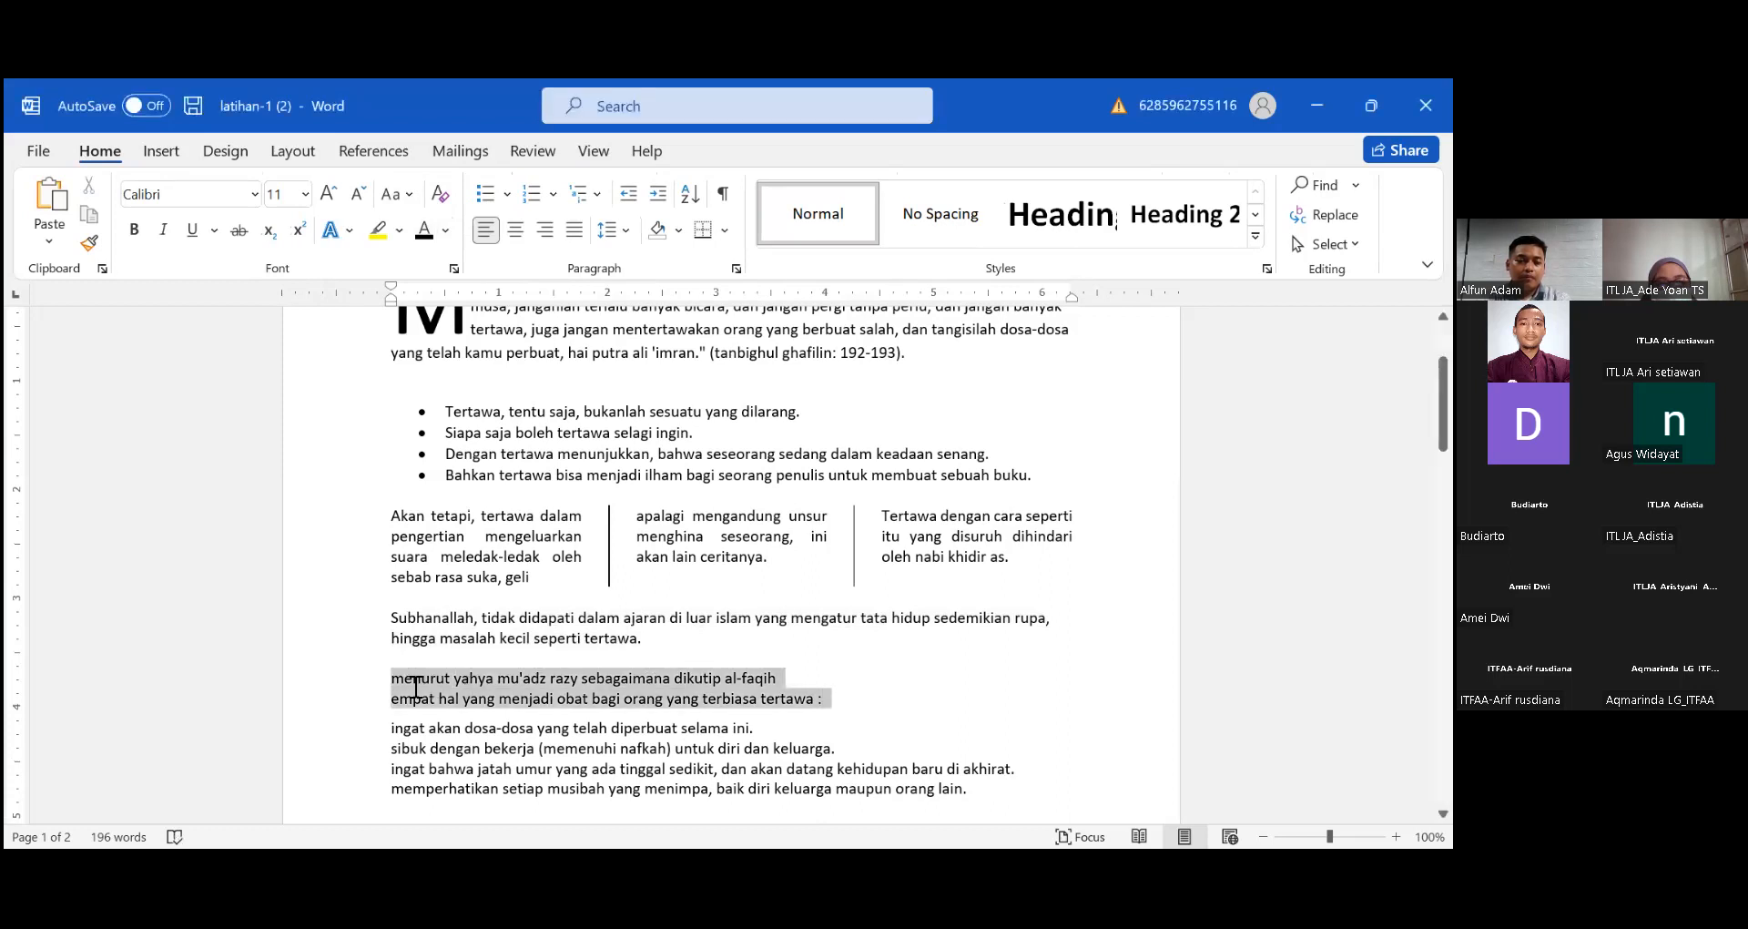
click(407, 214)
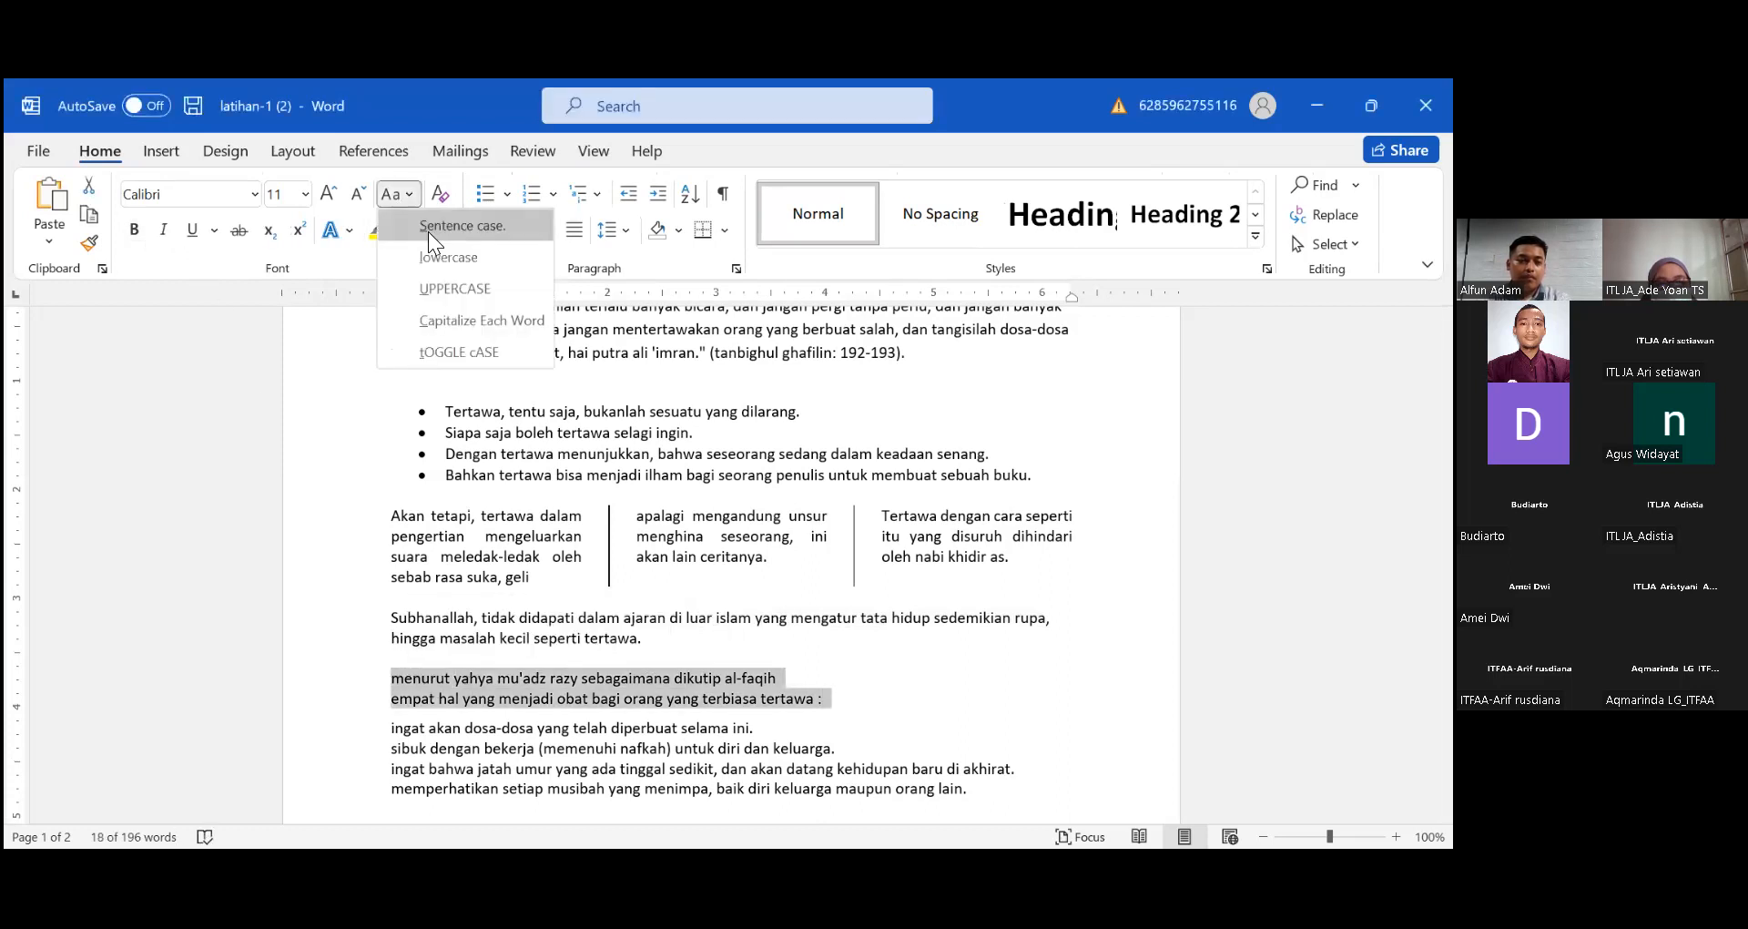
click(441, 224)
scroll(747, 674, down, 2)
click(745, 680)
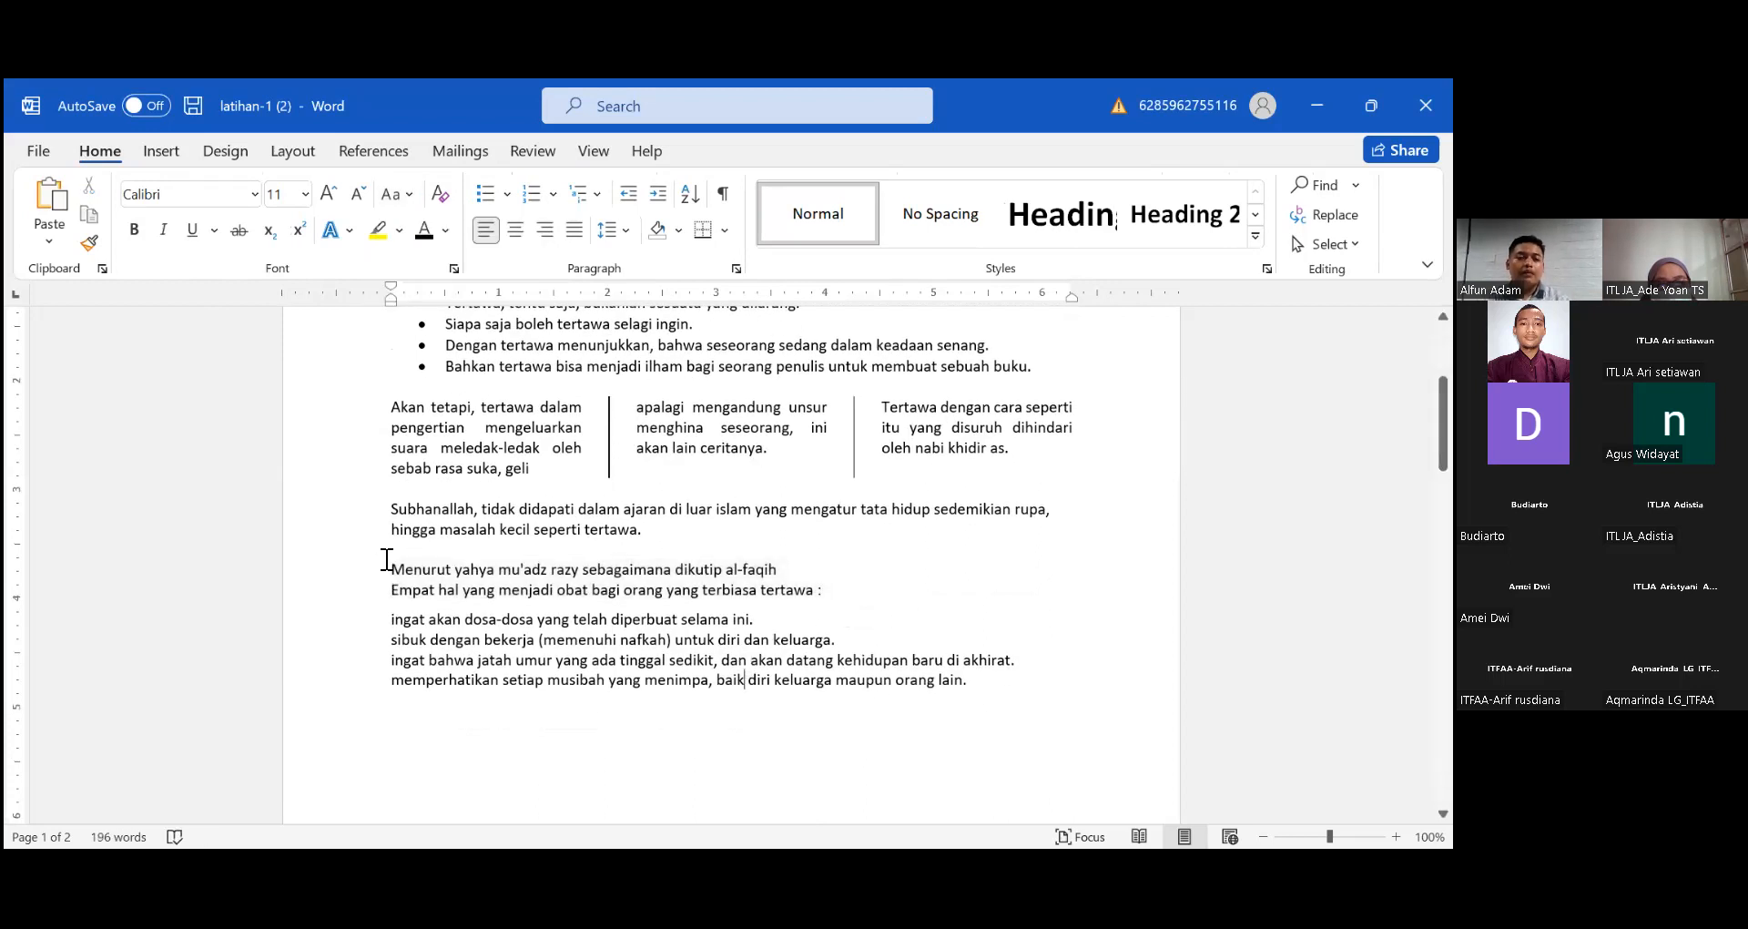
drag(392, 568, 417, 571)
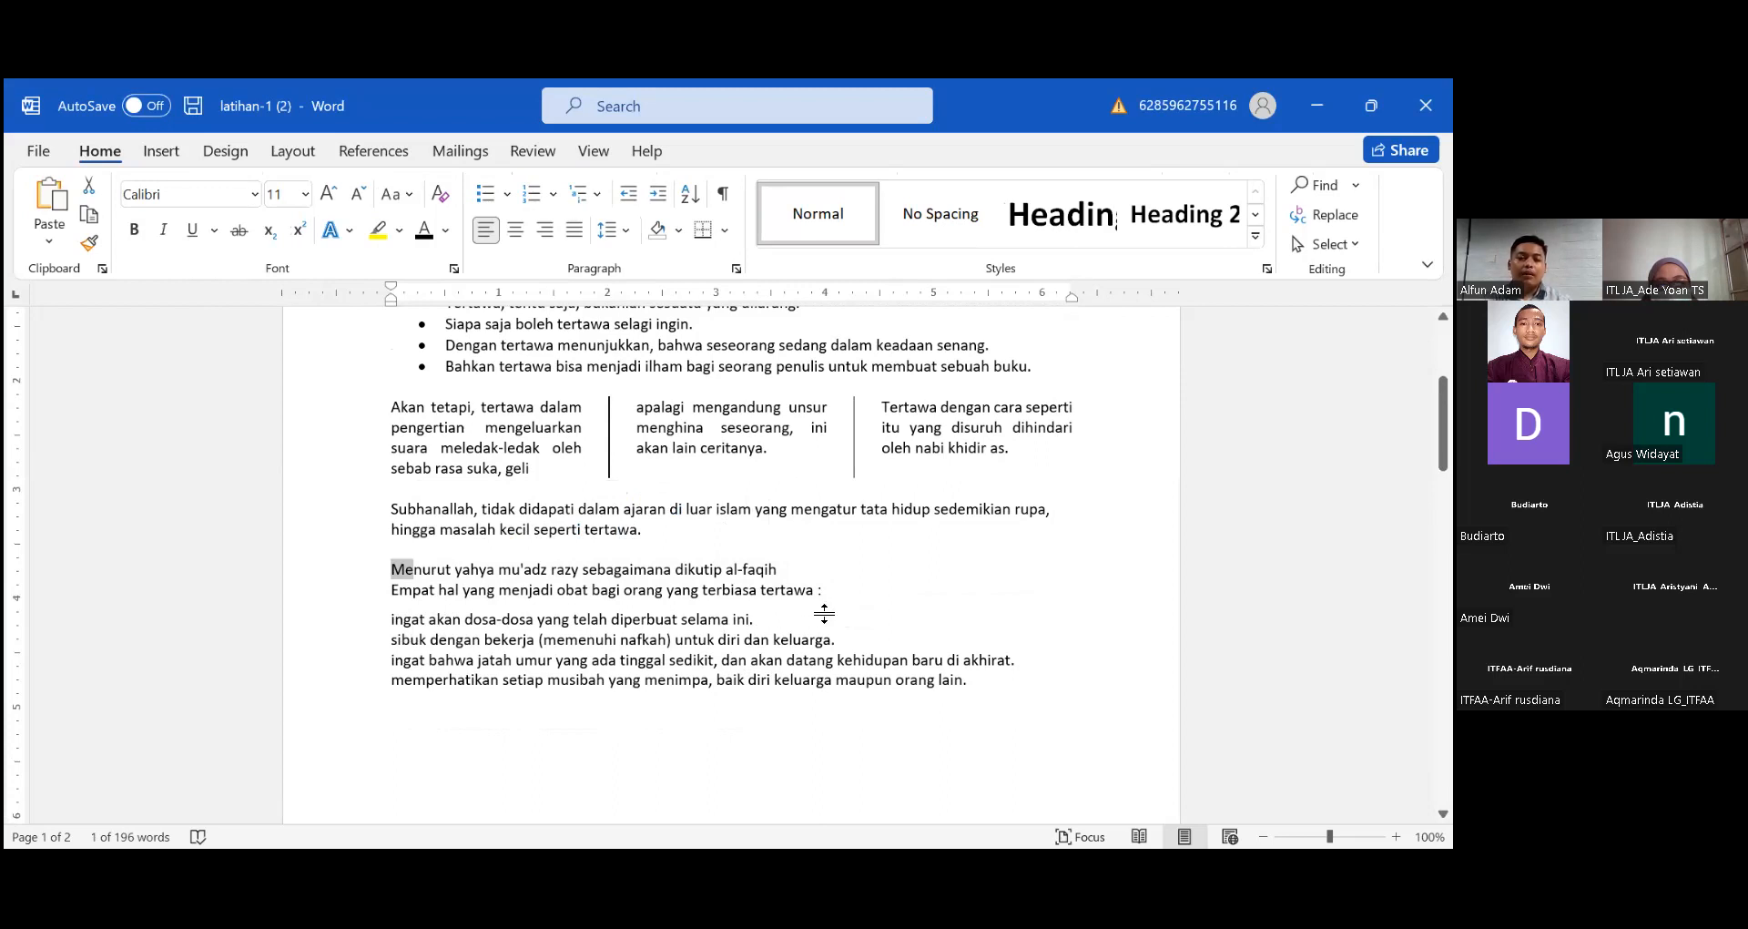
click(414, 640)
- Change the four lines from "ingat akan dosa-dosa" to "memperhatikan setiap musibah" to sentence case
drag(391, 621, 967, 705)
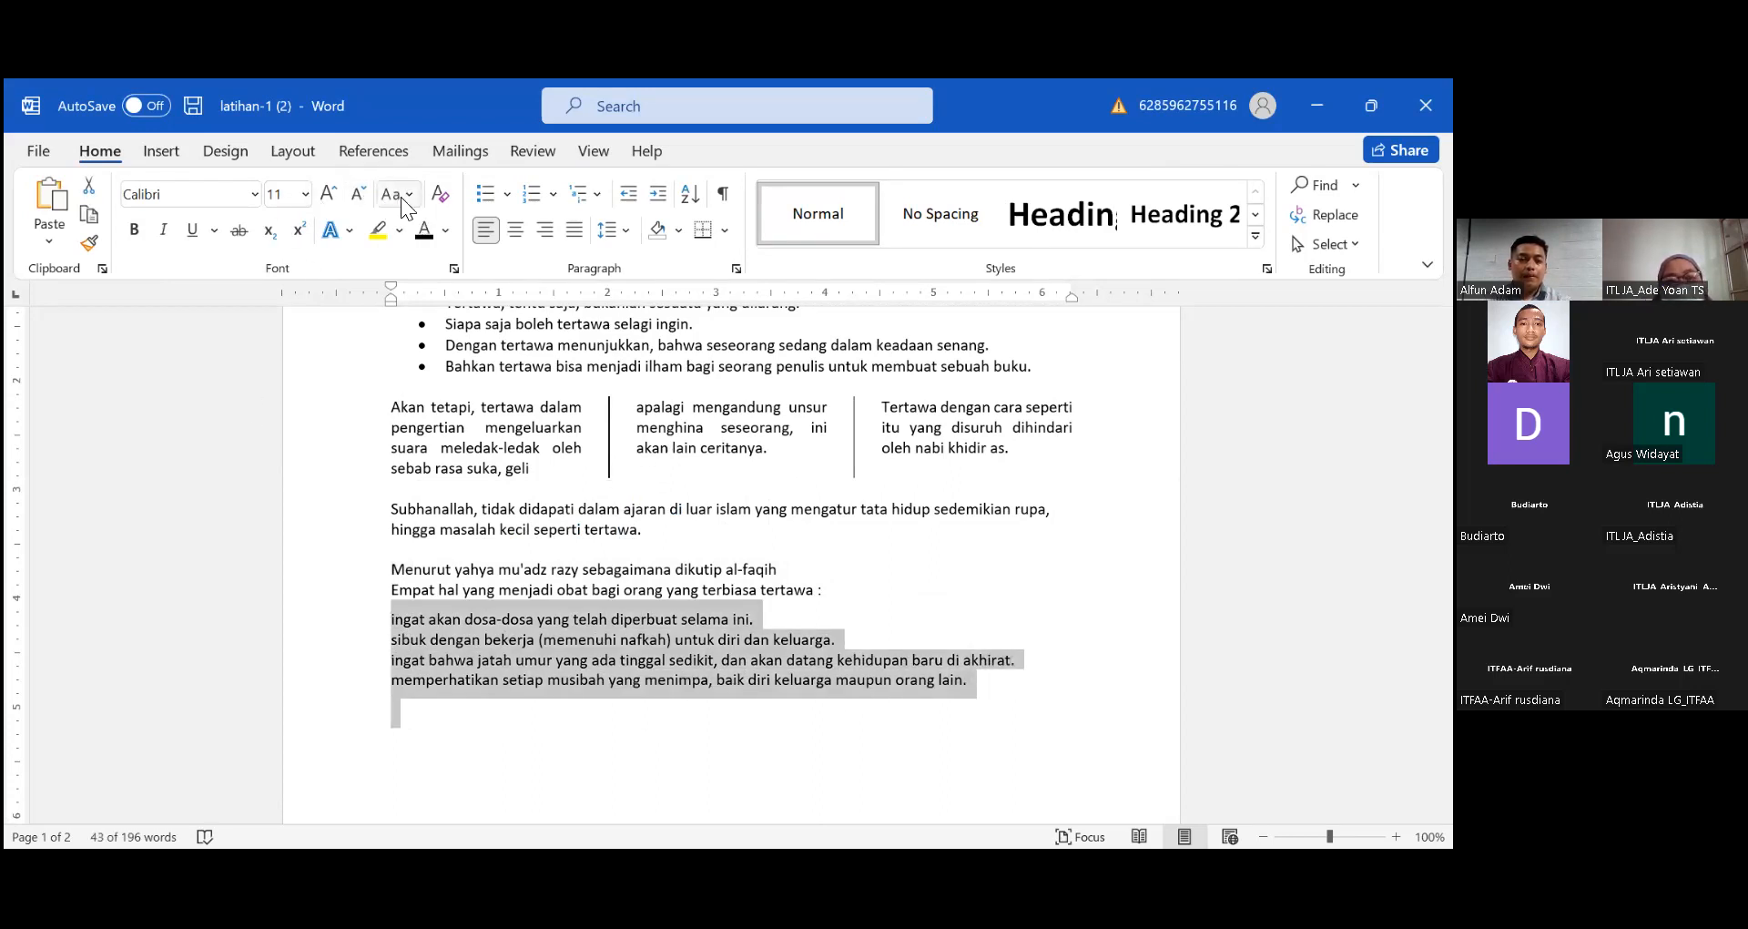
click(173, 155)
click(99, 151)
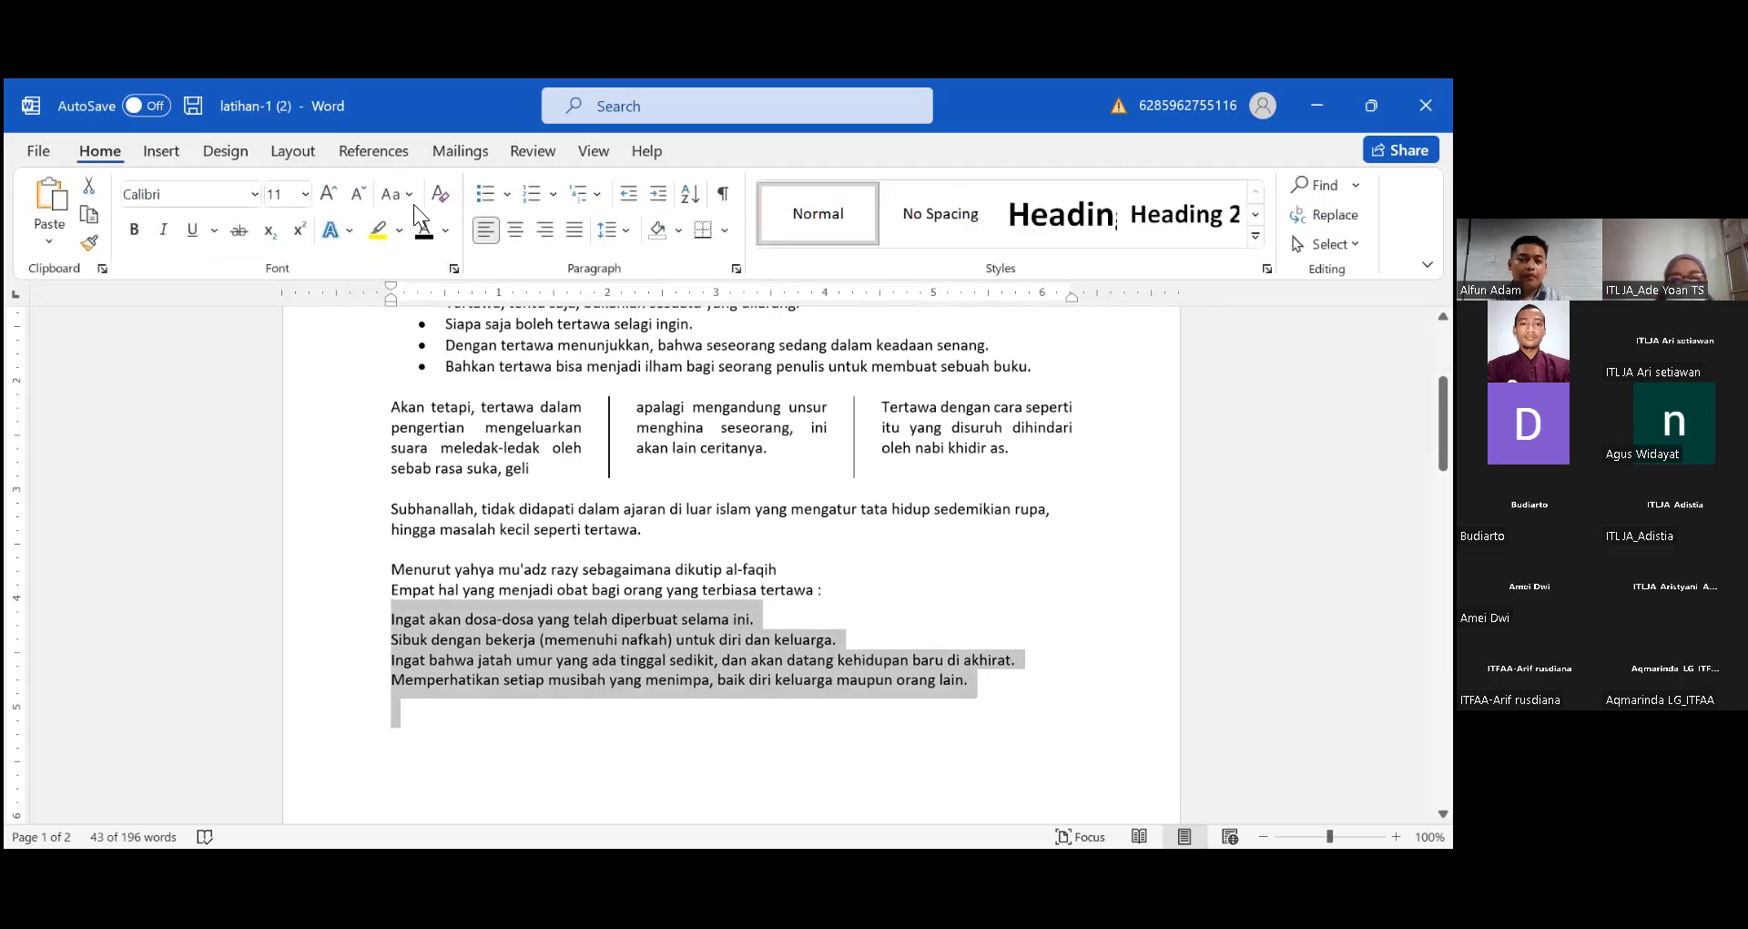
- Number the four lines from "Ingat akan dosa-dosa" to "Memperhatikan setiap musibah" in the 1. 2. 3. format
click(555, 198)
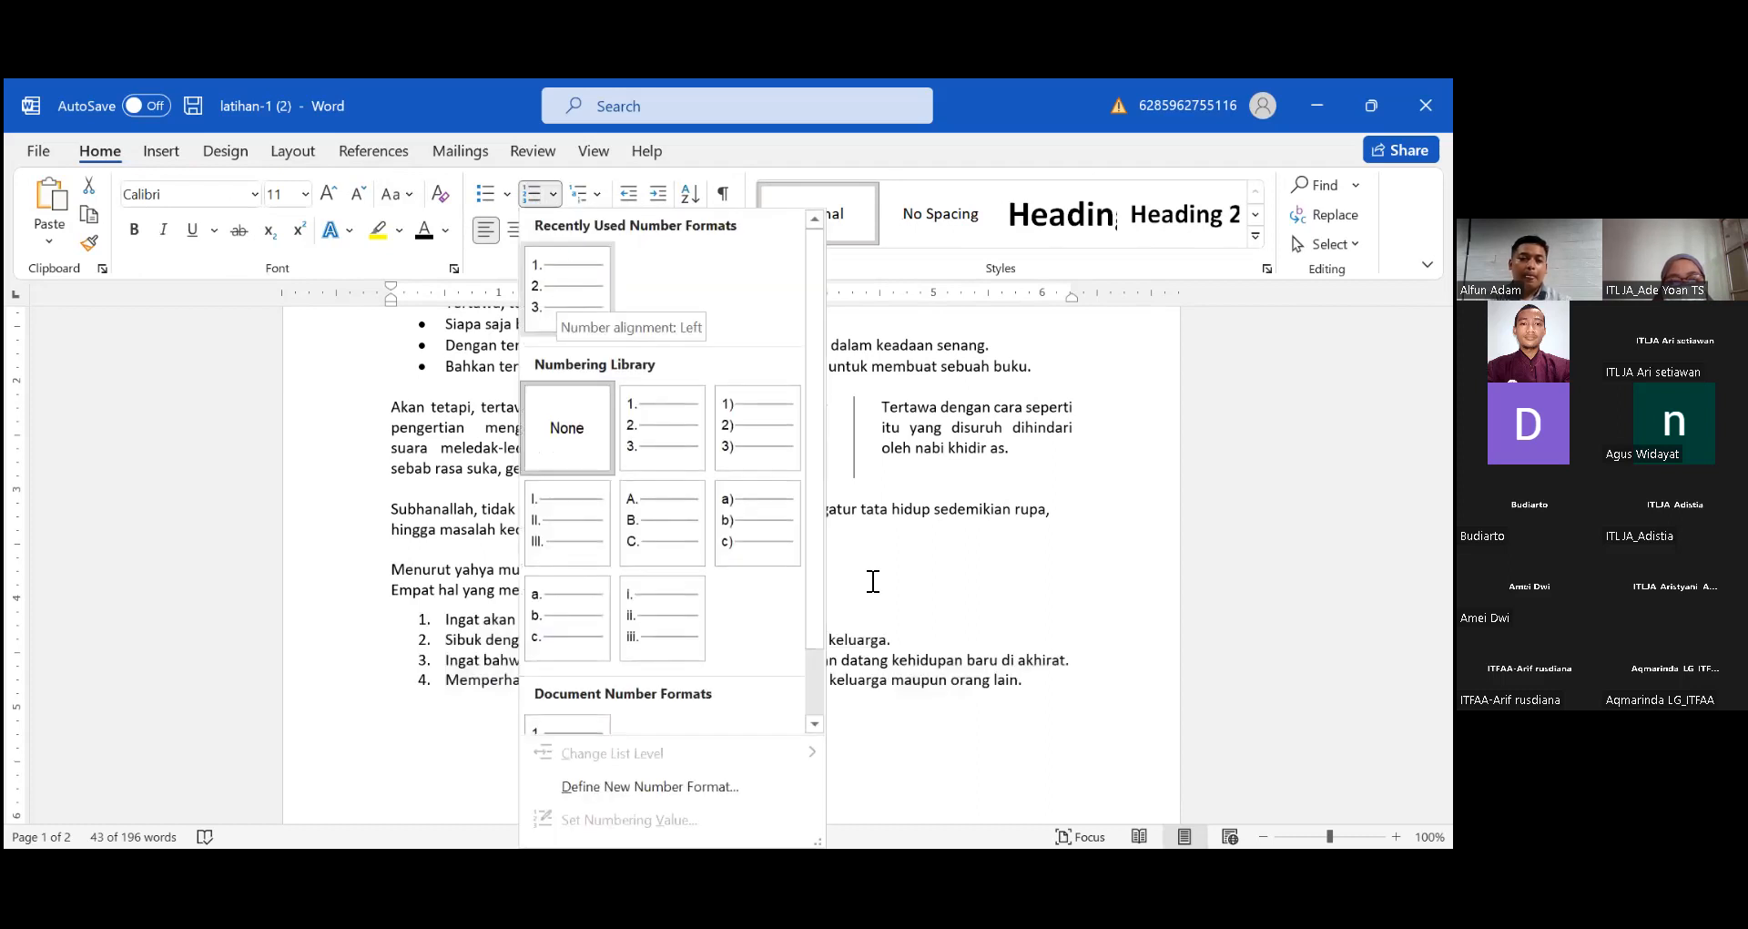
click(835, 630)
scroll(824, 628, up, 3)
scroll(824, 628, down, 1)
scroll(824, 628, up, 3)
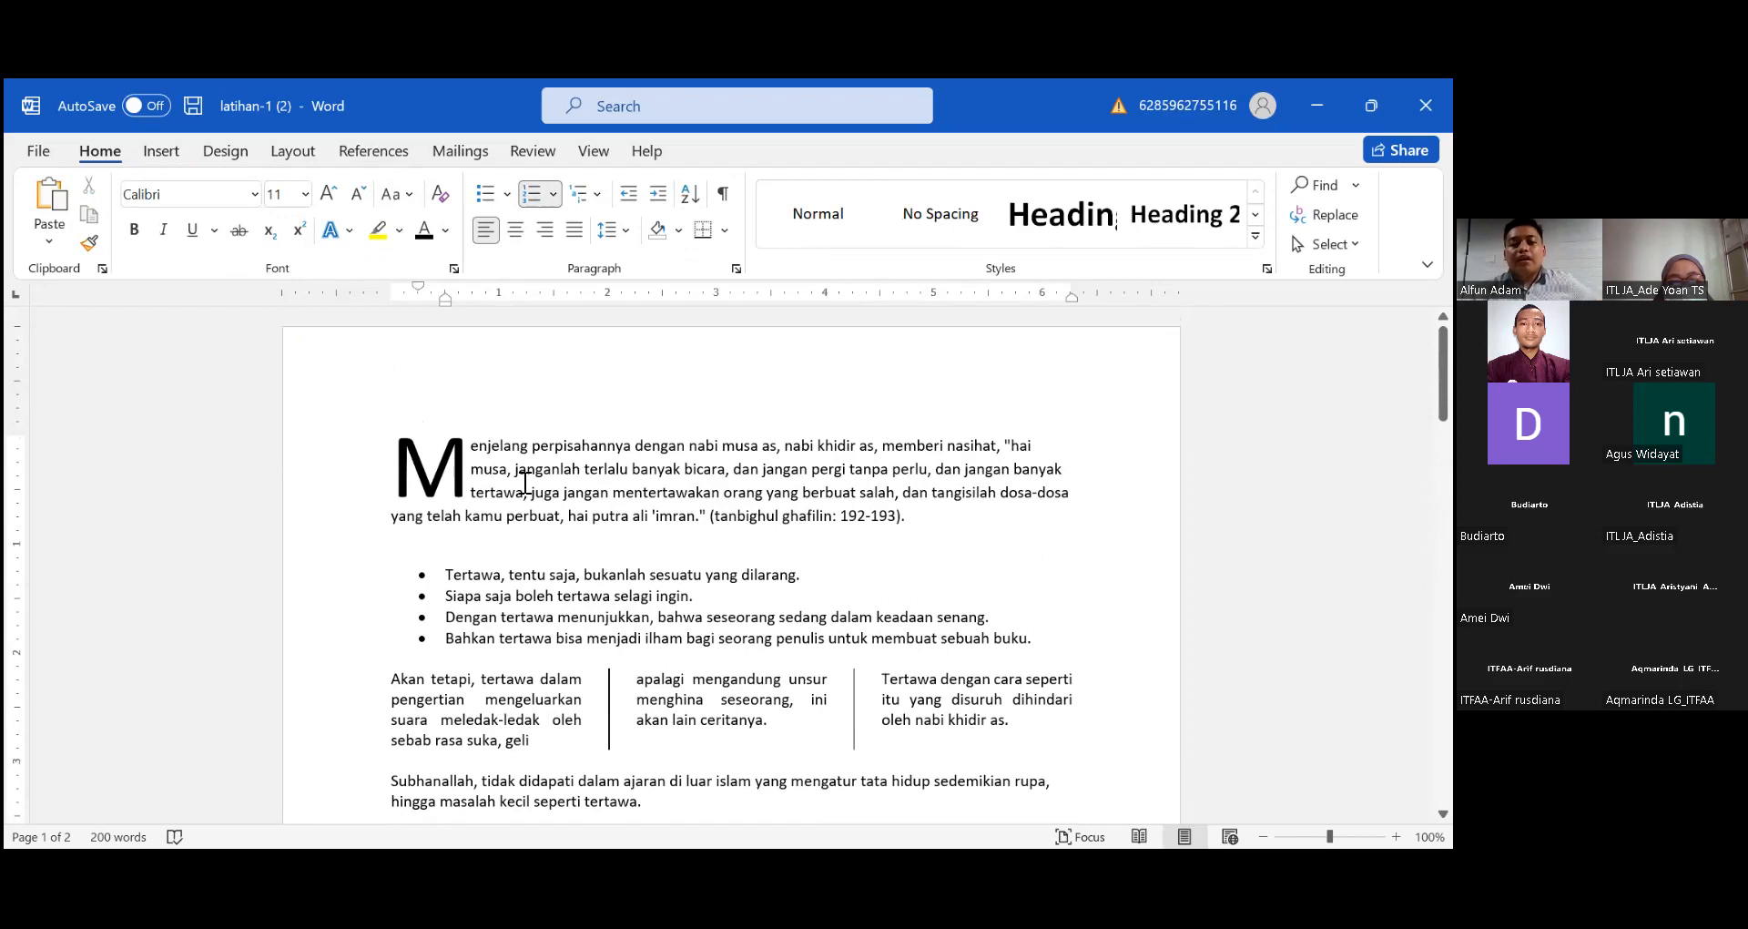
scroll(558, 508, down, 3)
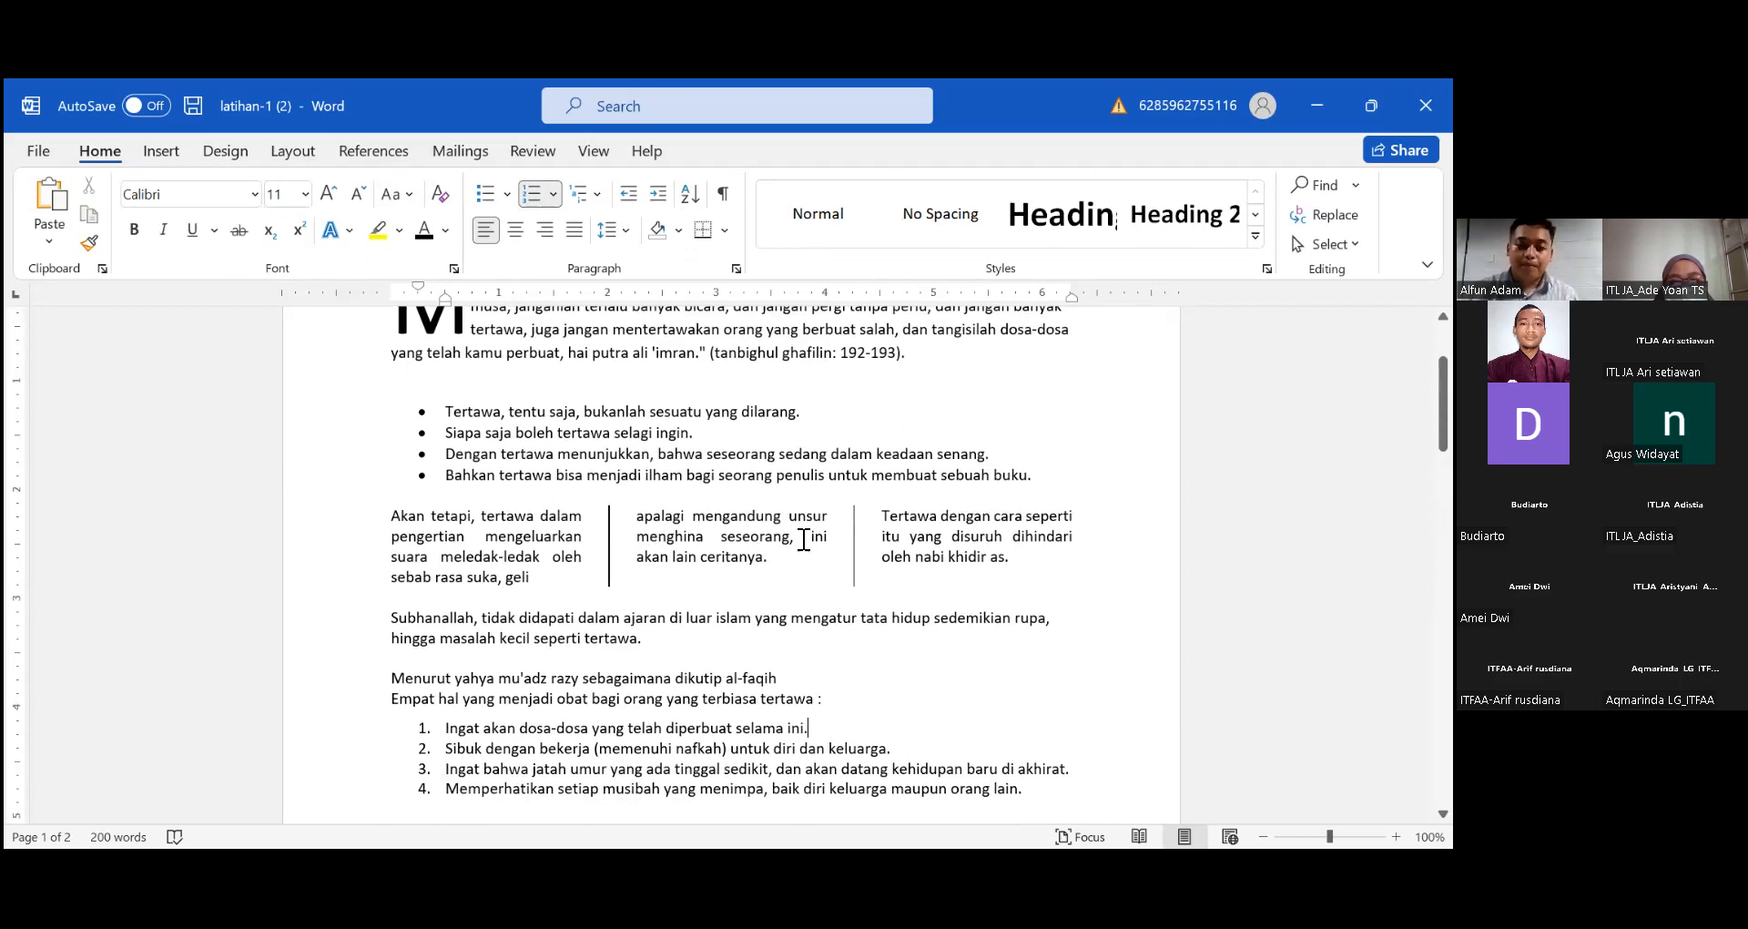
- Move the right indent of the middle column's text slightly inward to narrow its lines
click(804, 539)
click(726, 539)
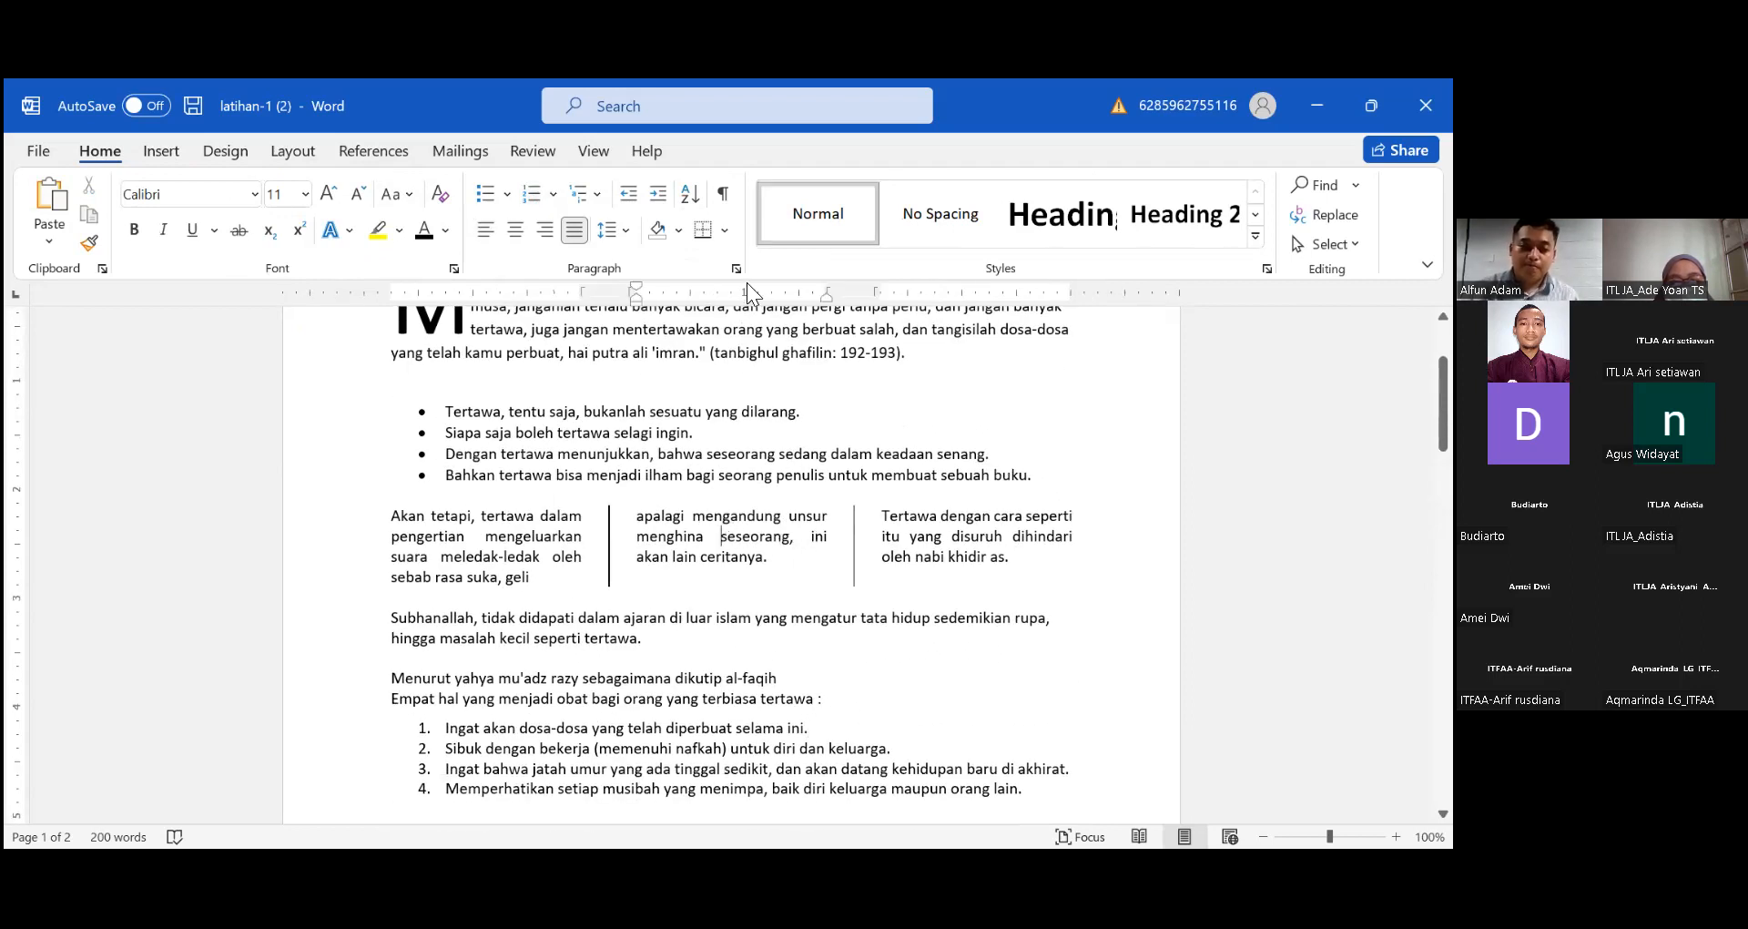
click(811, 535)
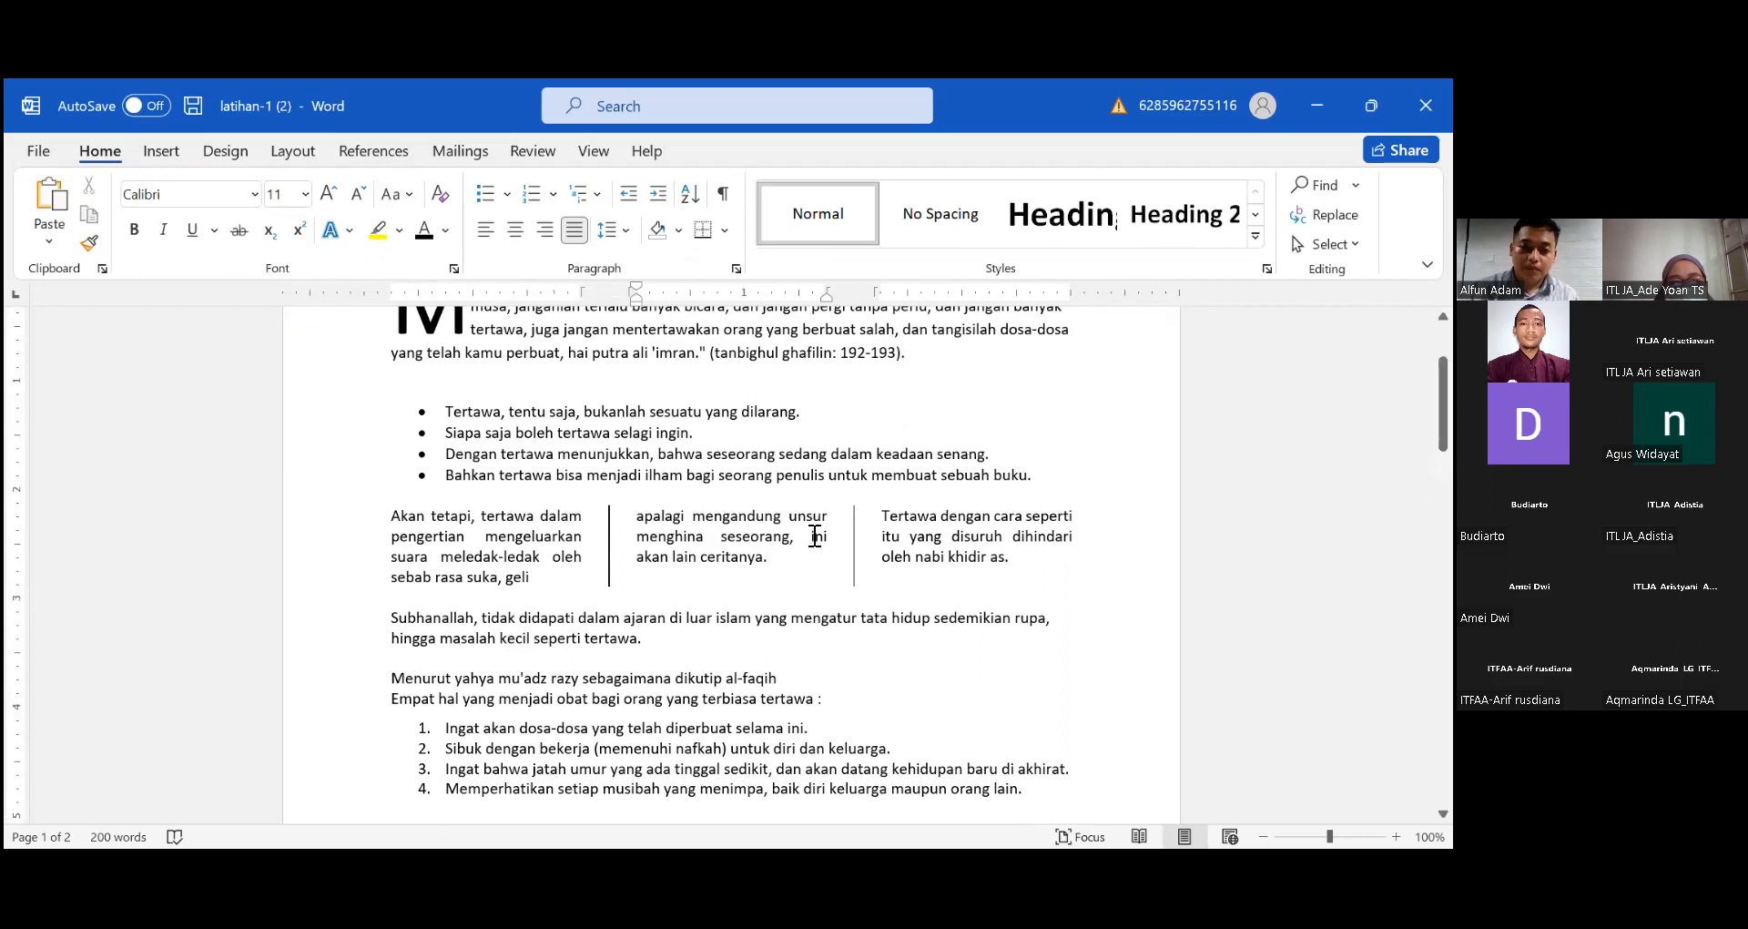
drag(830, 297, 823, 298)
double_click(719, 537)
click(804, 312)
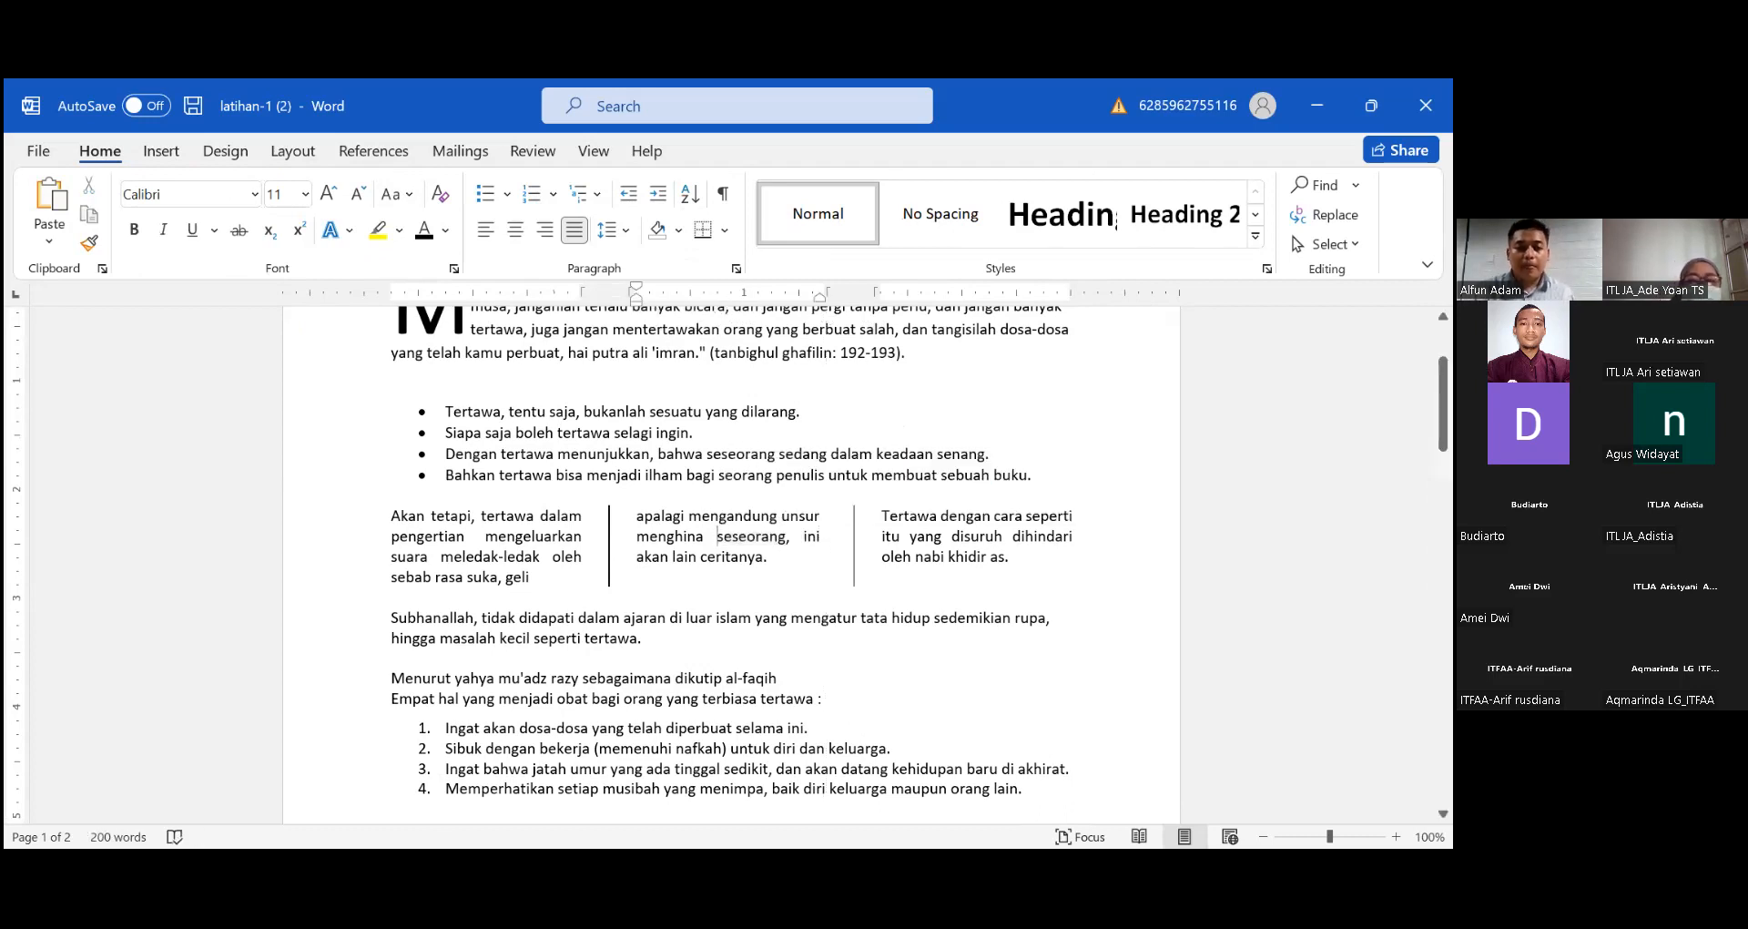
- Review the document's drop cap, bulleted list, three-column paragraph and numbered list
scroll(622, 513, up, 2)
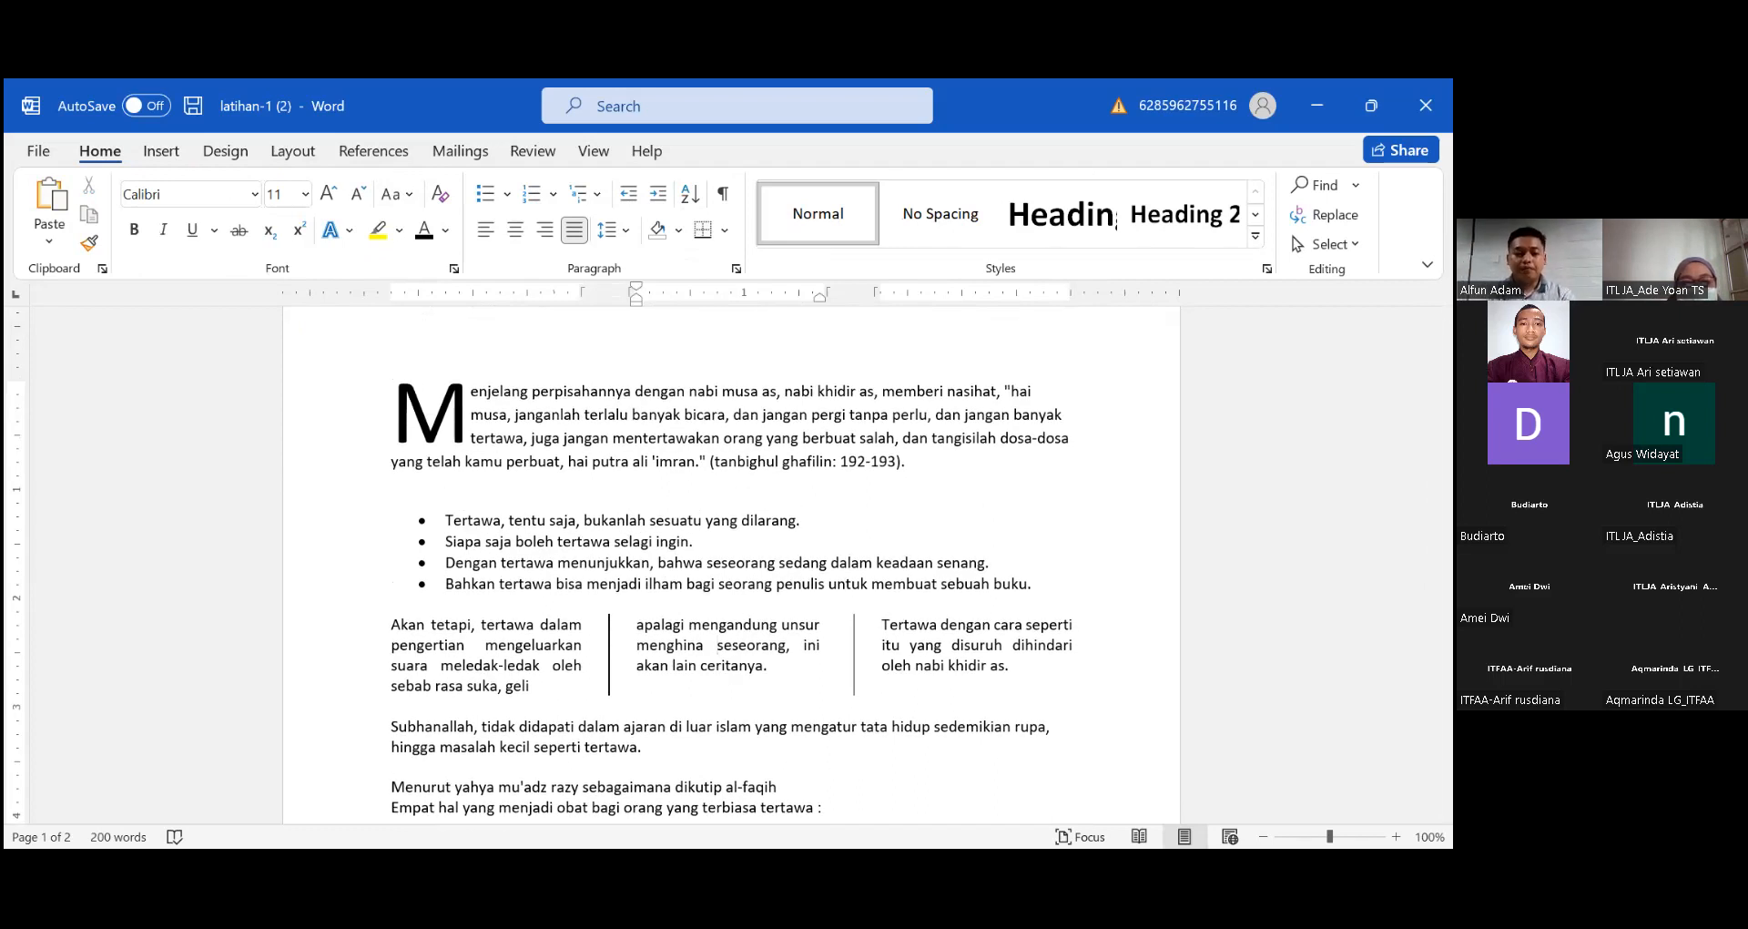
scroll(823, 668, down, 5)
scroll(826, 671, up, 3)
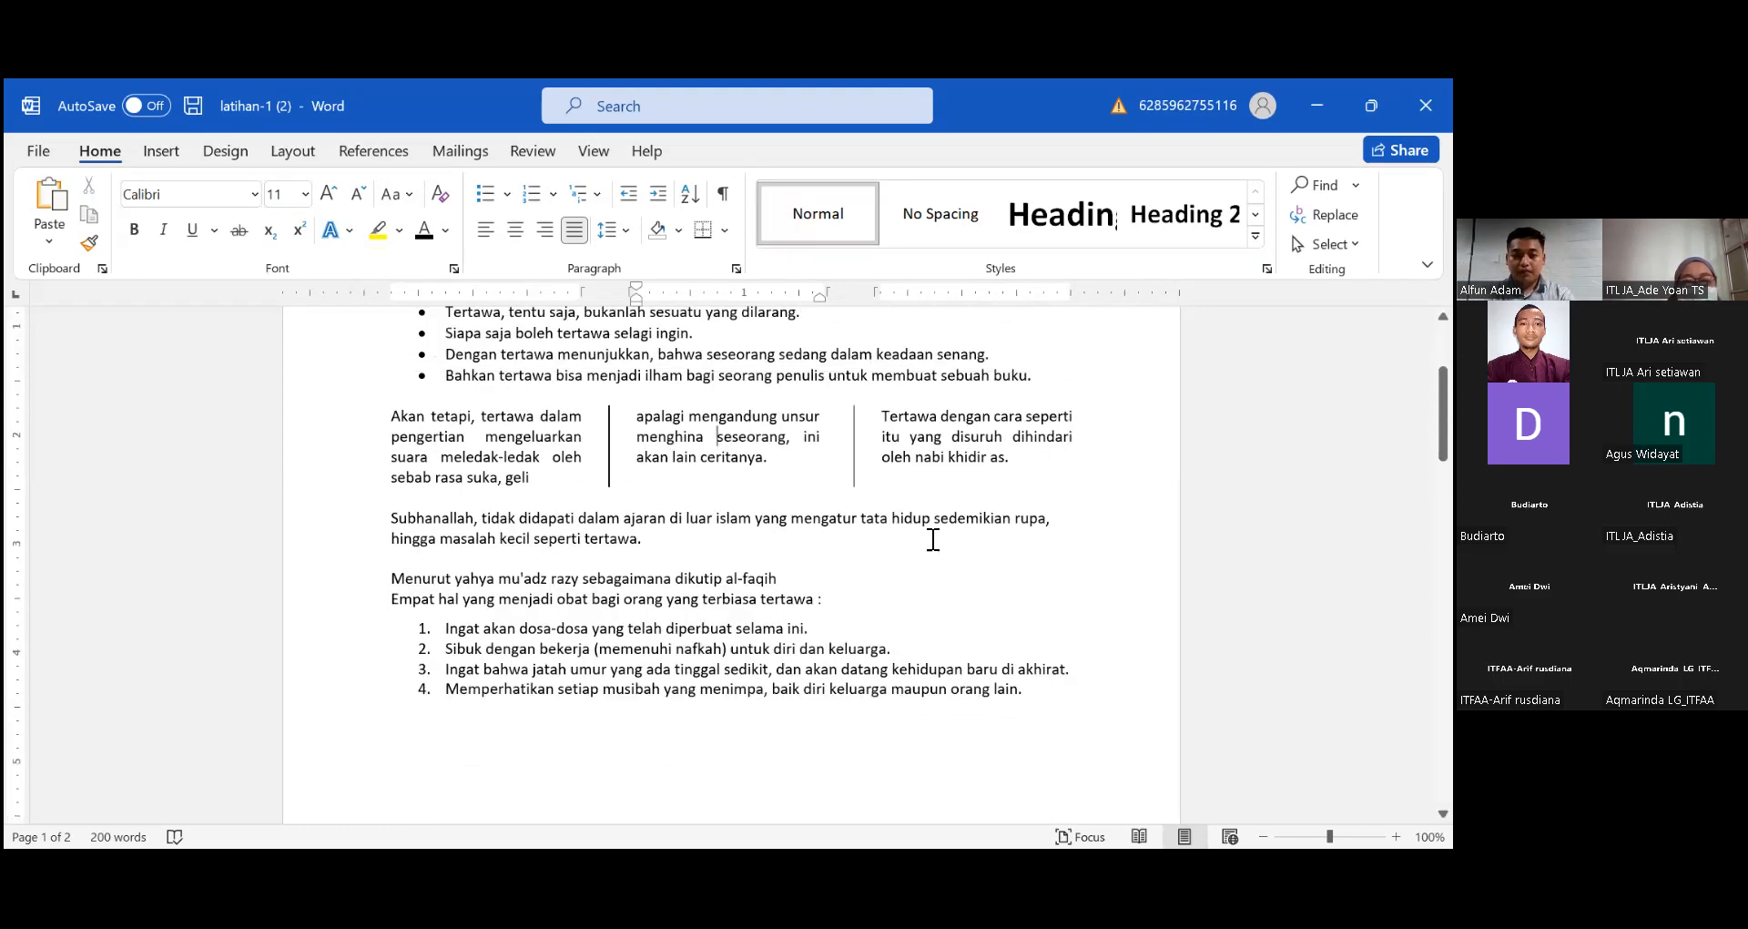
click(719, 483)
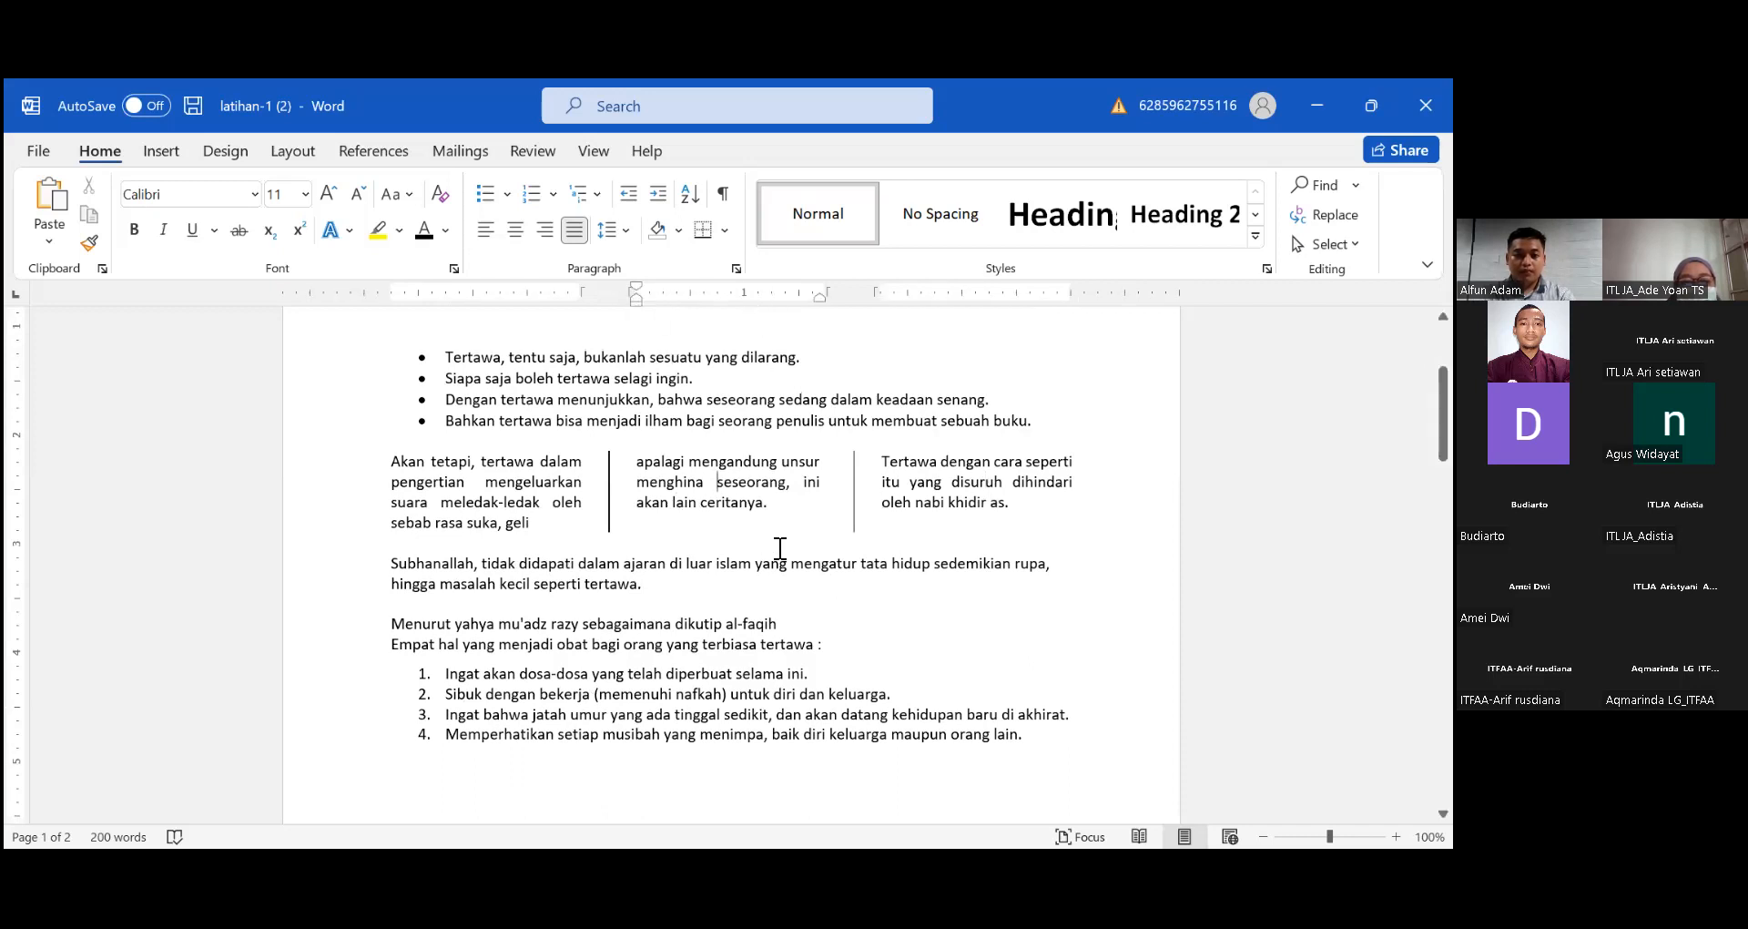
click(781, 546)
scroll(780, 573, down, 1)
scroll(453, 467, up, 2)
scroll(454, 467, up, 2)
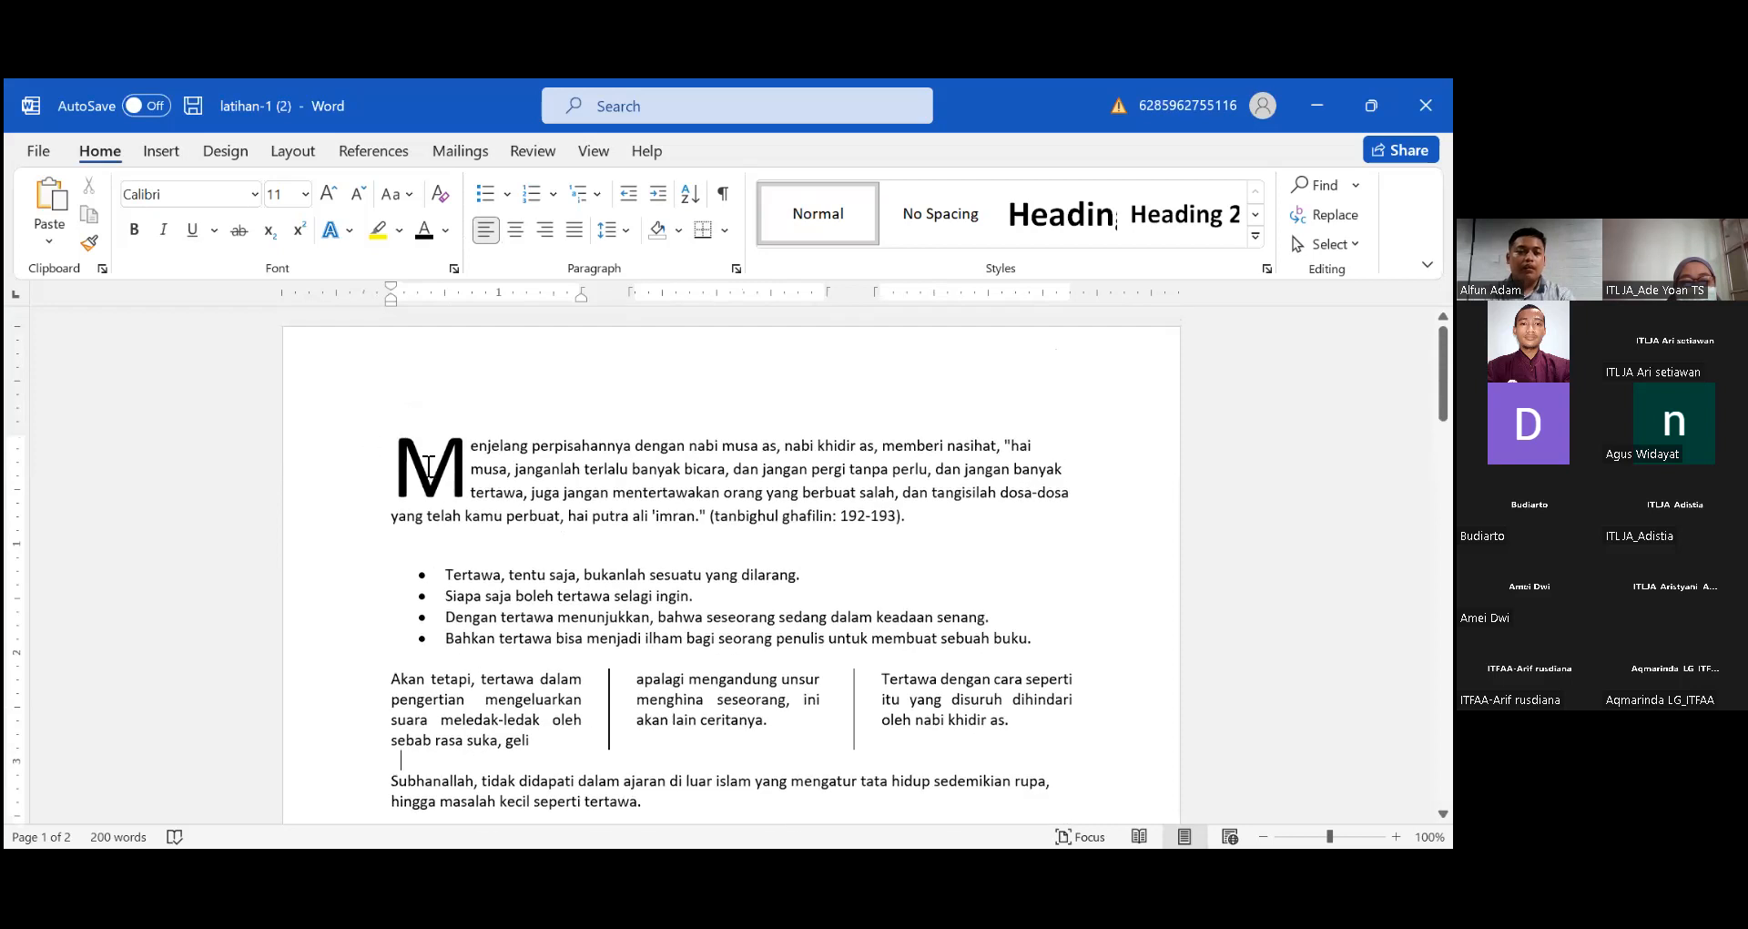
click(436, 459)
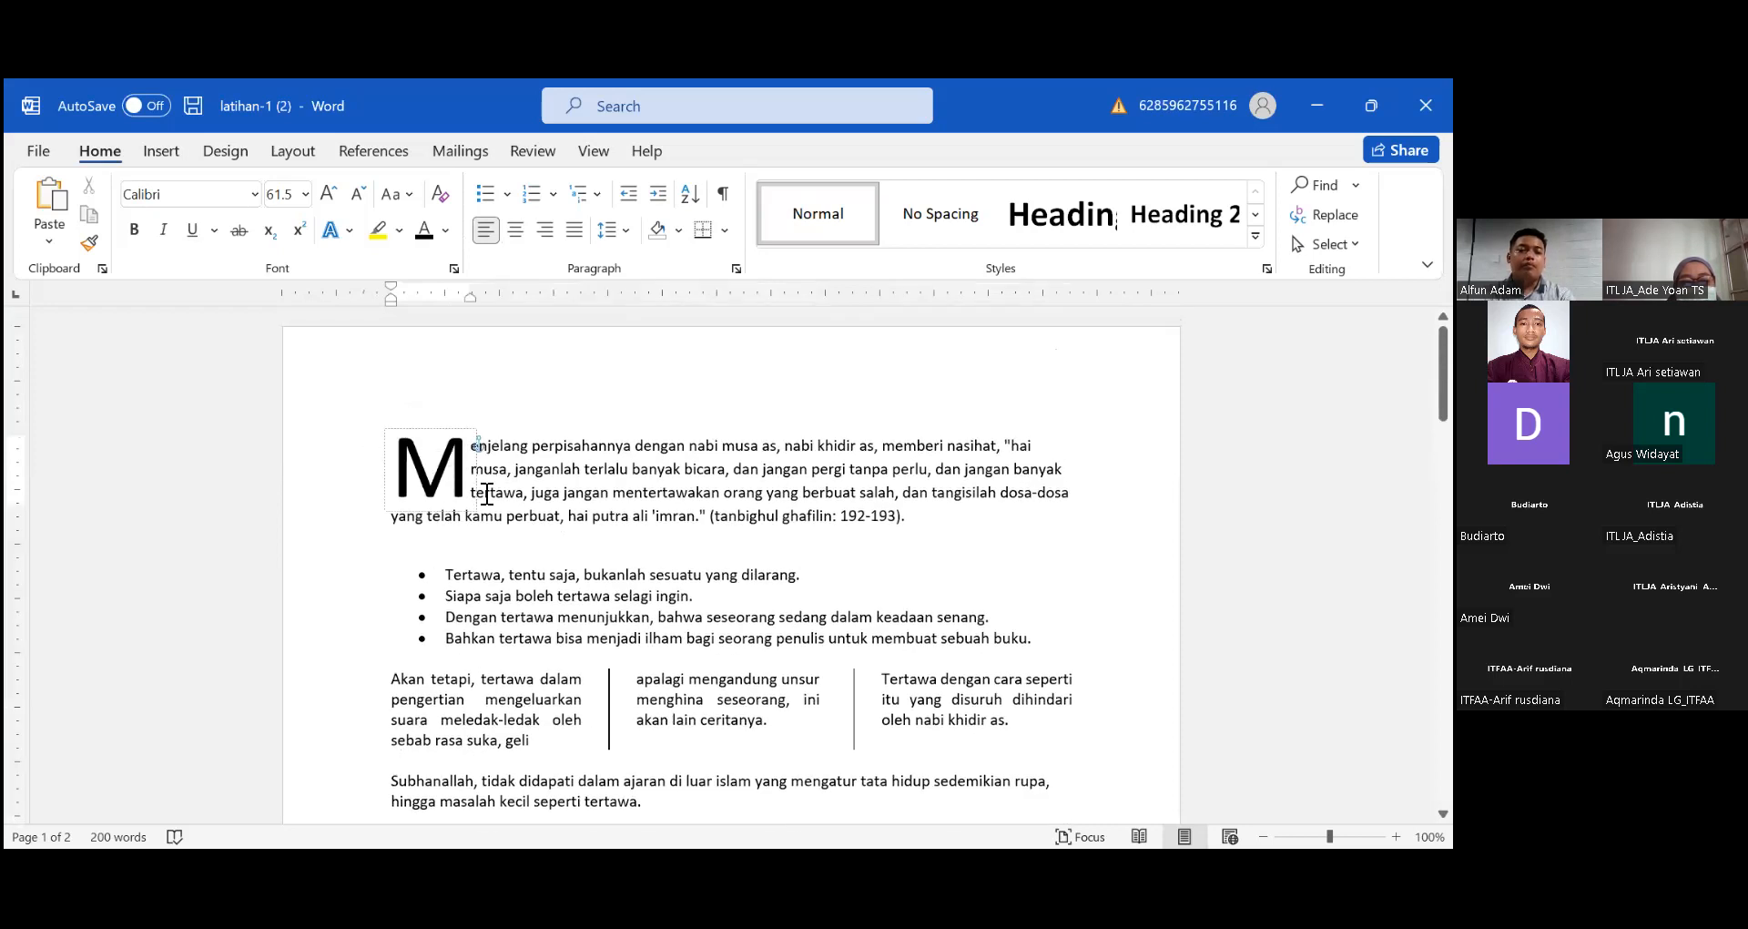
scroll(566, 495, down, 2)
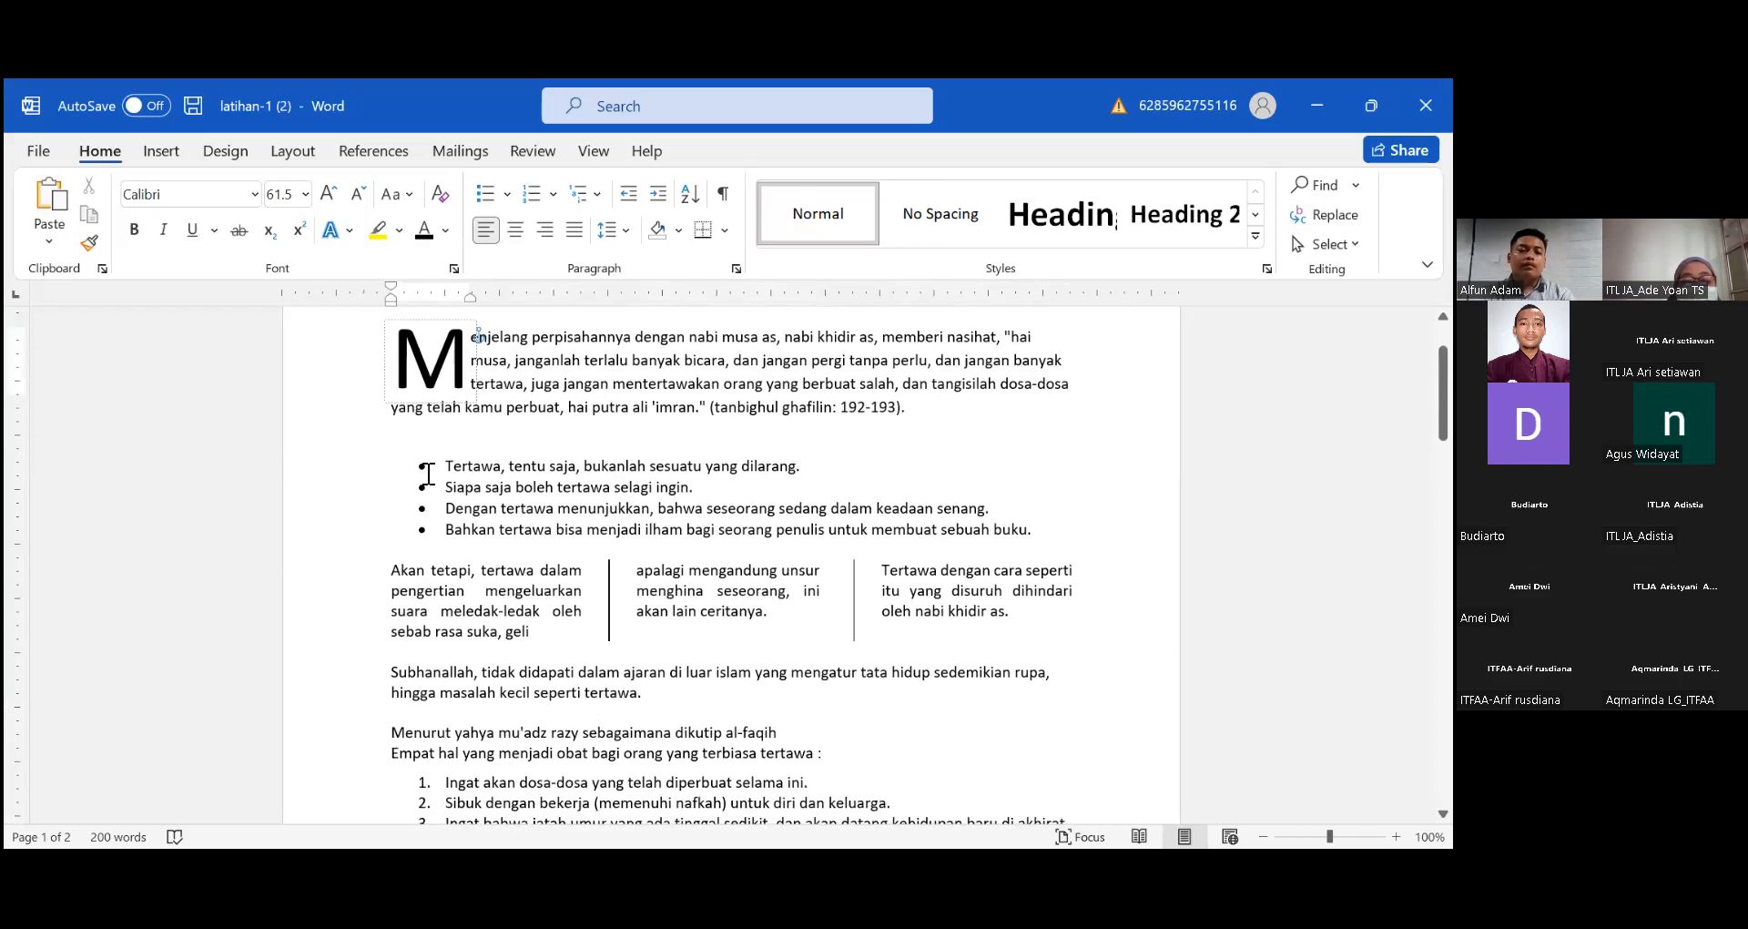
- Review the bulleted list, the three-column paragraph, and the numbered list with its two introductory lines
click(428, 472)
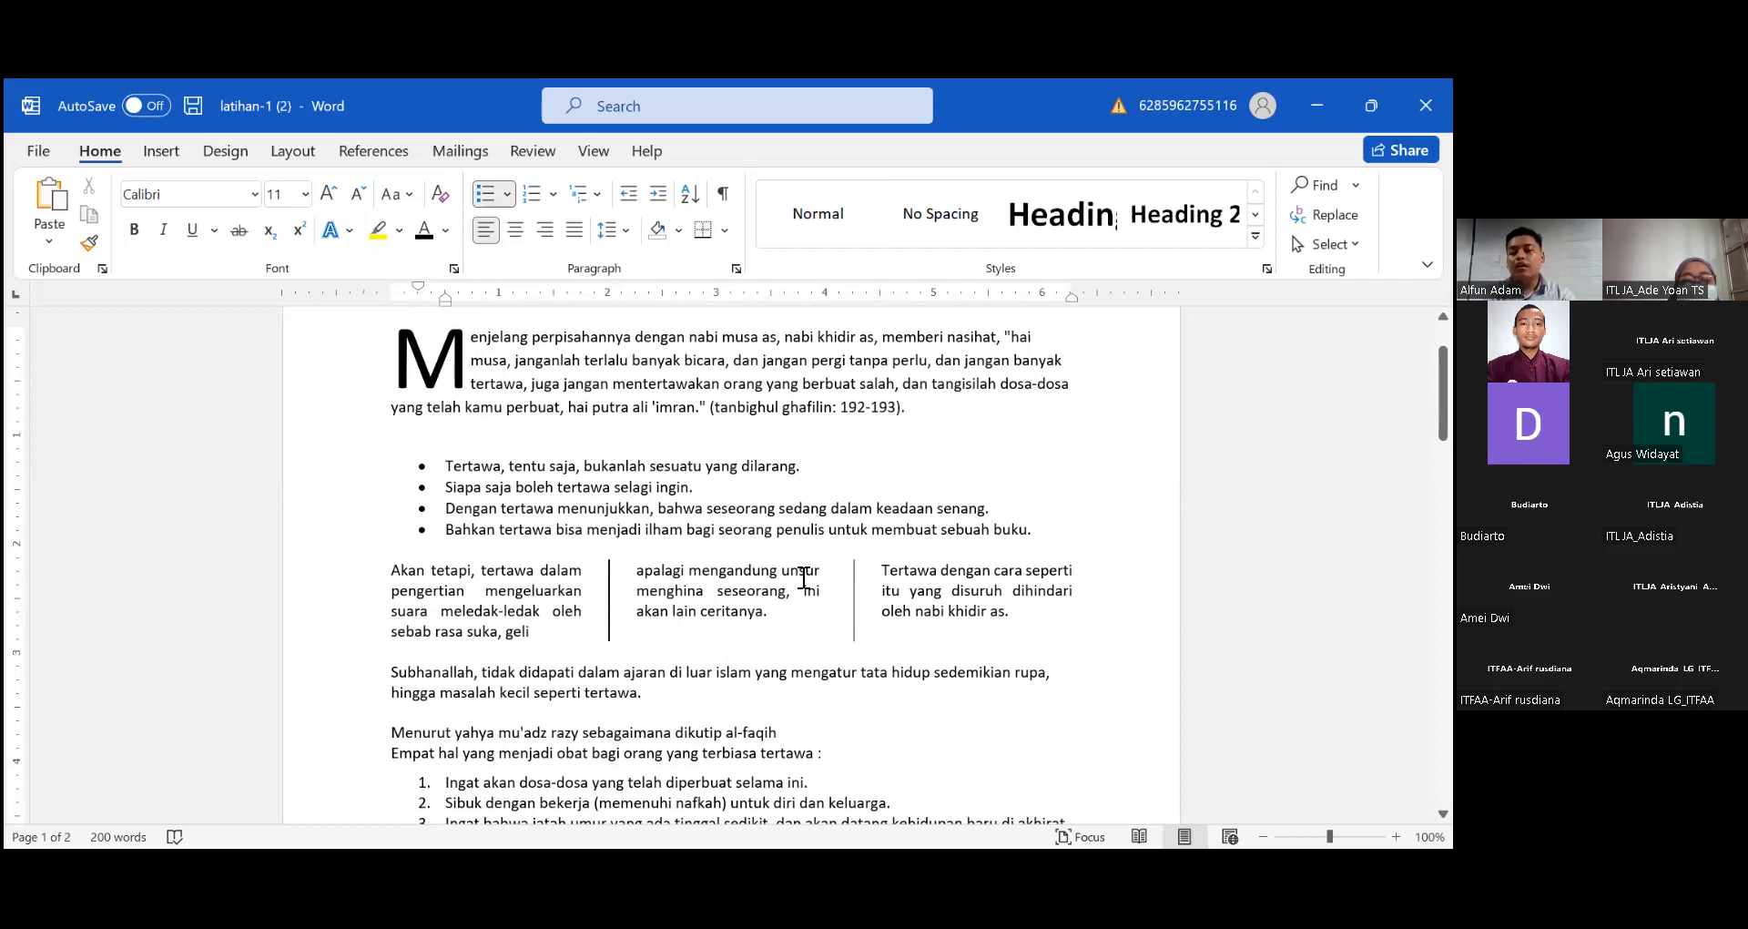
click(806, 637)
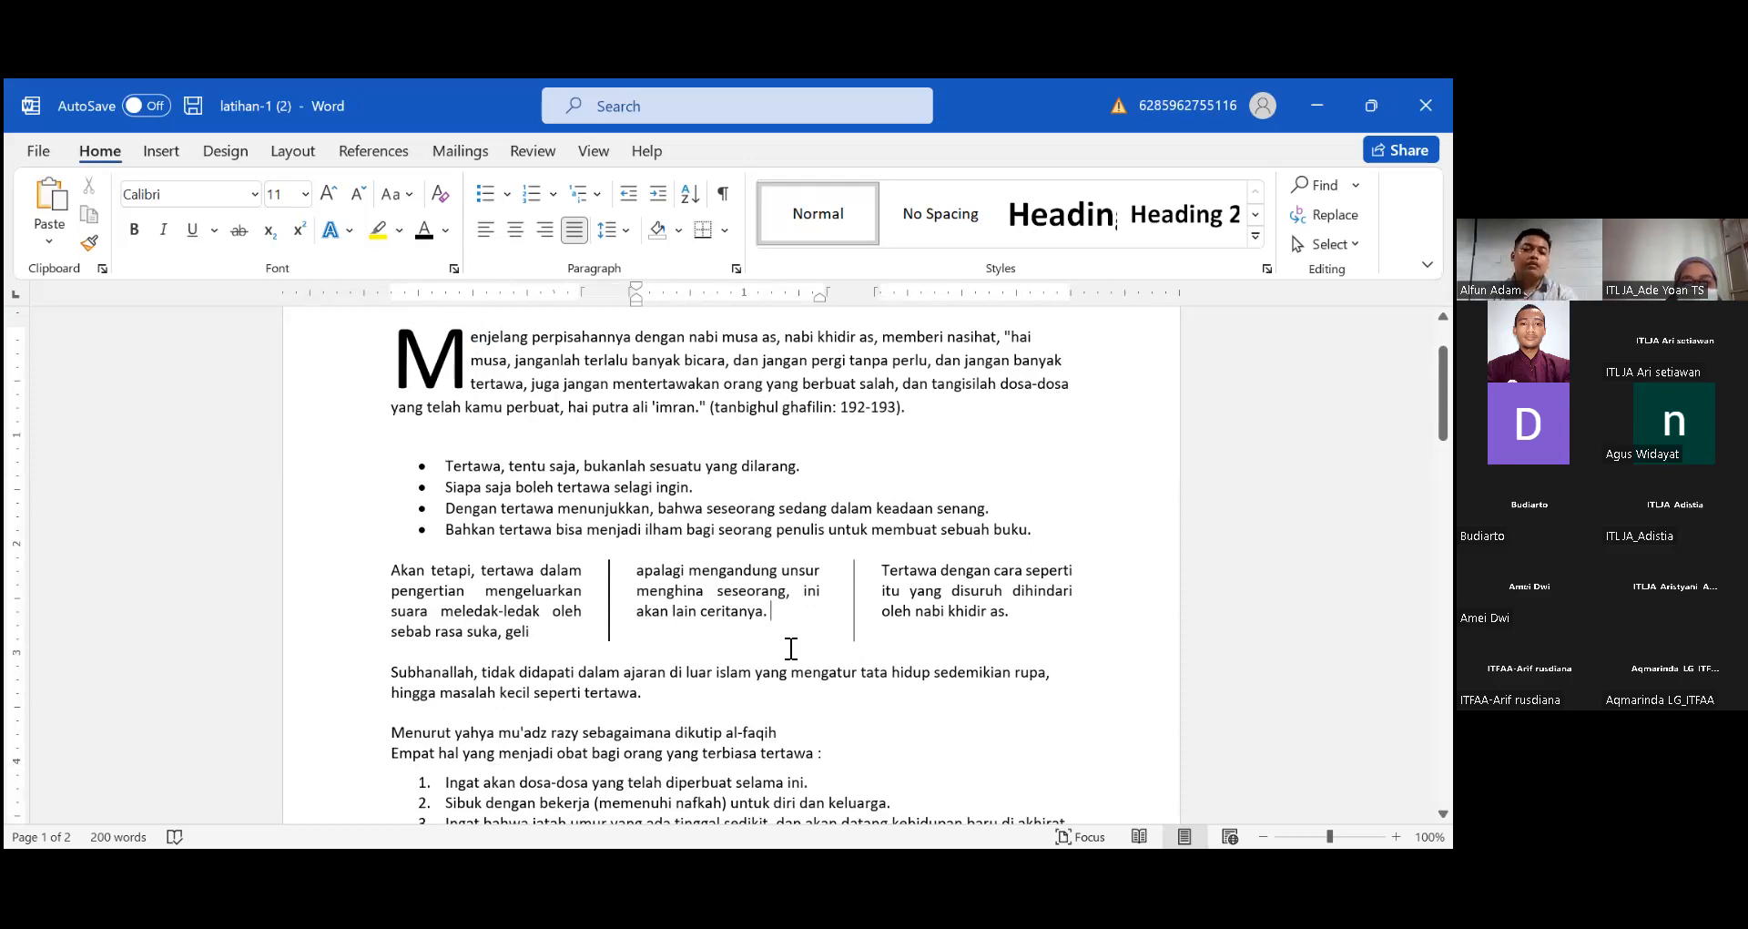
scroll(792, 660, down, 1)
scroll(530, 612, down, 3)
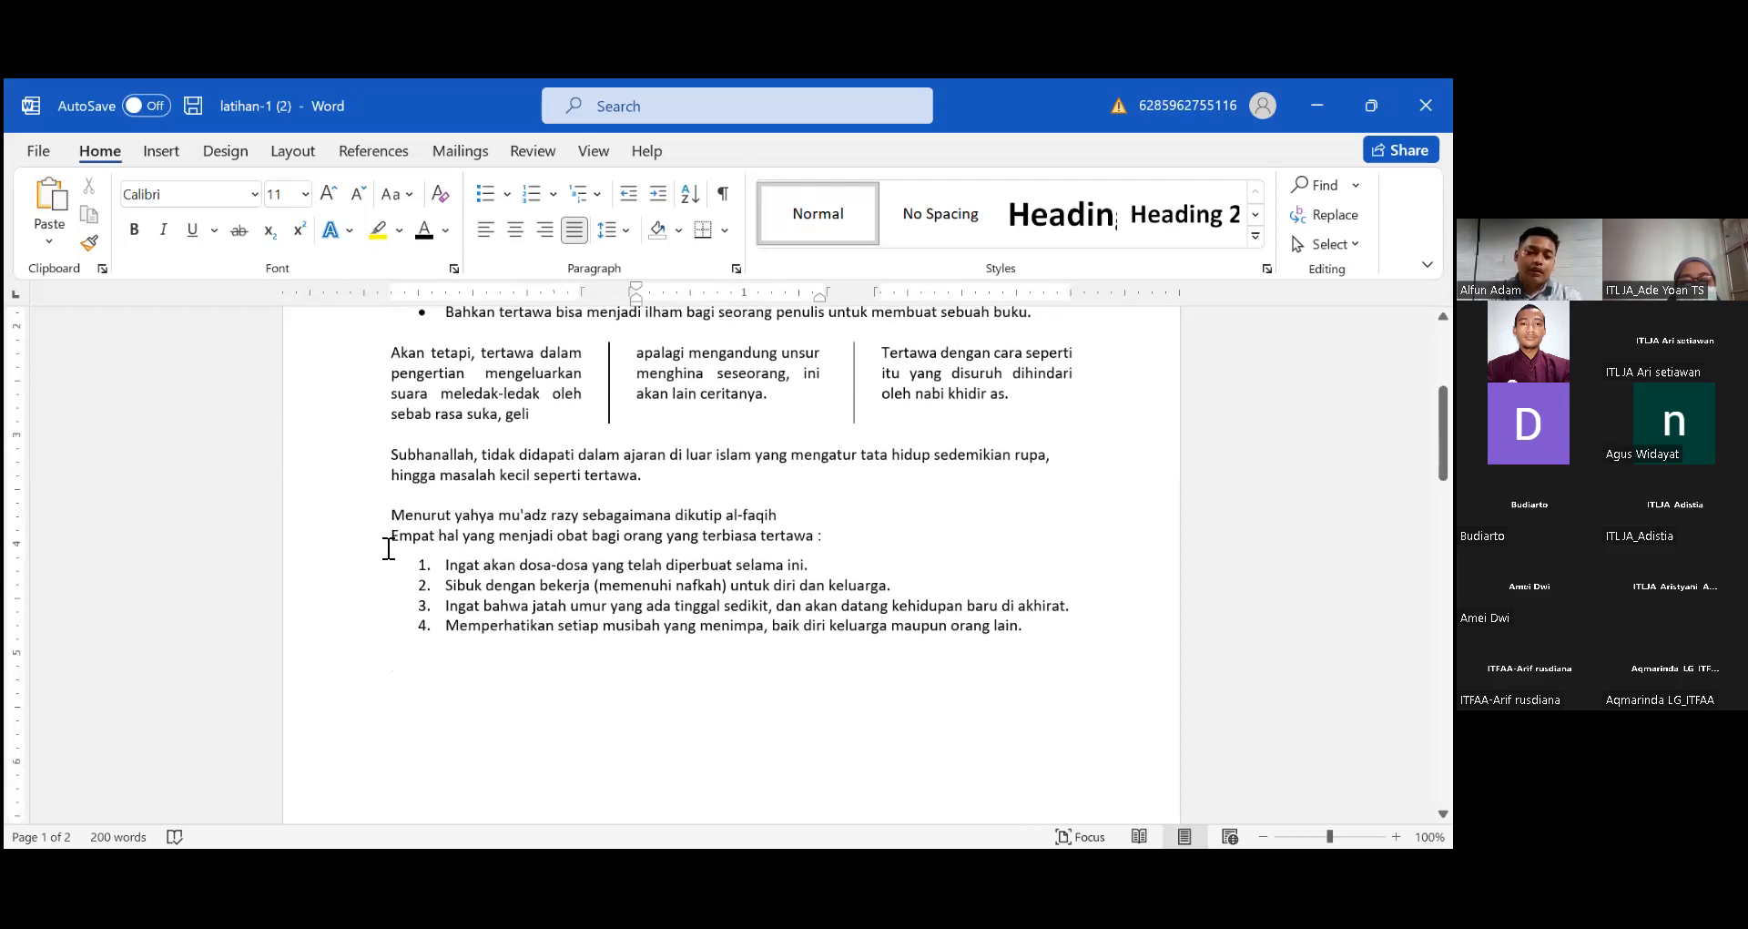
drag(390, 535, 850, 546)
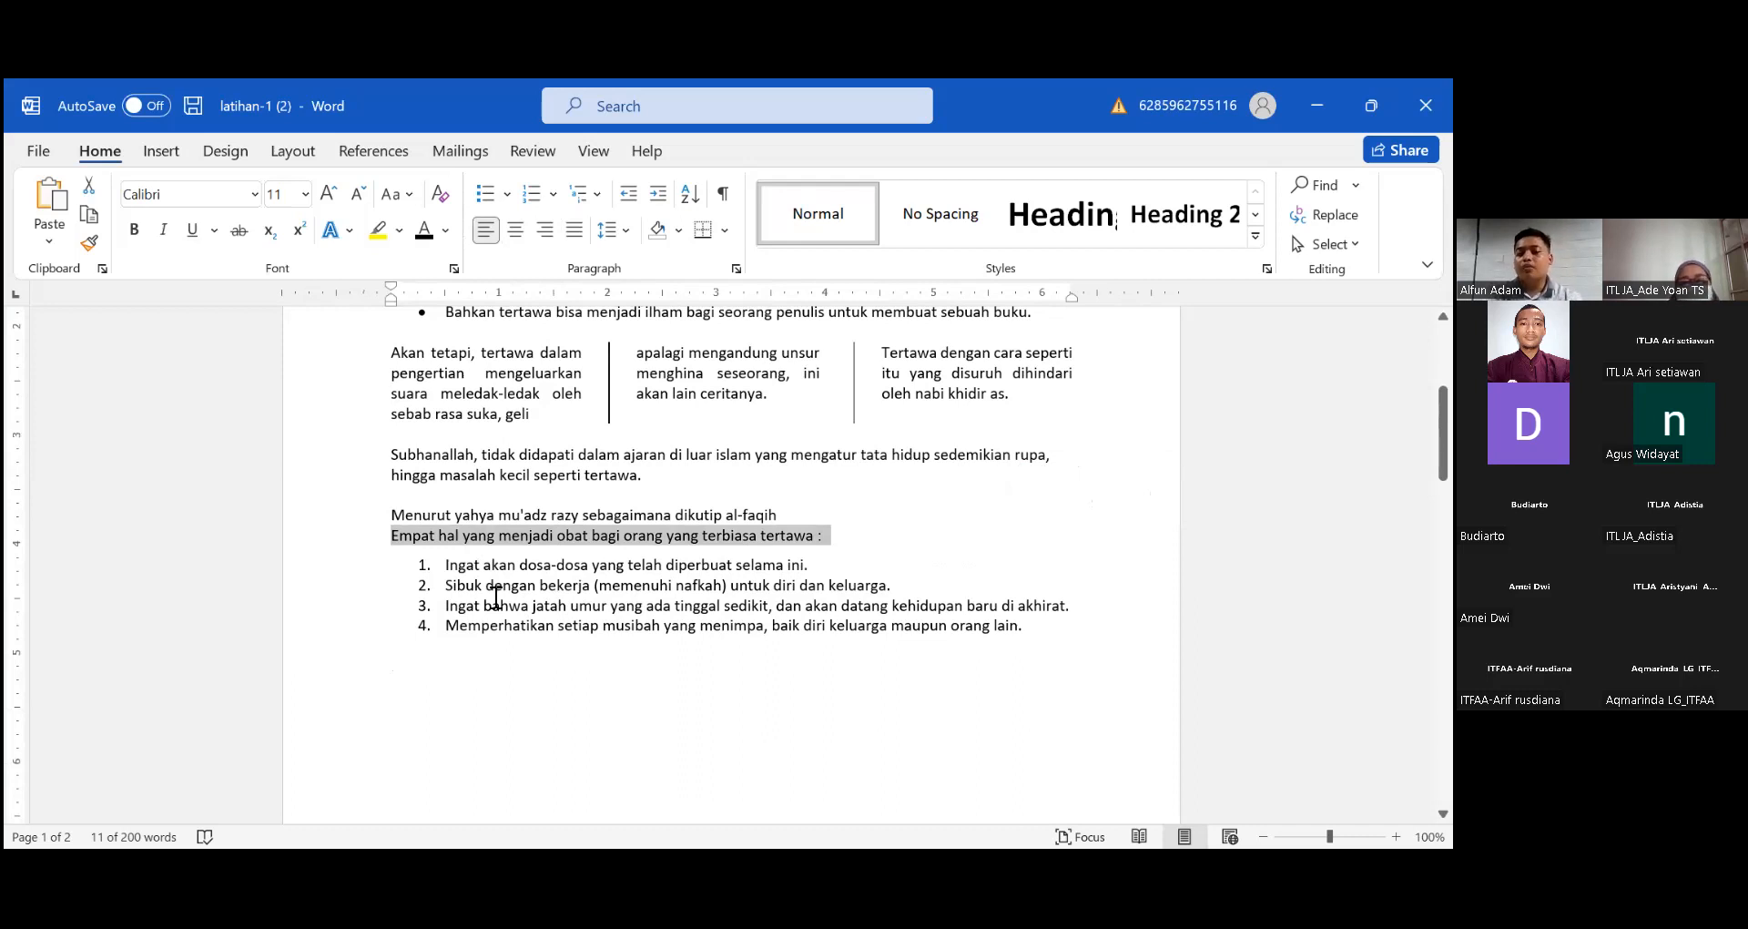
click(462, 565)
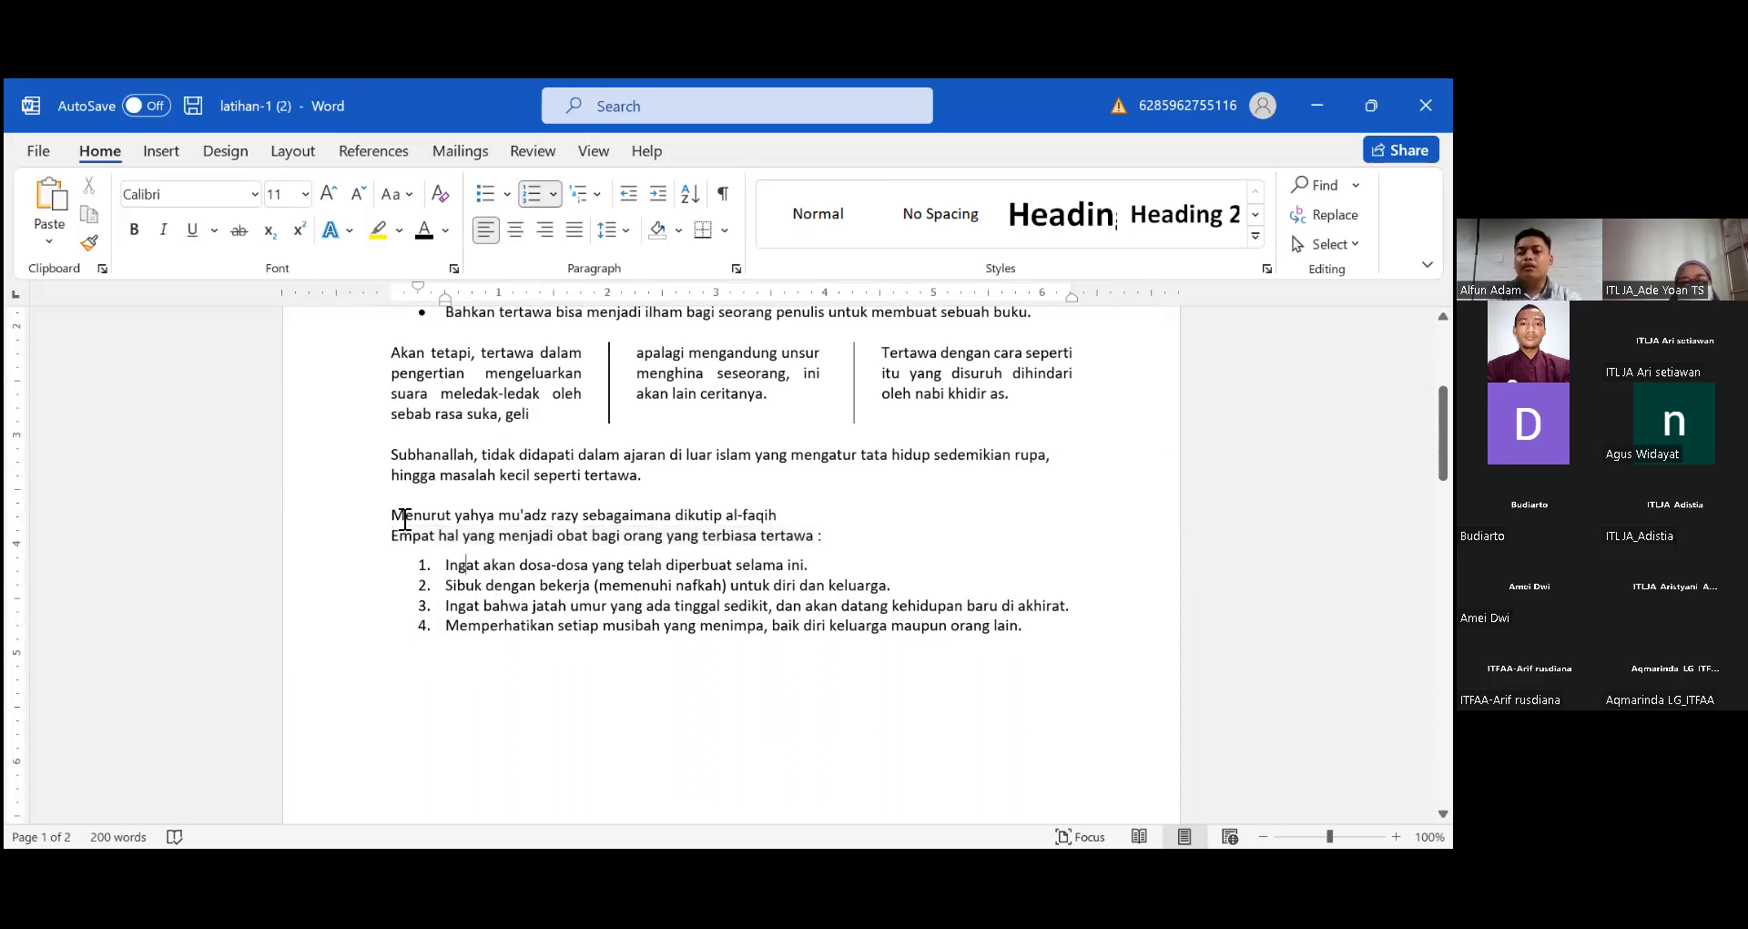
drag(391, 515, 1070, 627)
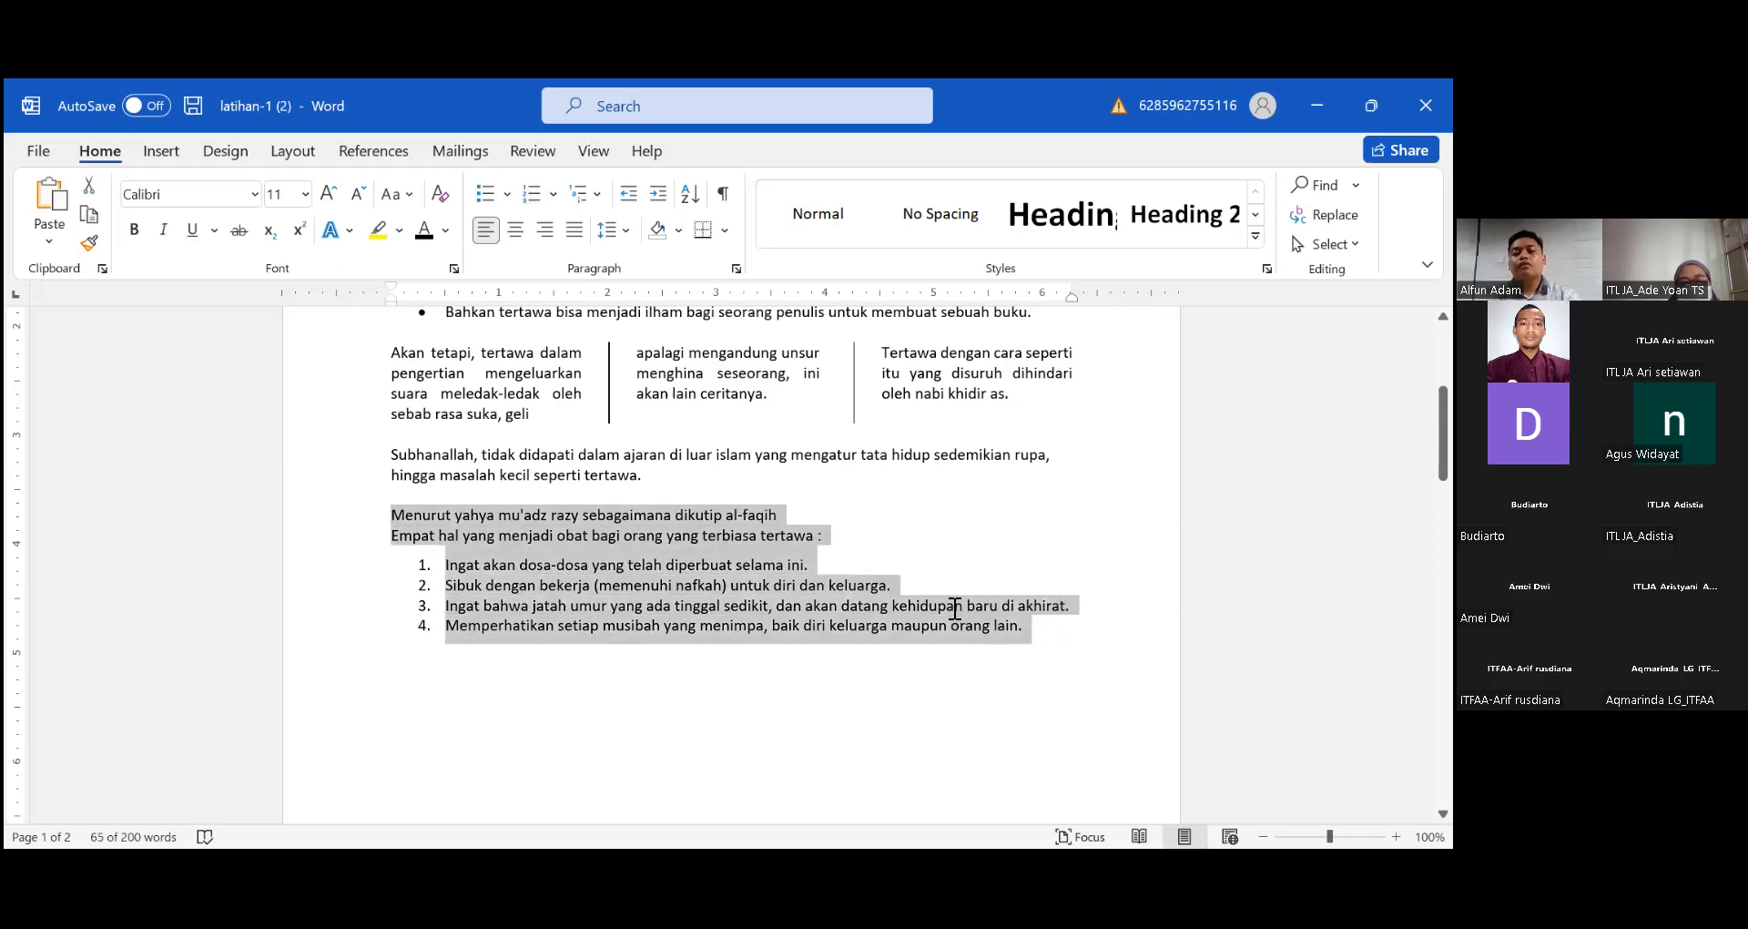
scroll(954, 607, up, 5)
scroll(954, 606, up, 1)
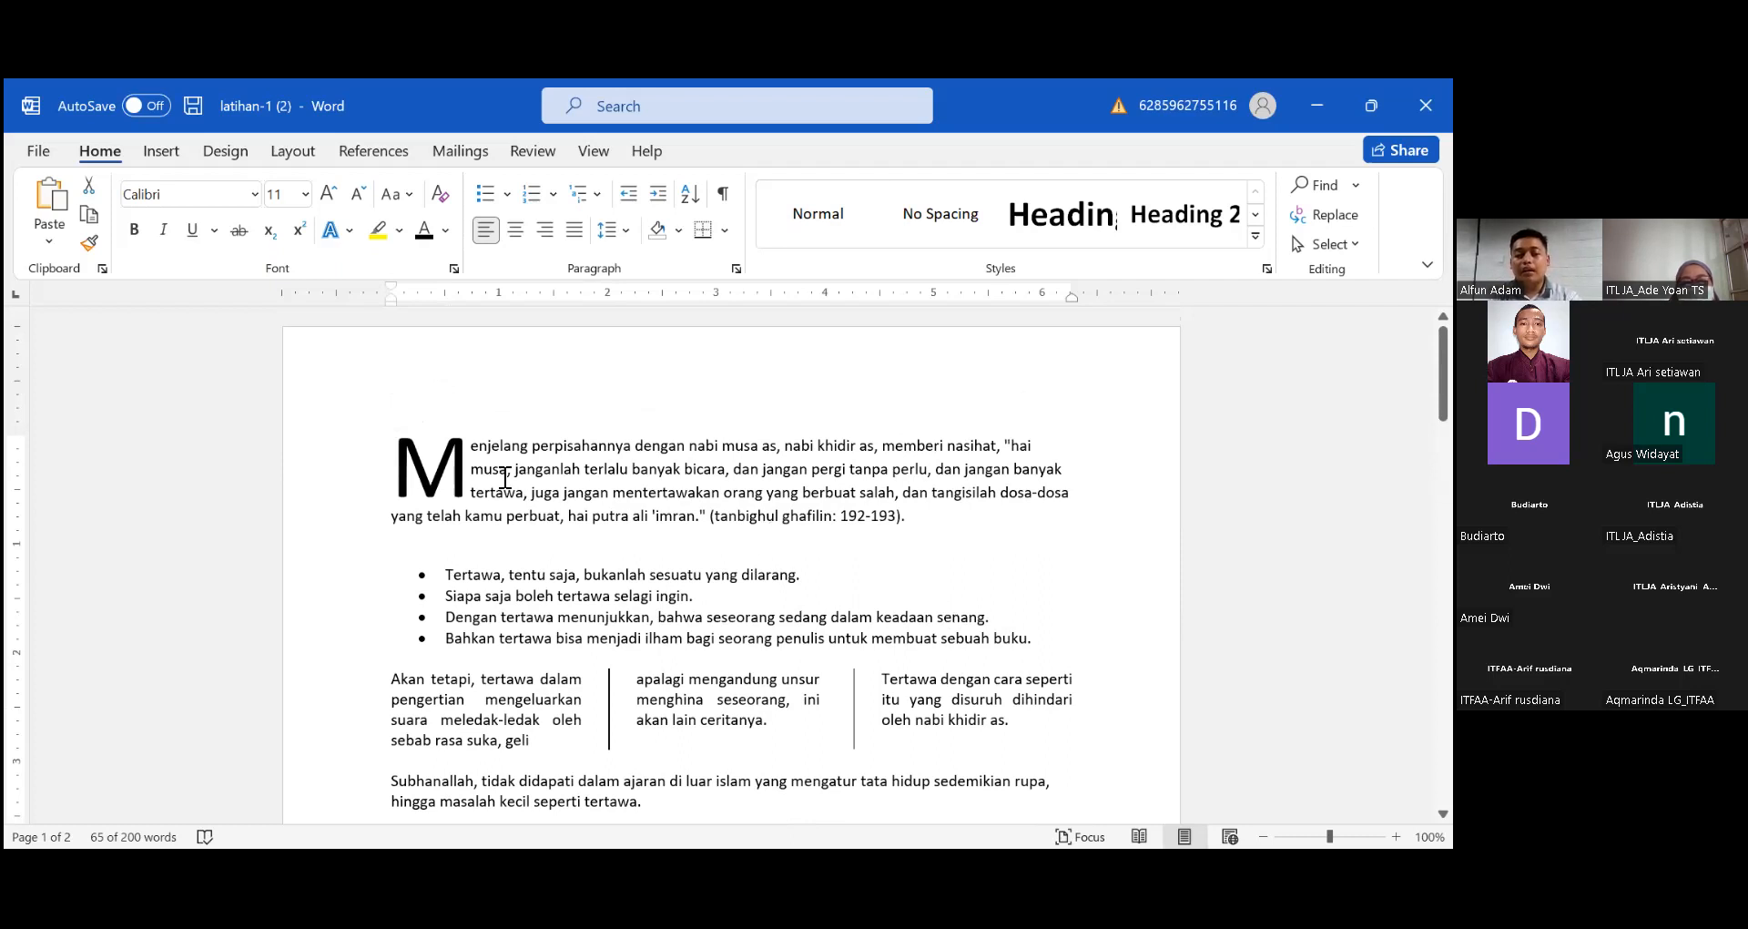
scroll(706, 624, down, 6)
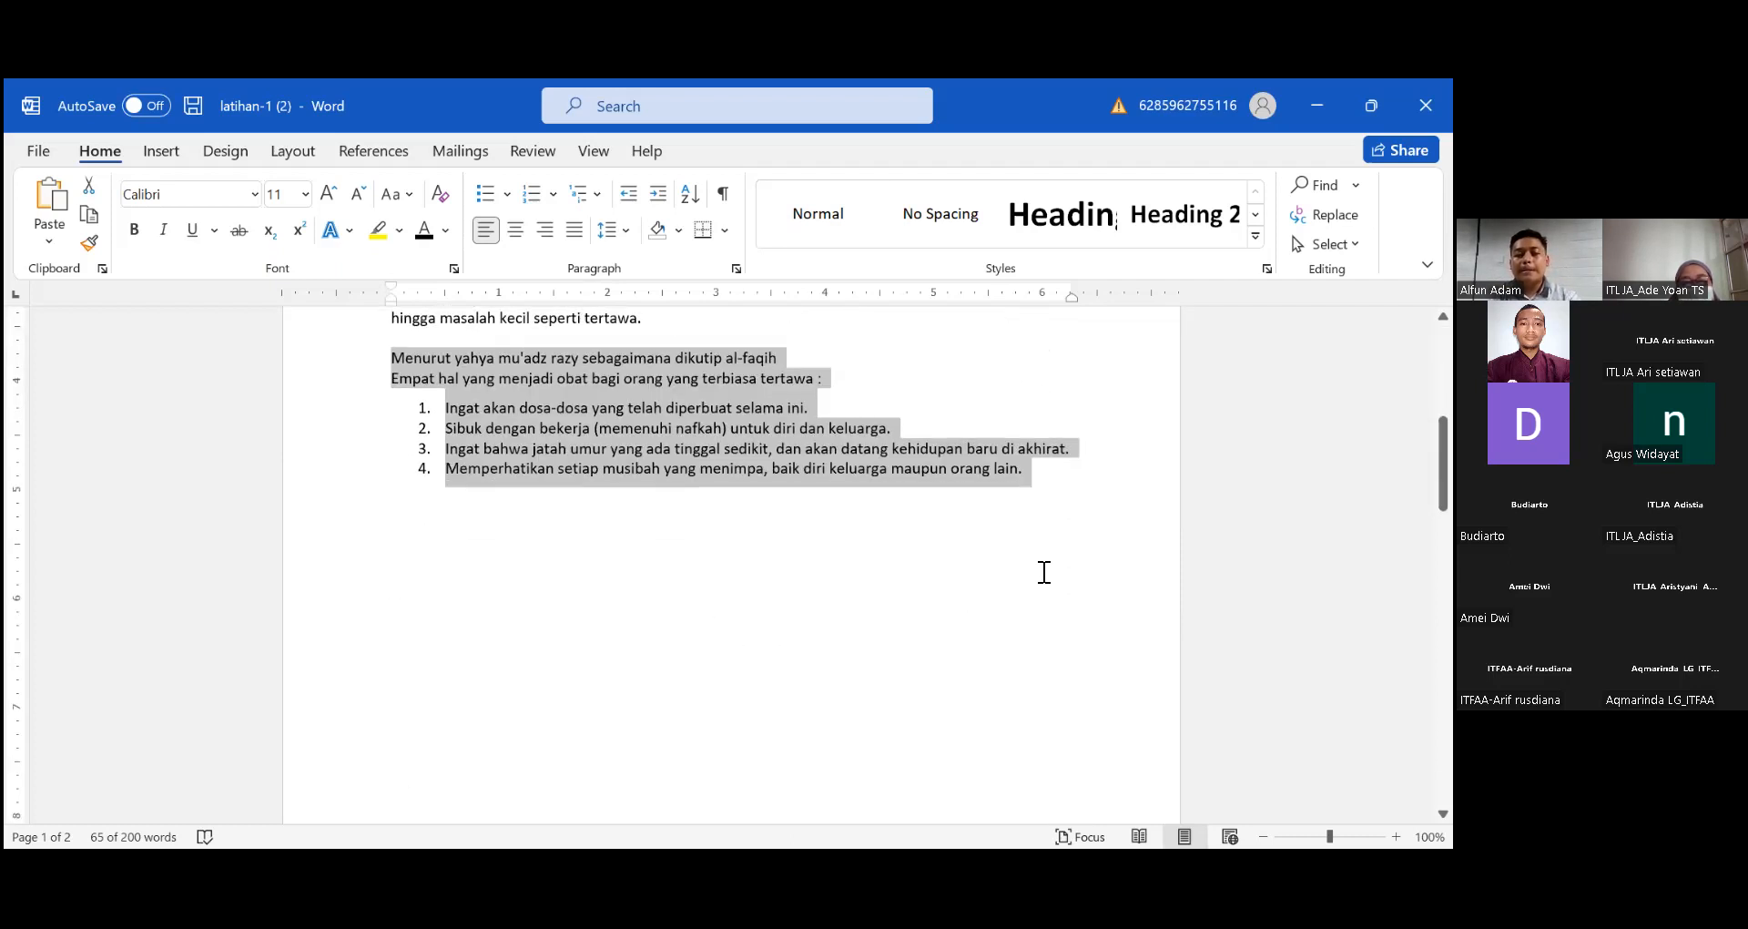
click(1047, 465)
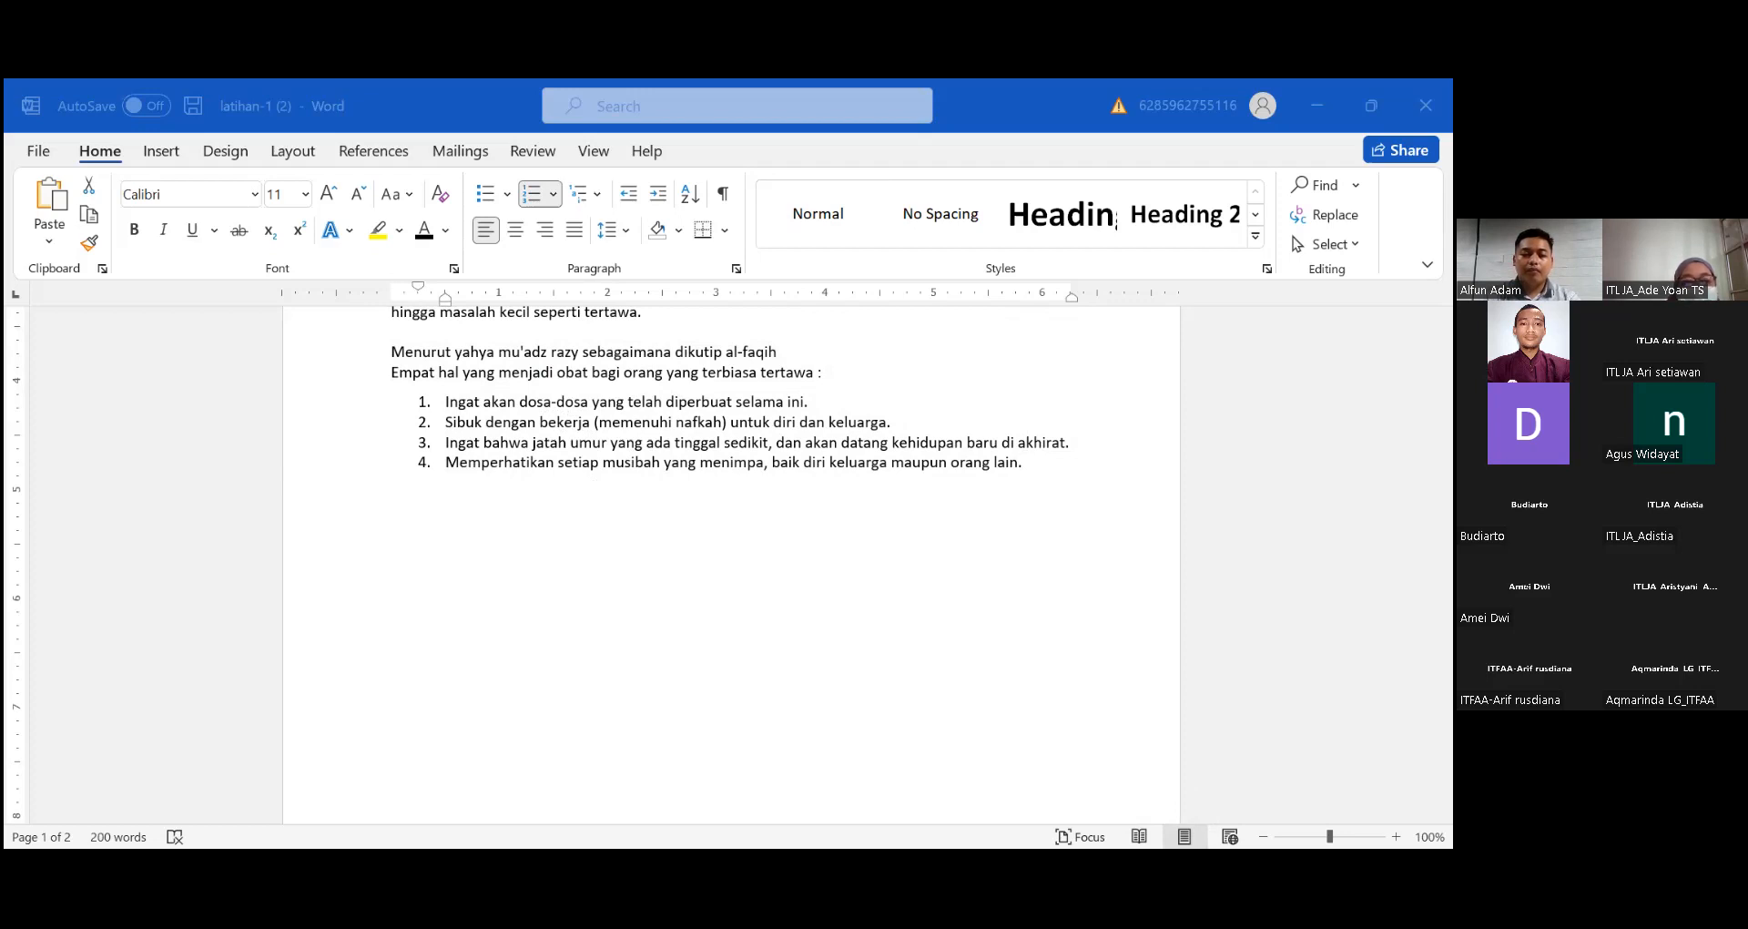
- Insert a table of 10 columns and 8 rows on the blank second page
click(613, 643)
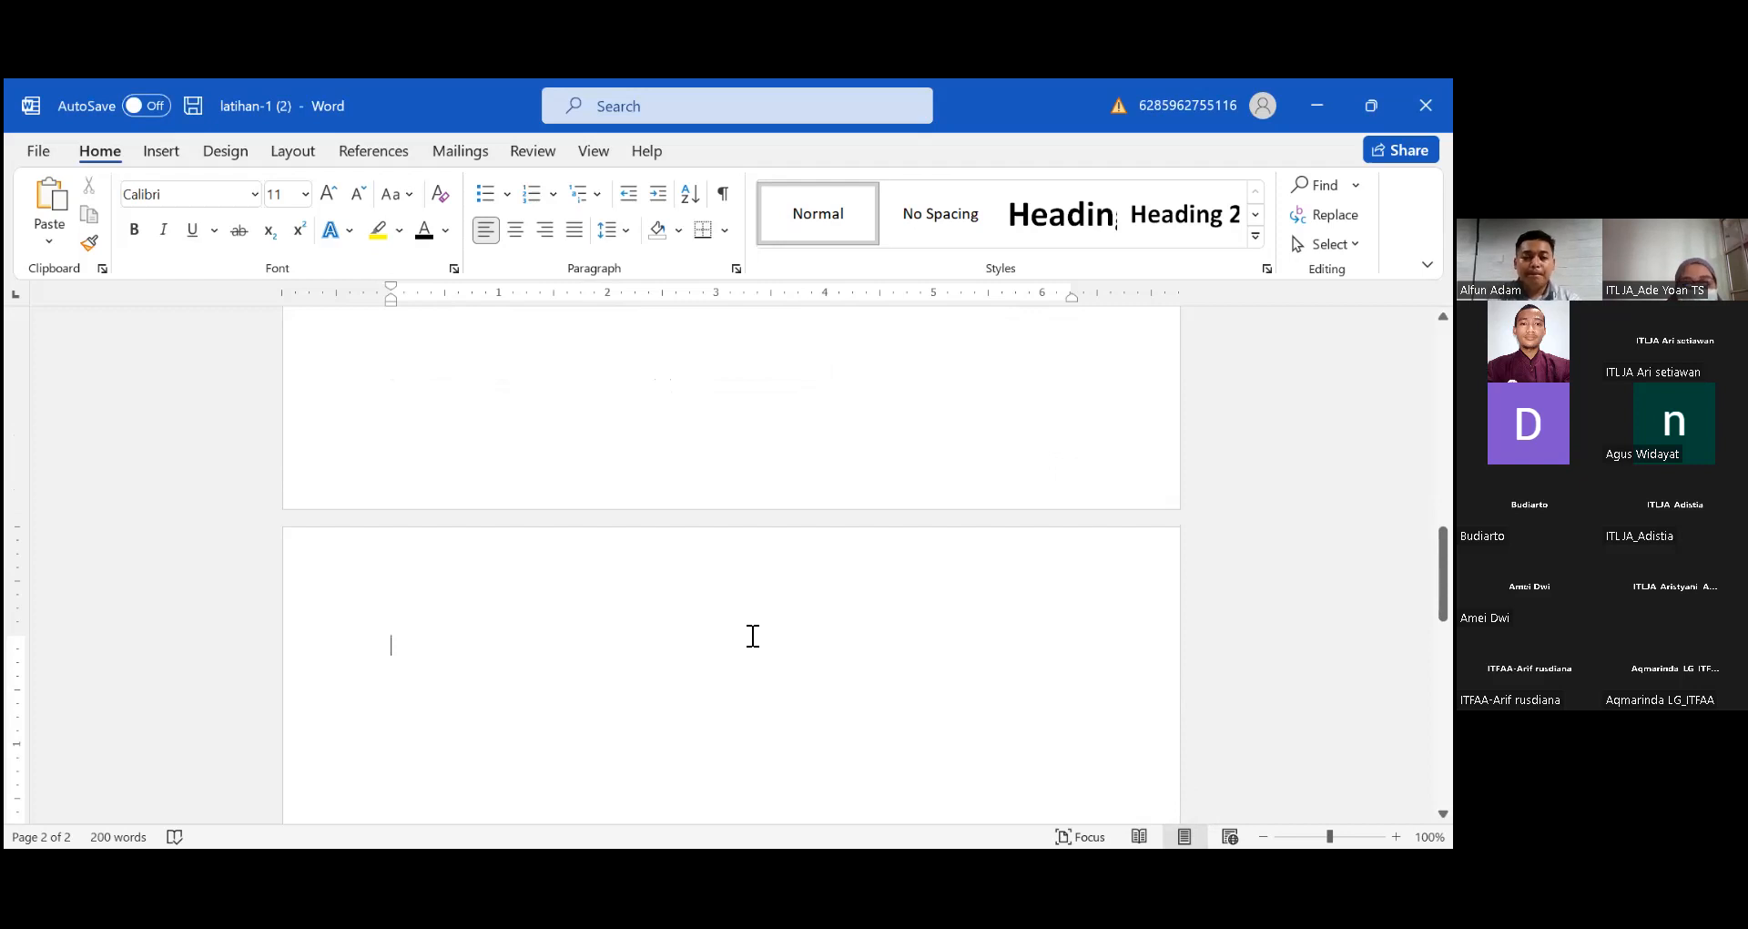
key(alt+Tab)
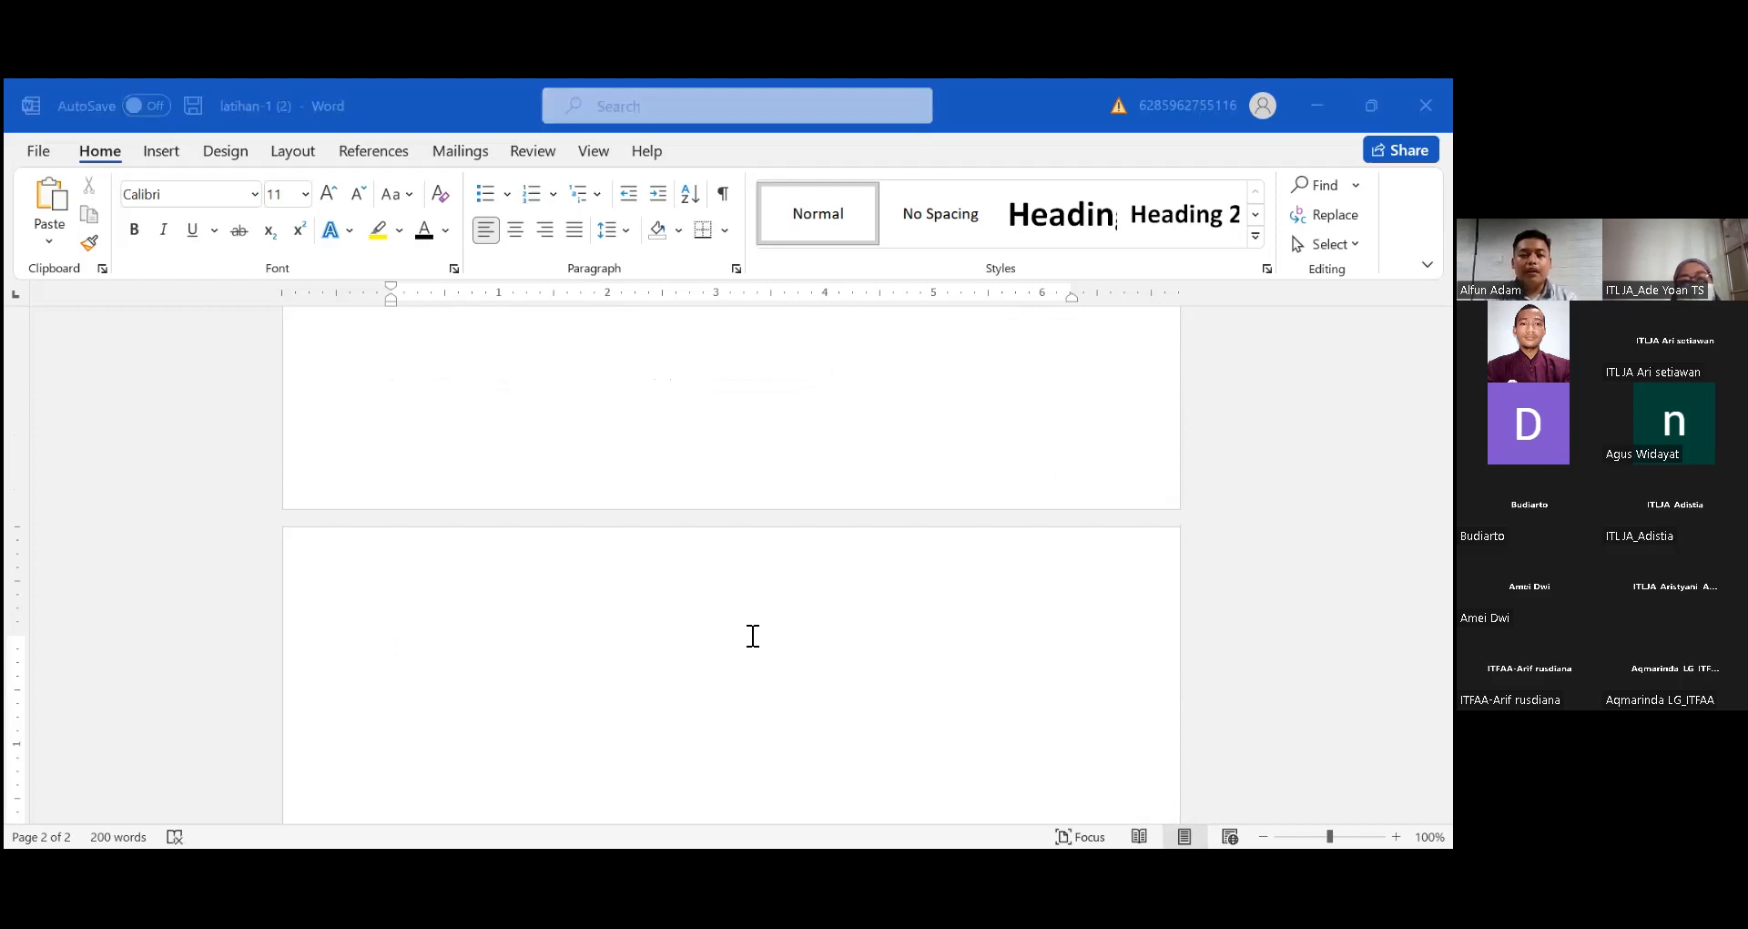
click(147, 159)
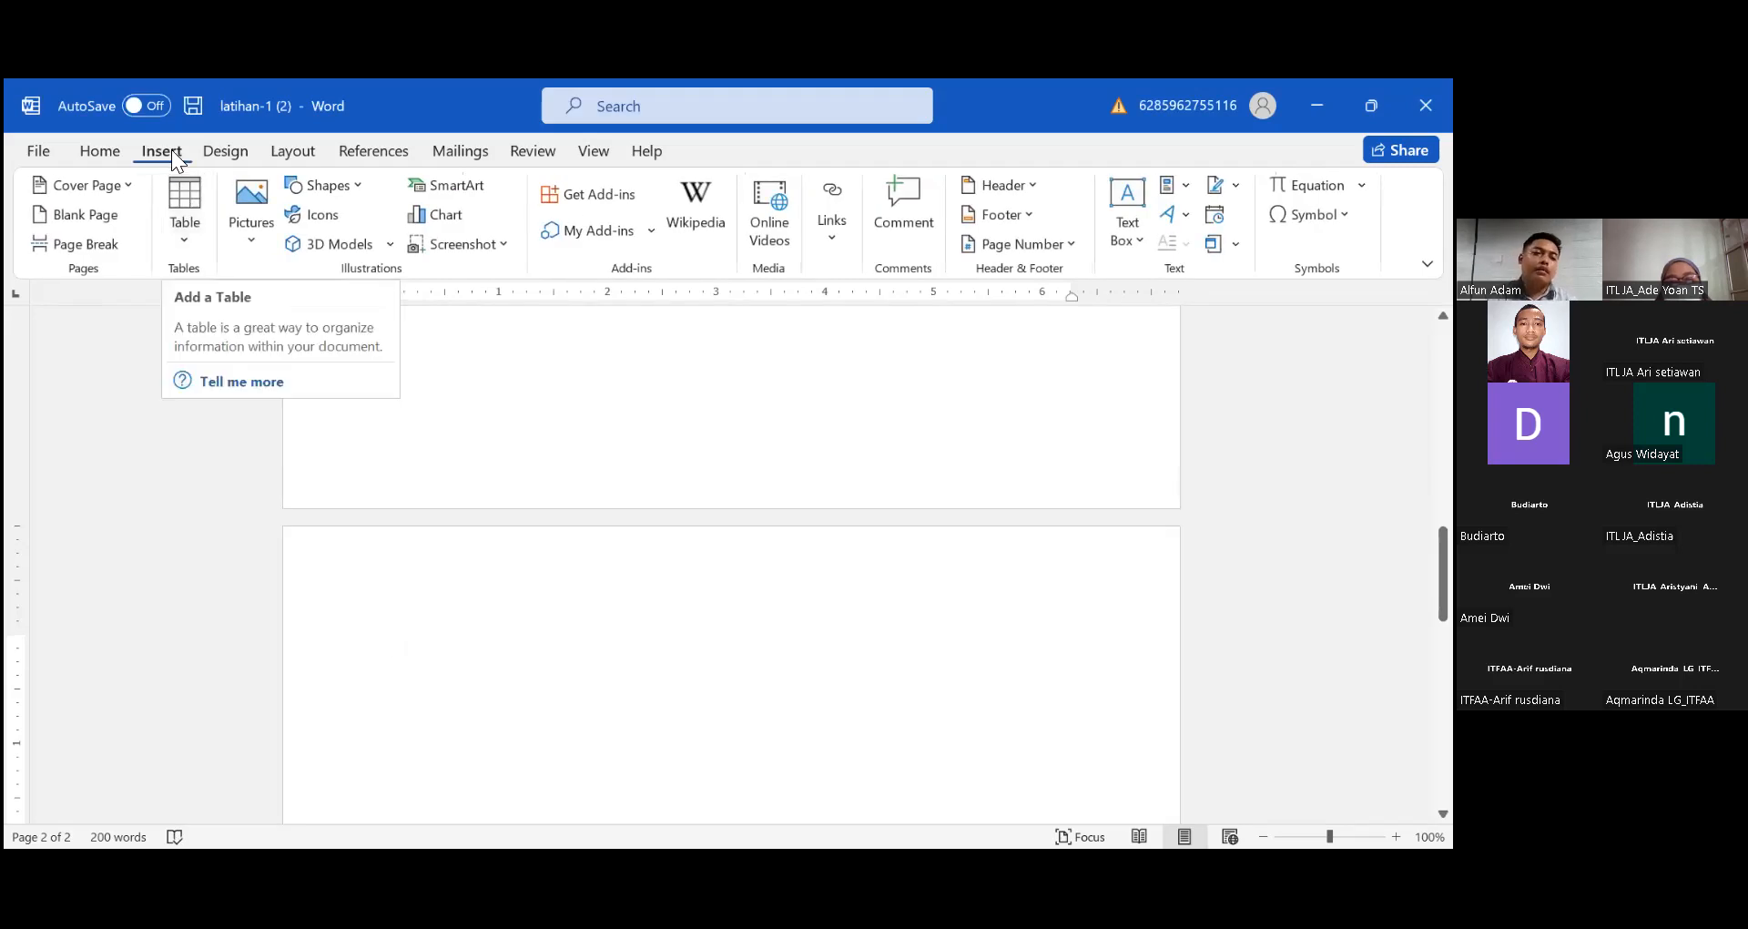
click(185, 235)
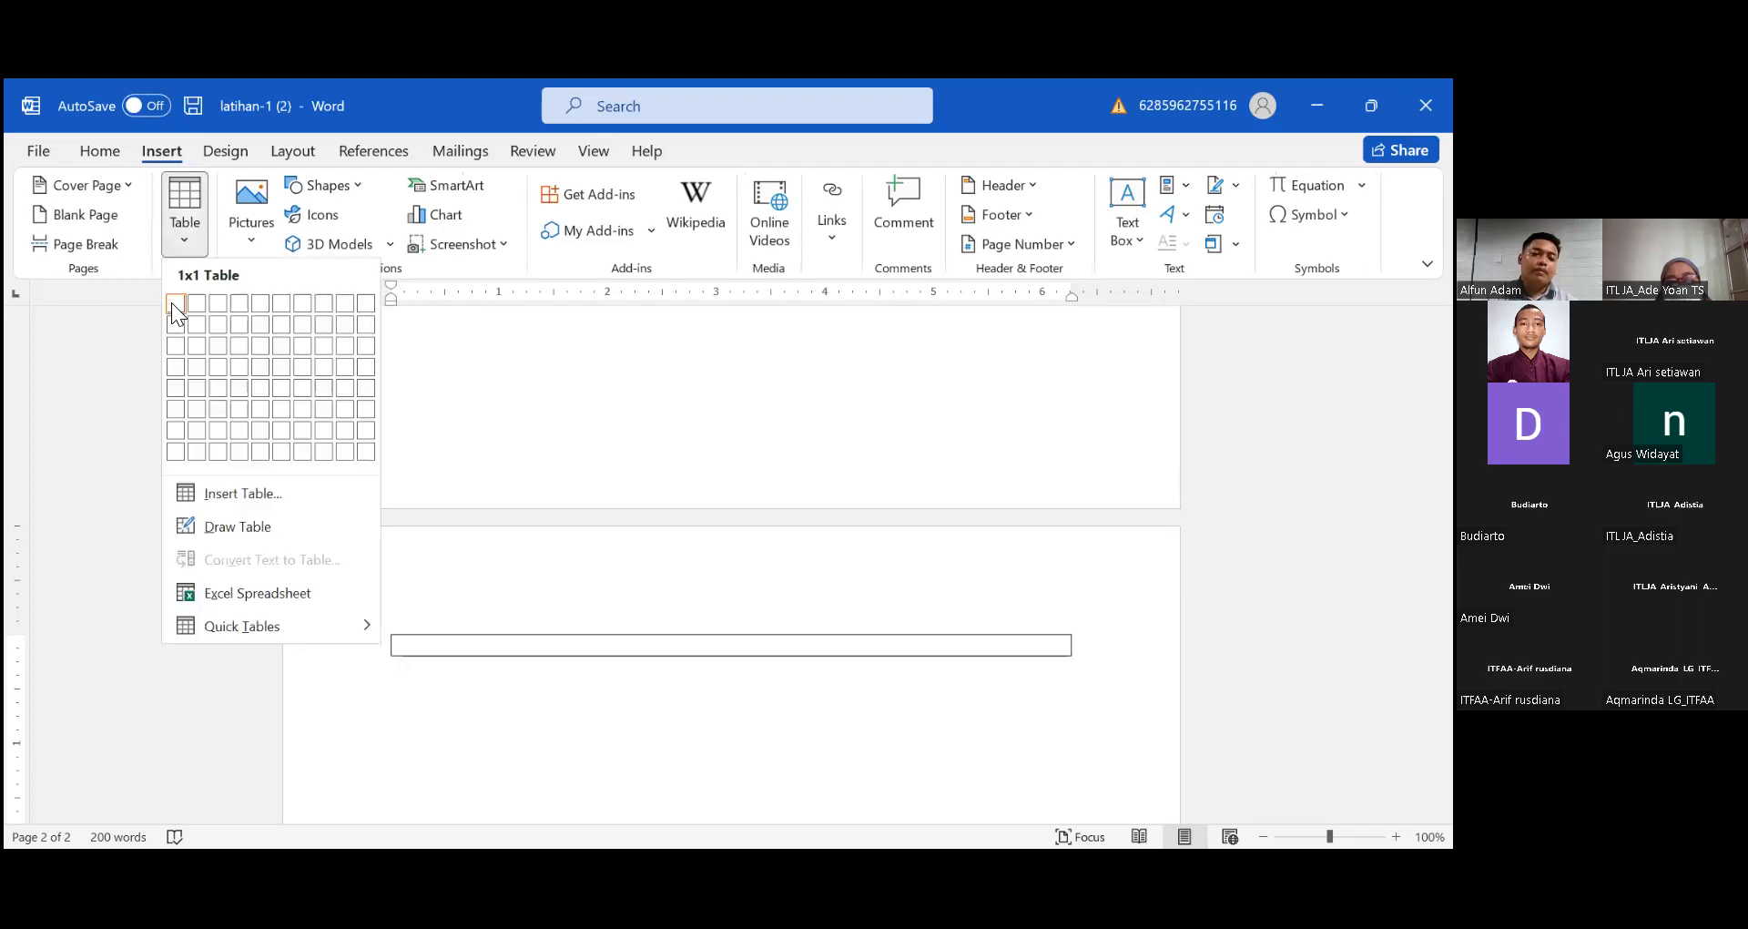
click(366, 453)
click(409, 636)
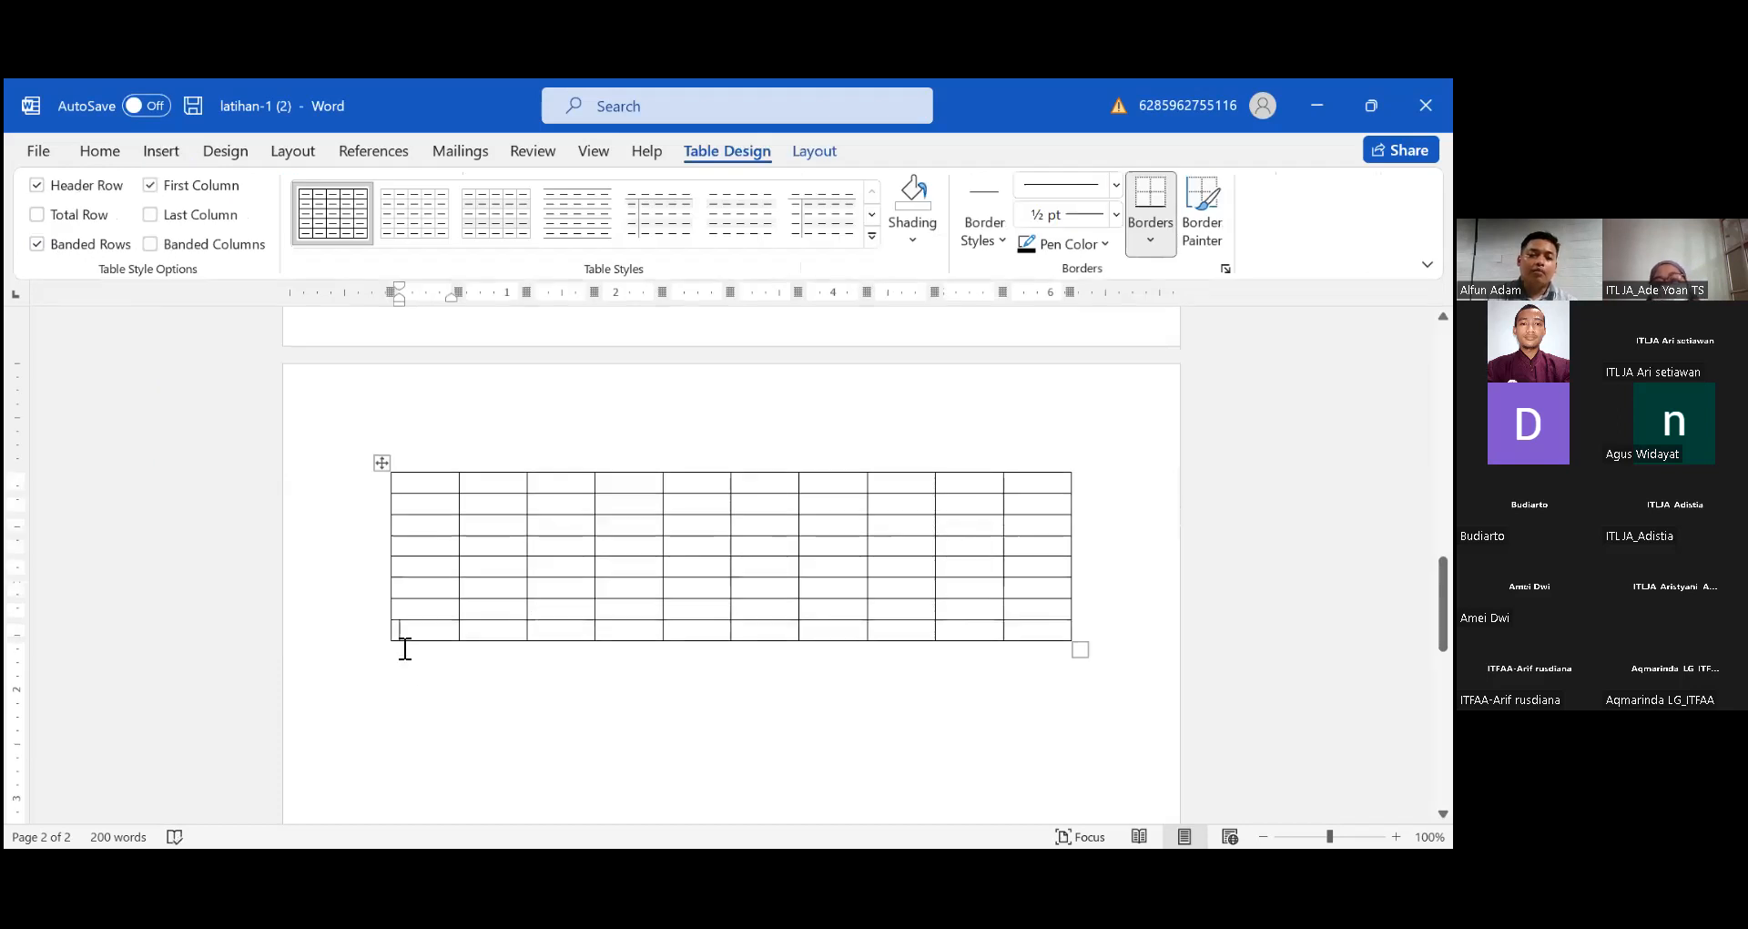
- Add one more row below the last row of the 10-column table
click(476, 627)
click(599, 628)
click(981, 628)
click(333, 485)
click(483, 526)
click(422, 620)
click(394, 644)
click(390, 635)
click(402, 634)
click(383, 642)
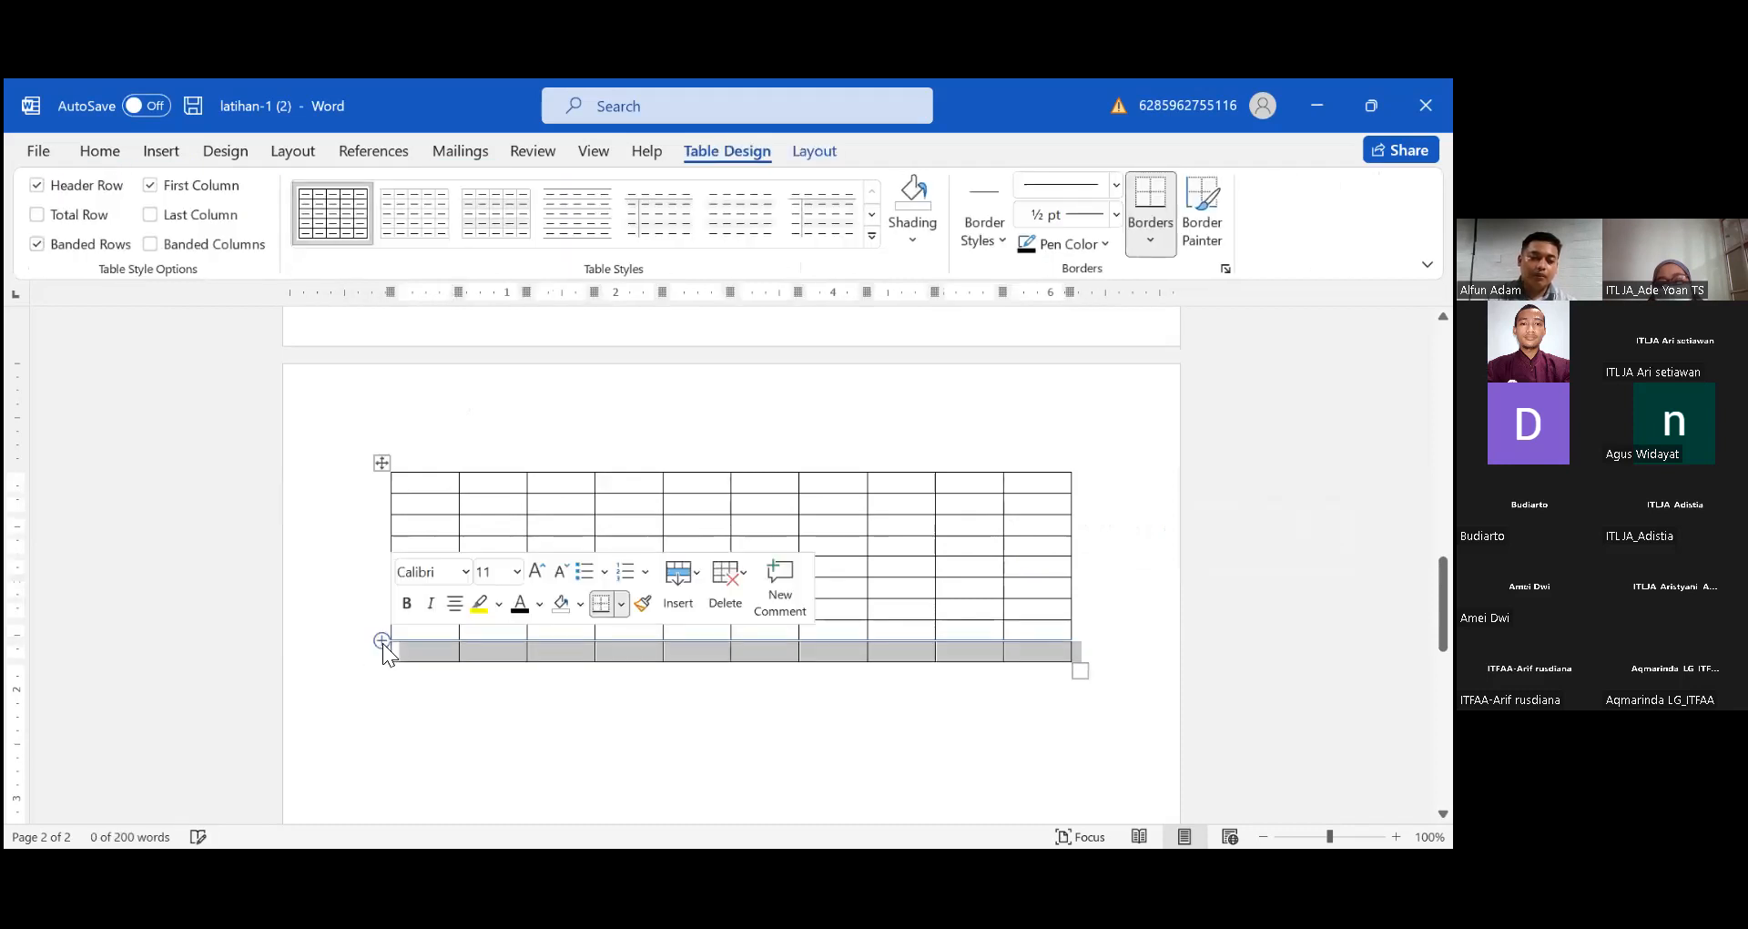
- Insert a column to the right of the table's last column, and undo the edits back to the blank page
right_click(1048, 488)
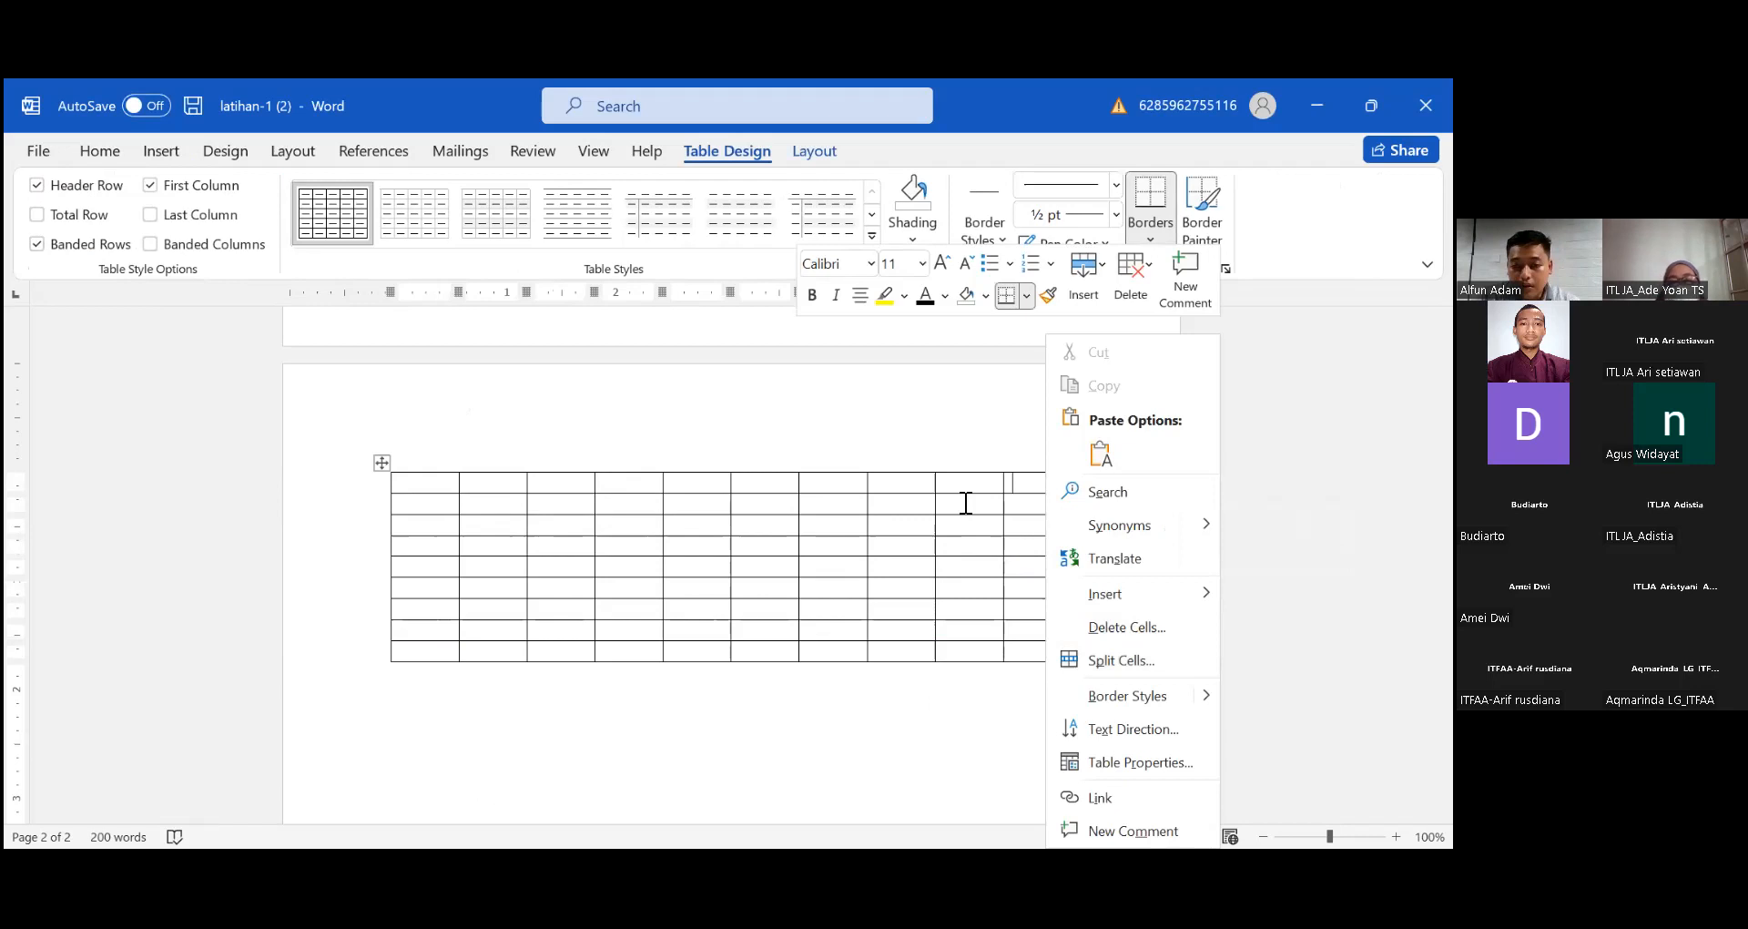
click(1044, 492)
right_click(1044, 491)
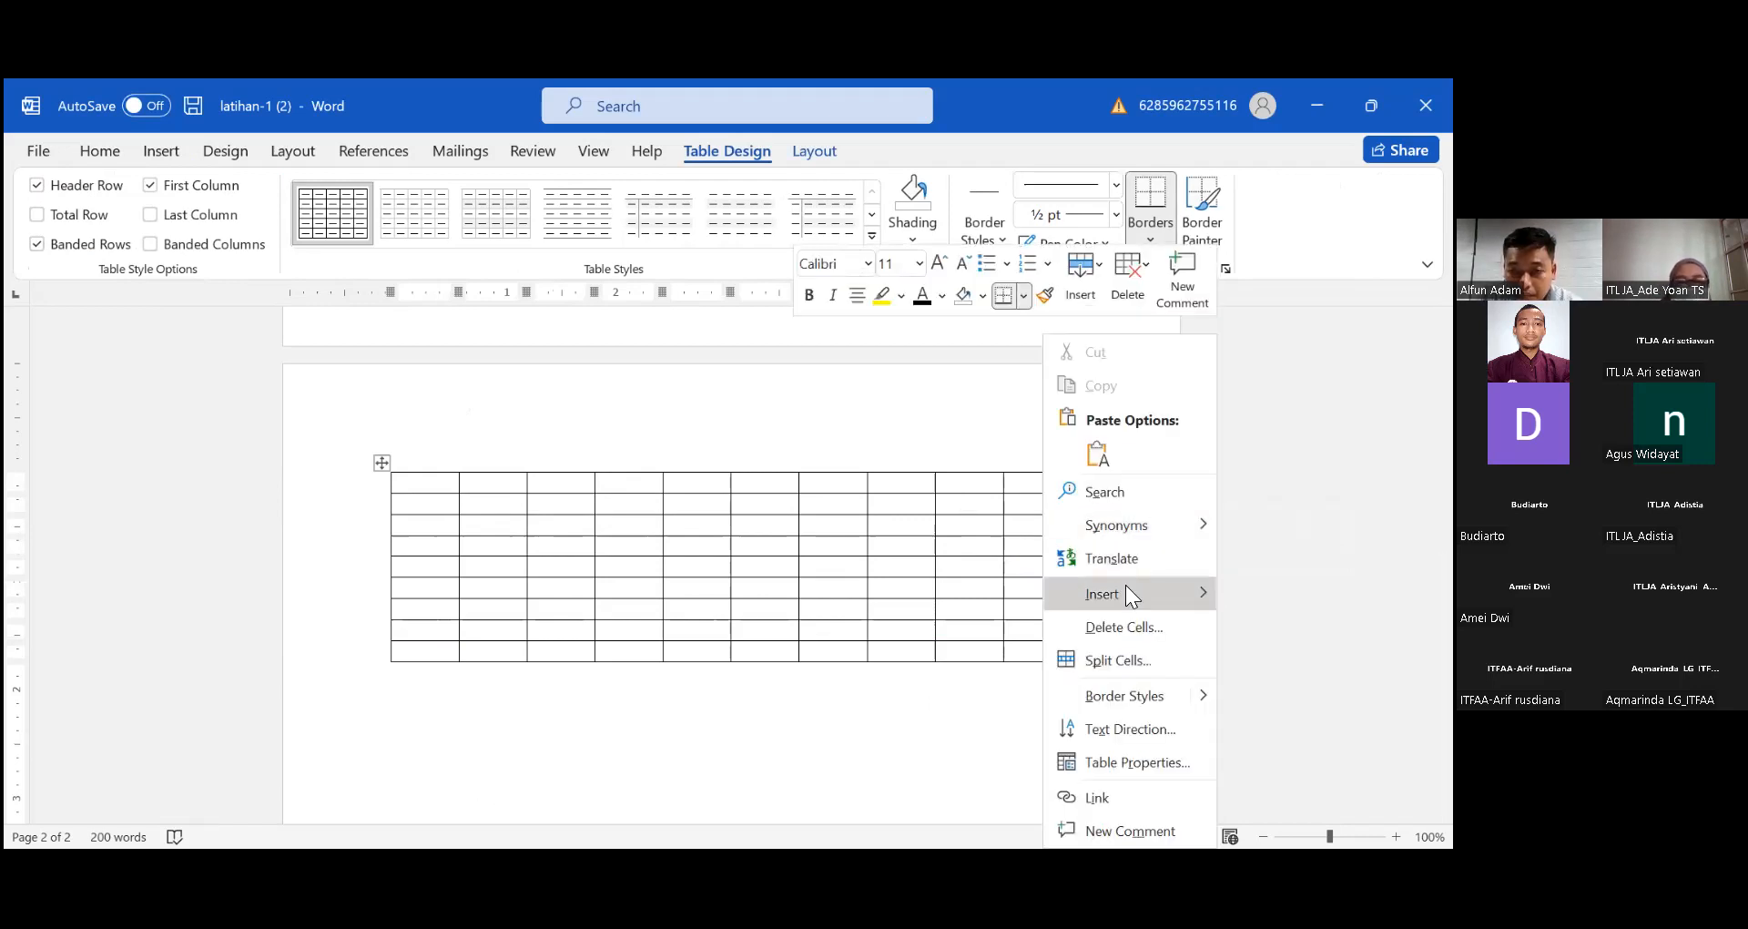
mouse_move(1125, 592)
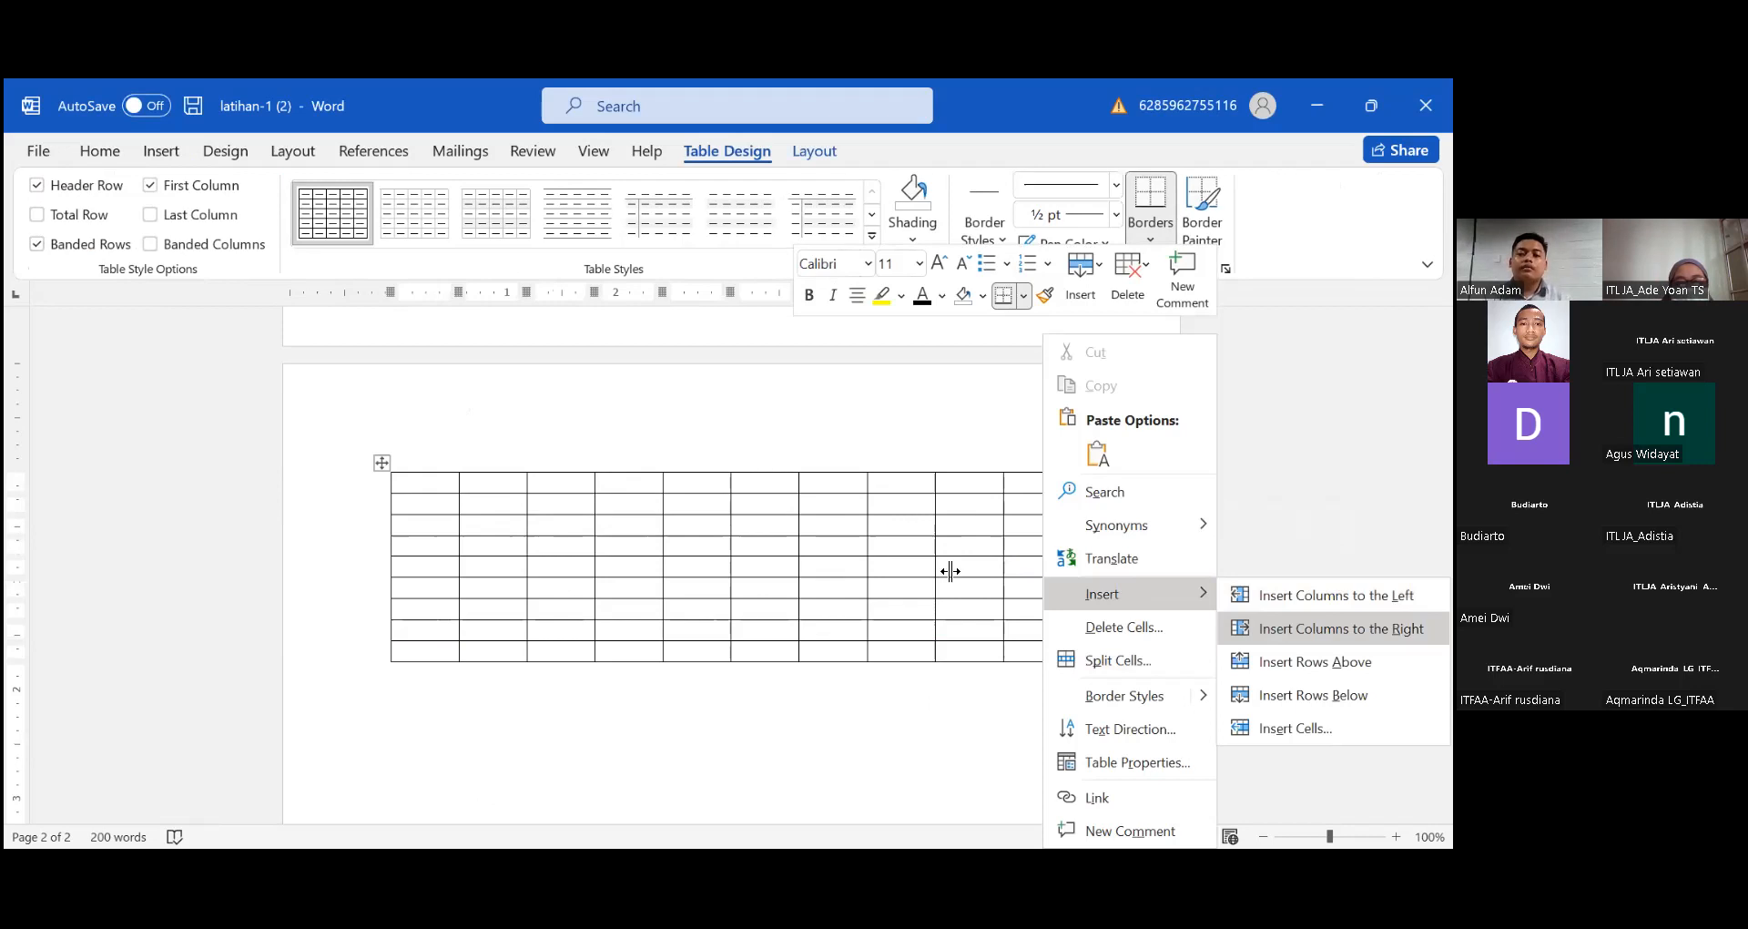
click(1341, 628)
key(ctrl+z)
key(ctrl+z)
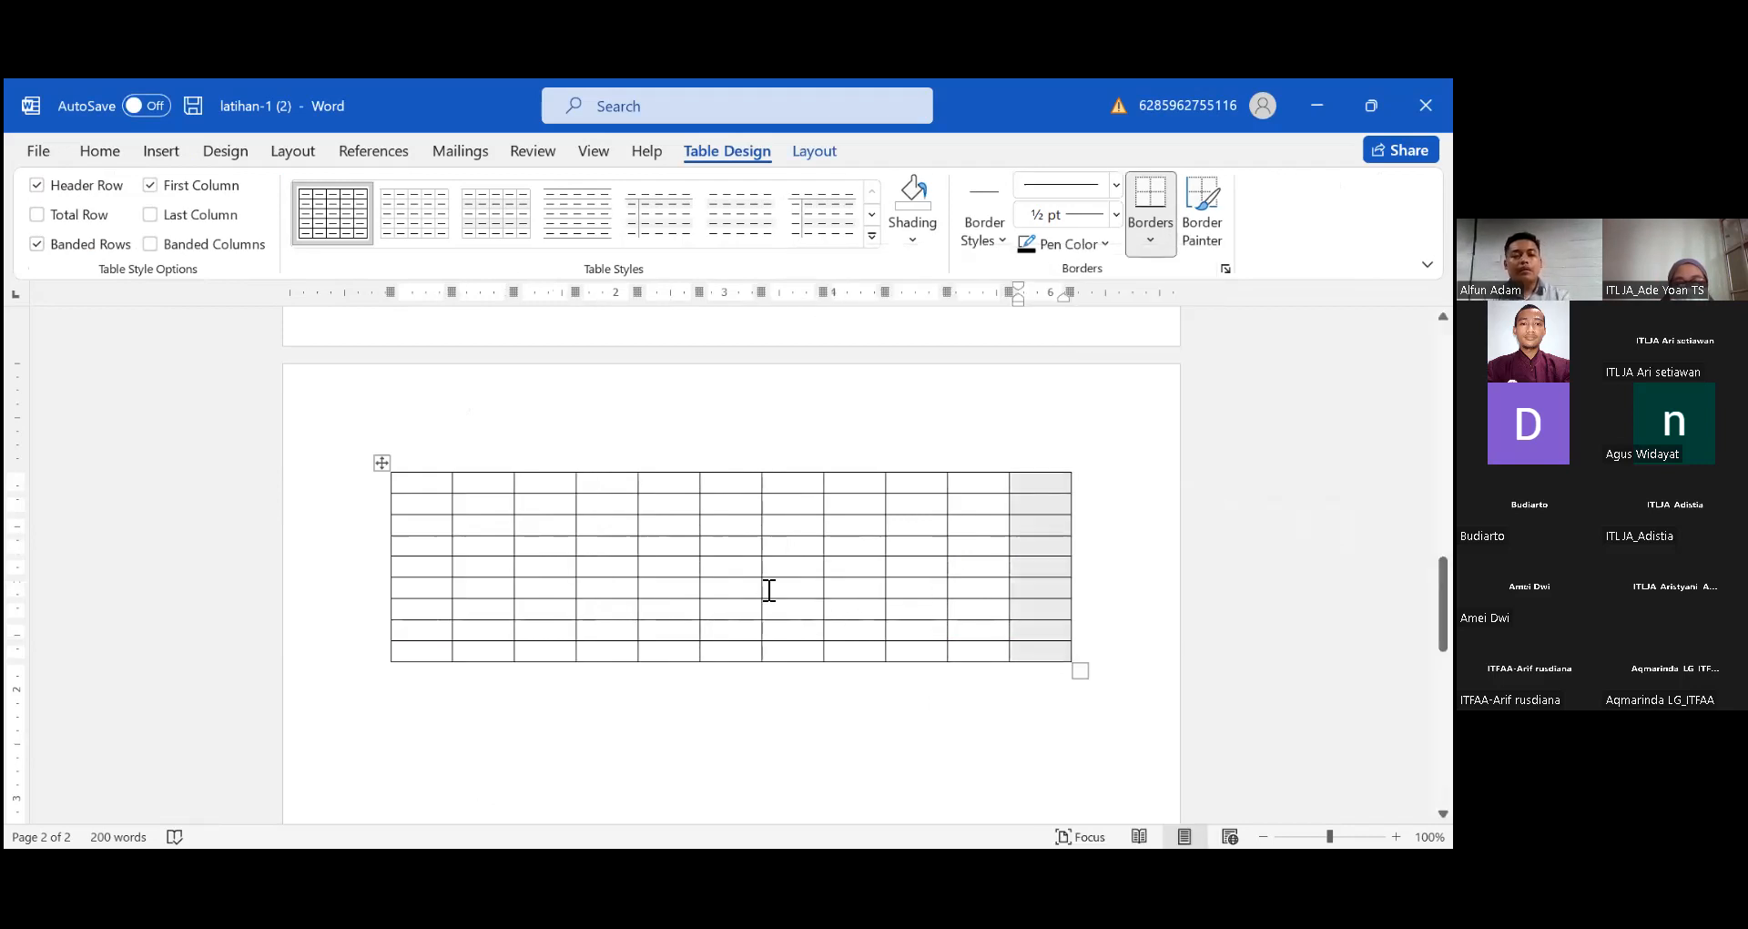
- Insert a table with 4 columns and 9 rows on the second page, keeping the automatic fixed column width
click(145, 151)
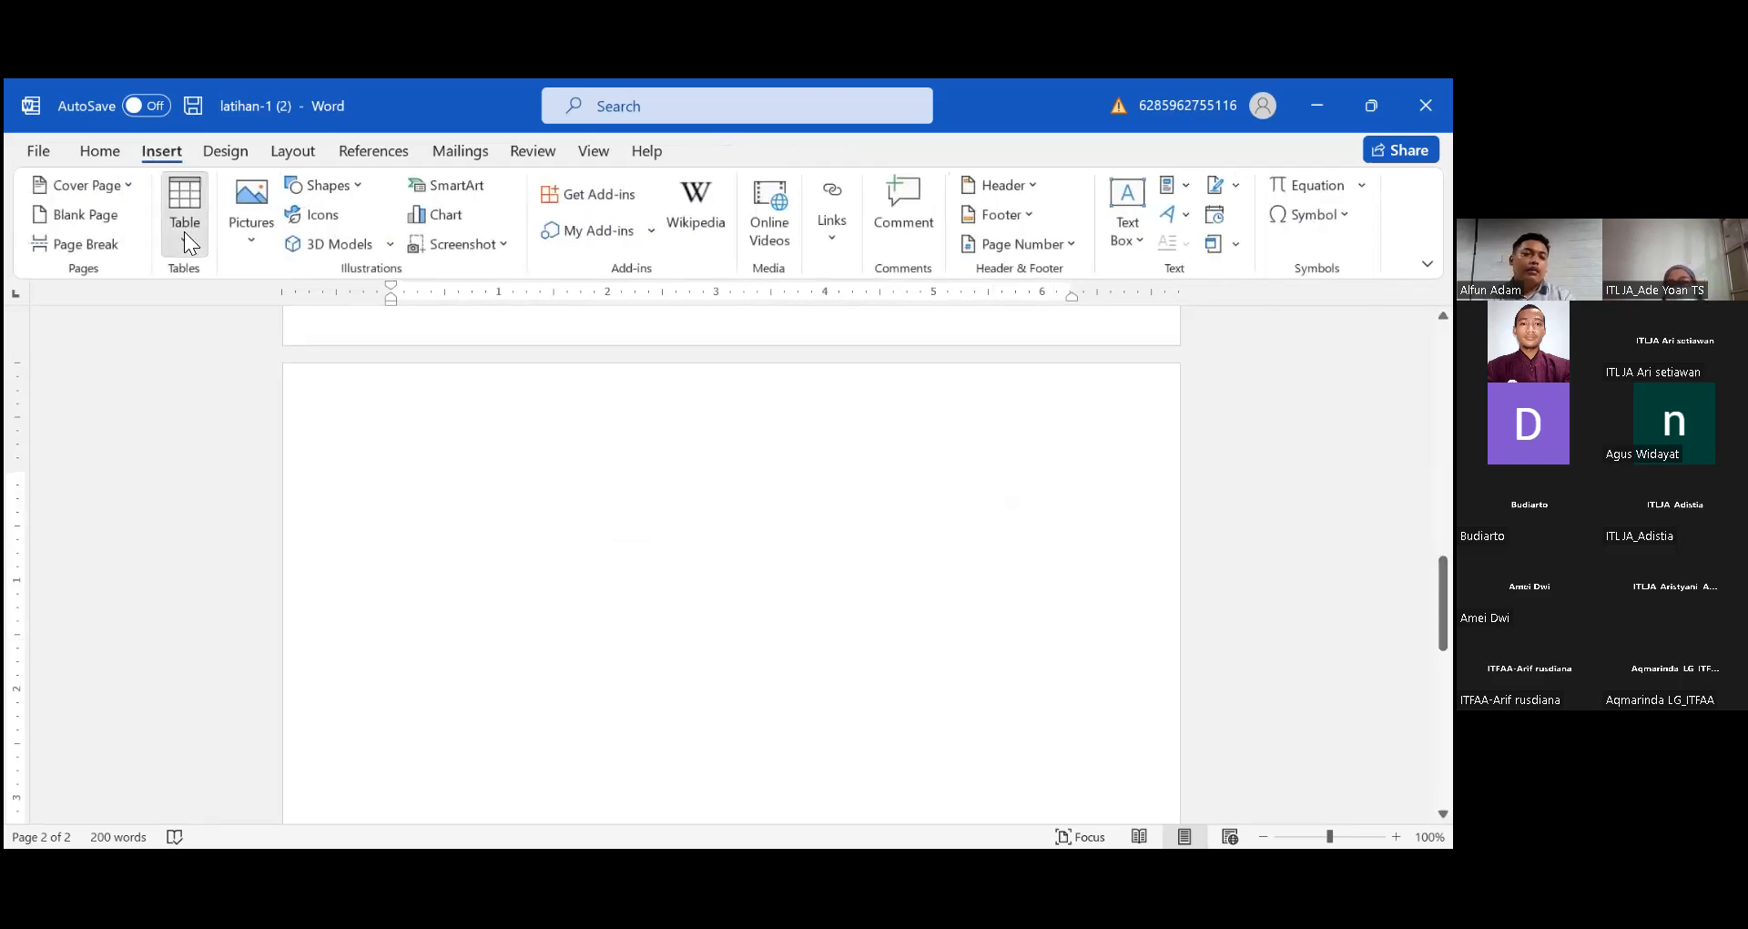
click(185, 235)
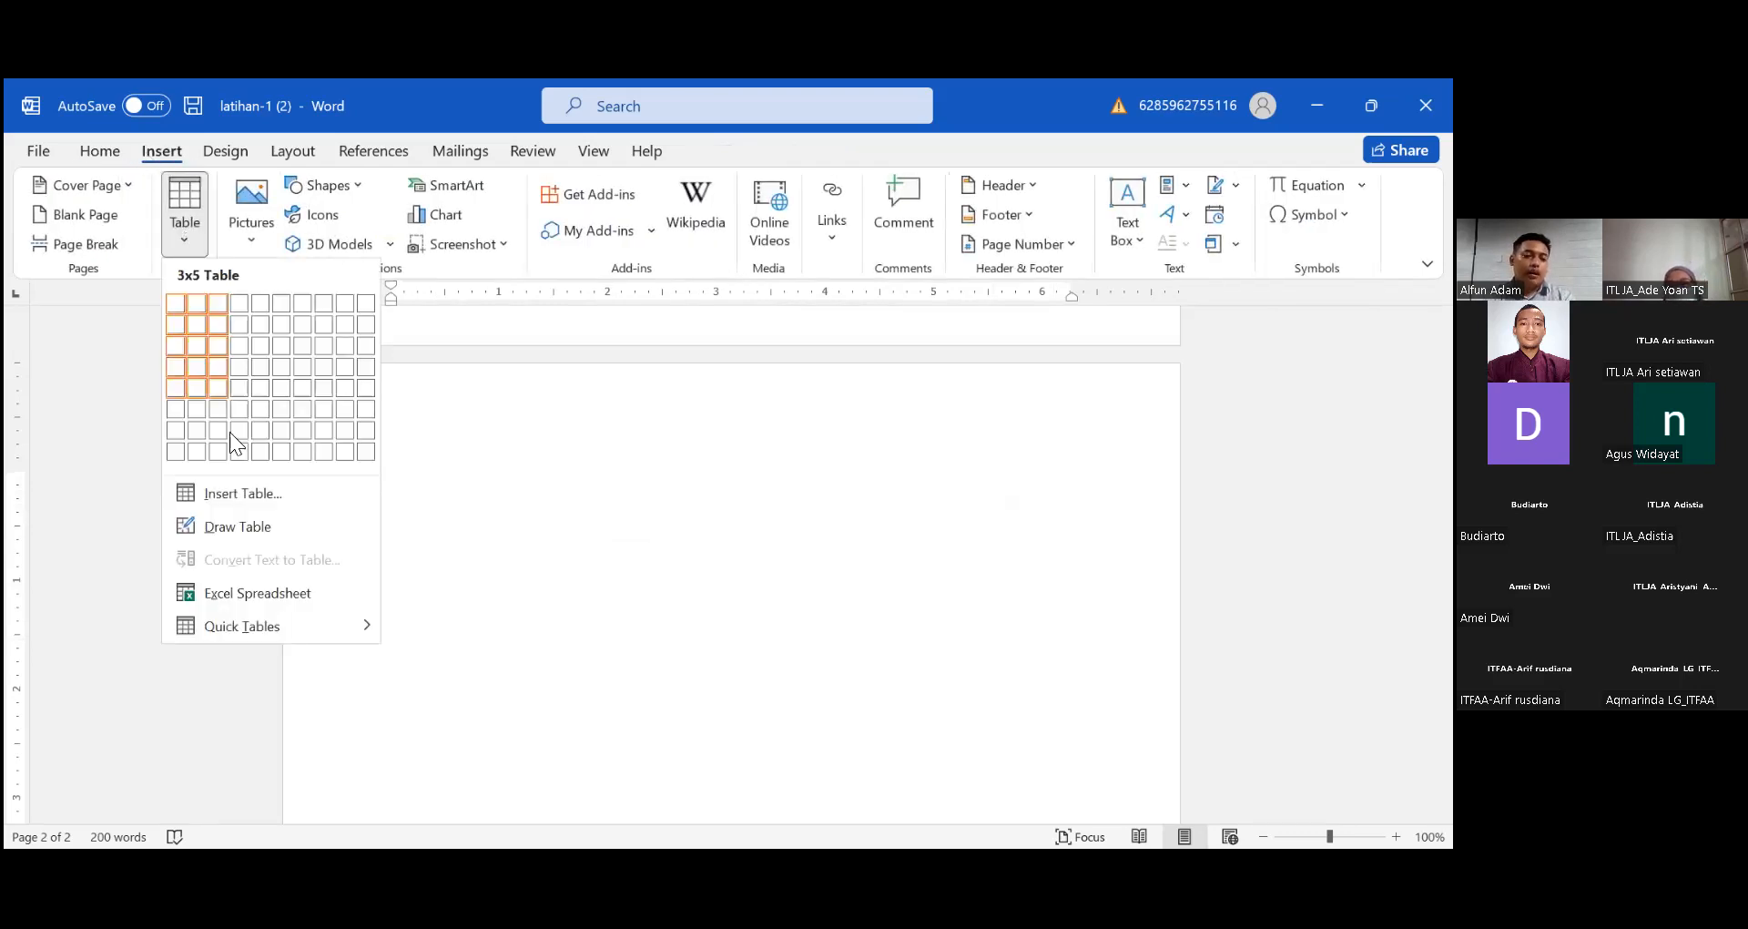
click(260, 492)
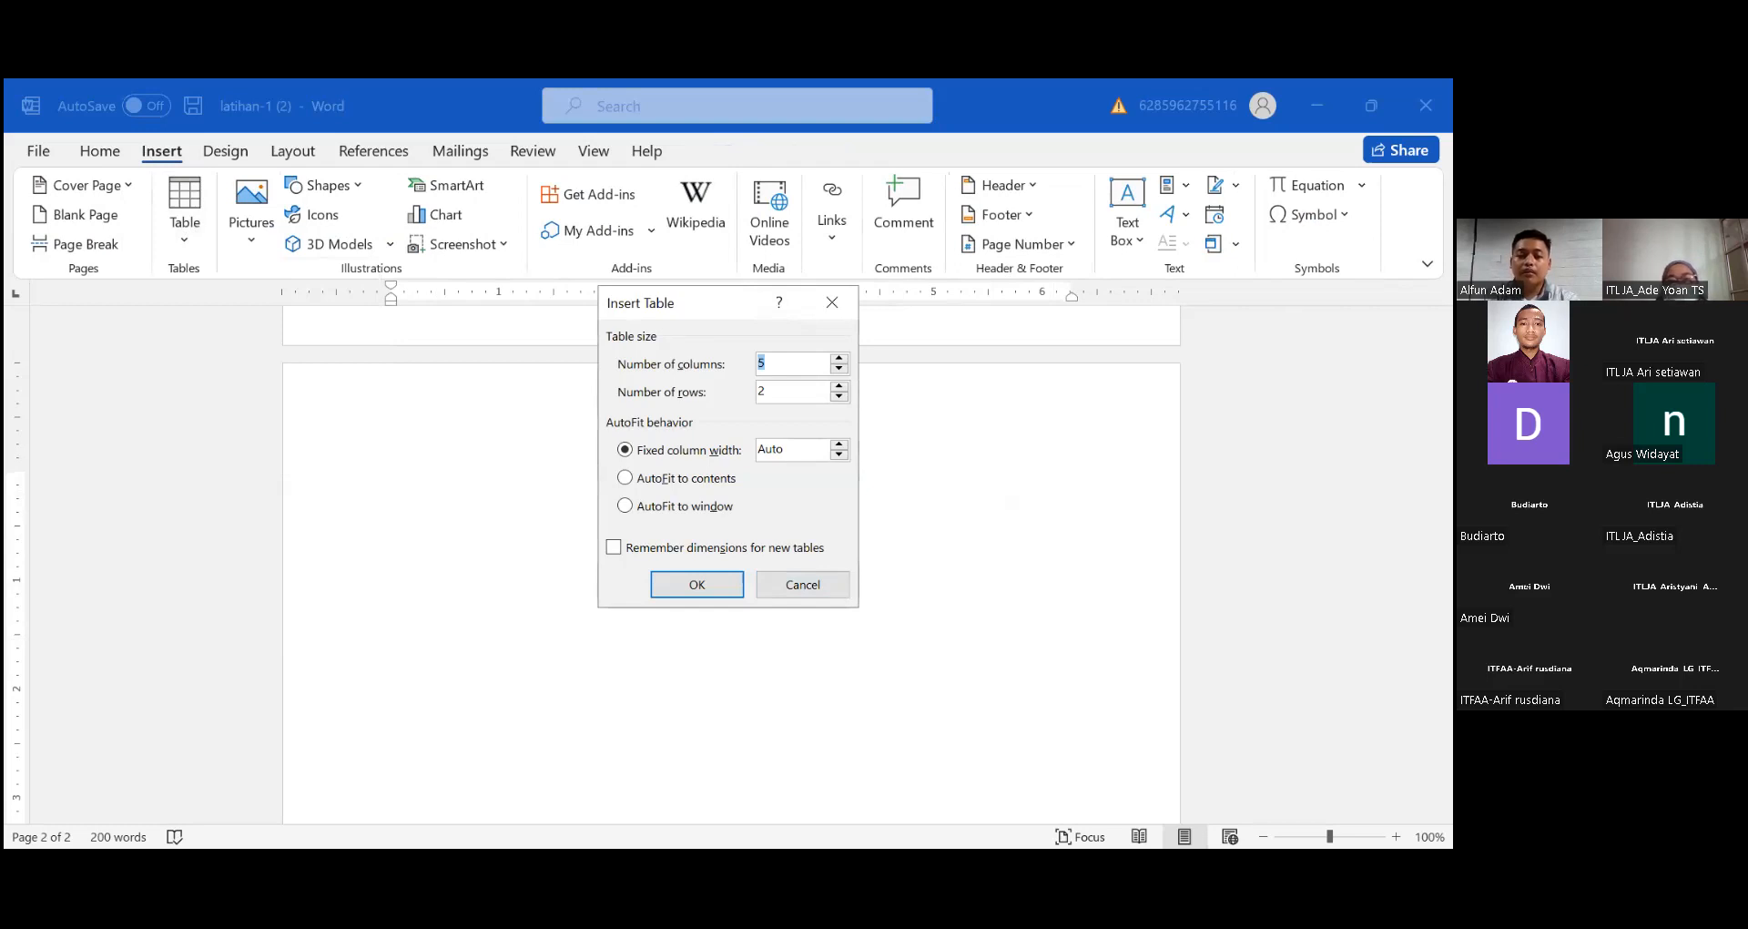
text(4)
click(791, 395)
key(BackSpace)
text(9)
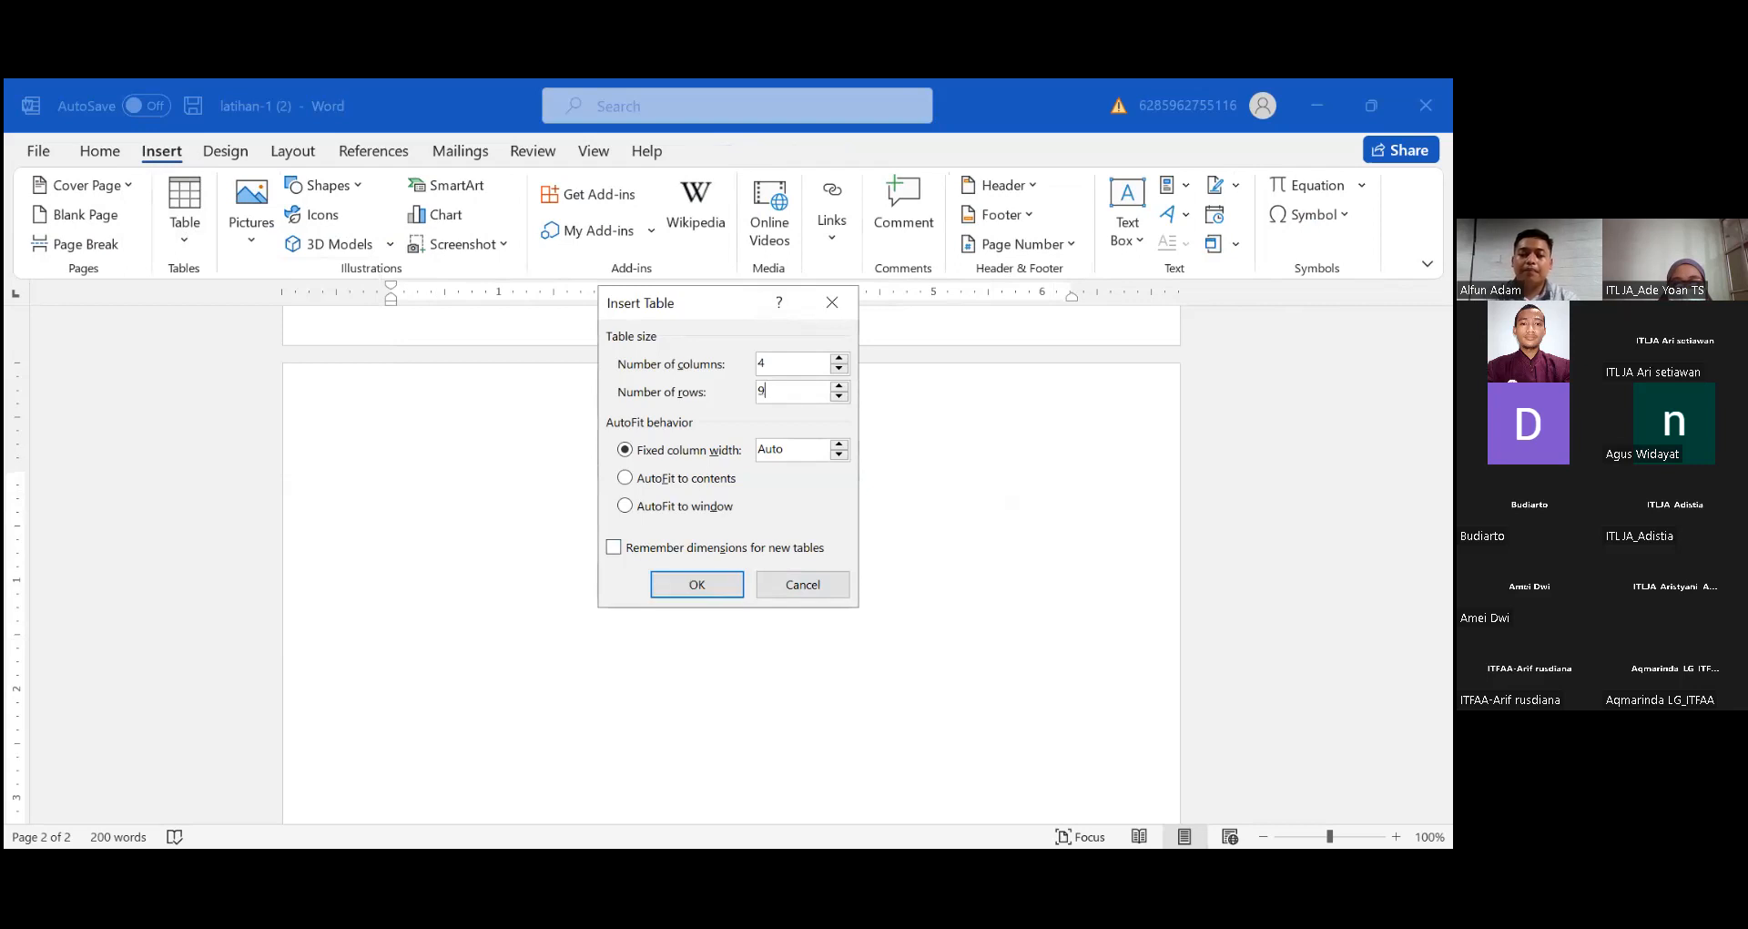
click(703, 584)
scroll(710, 592, up, 5)
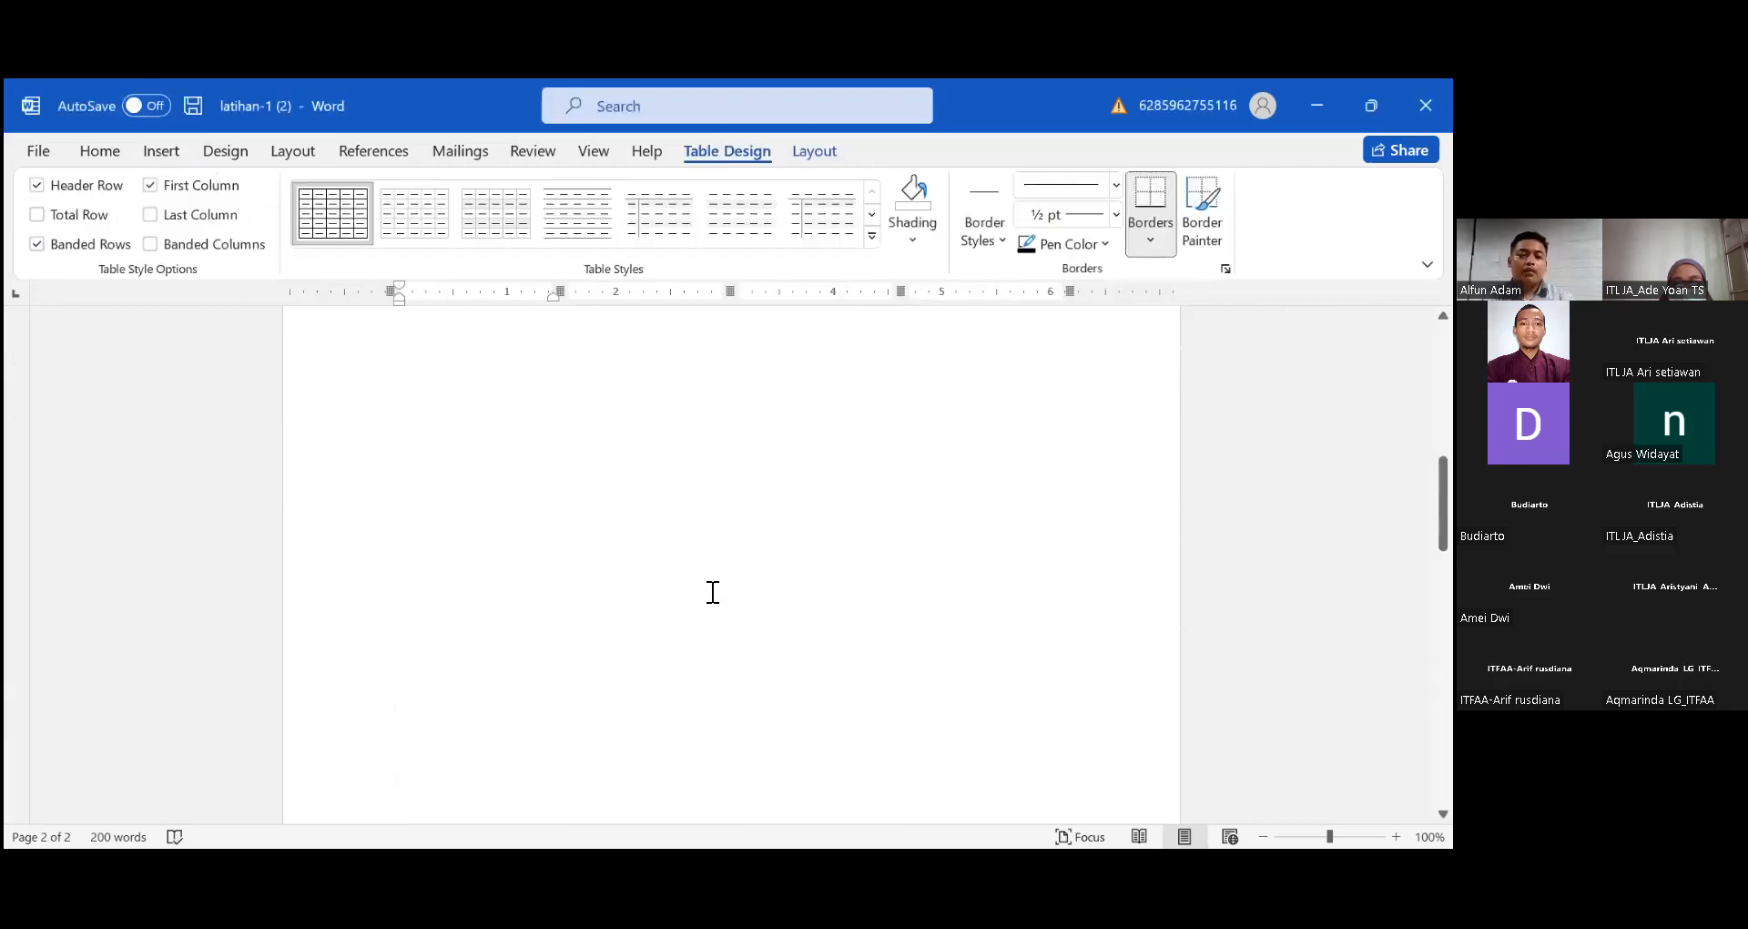
scroll(712, 592, down, 8)
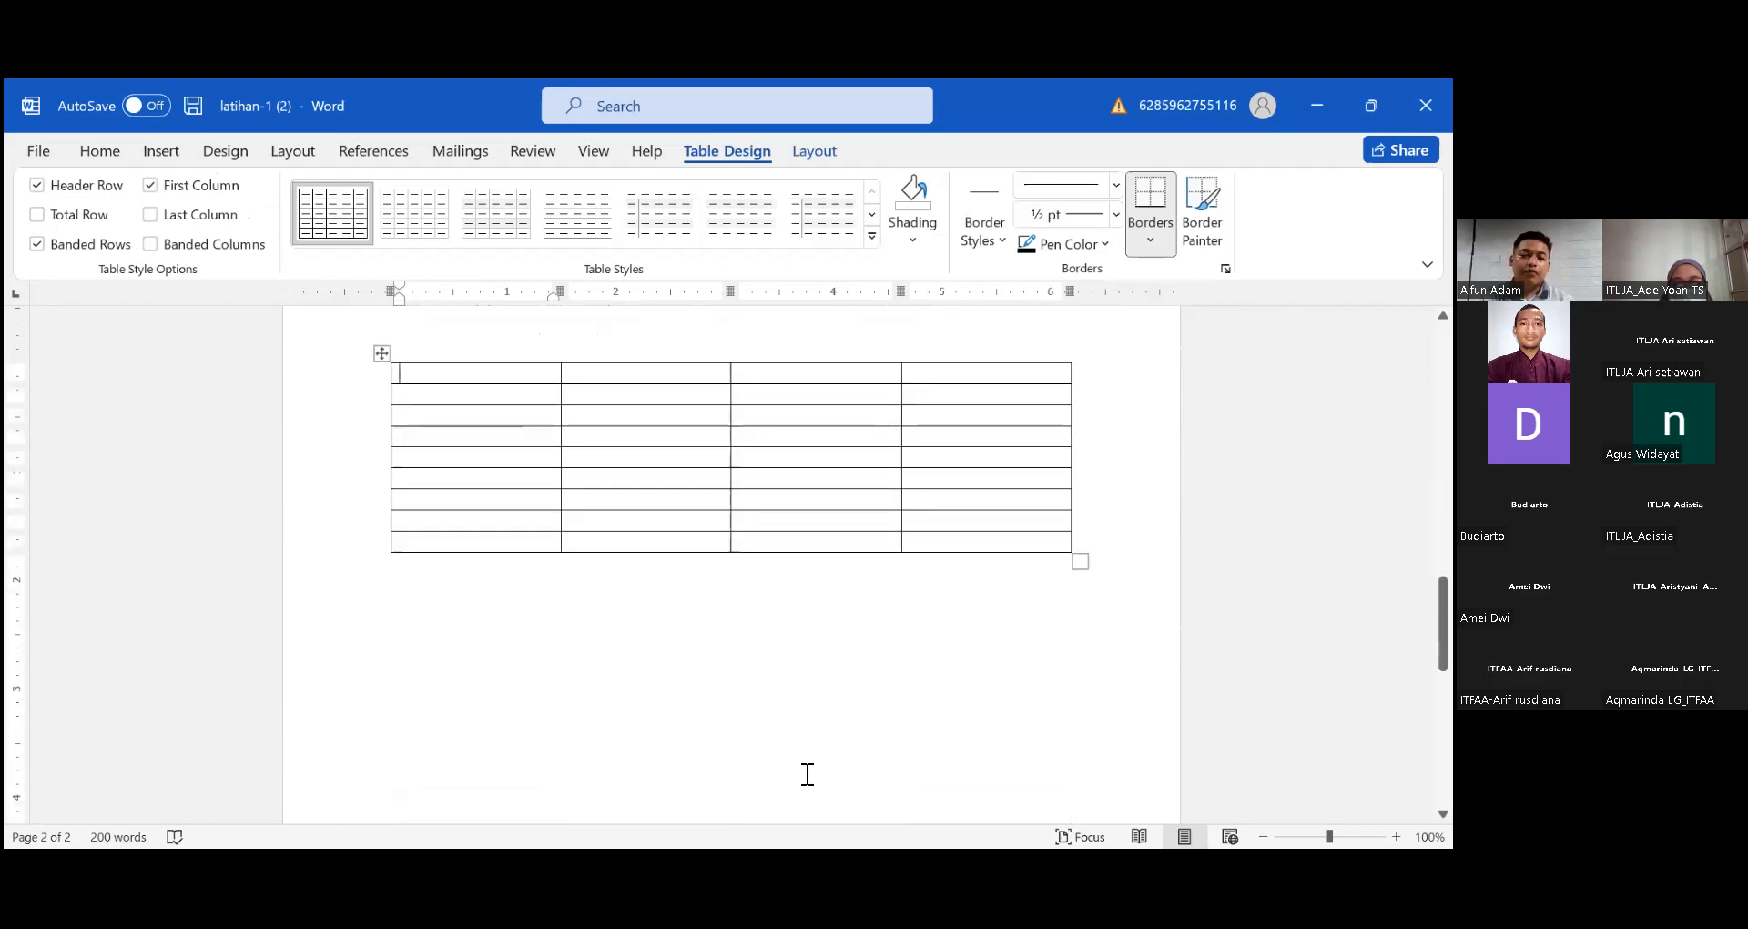
key(alt+Tab)
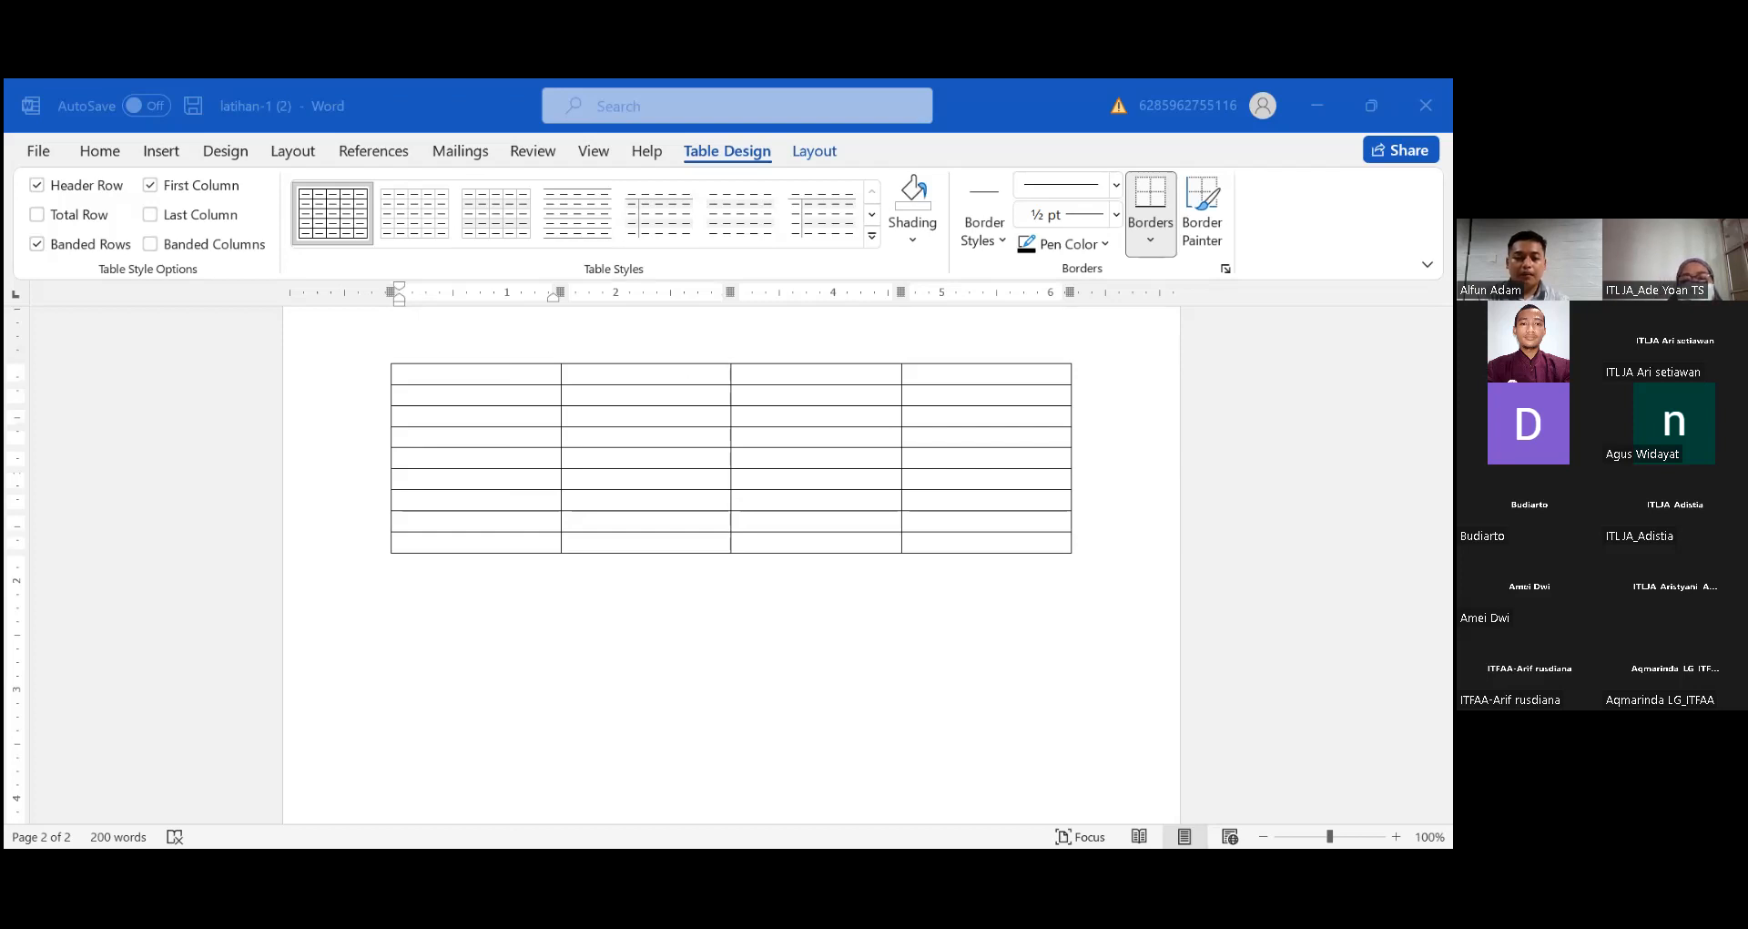
click(480, 372)
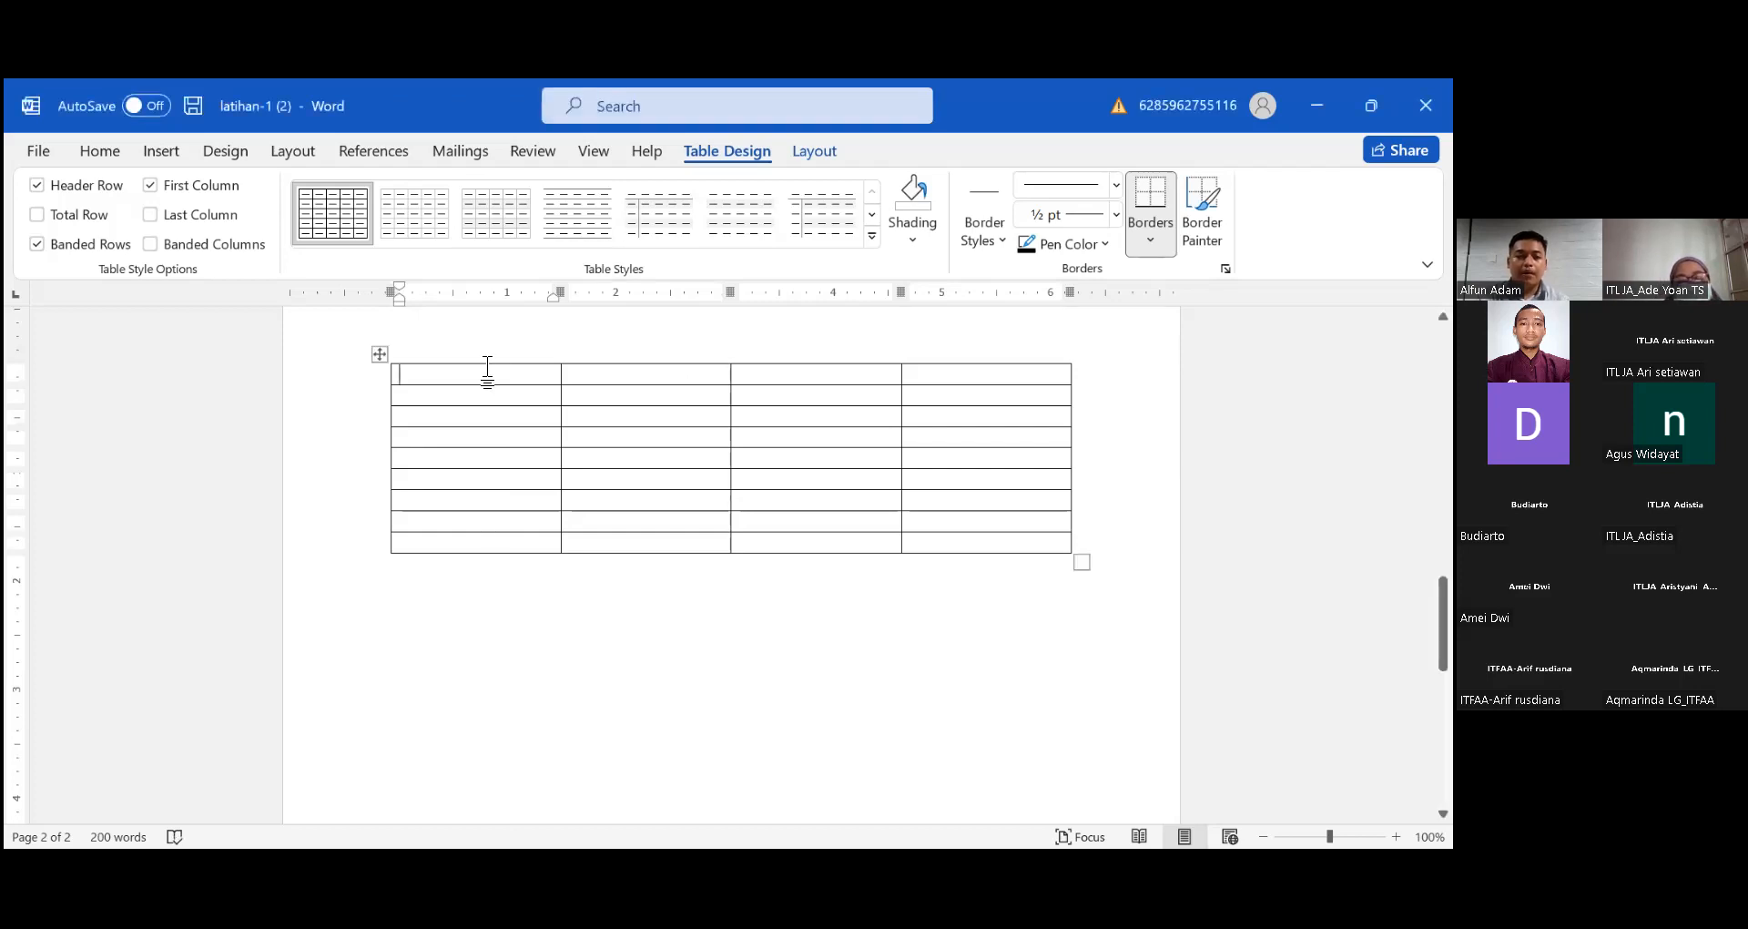
drag(500, 374, 987, 419)
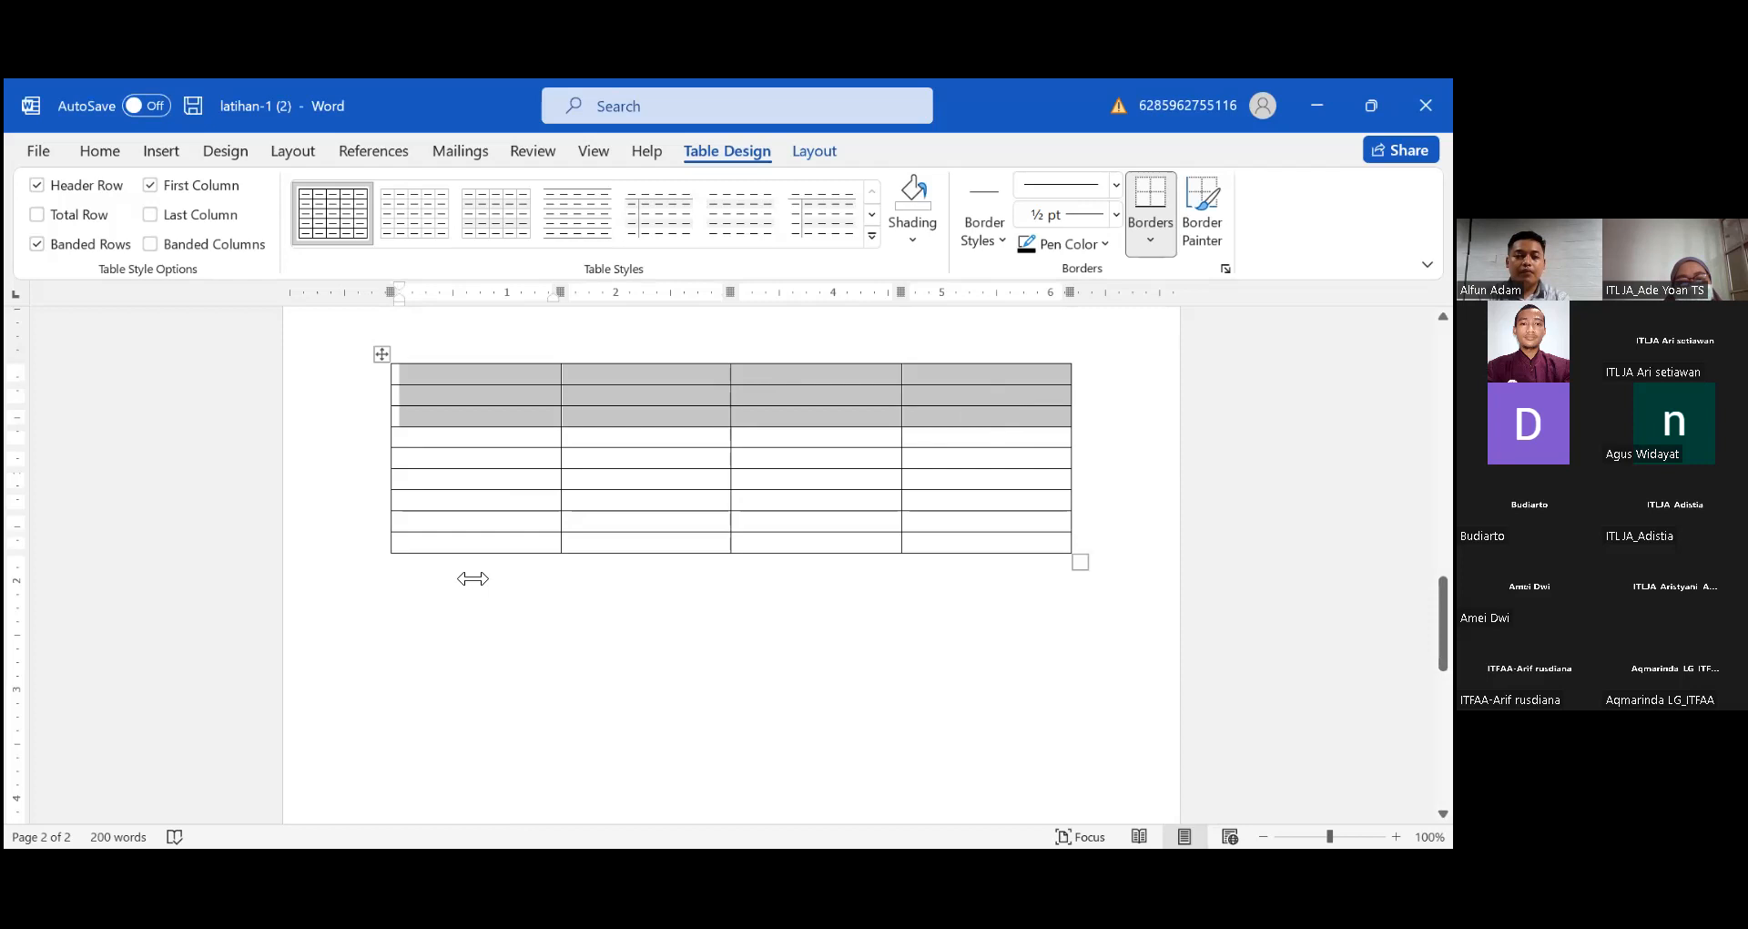
key(alt+Tab)
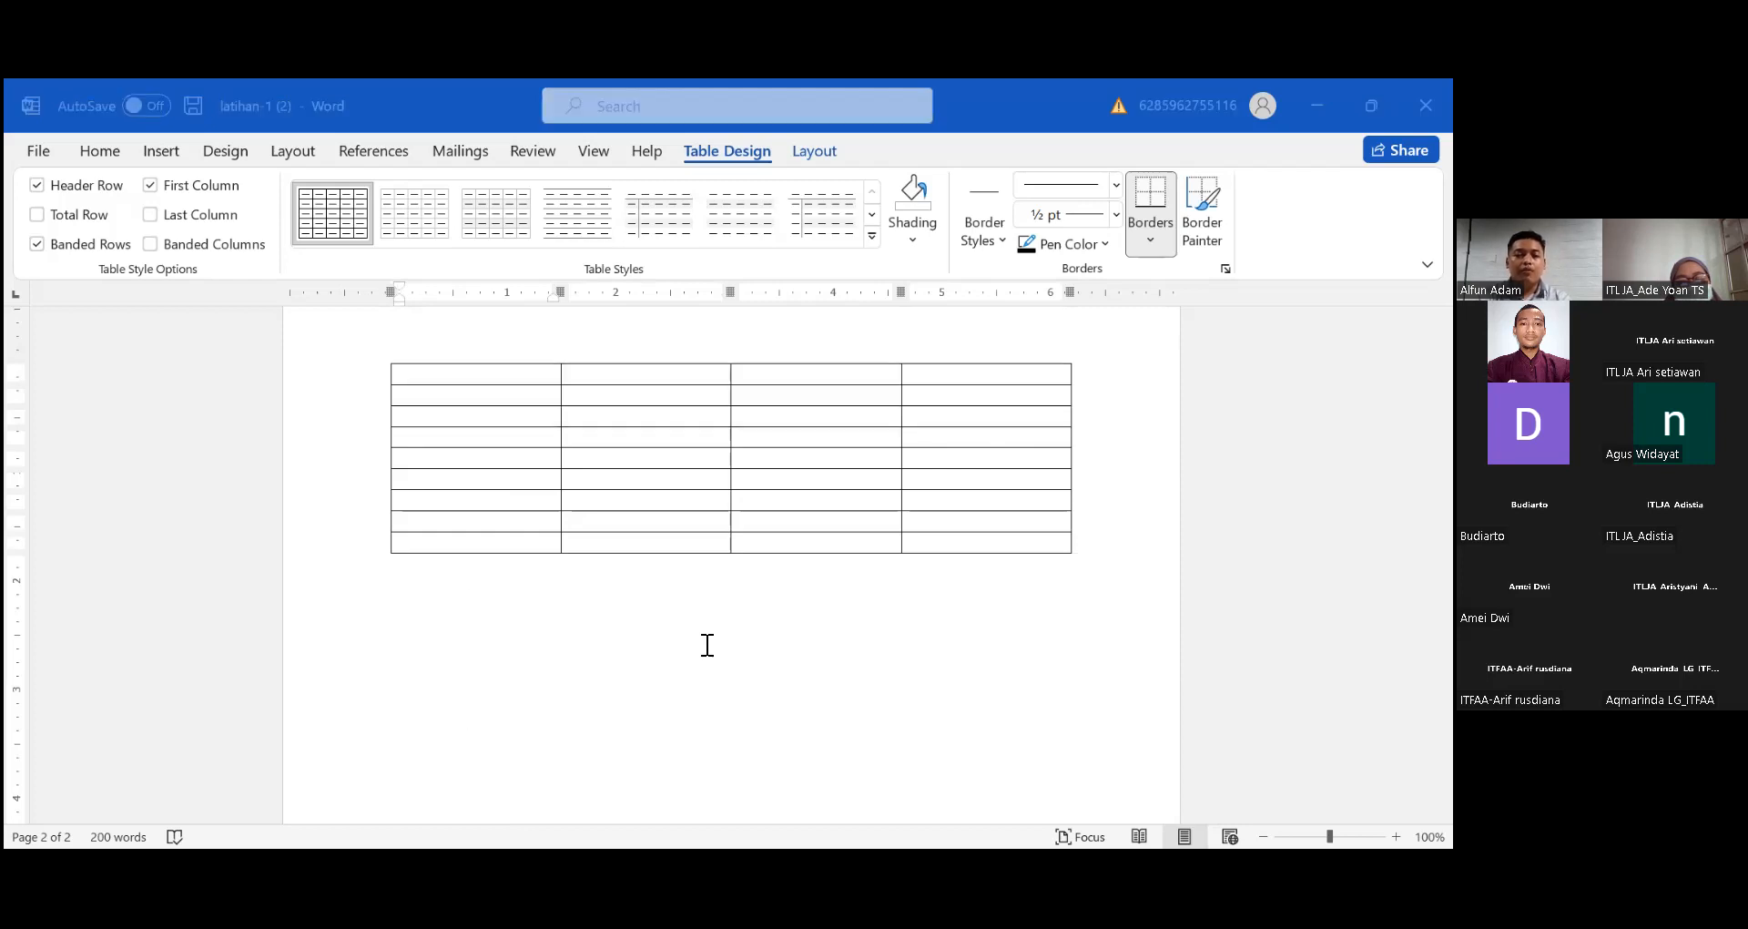
key(alt+Tab)
scroll(704, 642, up, 5)
scroll(707, 644, down, 4)
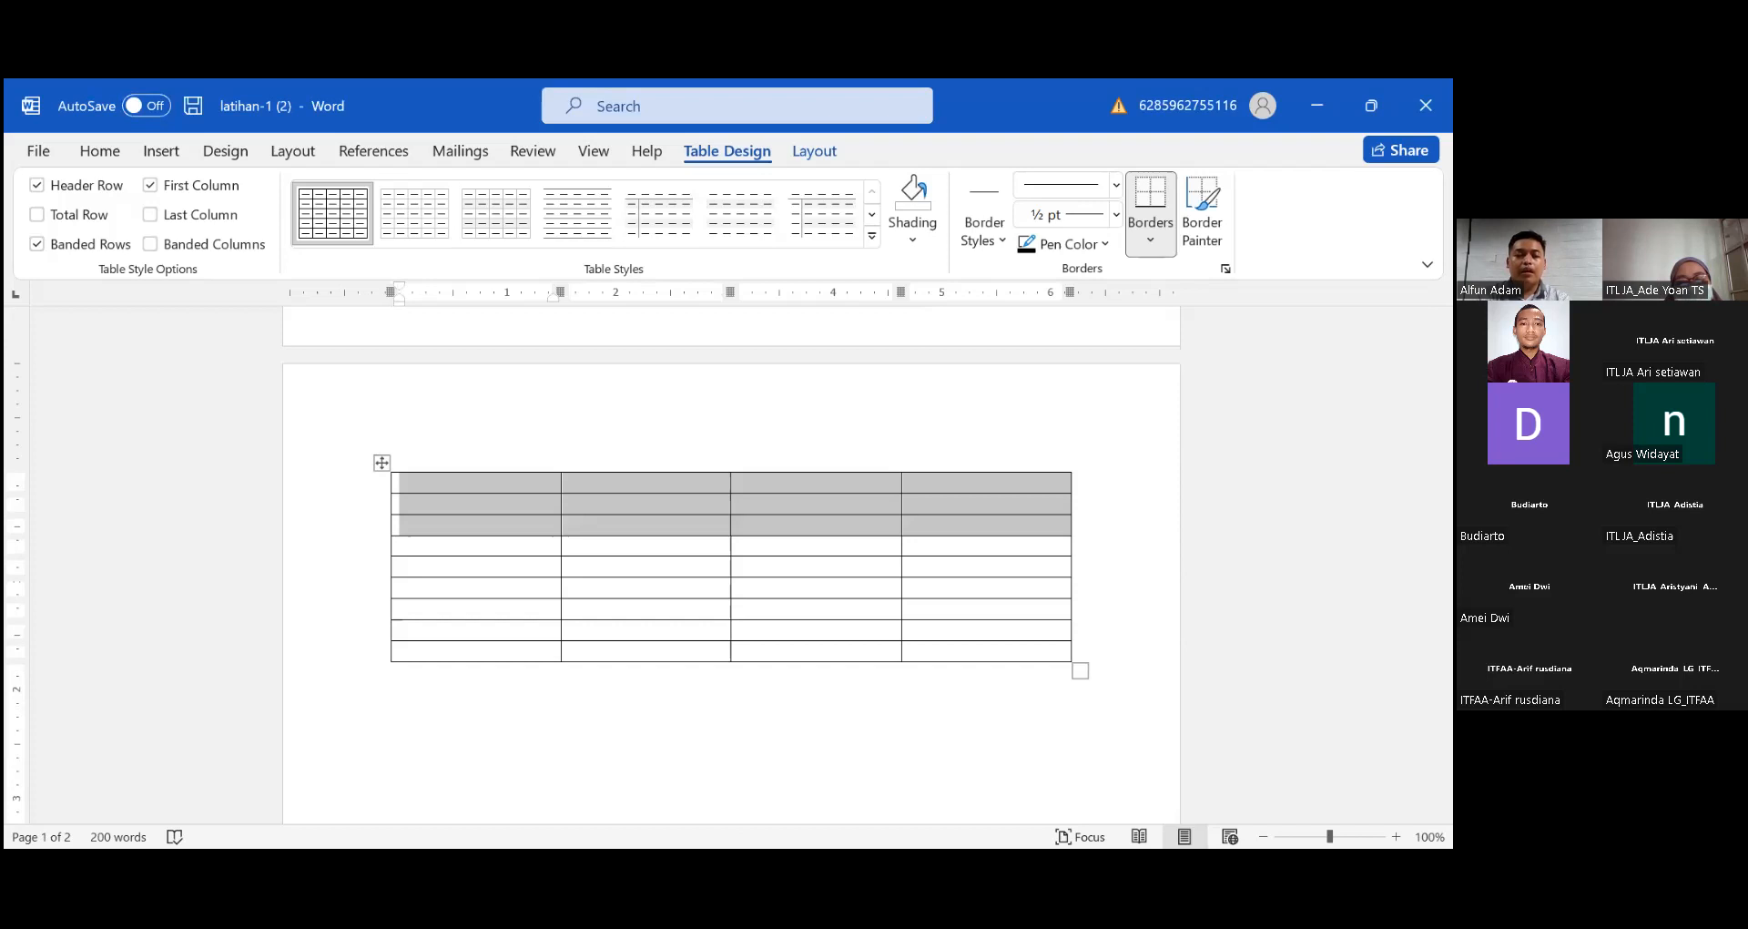
key(alt+Tab)
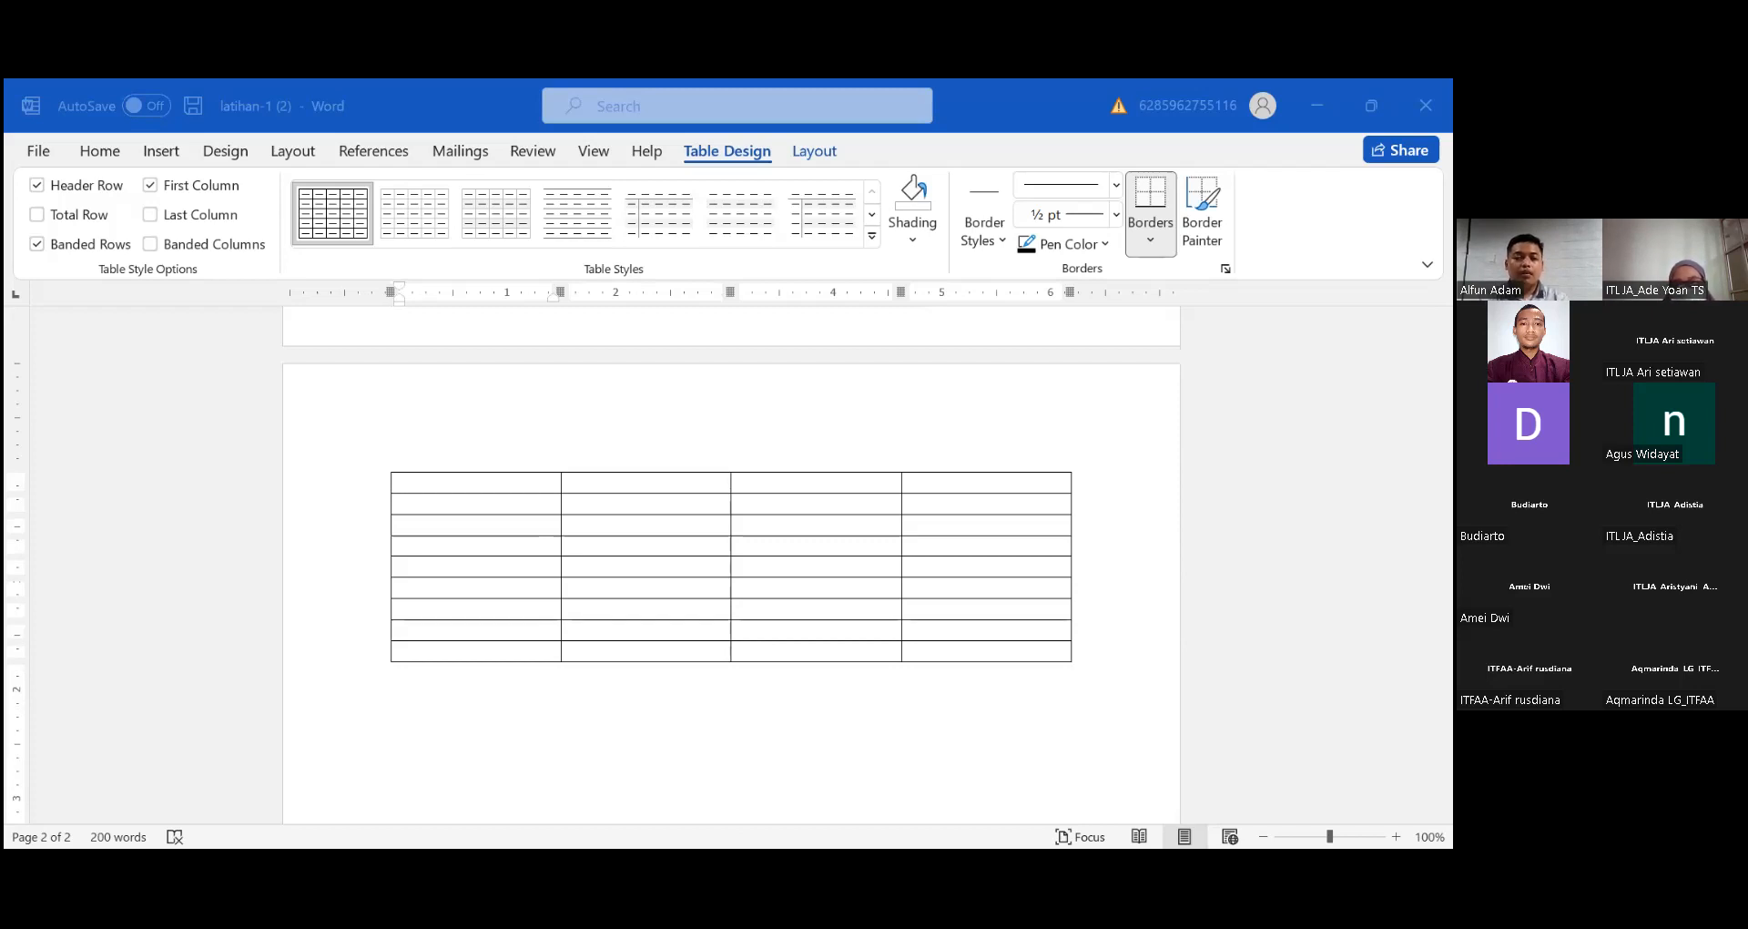
- Merge the four cells of the table's first row into one and make that row about twice as tall
drag(475, 486, 1042, 483)
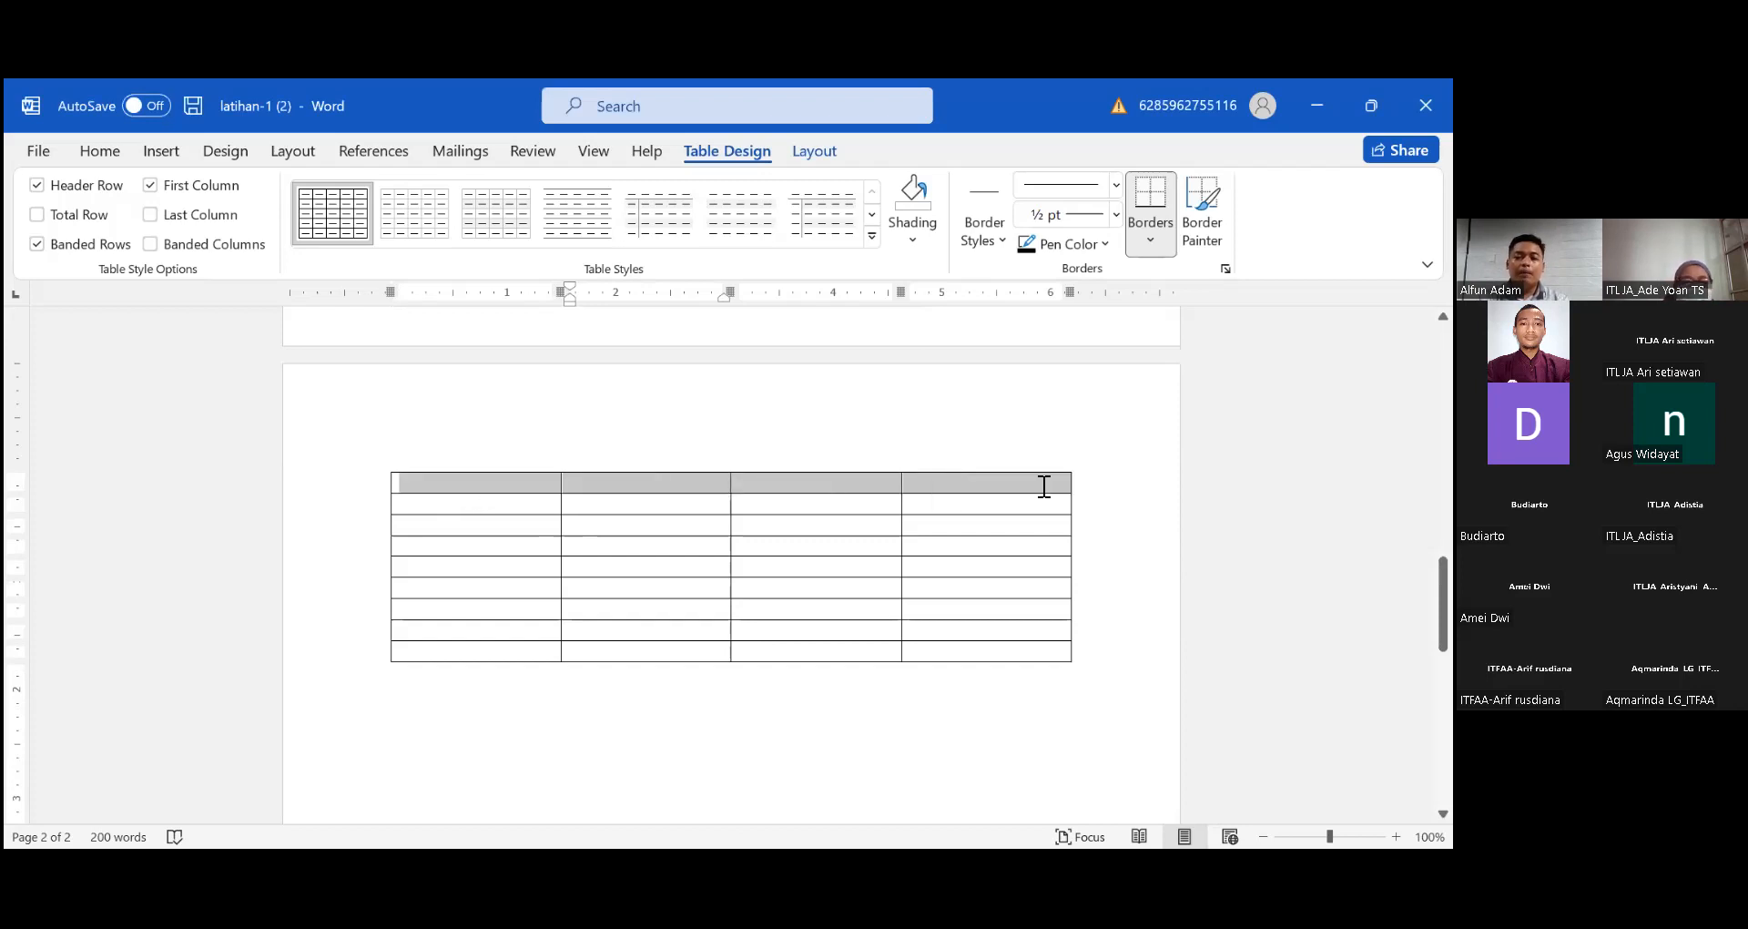
right_click(849, 488)
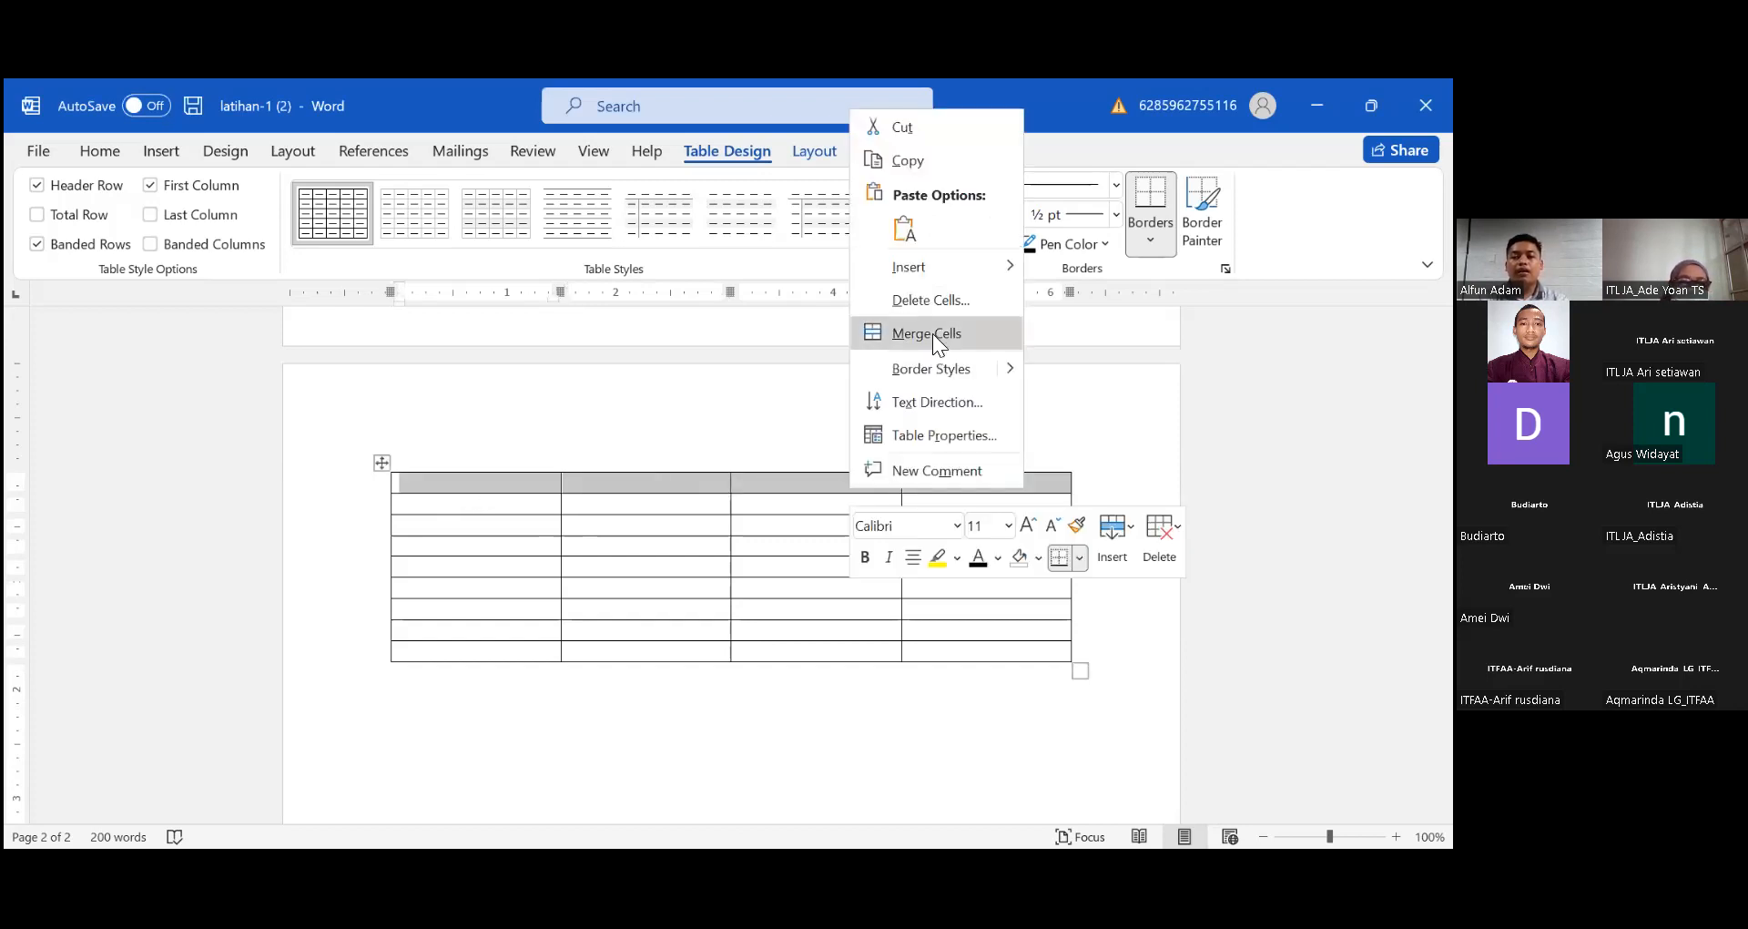
click(932, 333)
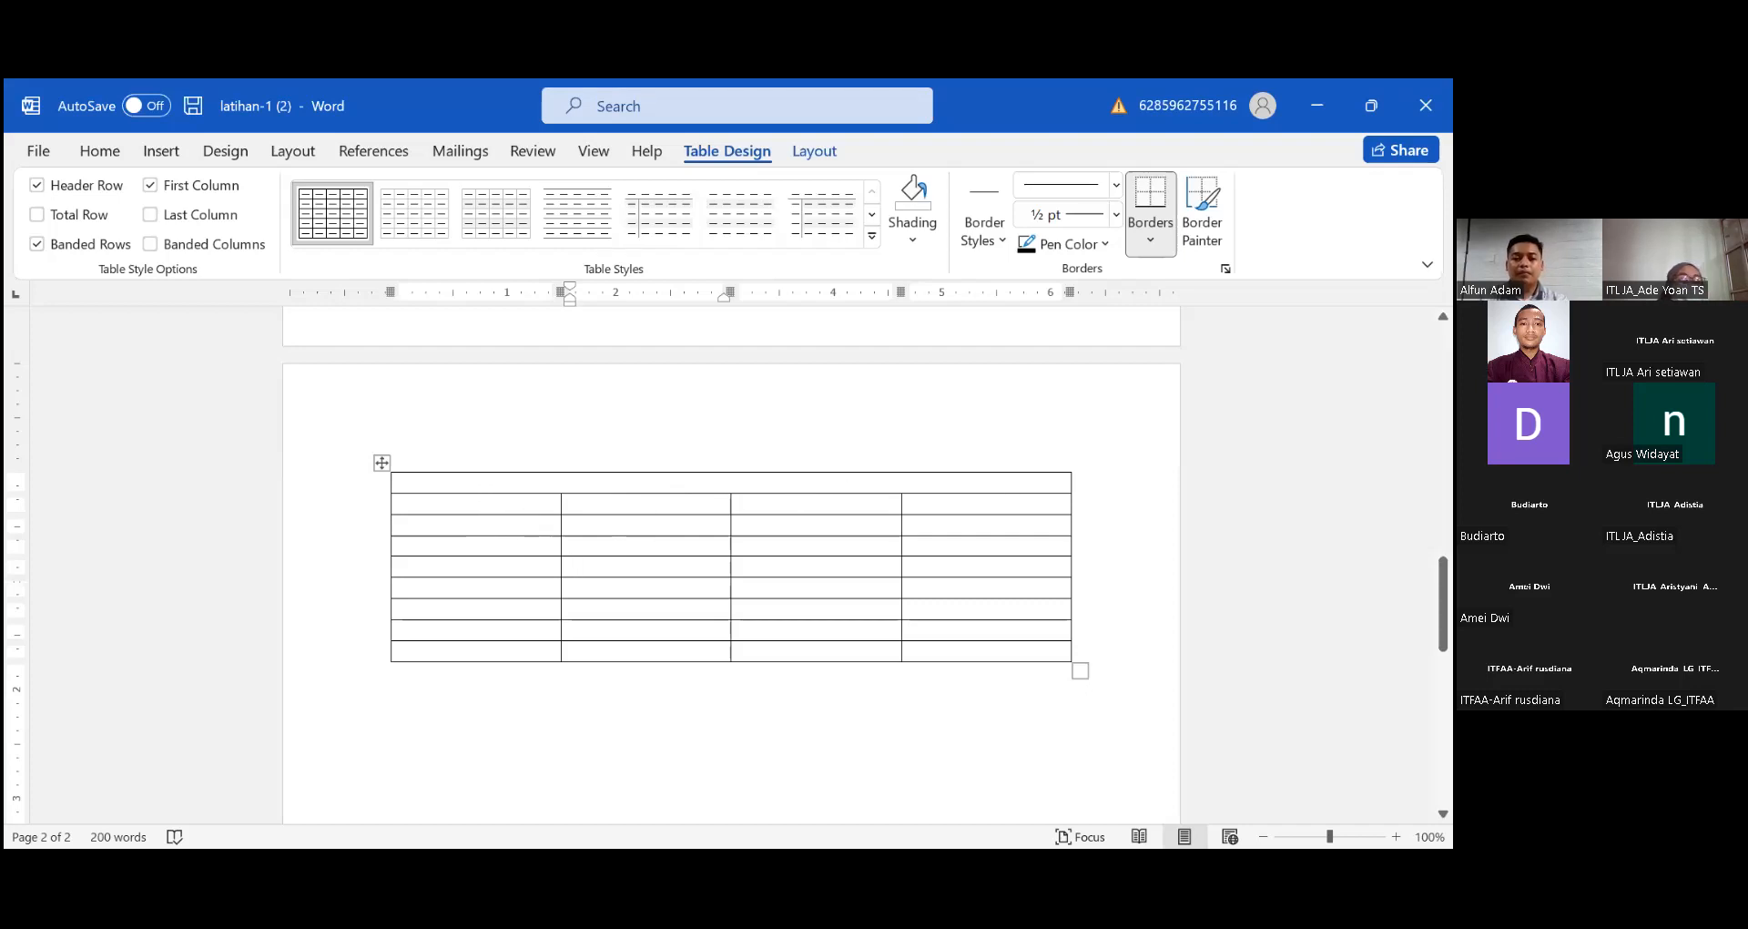
drag(637, 493, 637, 519)
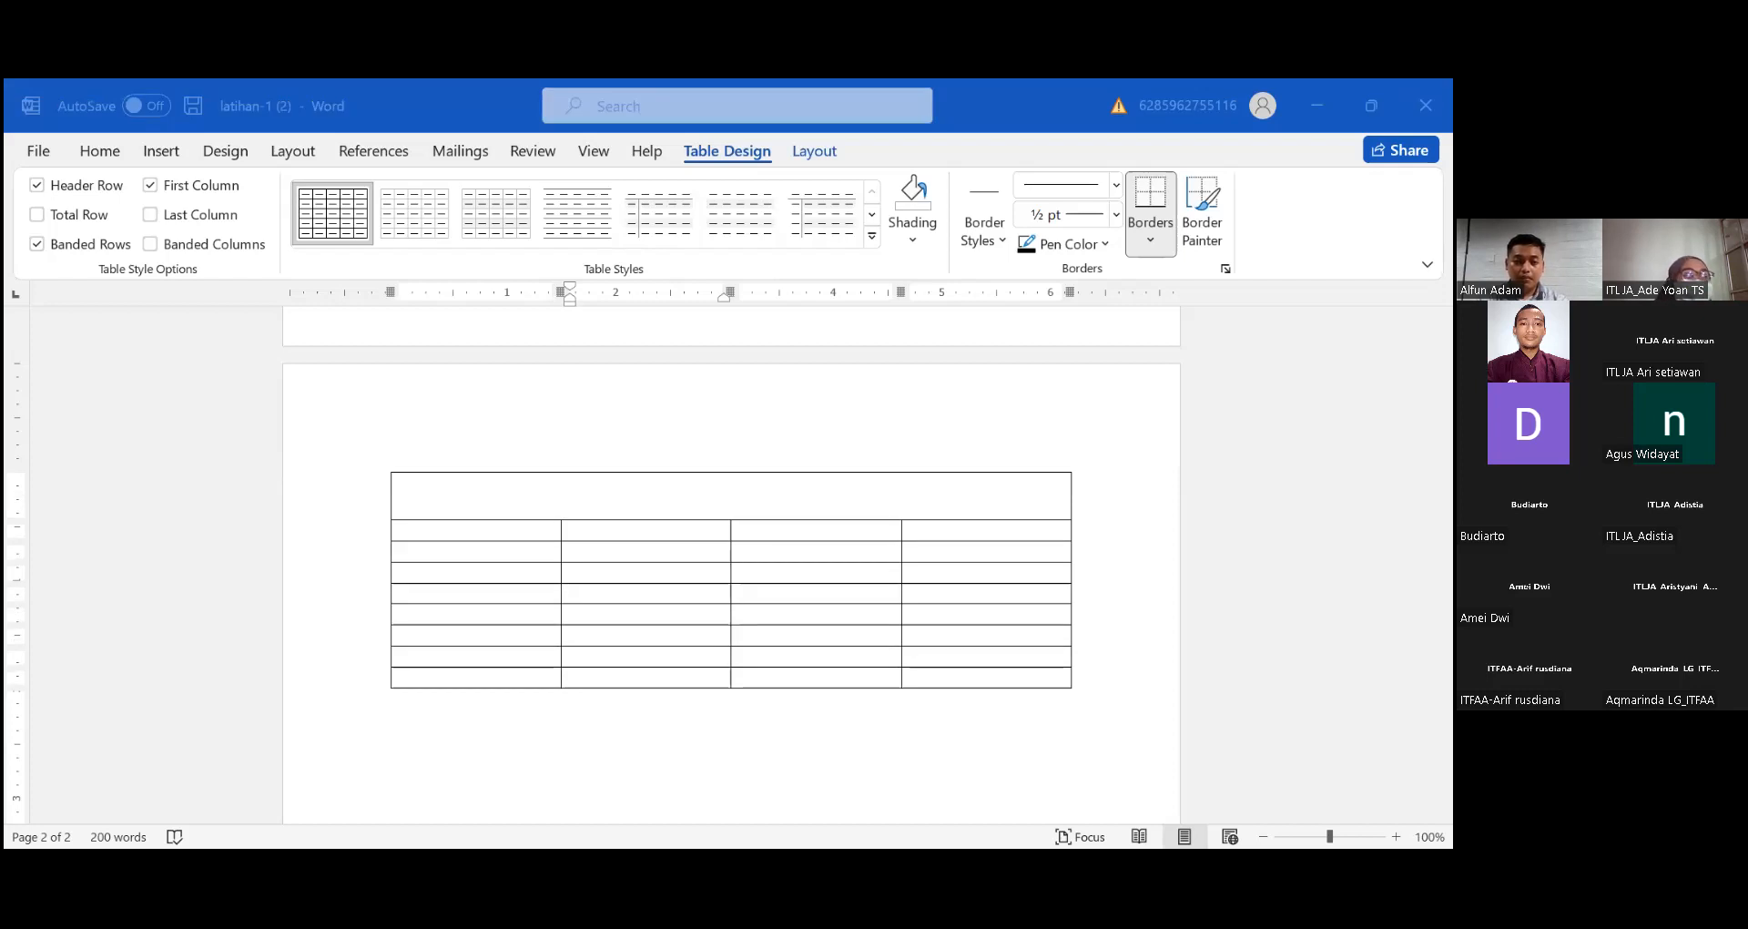
- Insert a WordArt in the style Fill: Black, Text color 1; Shadow in the table's merged first row and widen it to about 4.97"
click(597, 625)
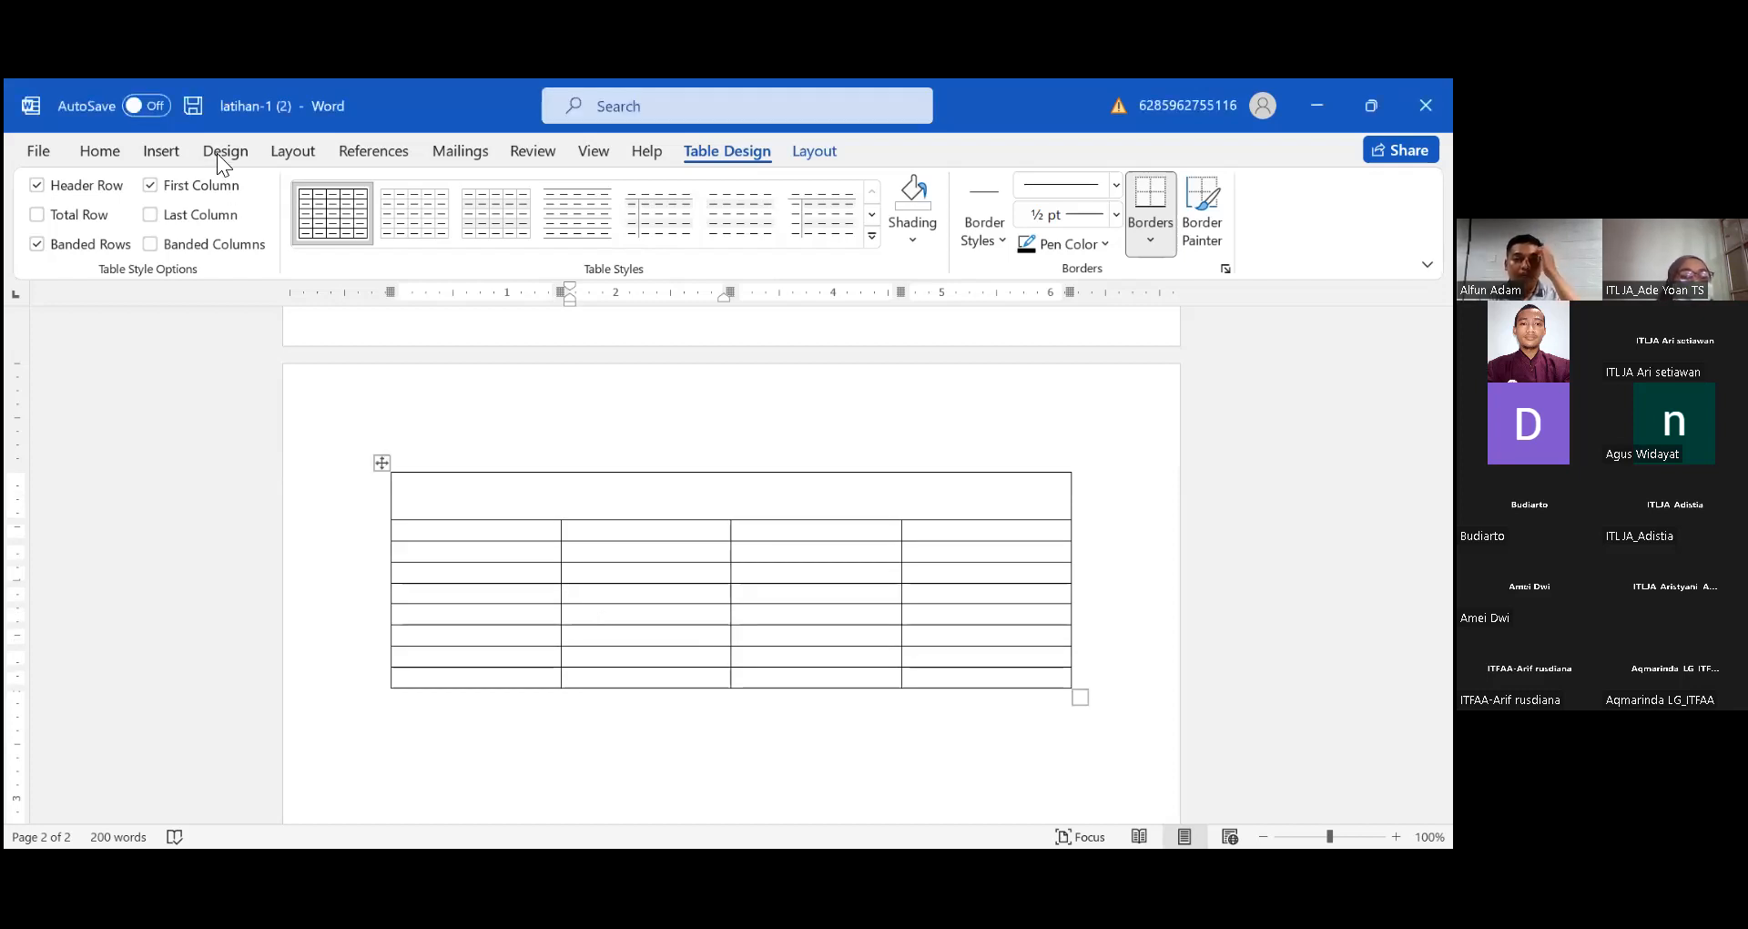
click(175, 151)
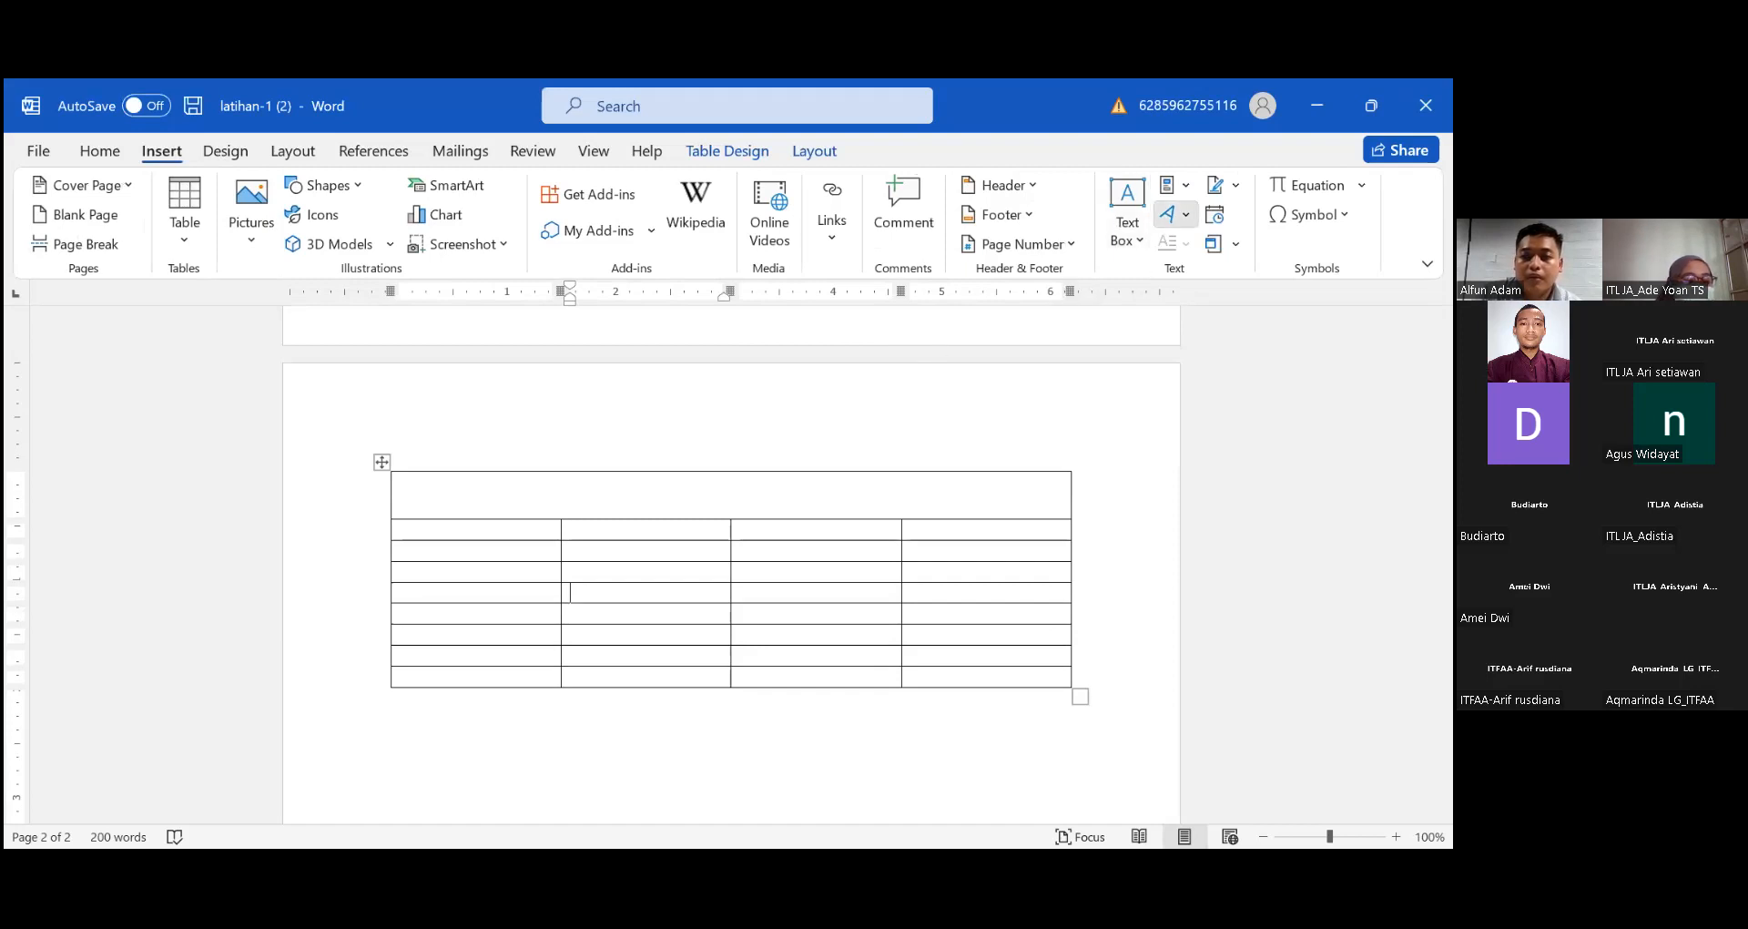
click(1167, 214)
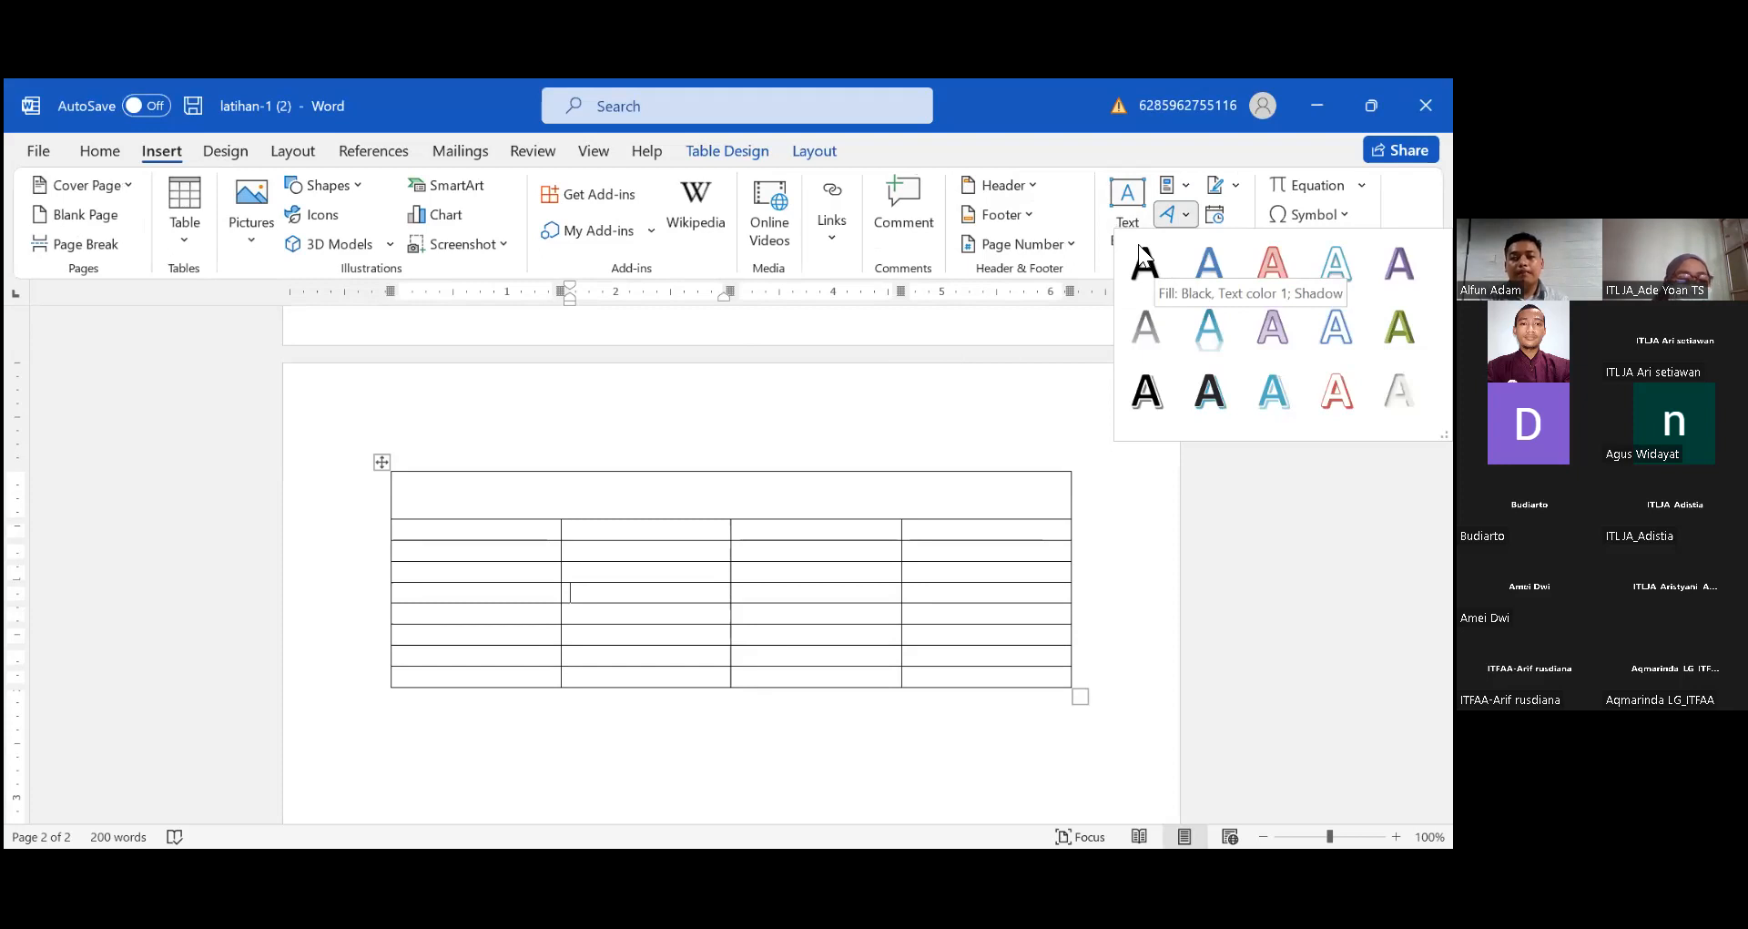
click(1127, 205)
click(511, 495)
click(510, 495)
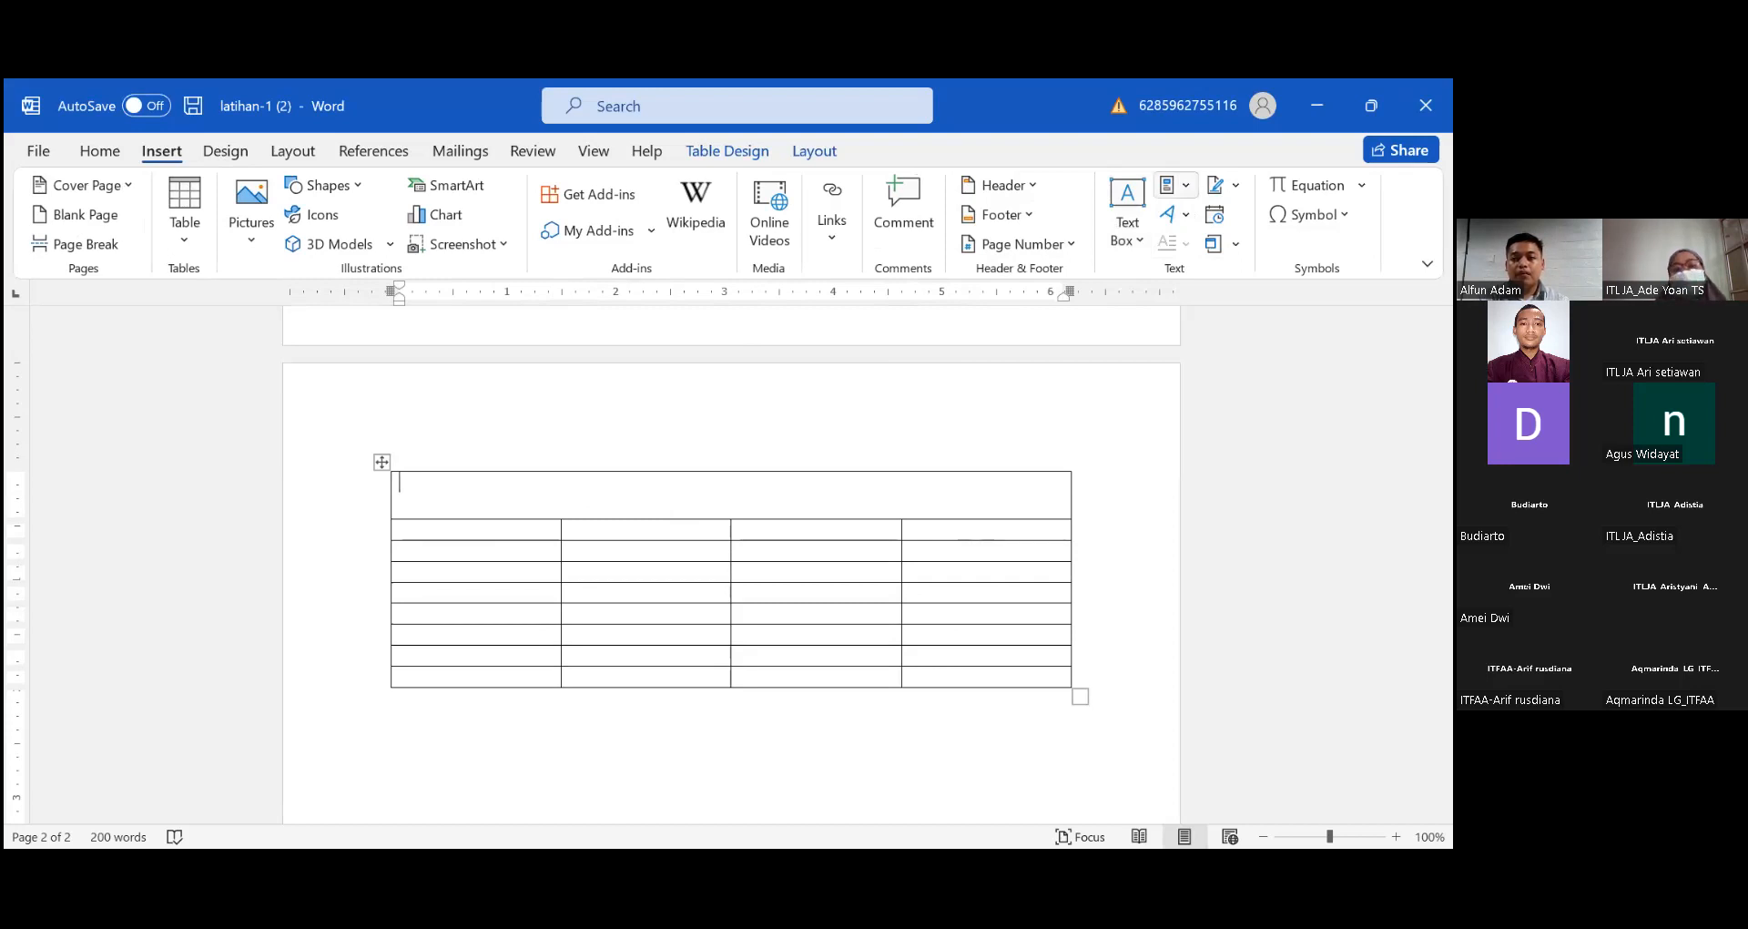
drag(737, 514, 940, 510)
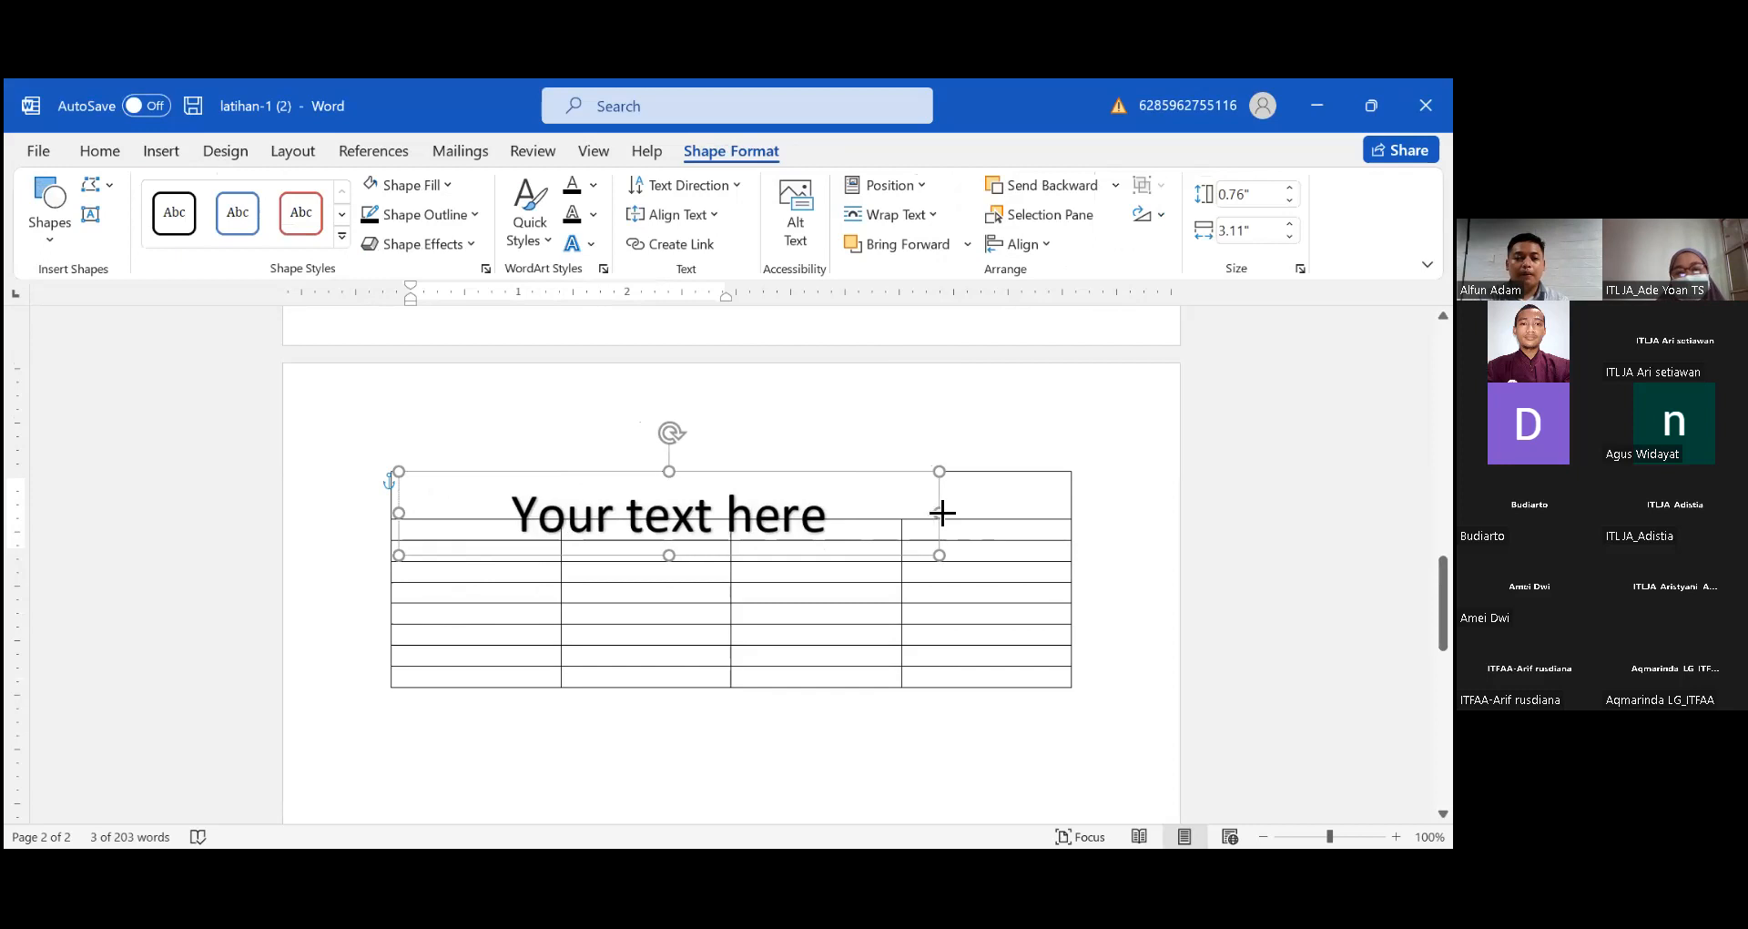
- Replace the WordArt's placeholder text with "Kiat – Kiat Menata Hati Dalam Pergaulan"
click(852, 517)
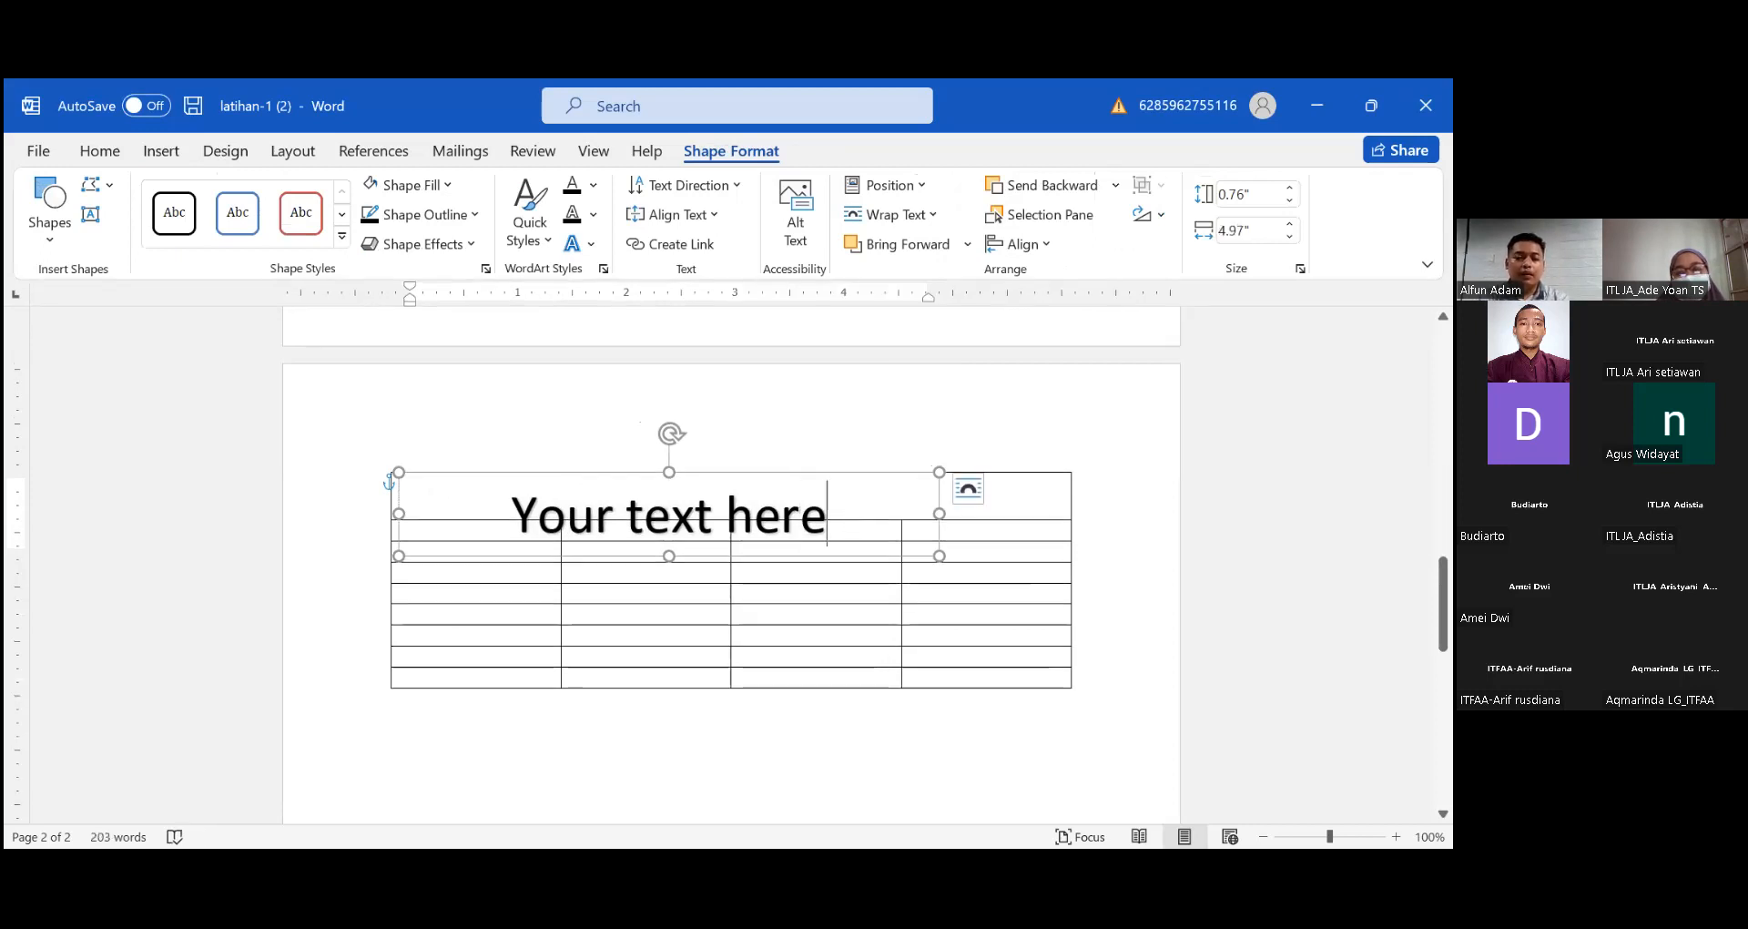
key(BackSpace)
key(BackSpace)
key(BackSpace)
key(BackSpace)
key(BackSpace)
key(BackSpace)
key(BackSpace)
key(BackSpace)
key(BackSpace)
key(BackSpace)
key(BackSpace)
key(BackSpace)
key(BackSpace)
key(BackSpace)
text(Kiat)
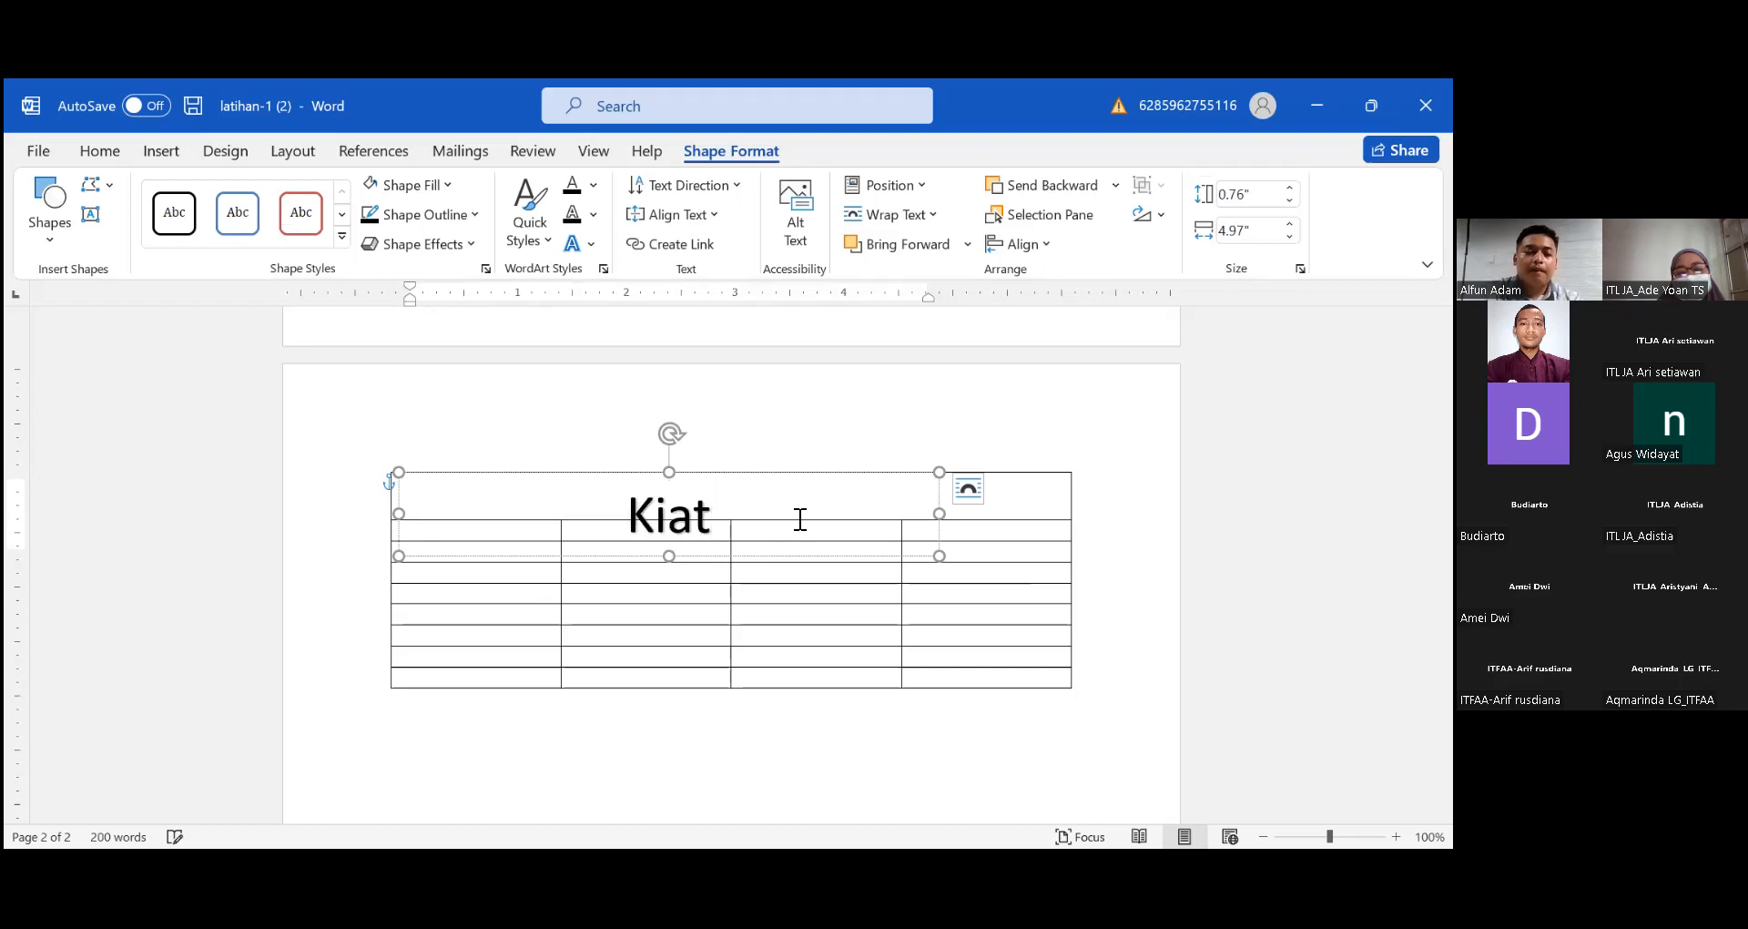
text( - Kiat Mena)
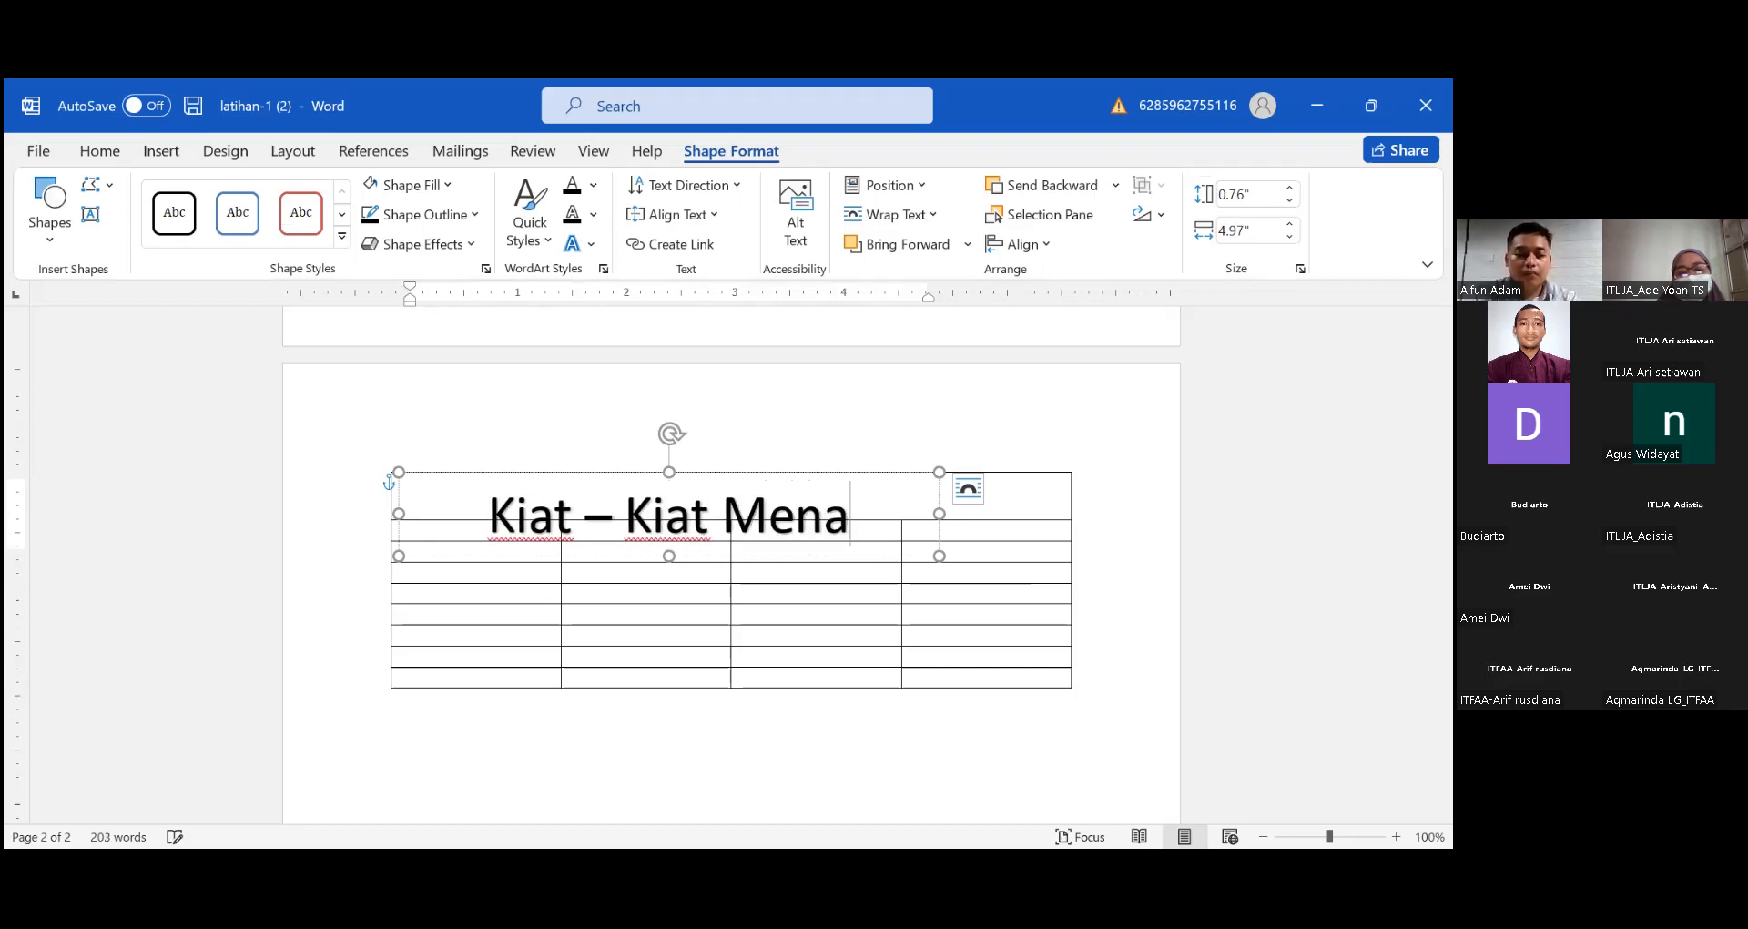
text(ta Hati dalam)
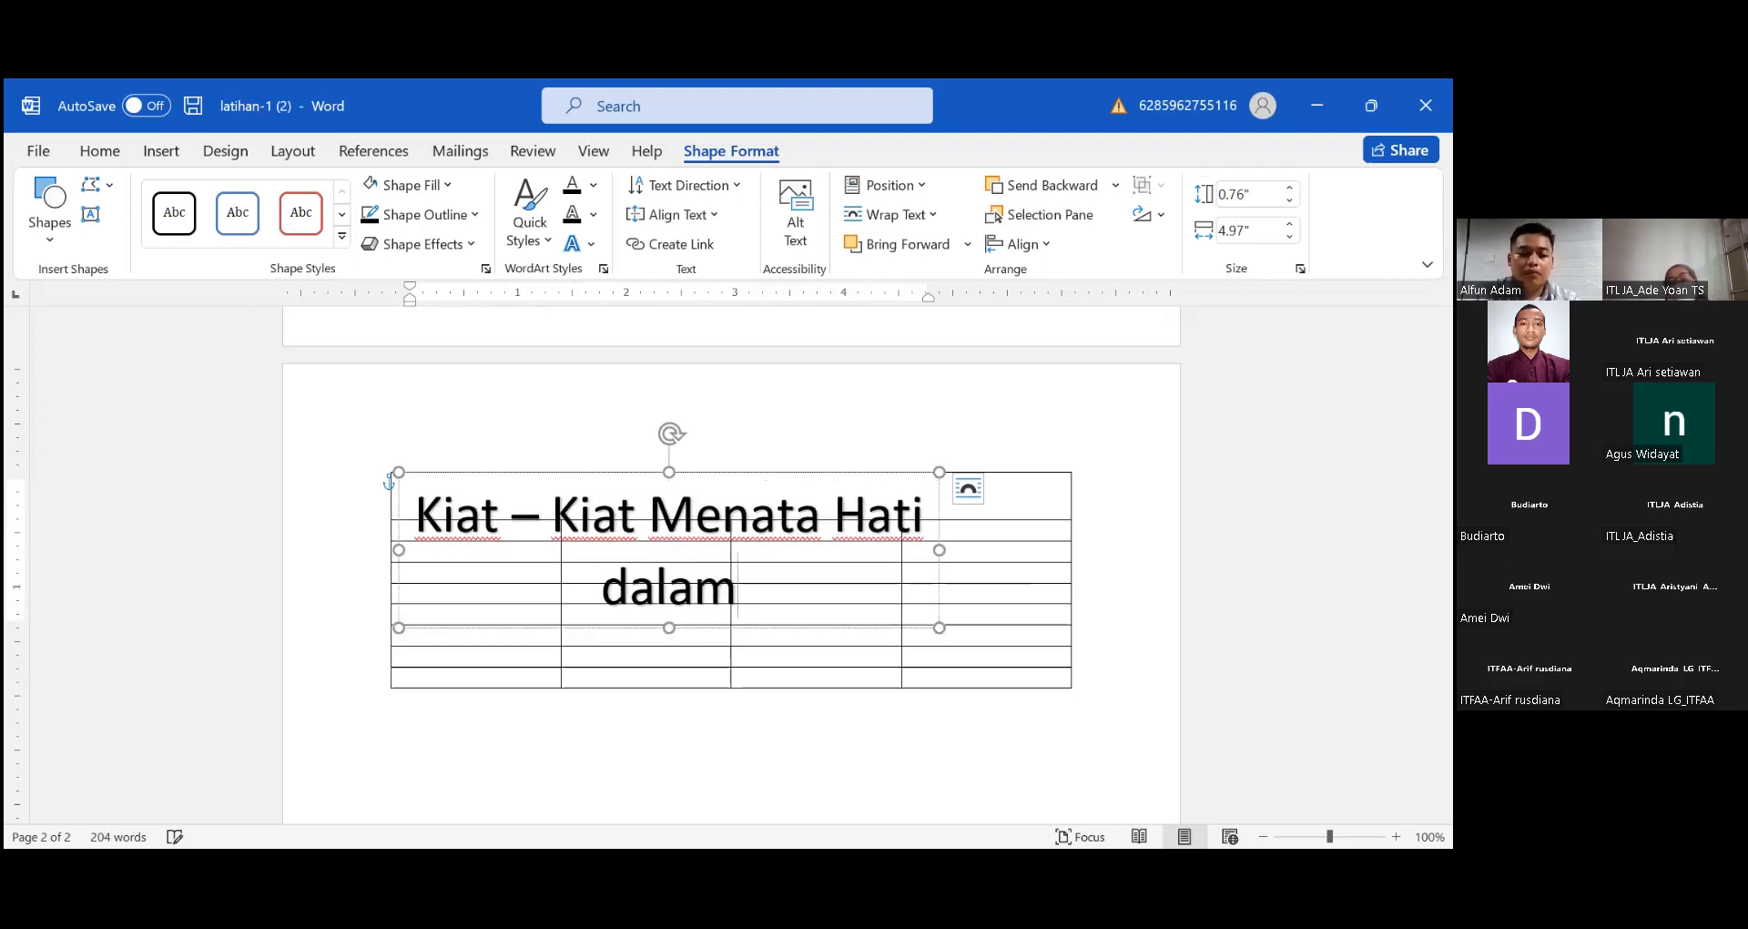
key(BackSpace)
key(BackSpace)
key(BackSpace)
key(BackSpace)
key(BackSpace)
key(BackSpace)
text(Dalam Pergaulan)
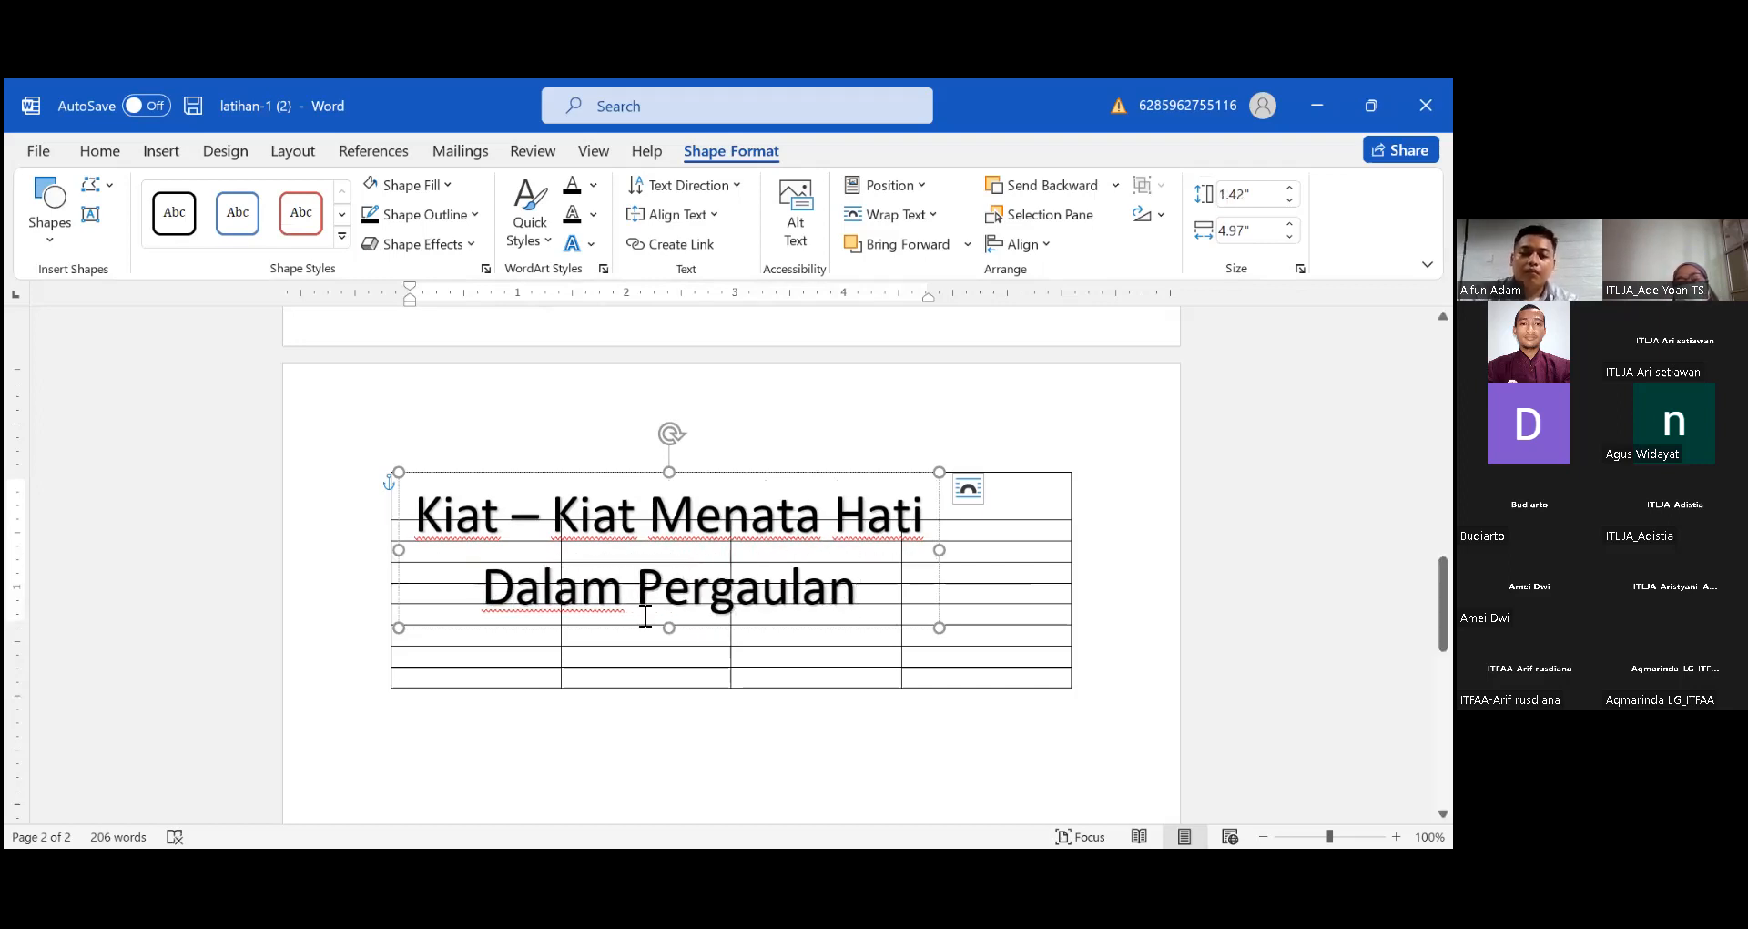
- Widen the WordArt box to about 9.04" so the title fits on one line, and raise its top edge slightly
drag(943, 548, 1382, 549)
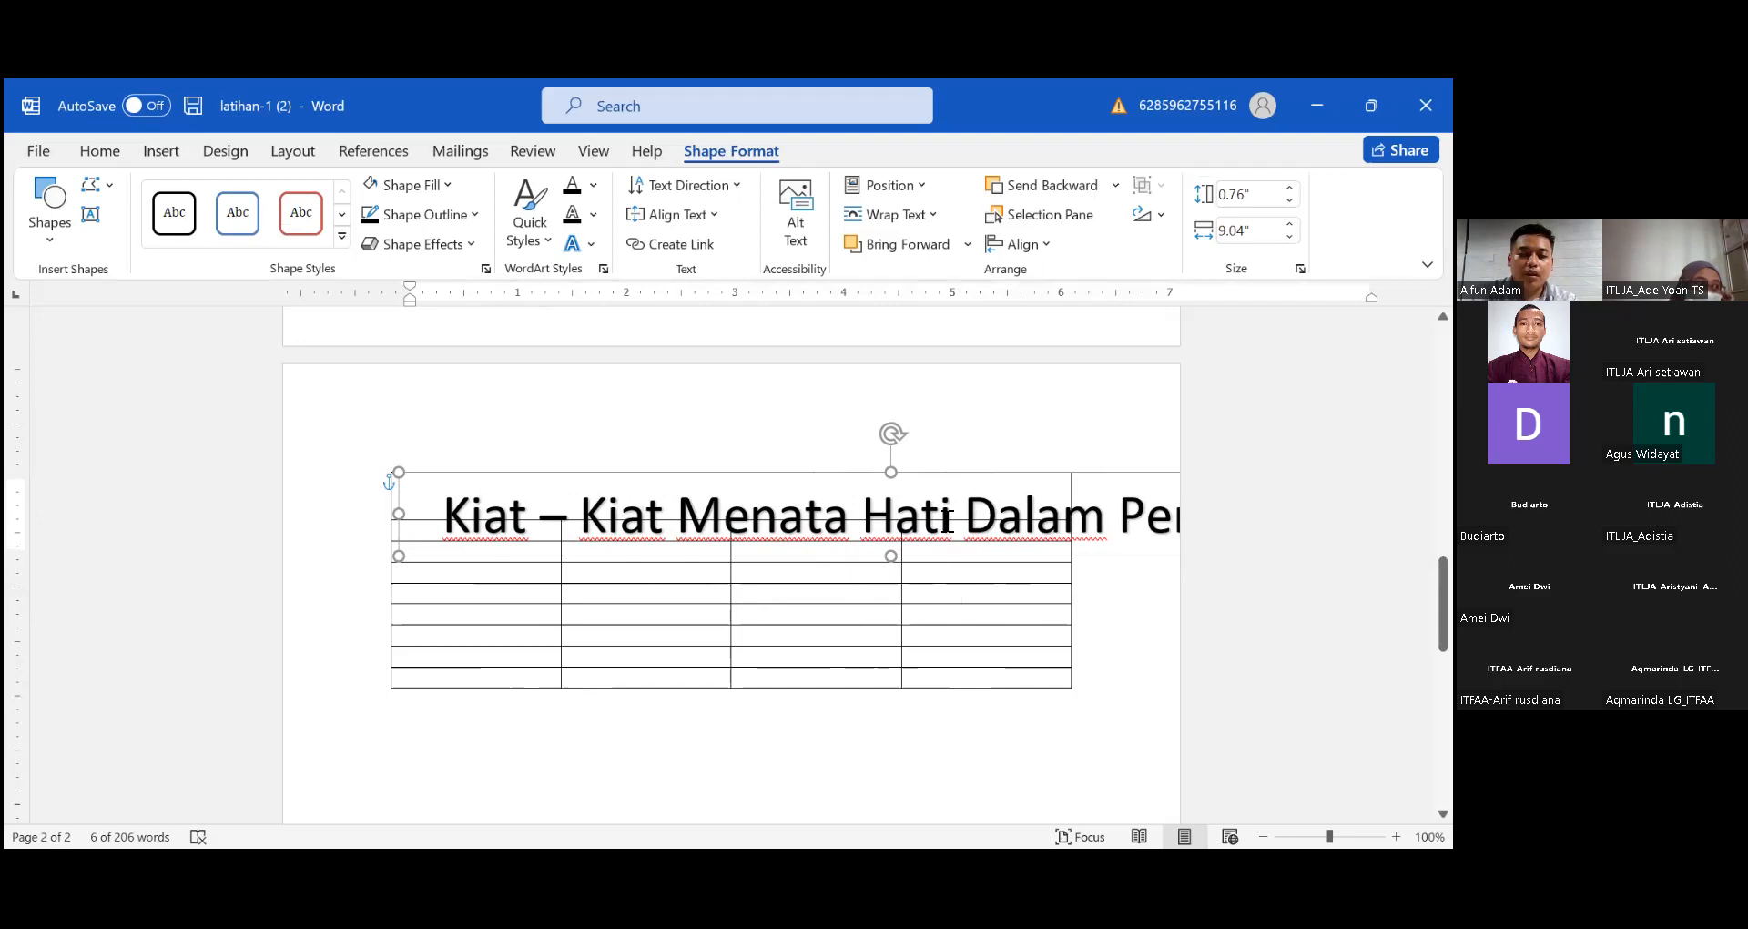
drag(846, 477, 807, 468)
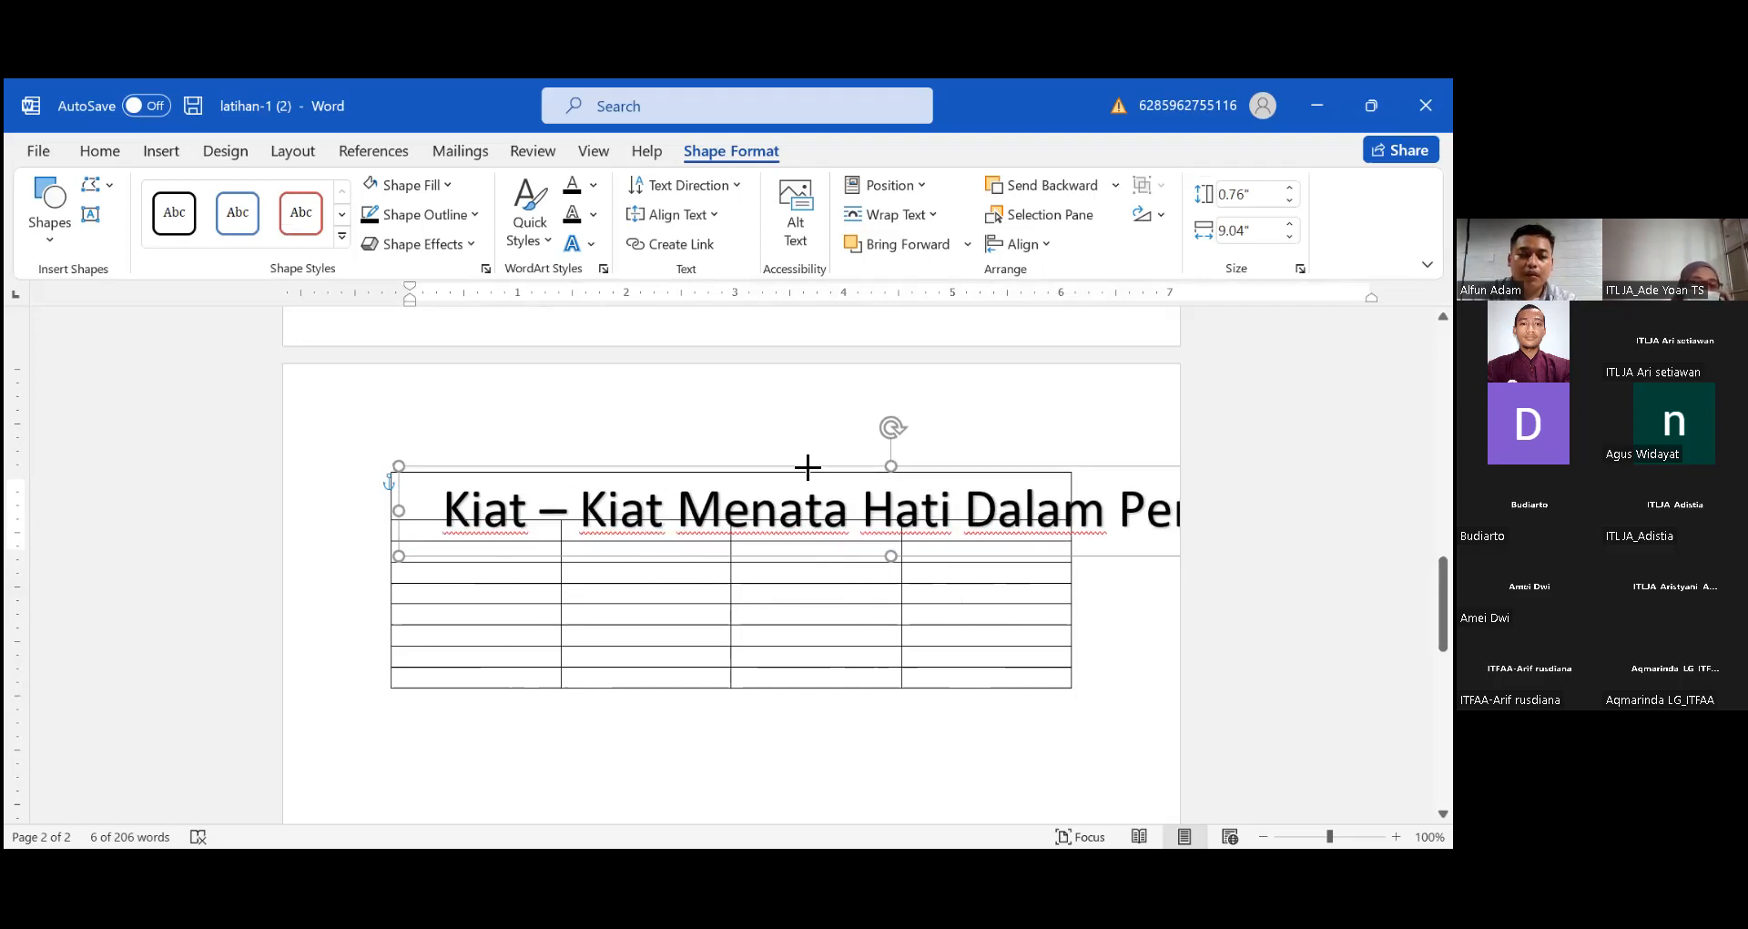
click(513, 558)
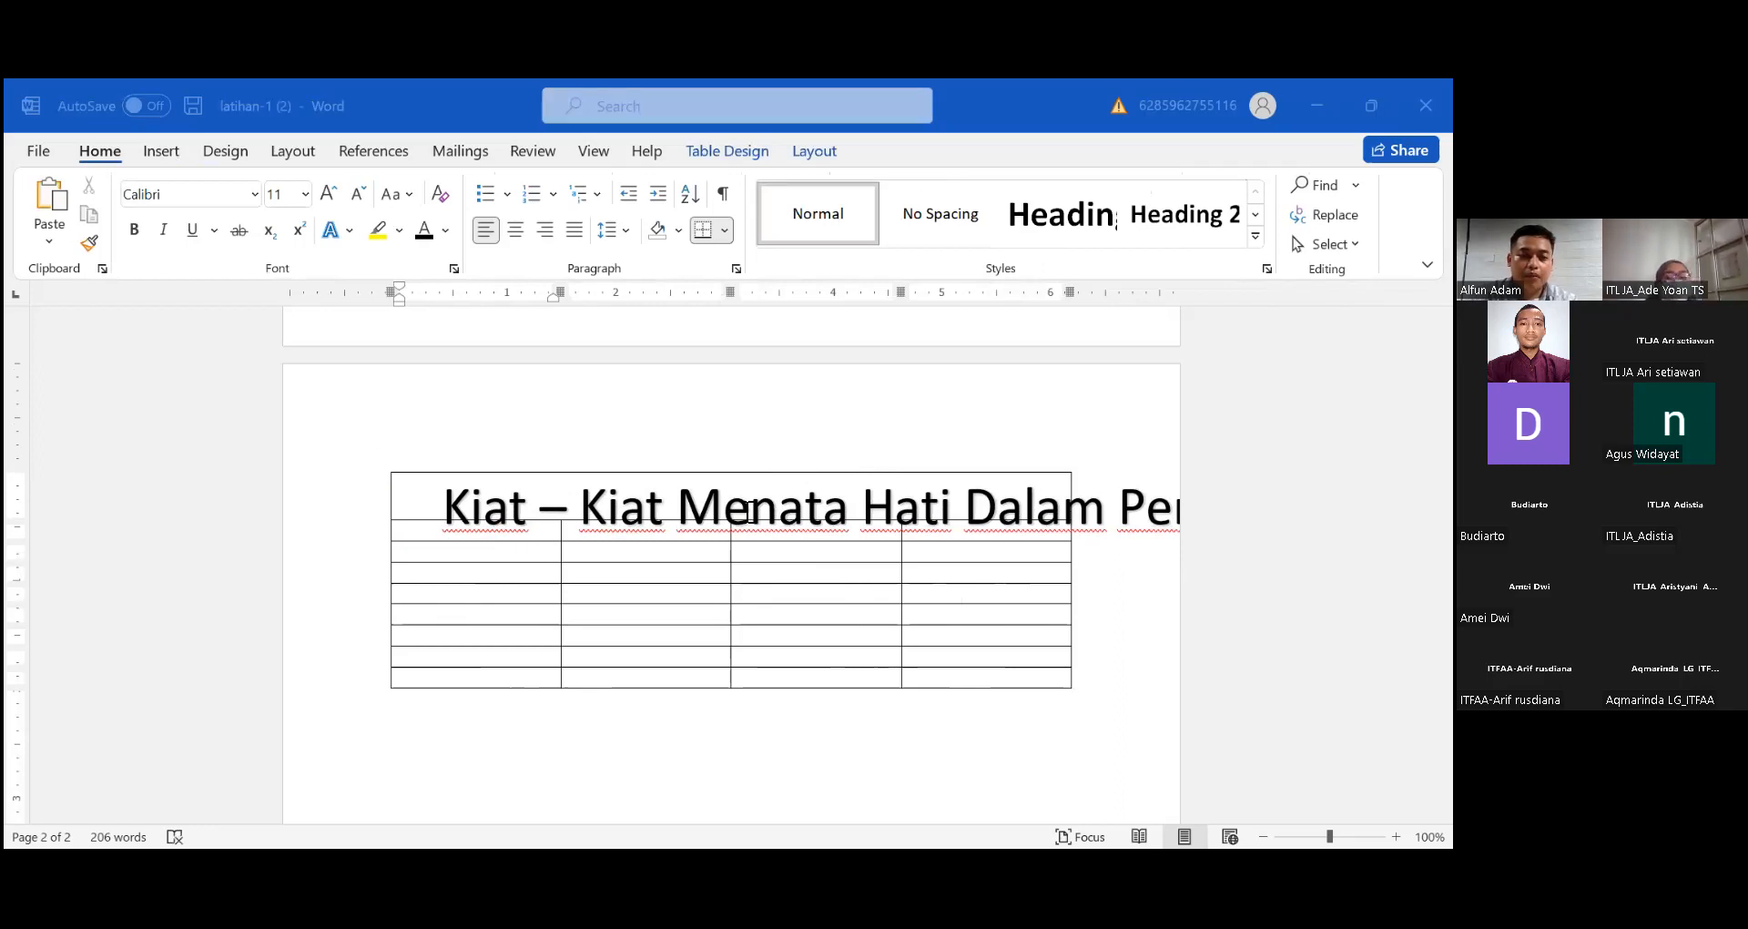
- Try to set the WordArt title's font size to 26 from within the word "Menata", and undo the change
click(749, 511)
click(298, 194)
text(26)
key(Return)
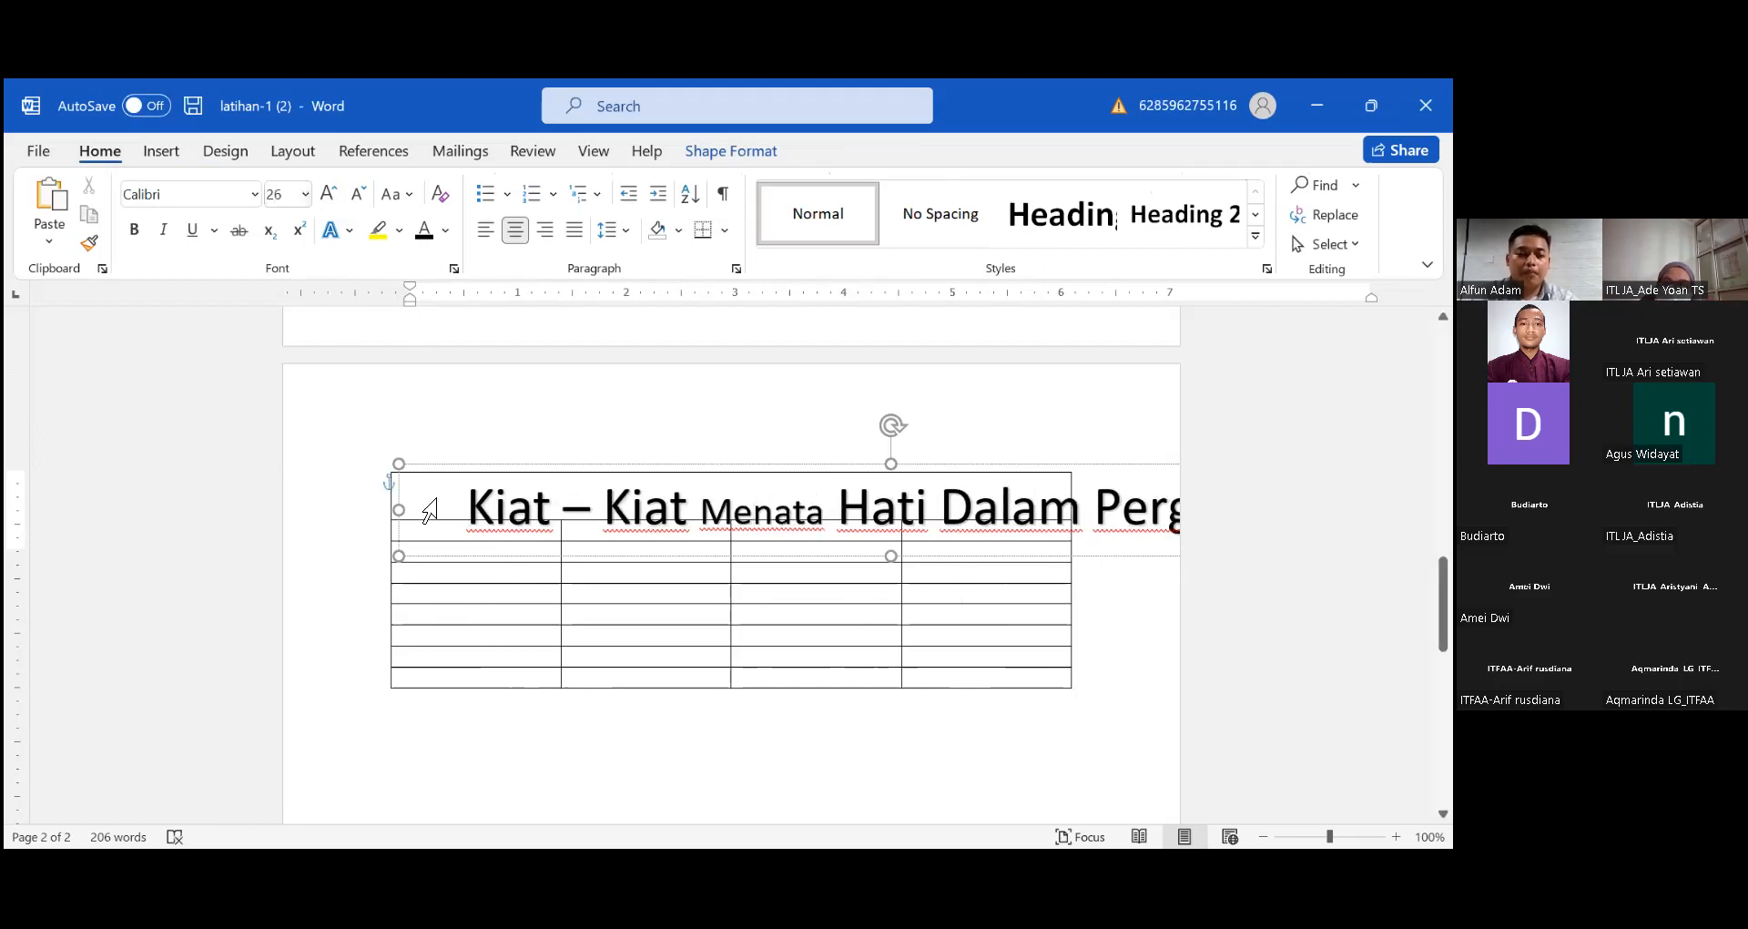
click(642, 634)
click(757, 514)
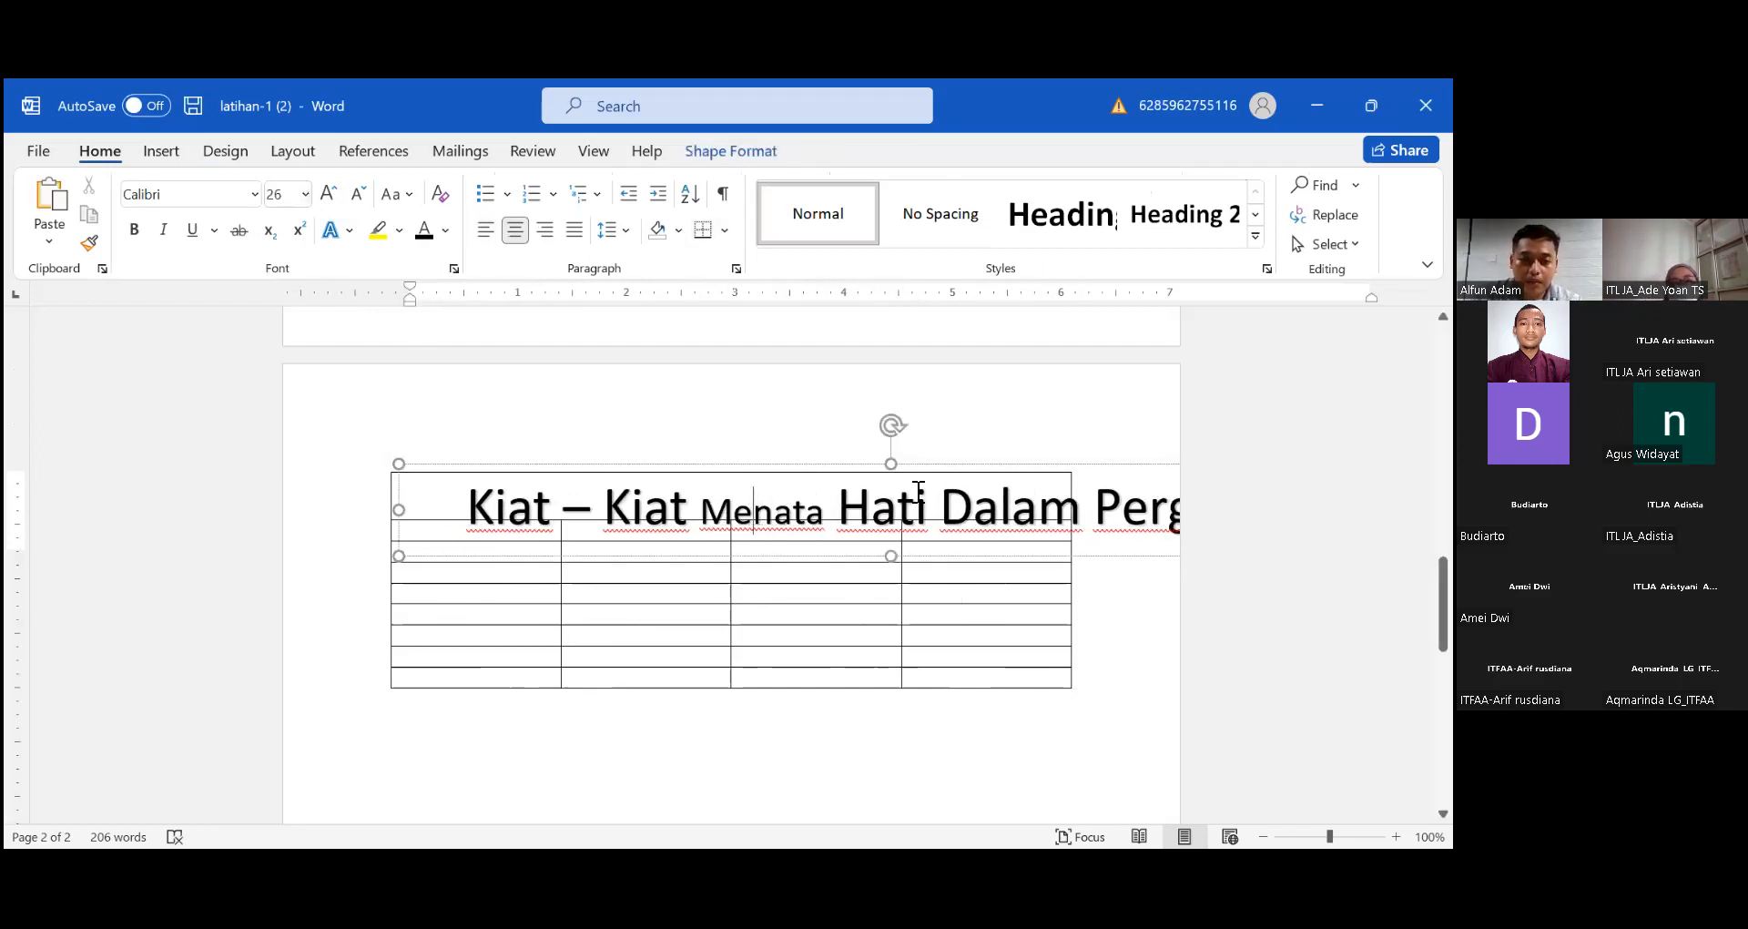
click(899, 510)
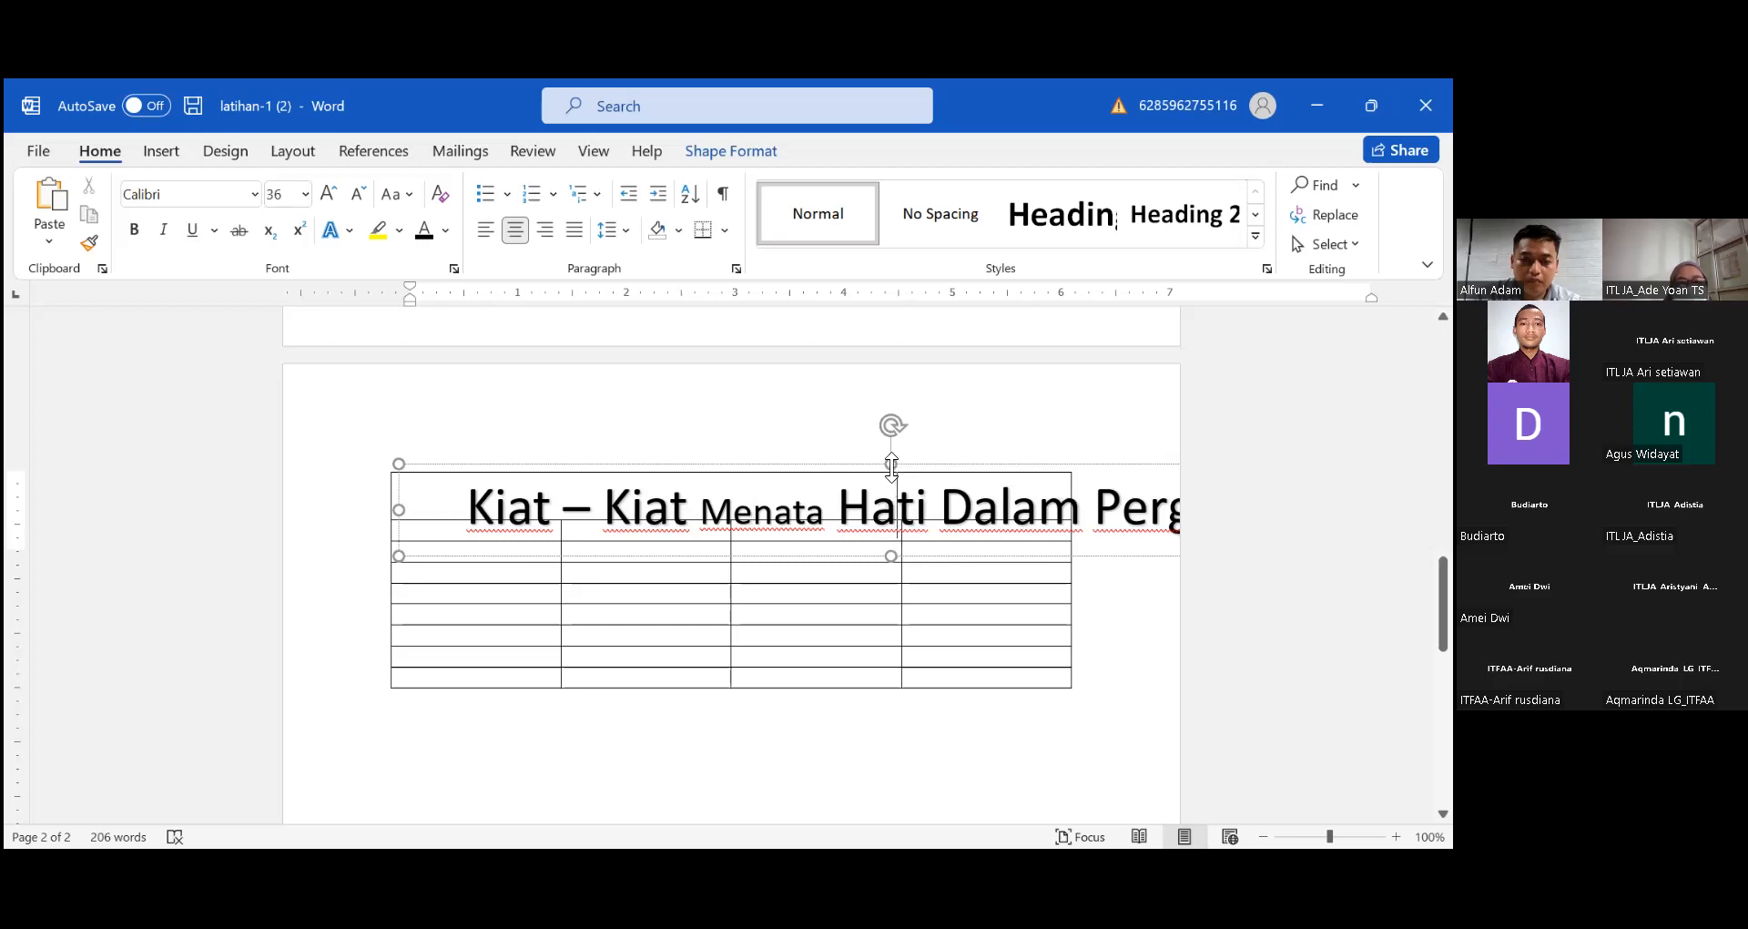
click(944, 524)
key(ctrl+z)
- Set the font size of the whole WordArt title to 26
click(831, 483)
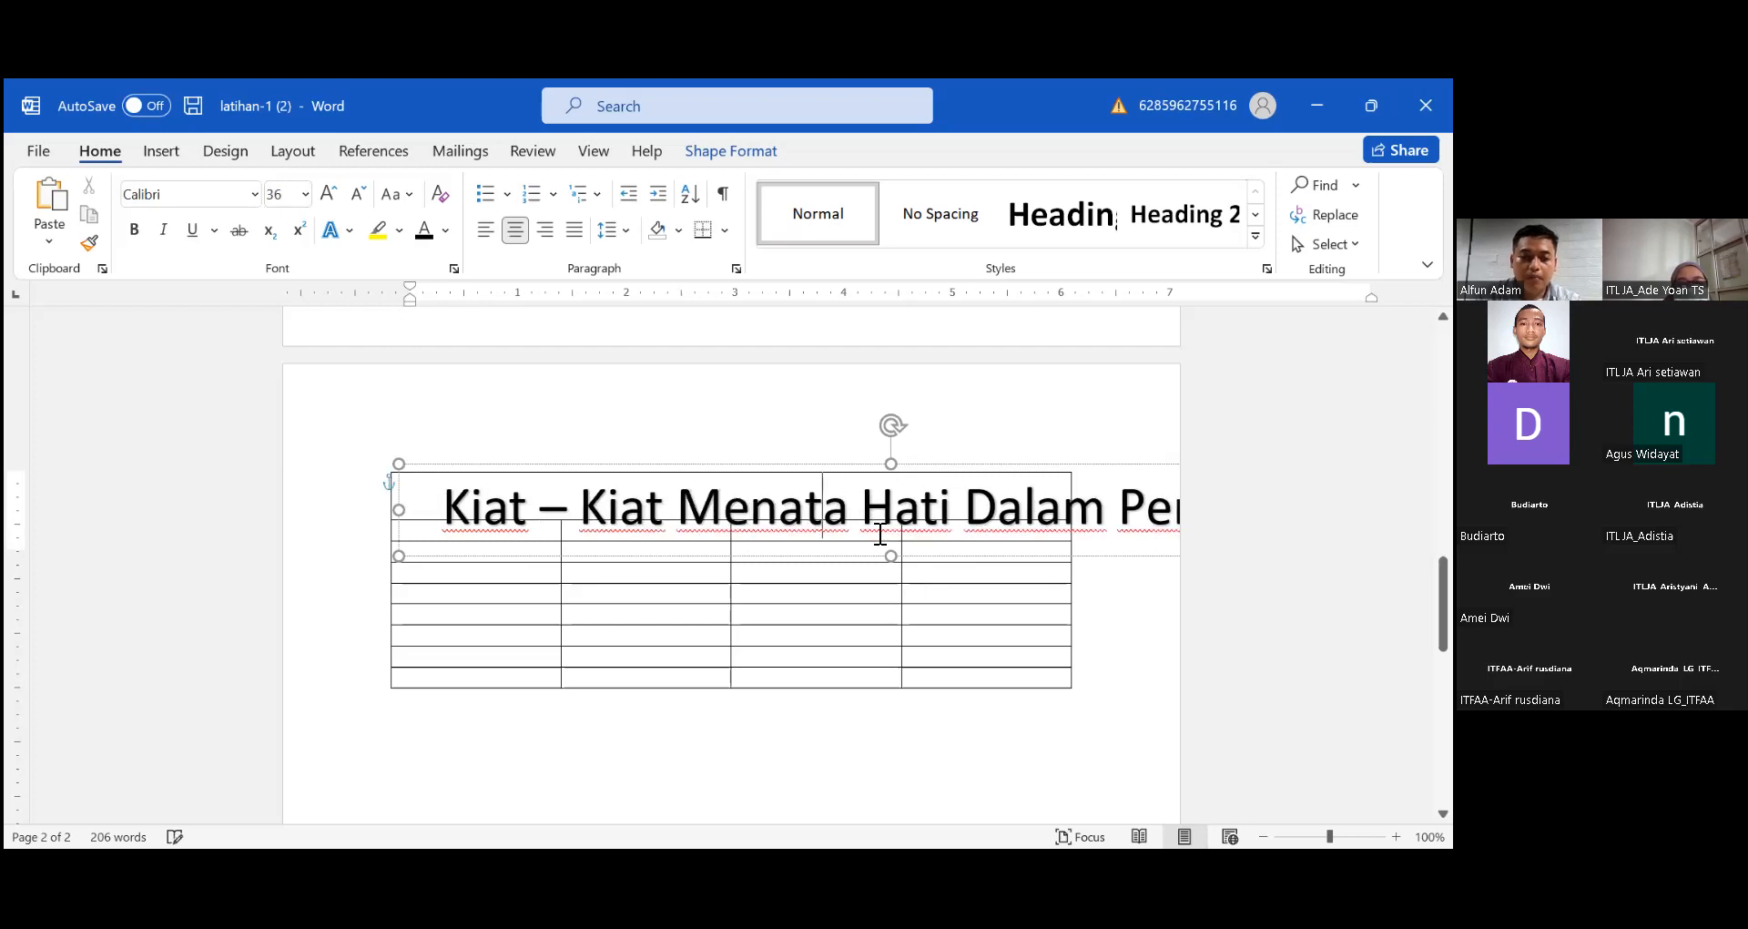
triple_click(879, 521)
click(281, 194)
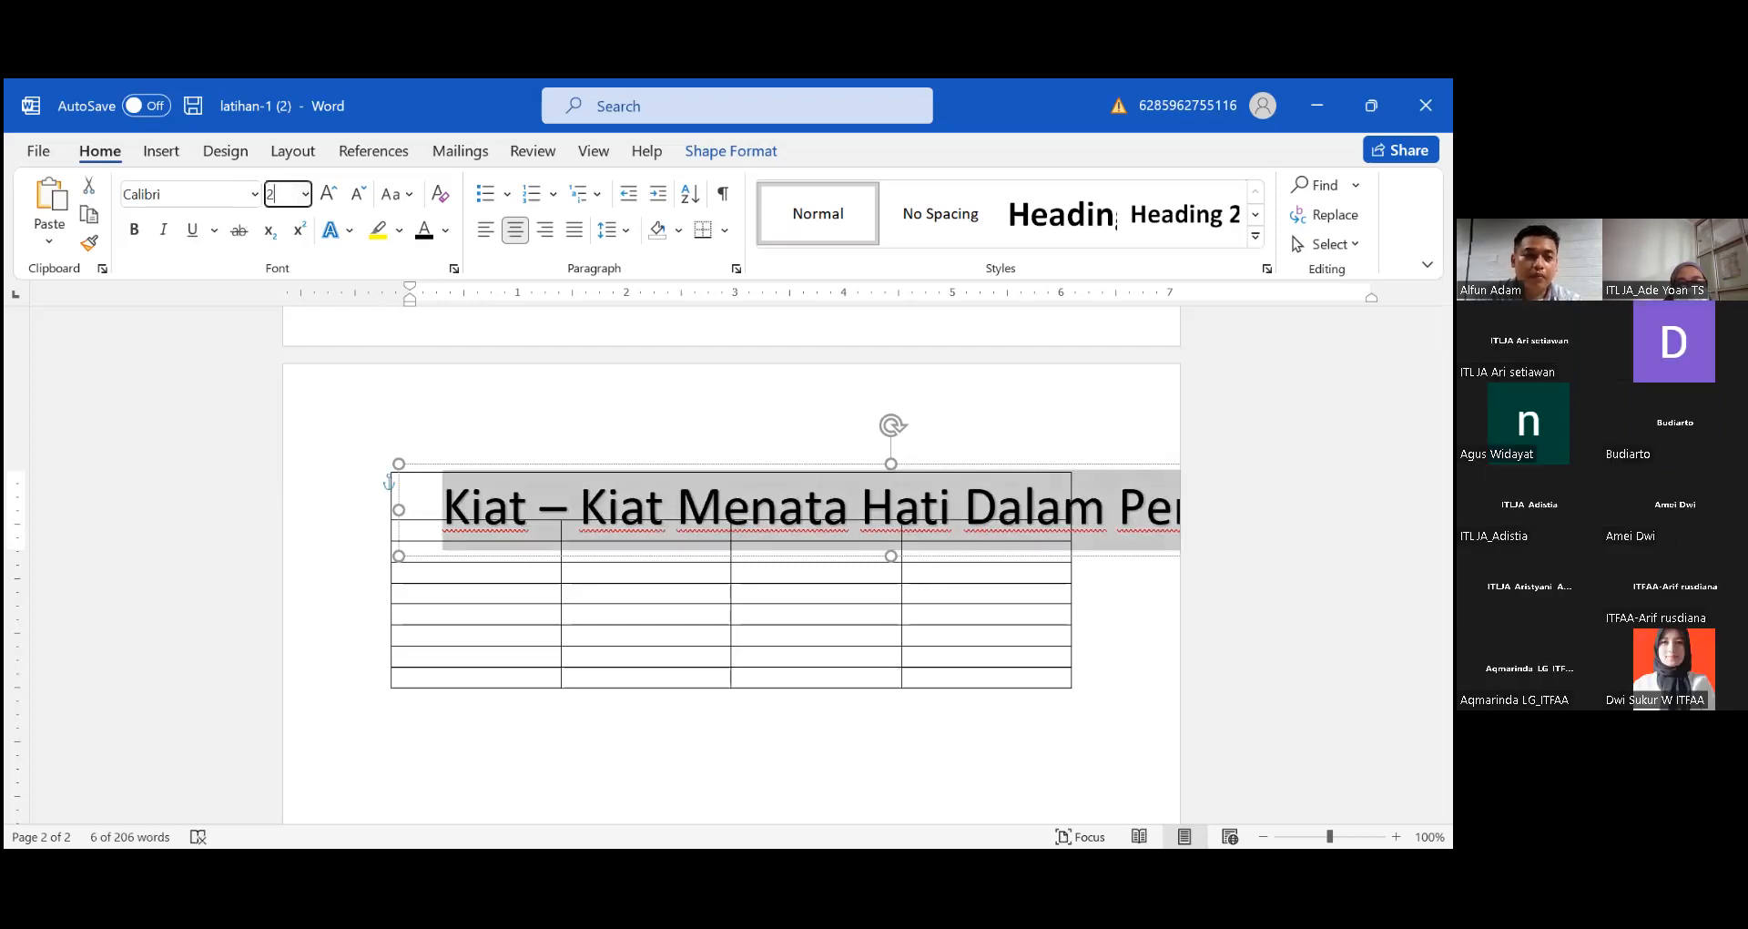
text(26)
key(Return)
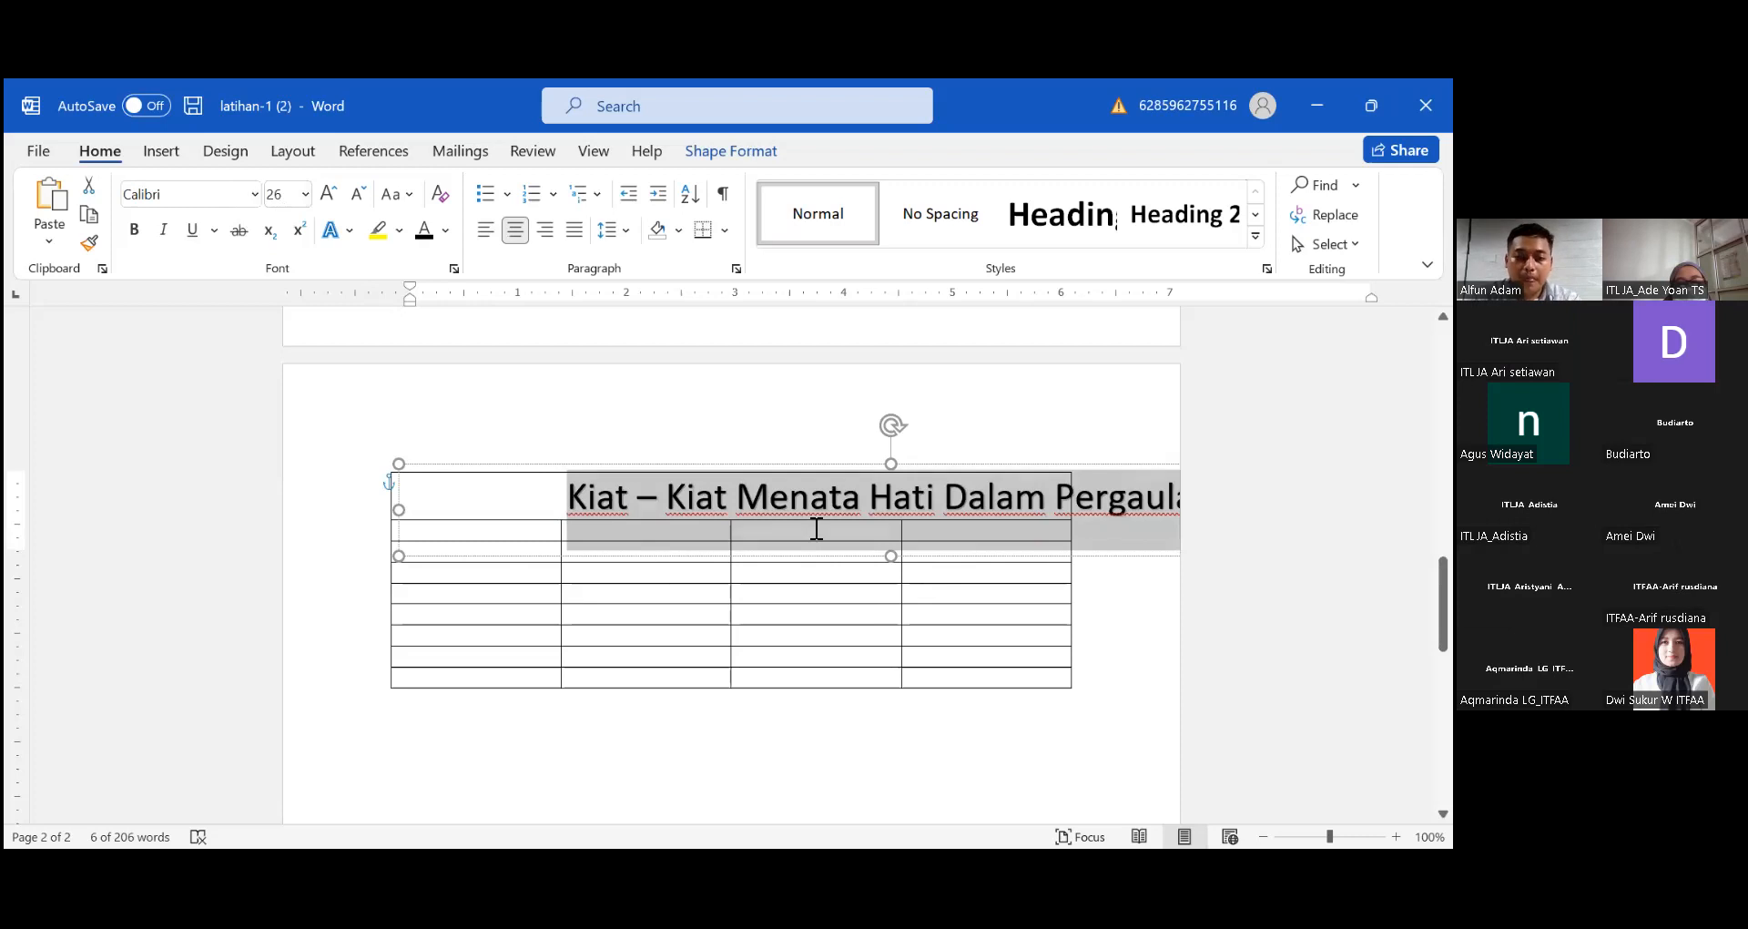
click(813, 514)
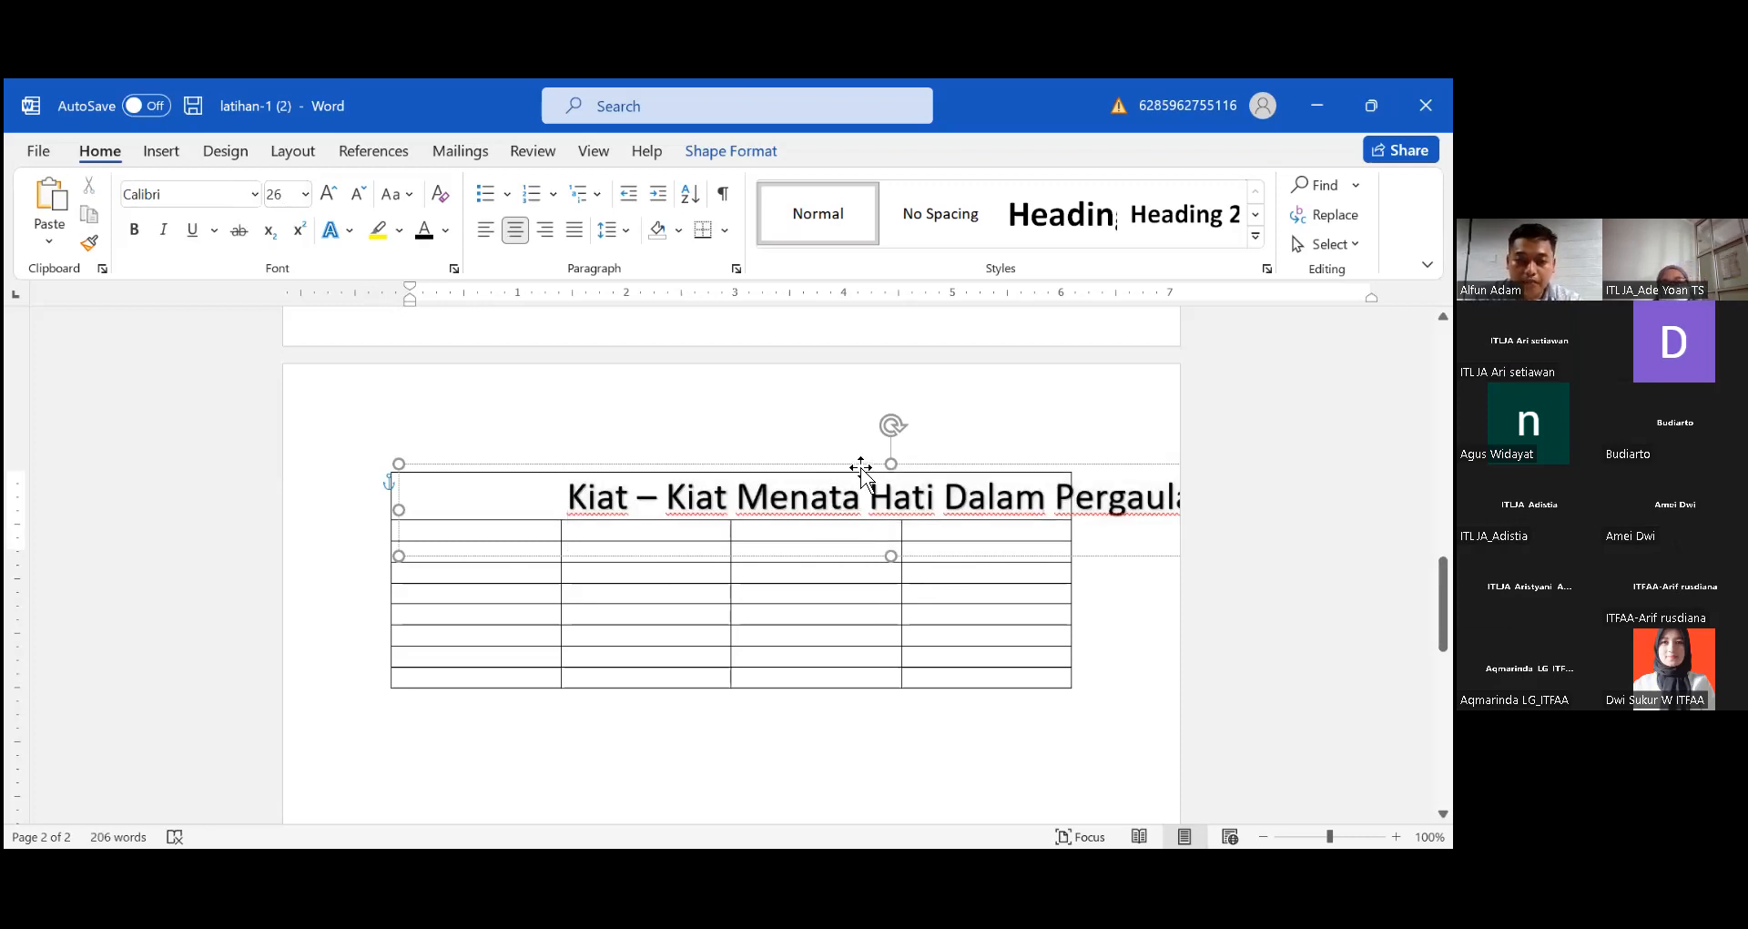
- Move the WordArt title so it sits centered within the table's merged first row
drag(809, 467, 702, 468)
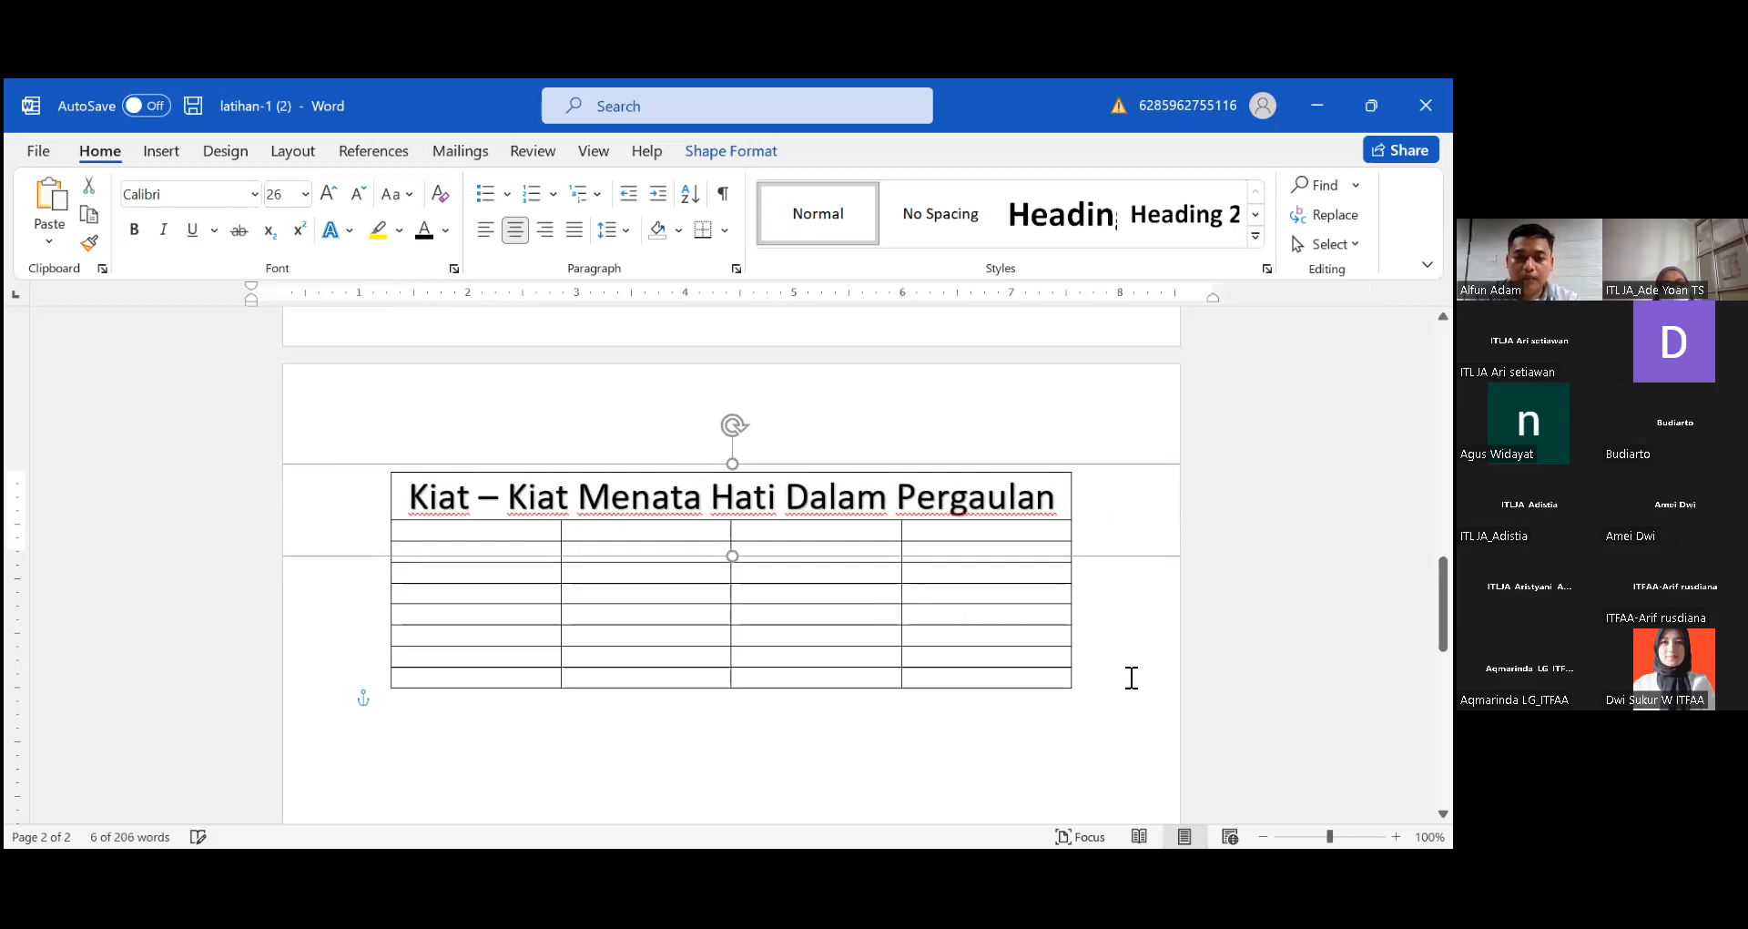
click(767, 665)
scroll(692, 663, up, 3)
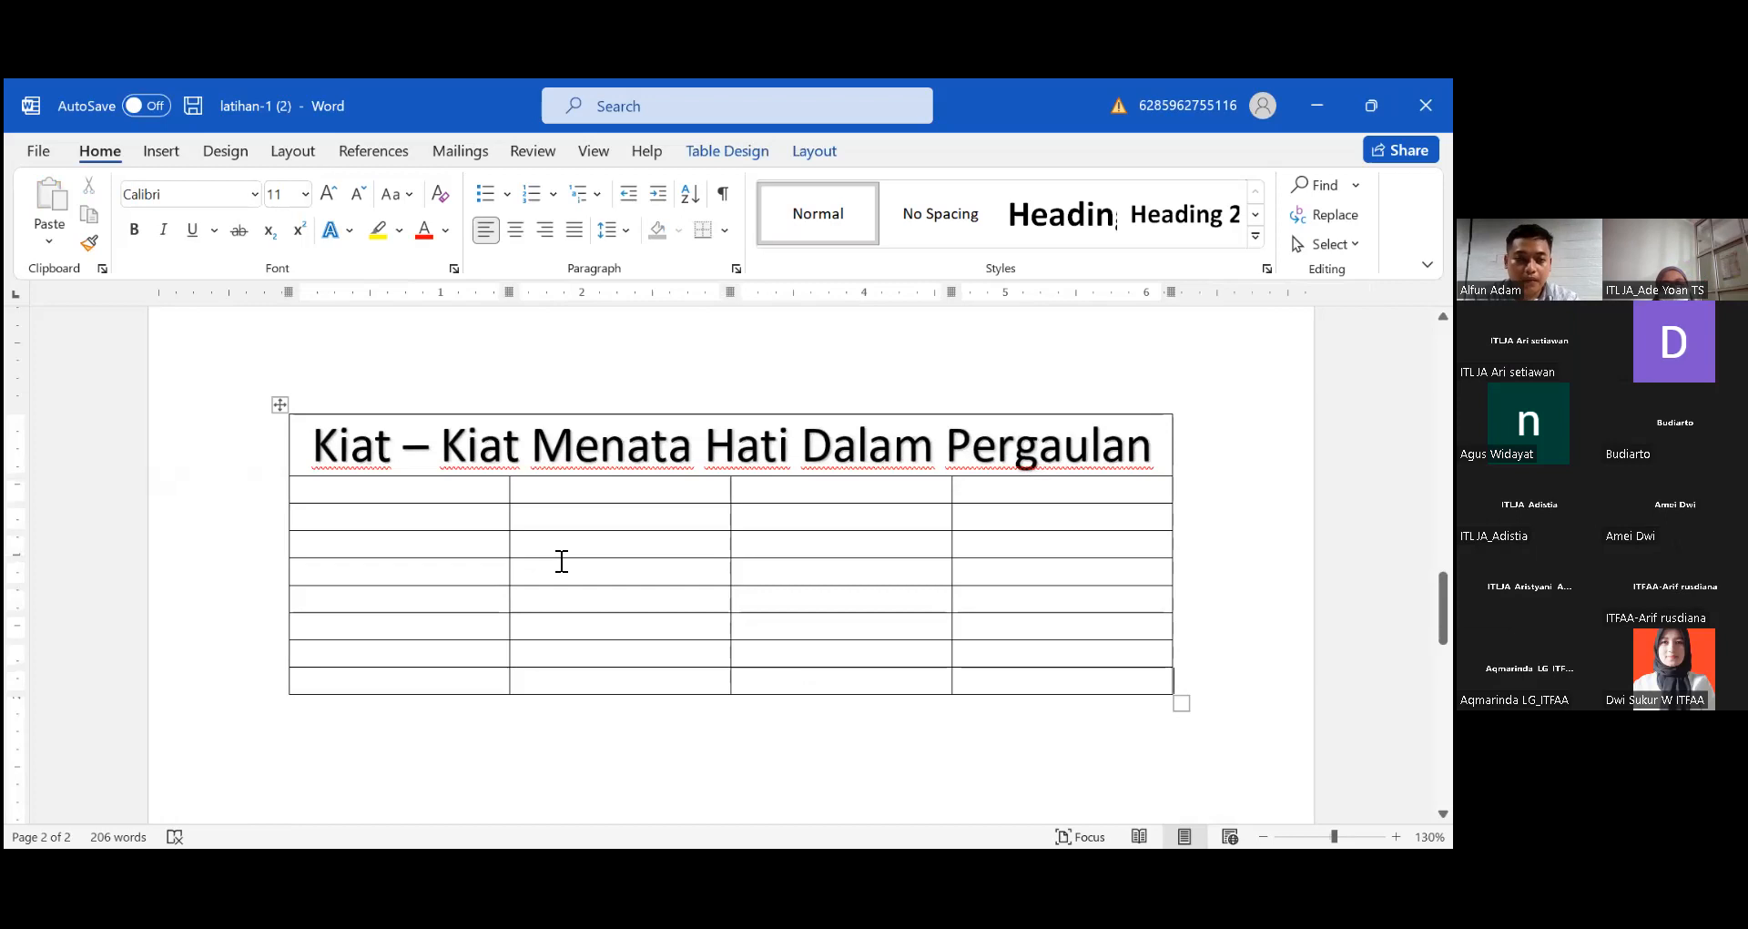
- Reduce the WordArt box's height to clear the table's second row, and place the cursor in that row's first cell
key(alt+Tab)
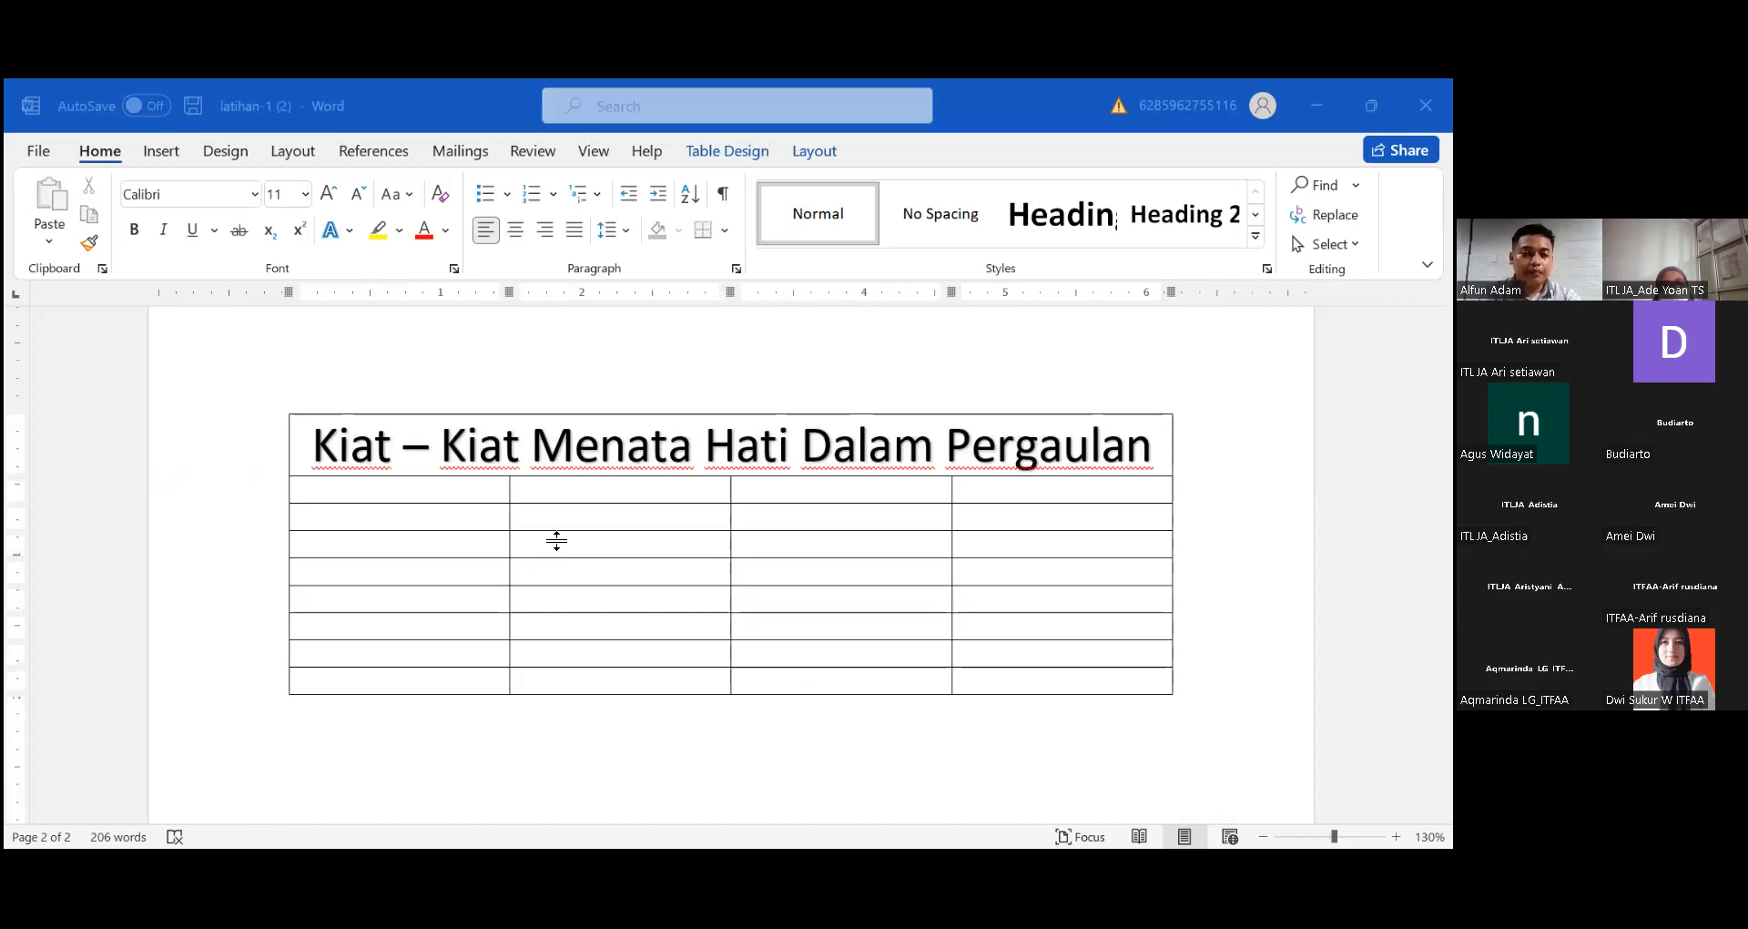
click(441, 496)
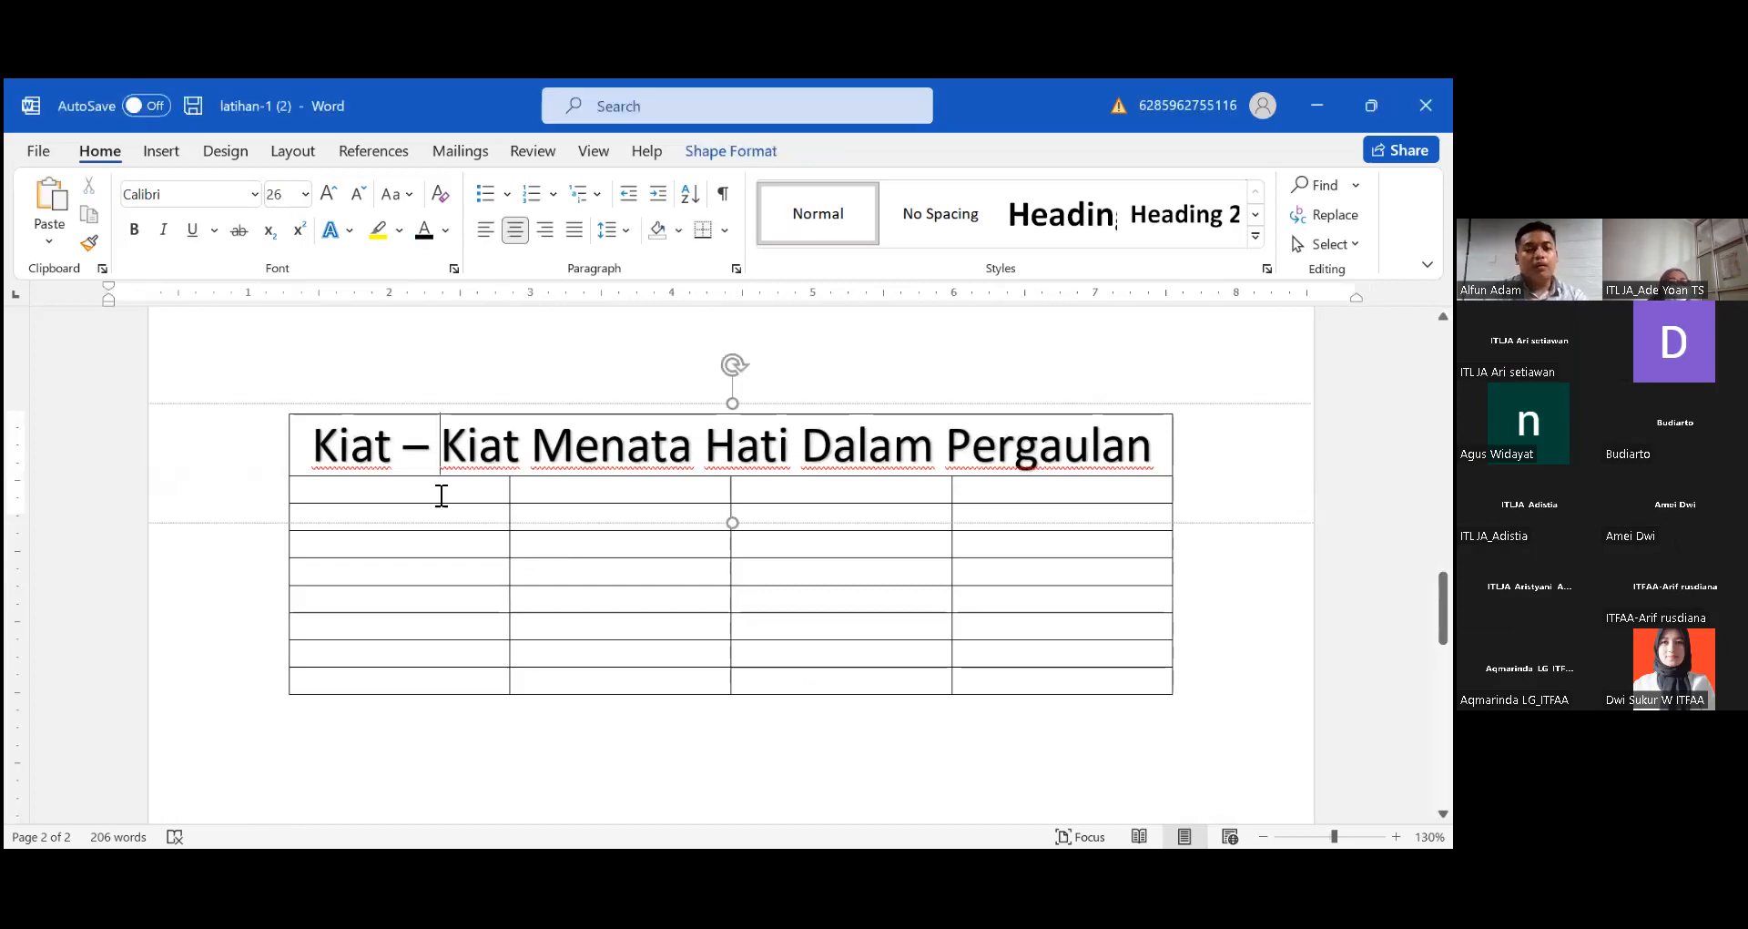
double_click(441, 495)
click(686, 538)
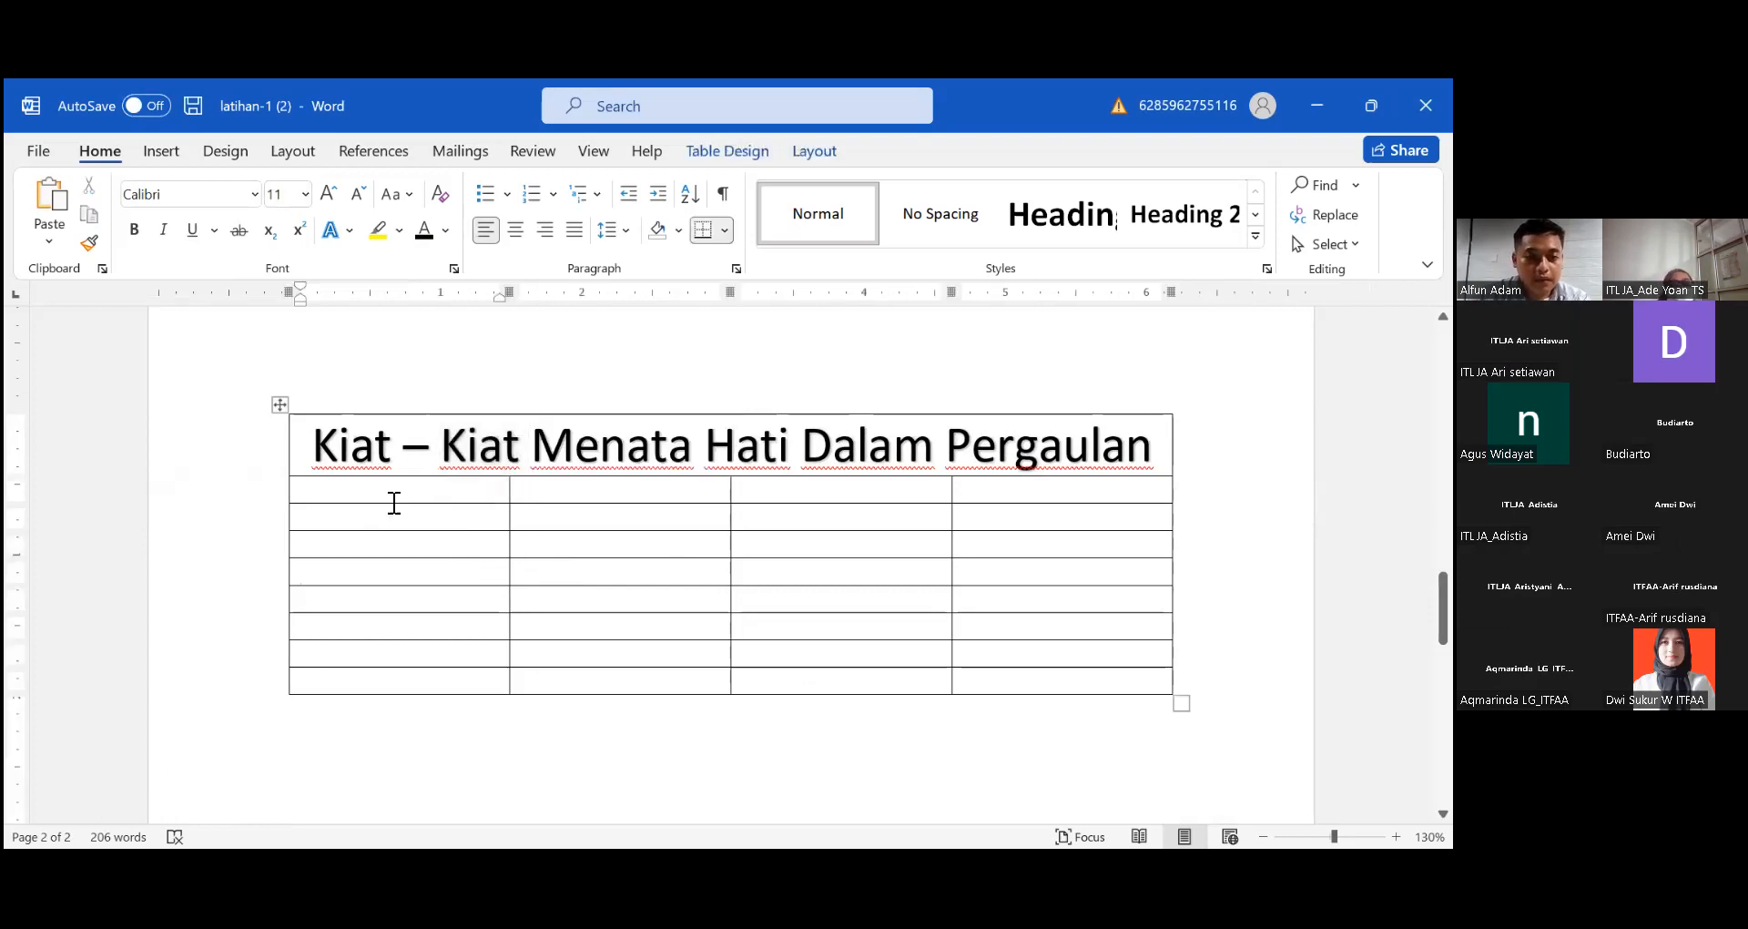
click(394, 492)
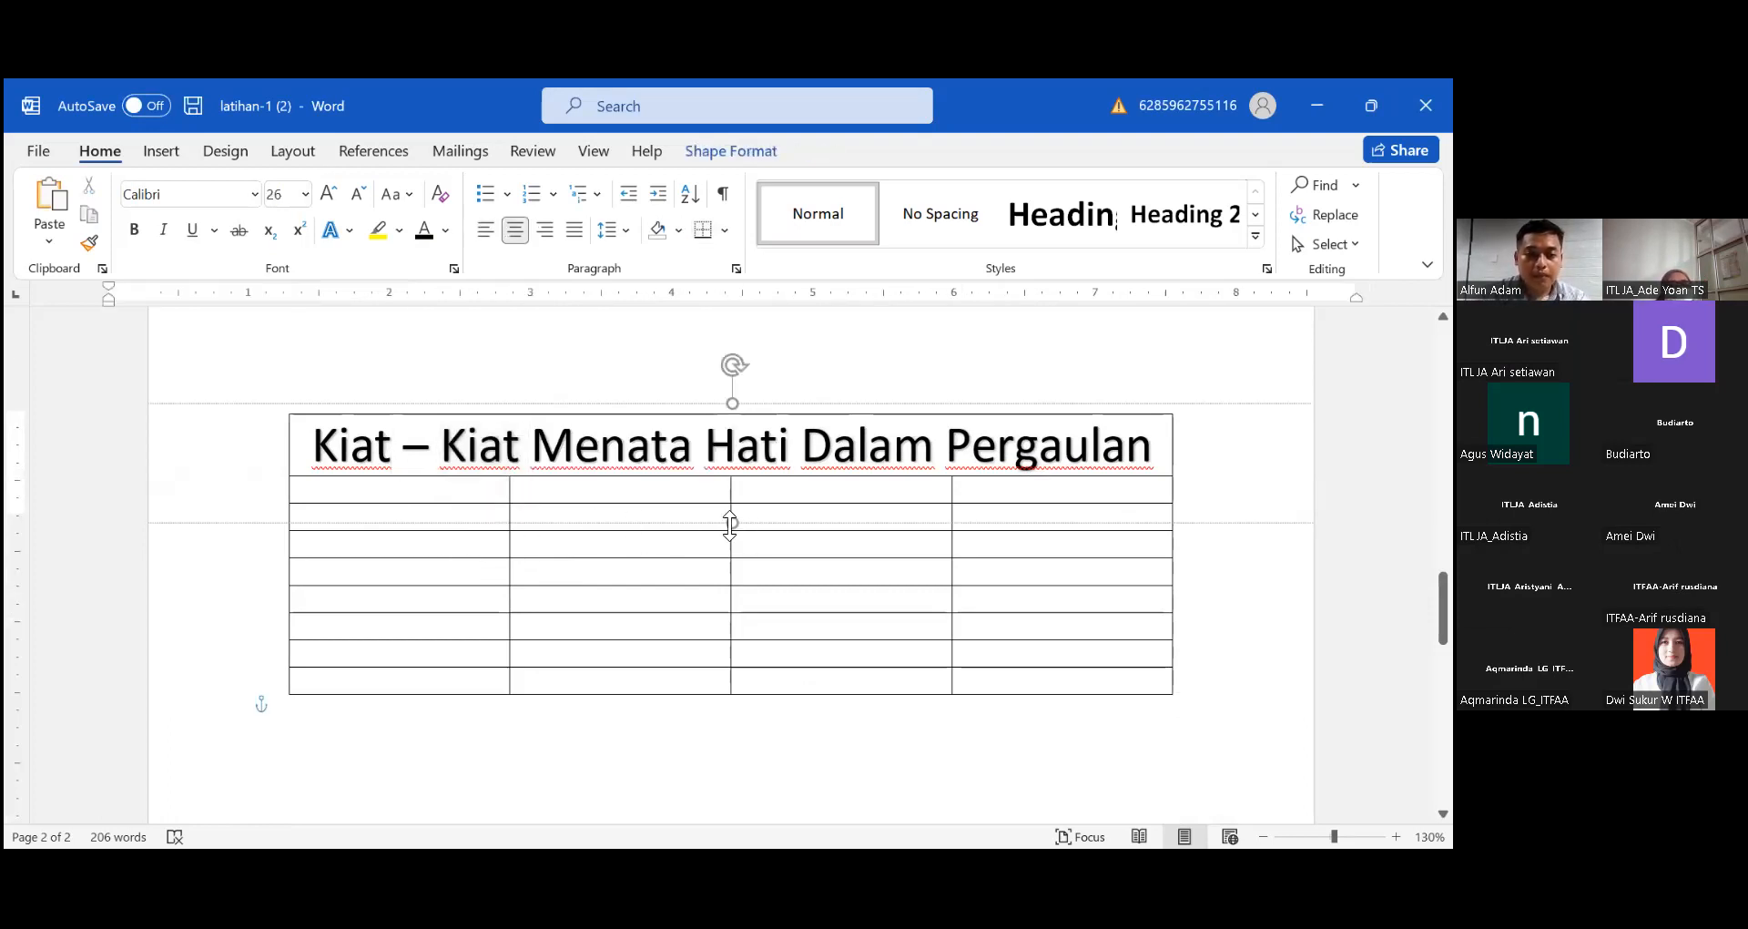
drag(732, 499, 733, 473)
click(435, 493)
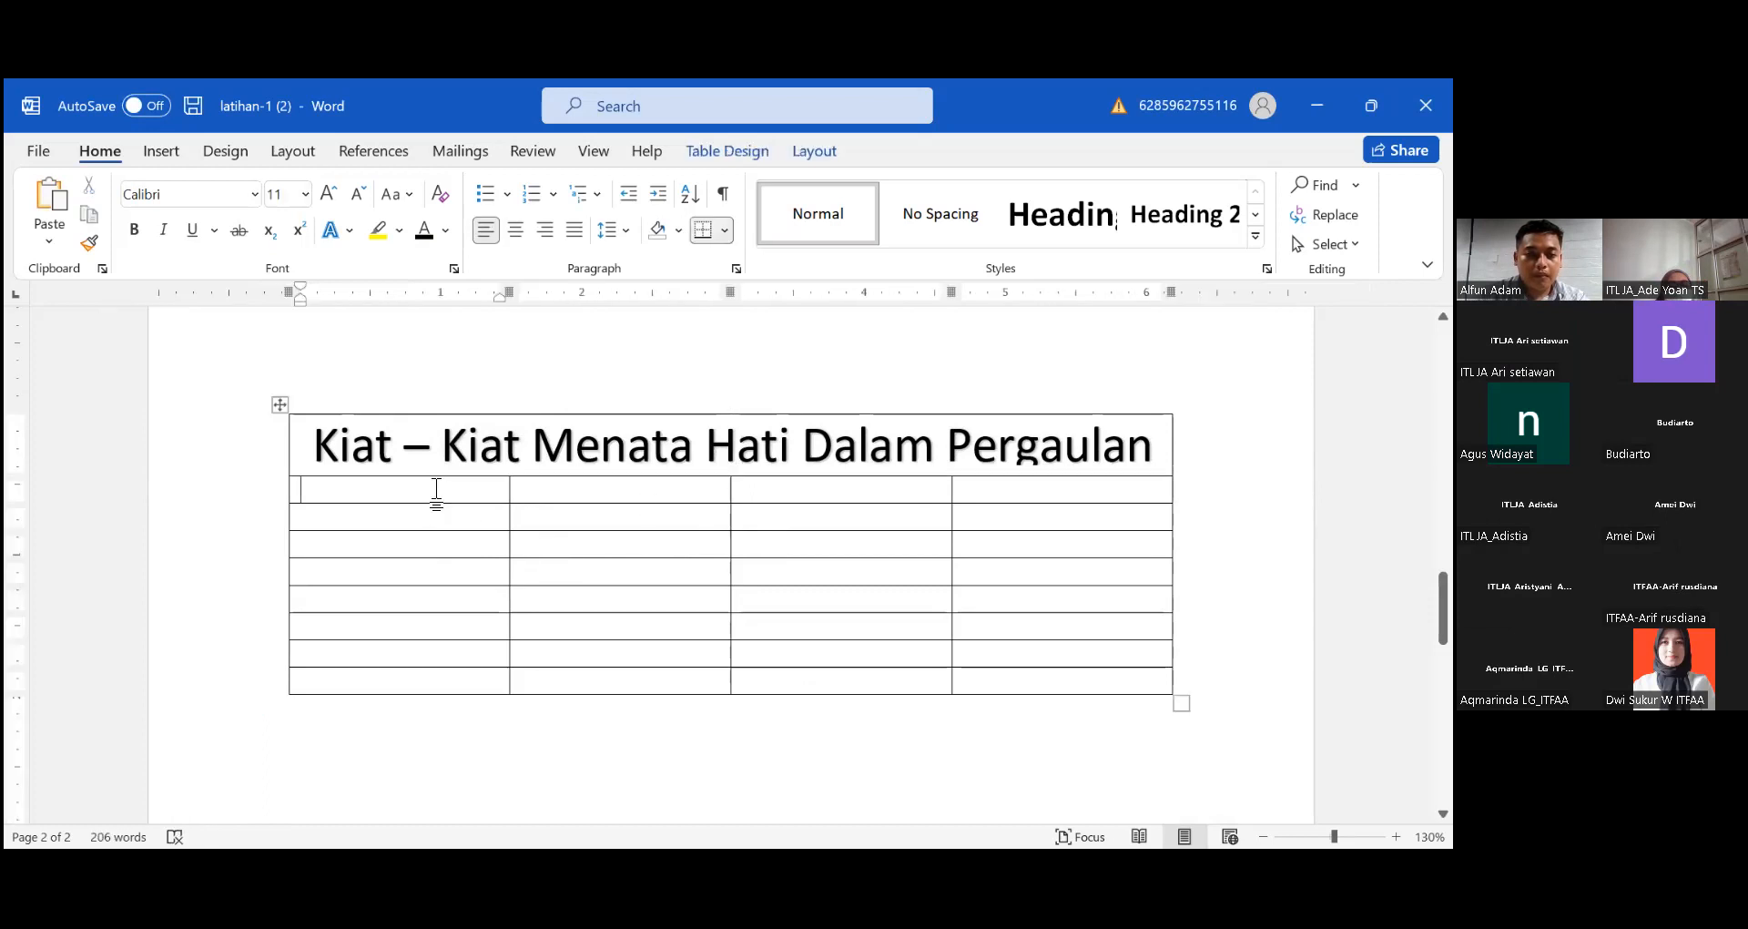